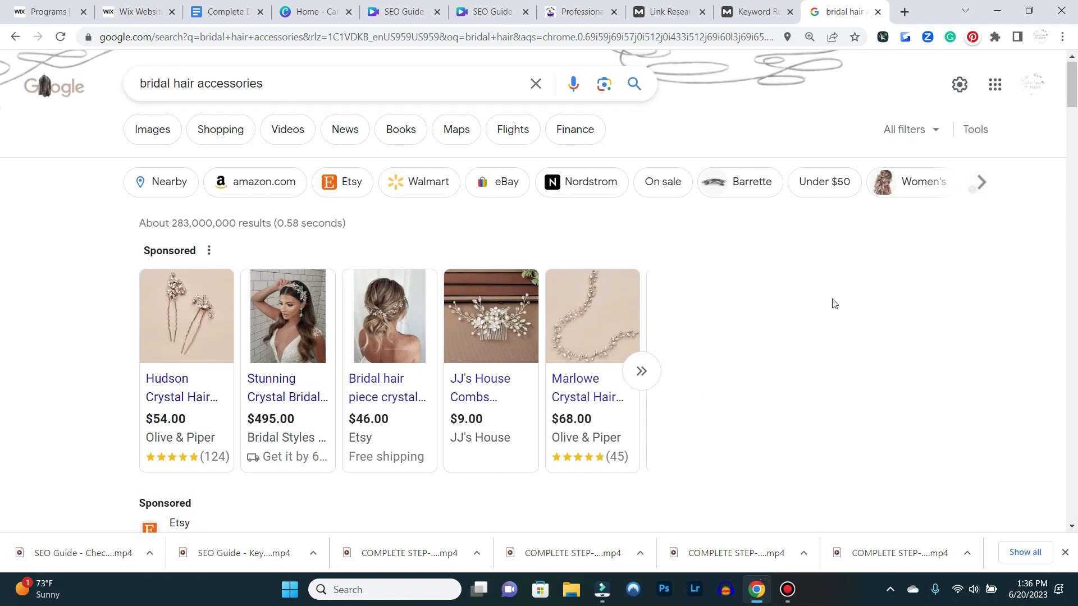
Open the Hair Comes the Bride result for bridal hair accessories and copy the site's homepage address
scroll(810, 297, "down", 6)
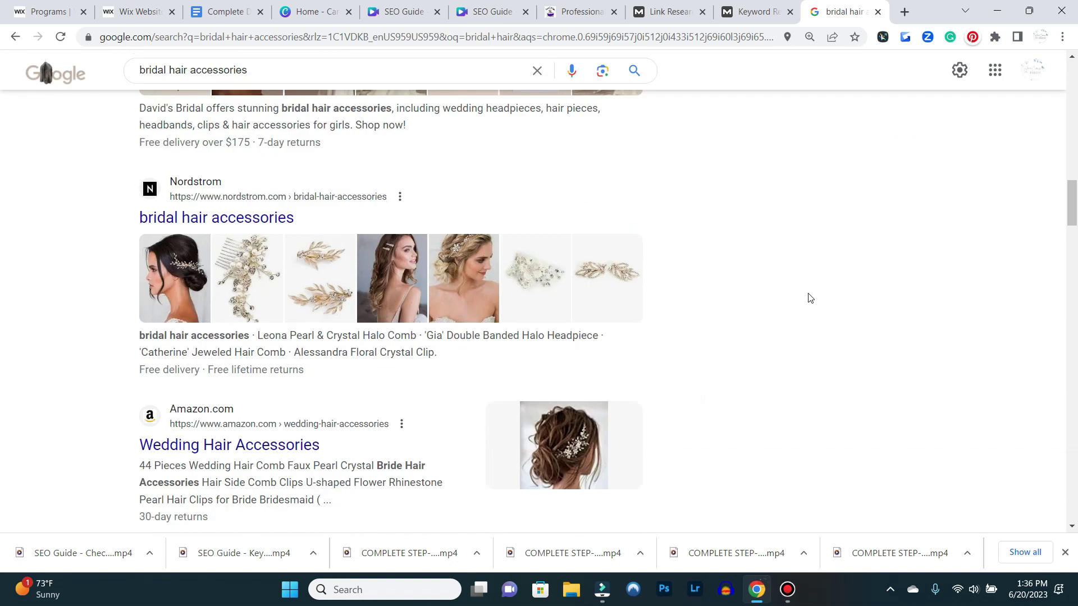
scroll(810, 295, "down", 9)
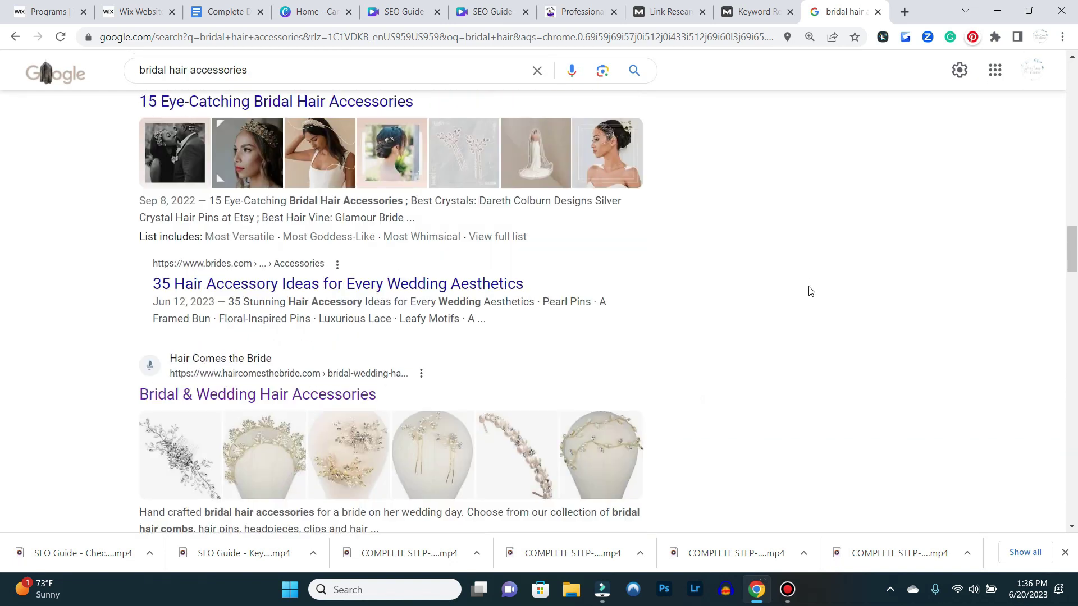
scroll(808, 284, "up", 8)
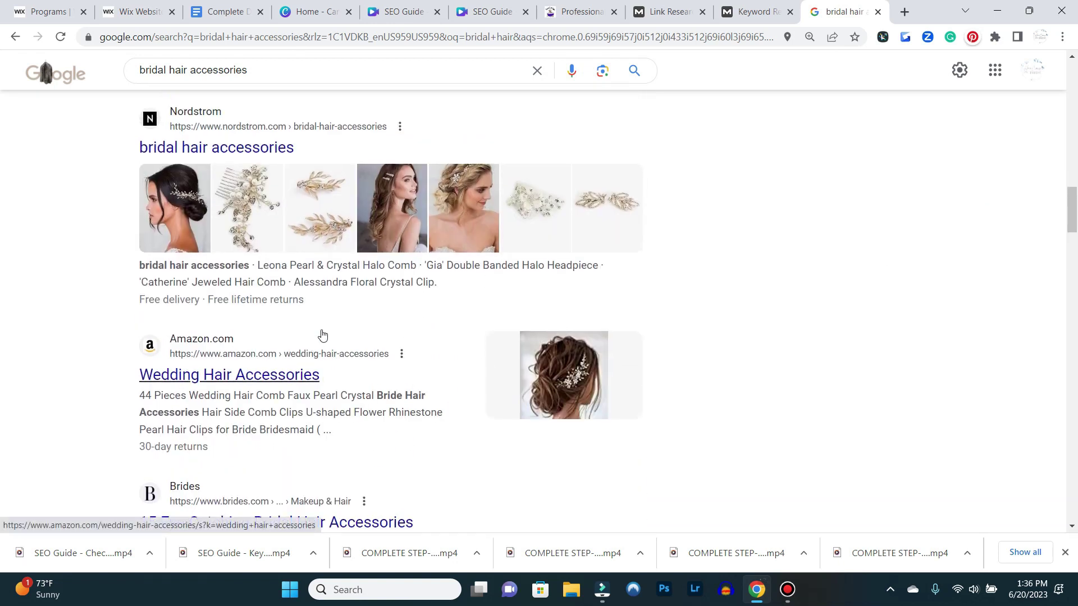
scroll(341, 320, "down", 10)
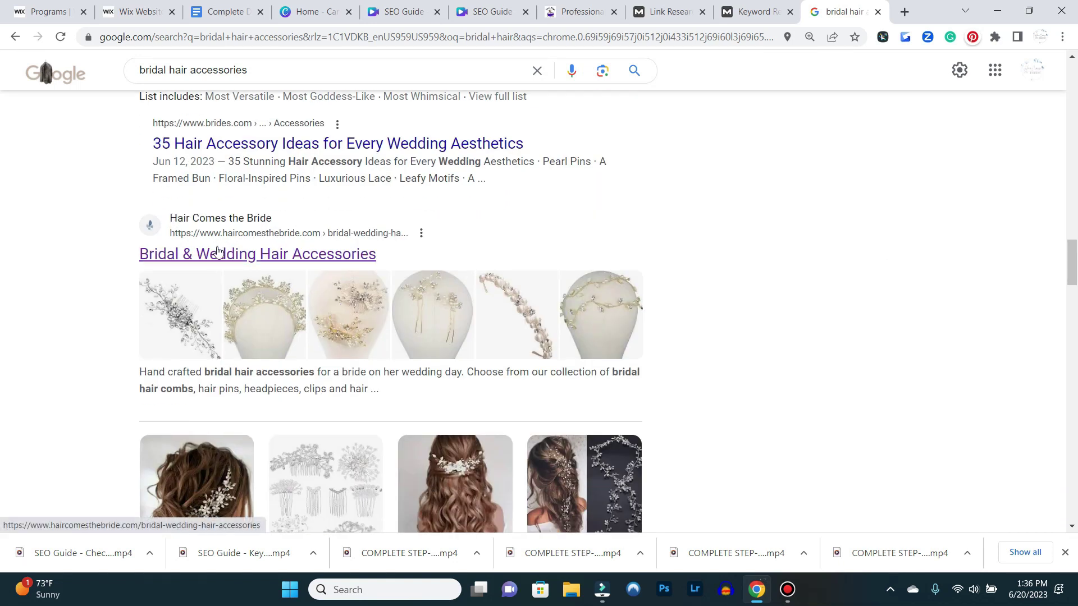
left_click(218, 255)
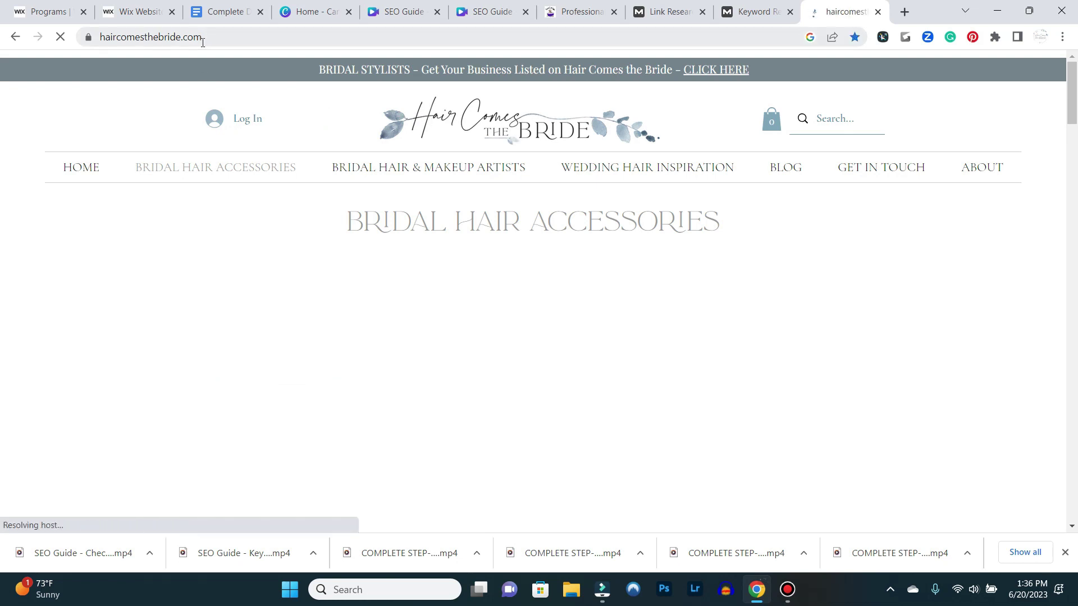
left_click(203, 37)
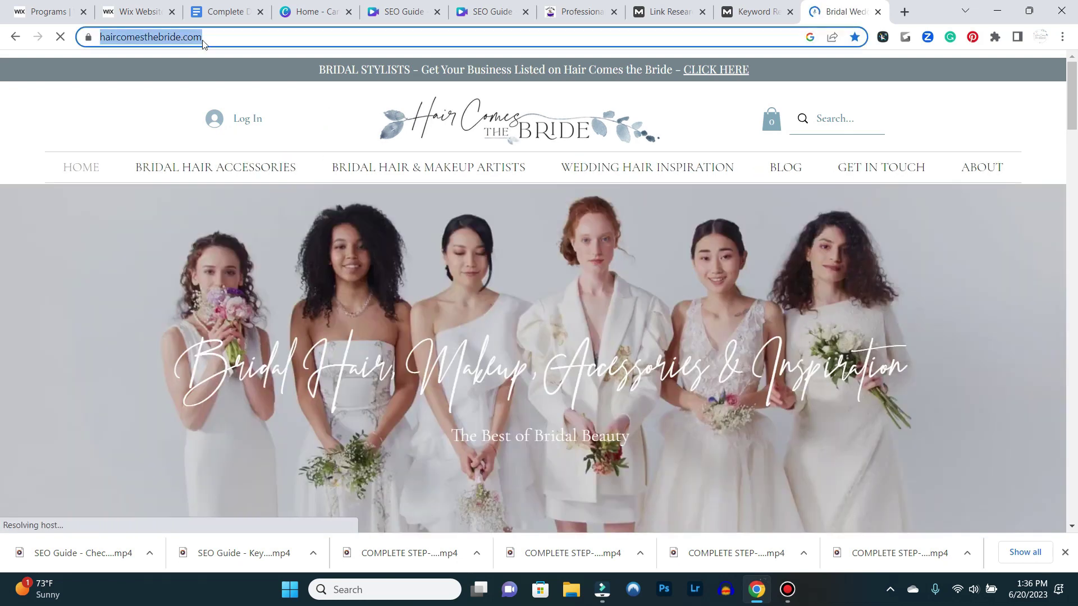
right_click(203, 38)
left_click(236, 142)
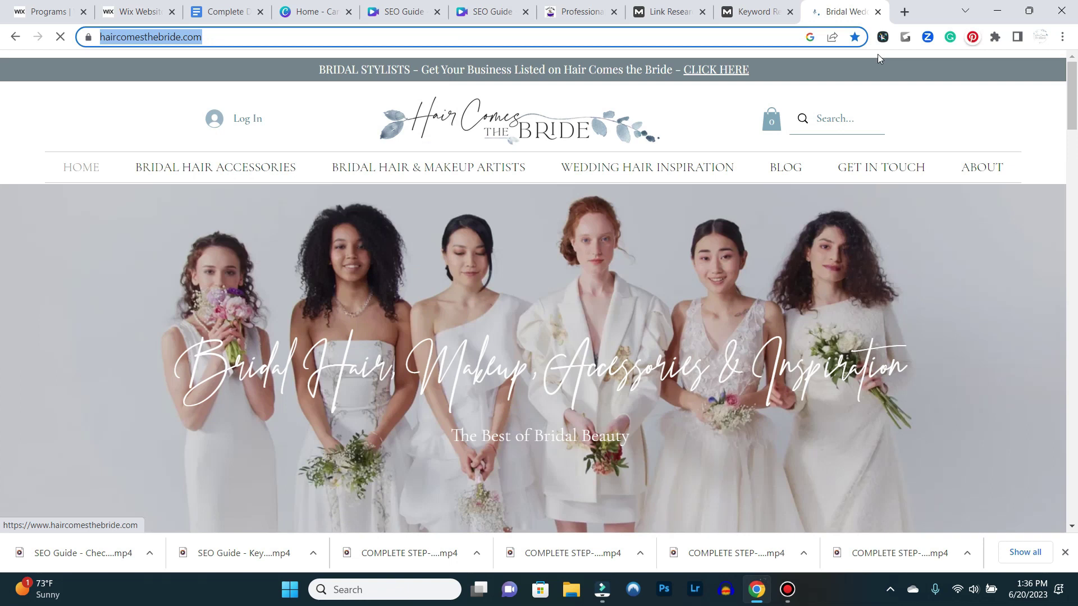
Go to moz.com in a new browser tab and open its free Link Explorer tool
left_click(904, 11)
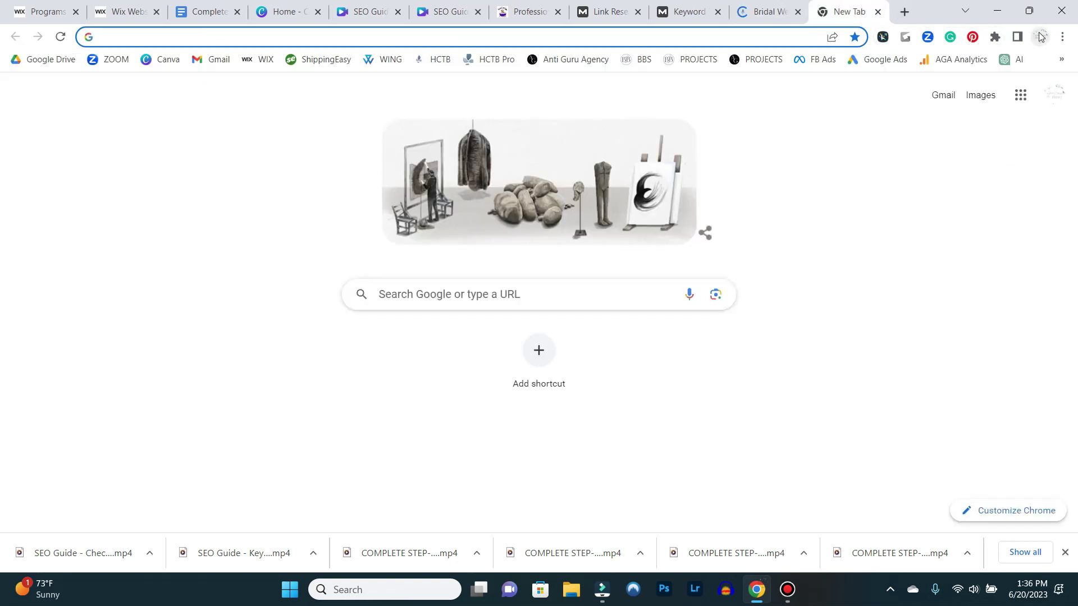
type("moz.com")
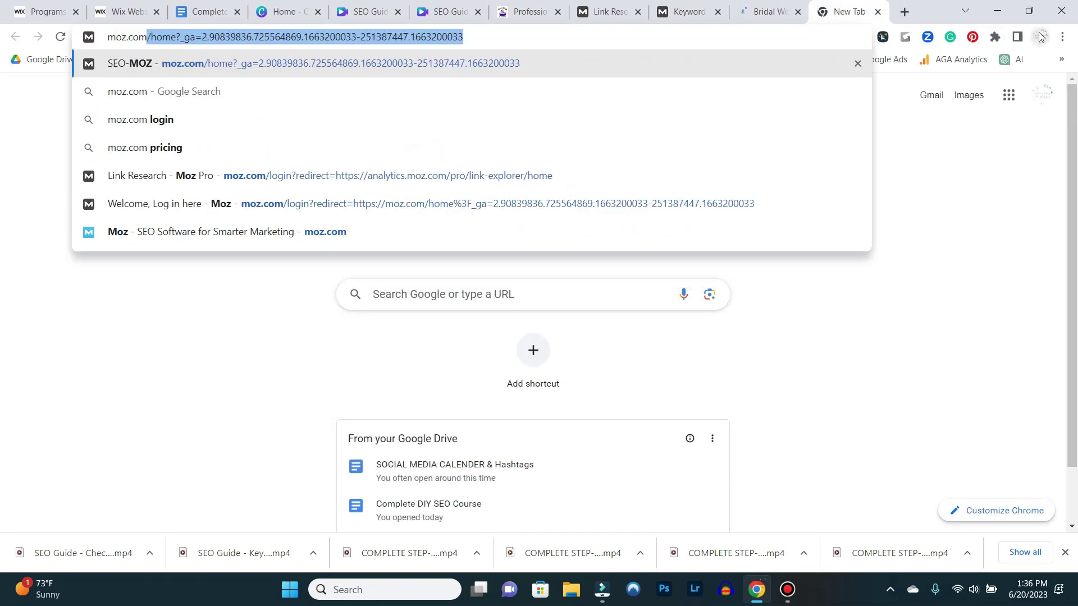
key("Delete")
key("Return")
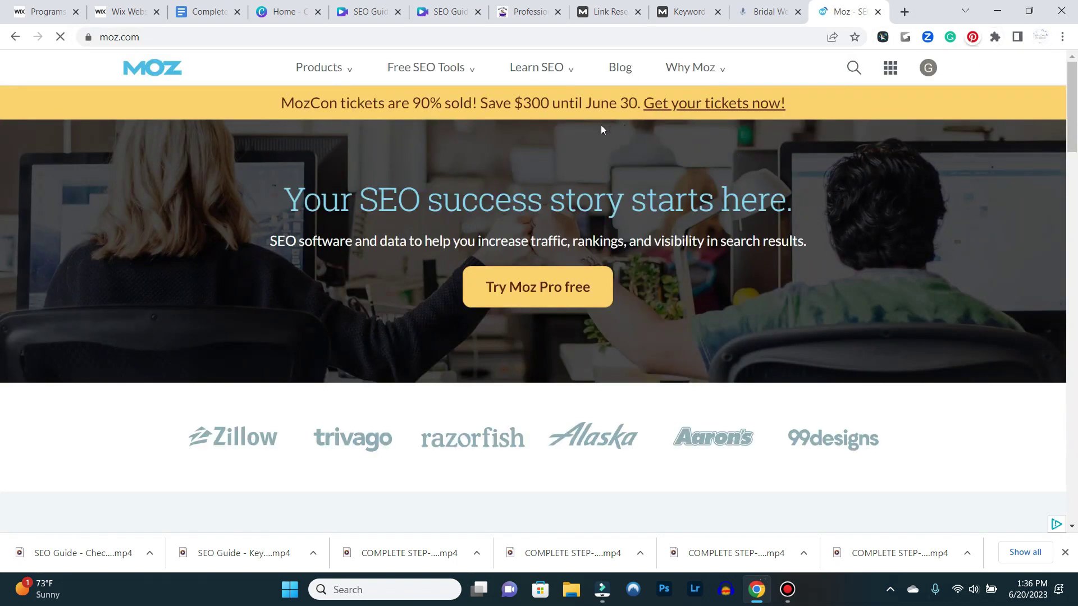
left_click(430, 76)
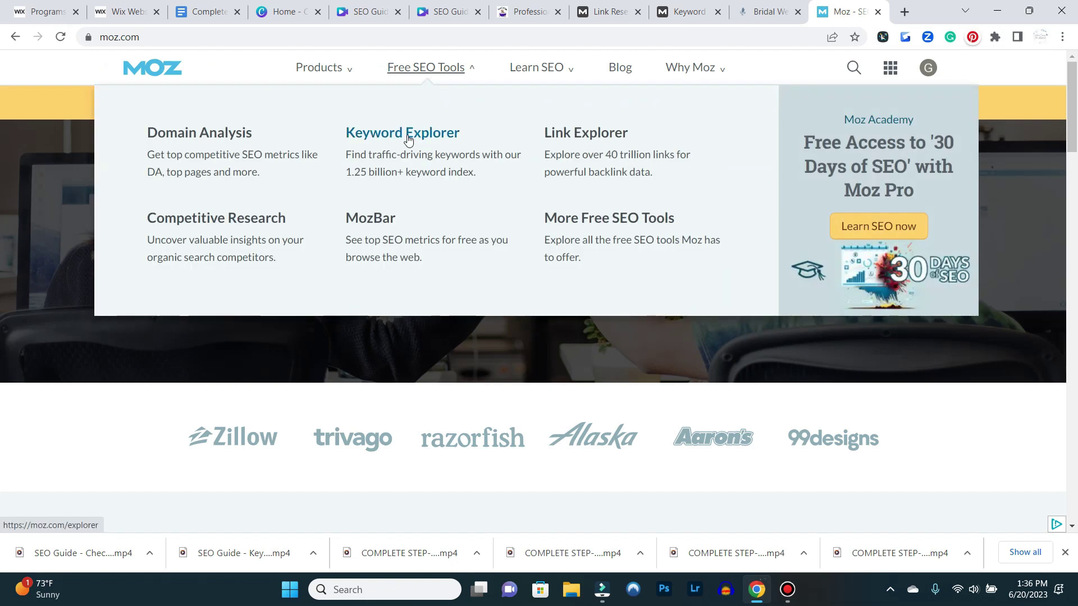
left_click(585, 135)
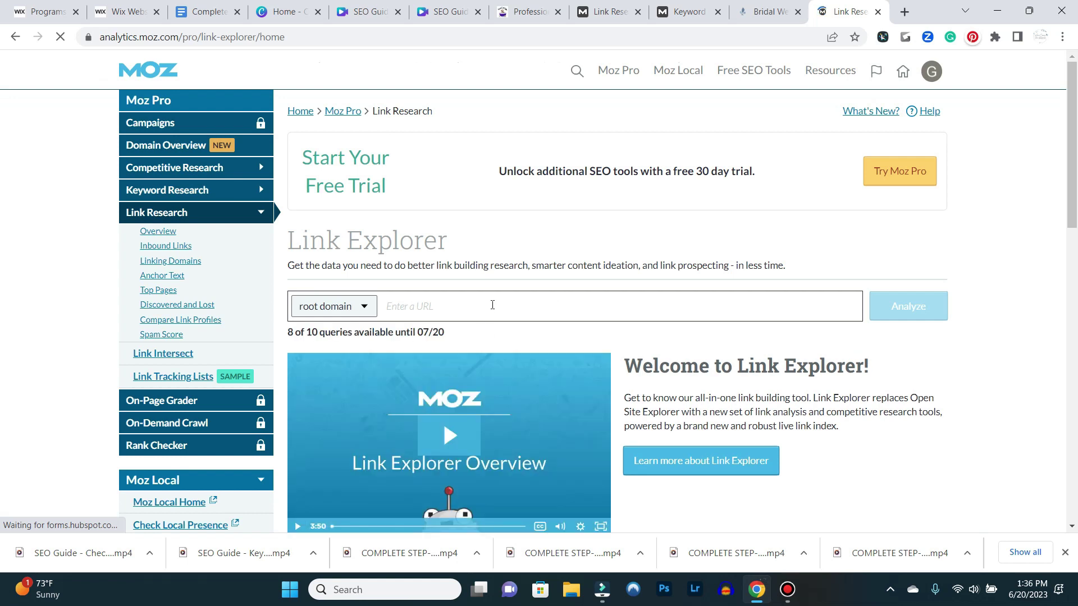
left_click(492, 304)
right_click(492, 305)
left_click(553, 415)
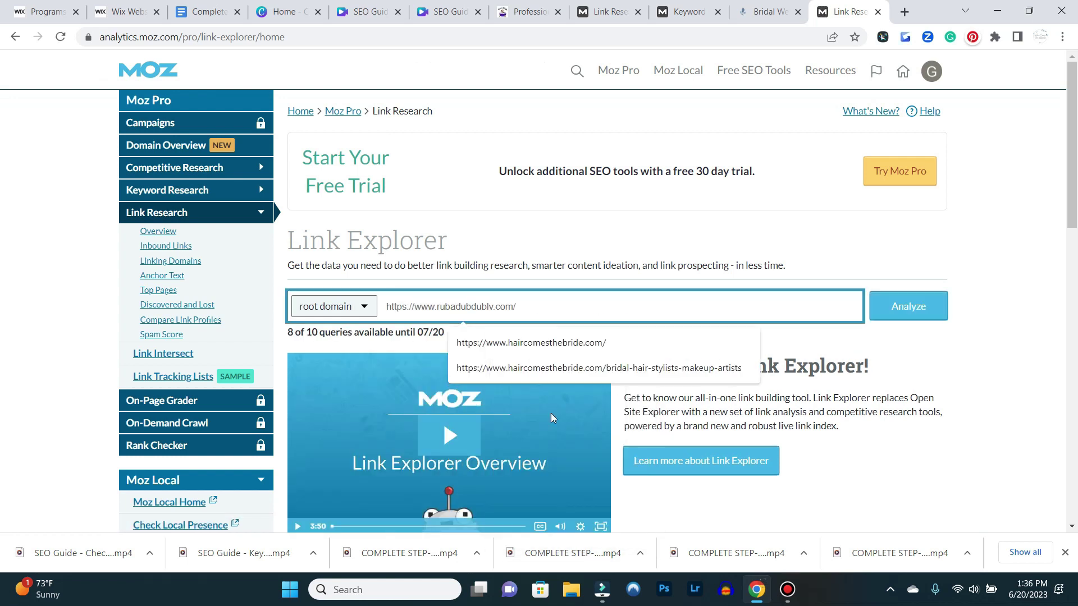
left_click(531, 342)
left_click(889, 310)
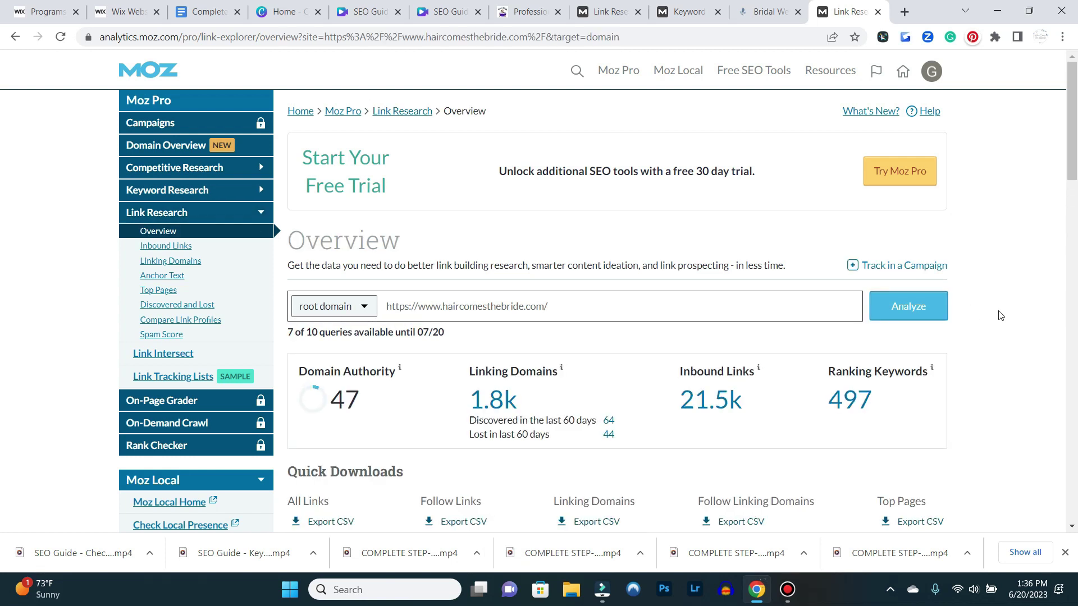
Examine the domain's link overview, including domain authority, discovered and lost links, follow ratios, top pages and anchor text
scroll(999, 272, "down", 1)
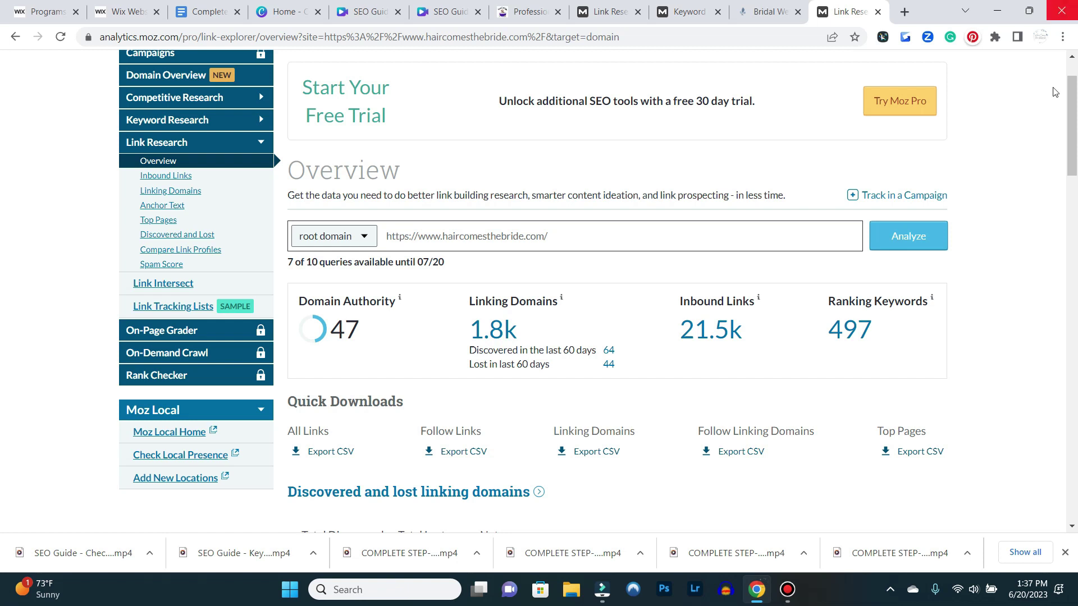
scroll(1076, 137, "up", 1)
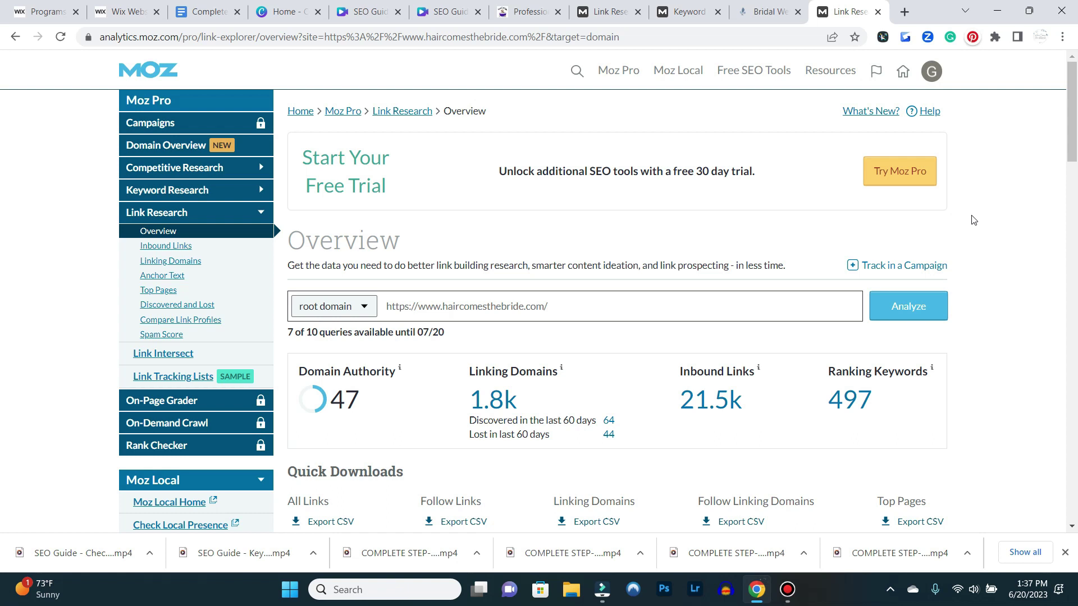
scroll(974, 219, "down", 10)
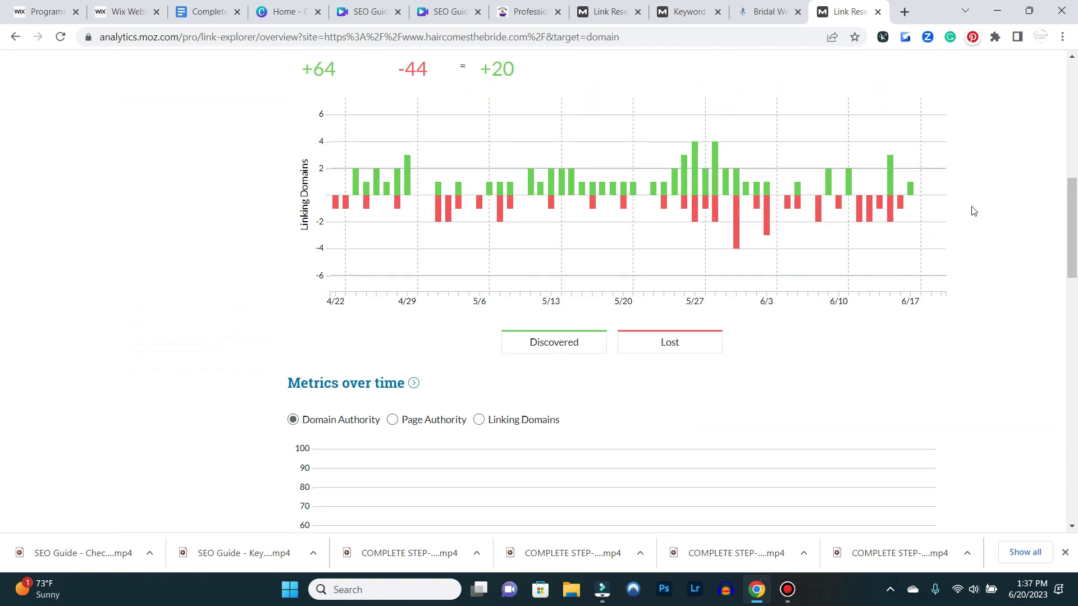
scroll(973, 211, "down", 9)
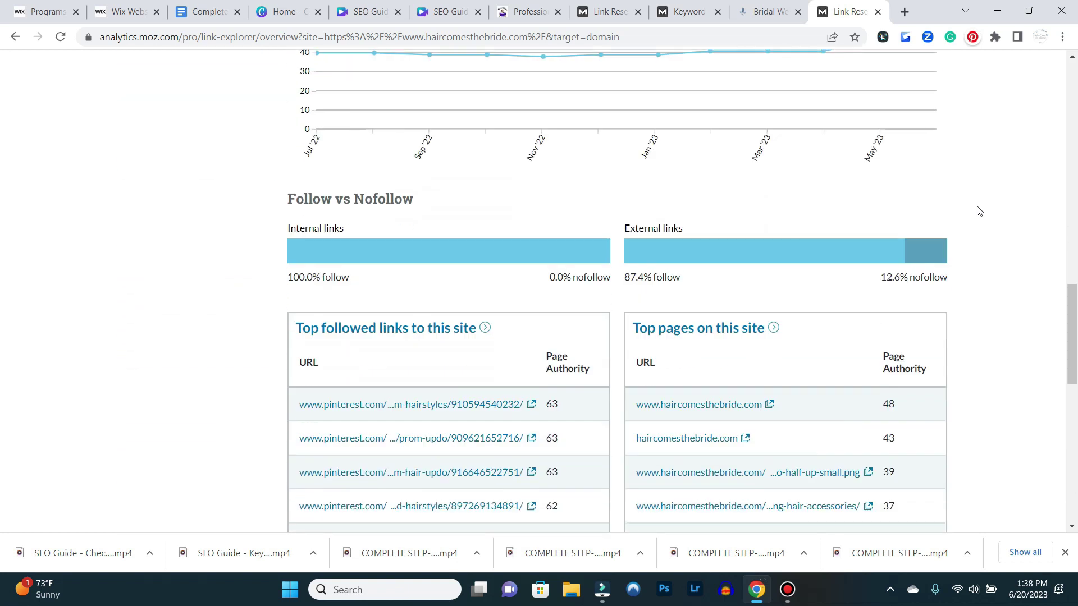
scroll(979, 211, "down", 1)
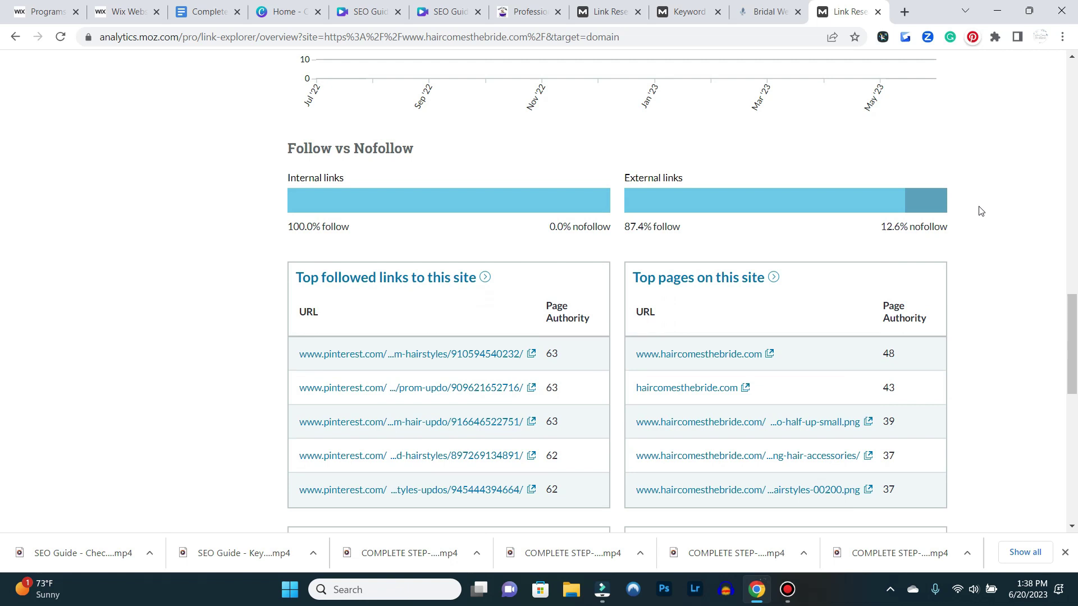
scroll(1021, 233, "down", 1)
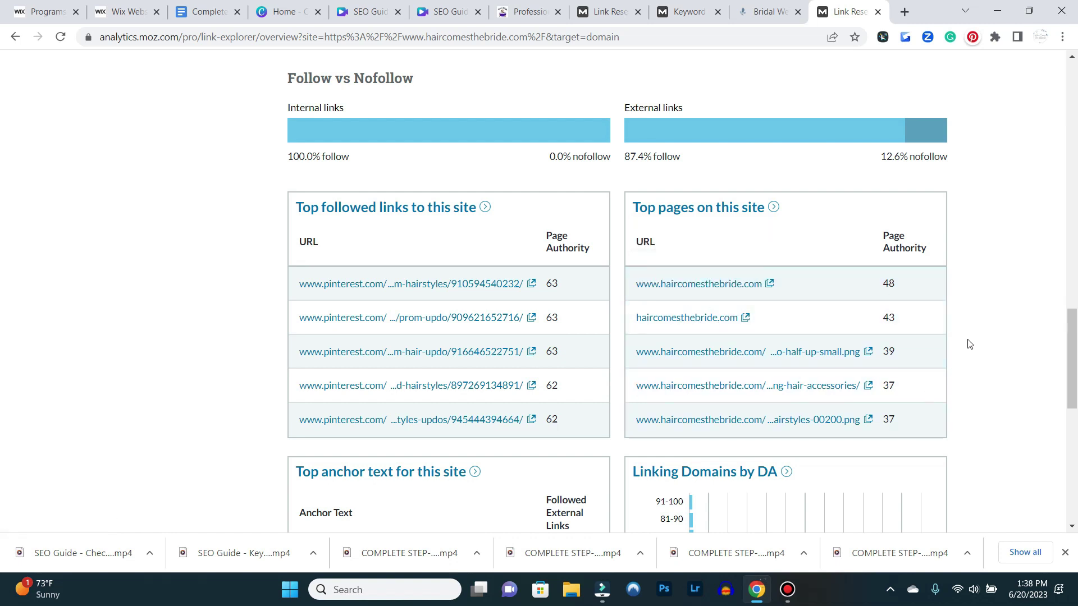
scroll(970, 345, "down", 6)
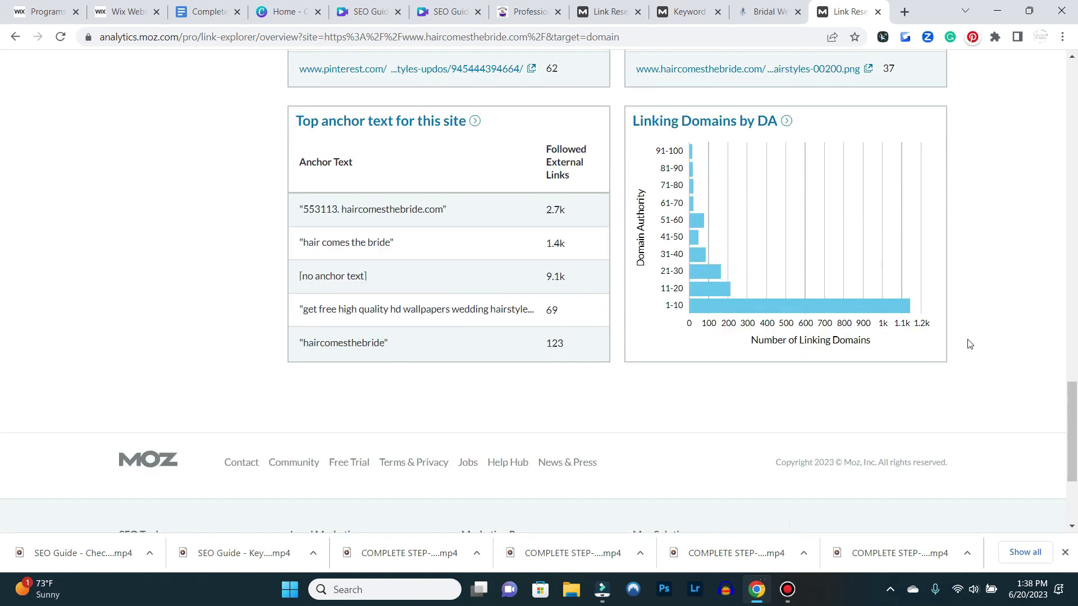
scroll(969, 344, "up", 20)
scroll(969, 344, "up", 7)
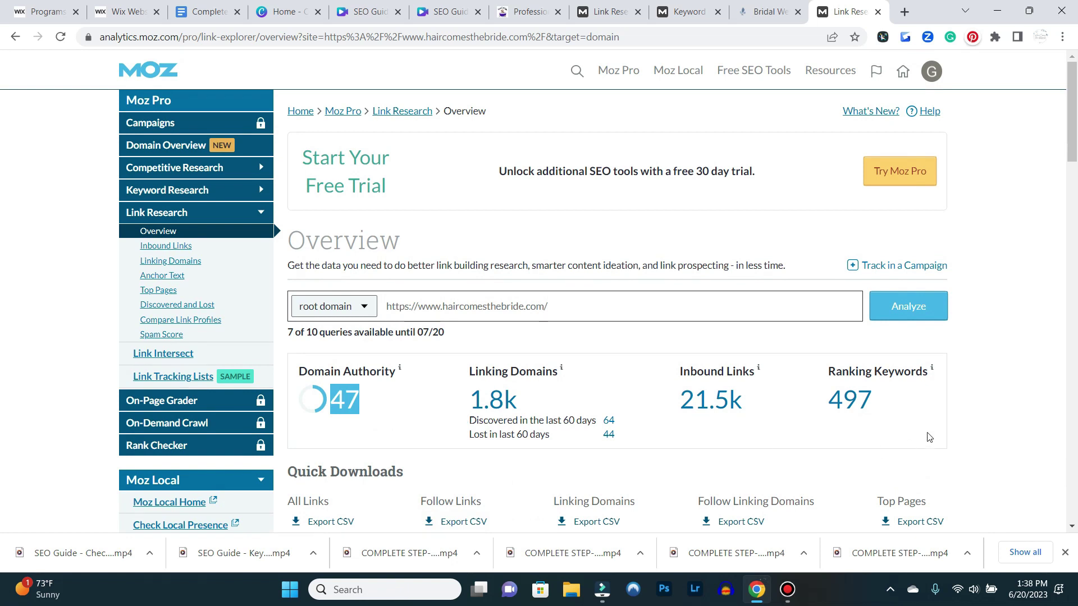
Open the domain's ranking keywords report and review its top-ranked keywords
left_click(857, 408)
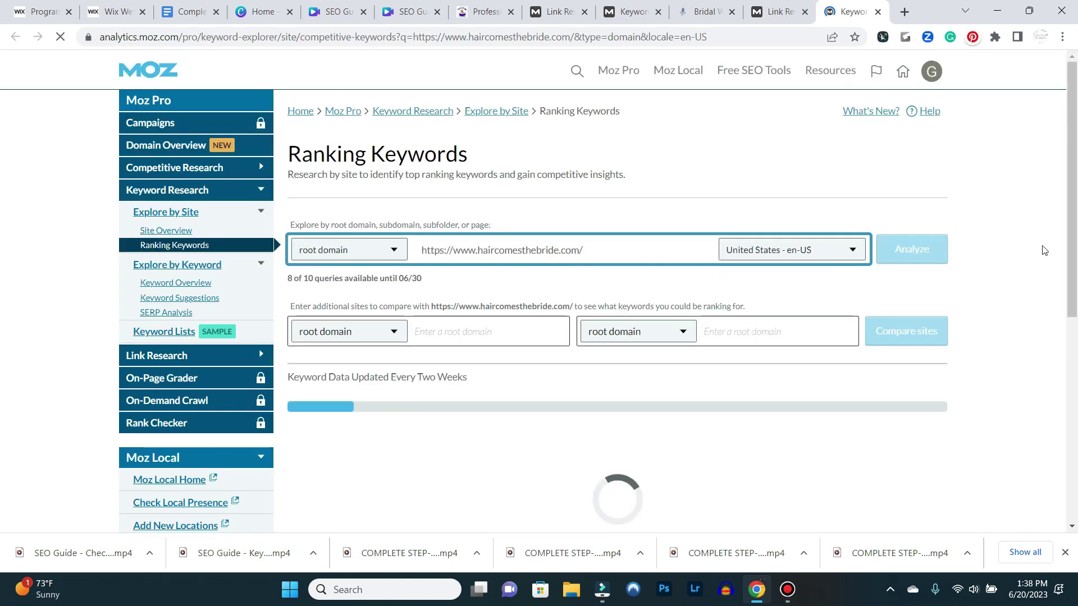
scroll(1032, 253, "down", 6)
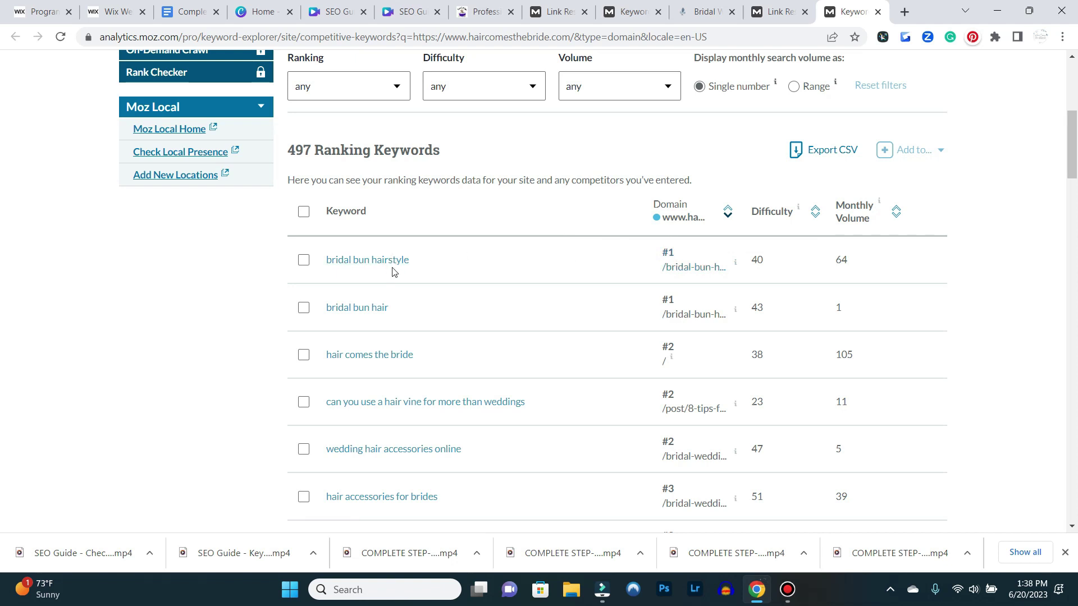
scroll(527, 349, "down", 5)
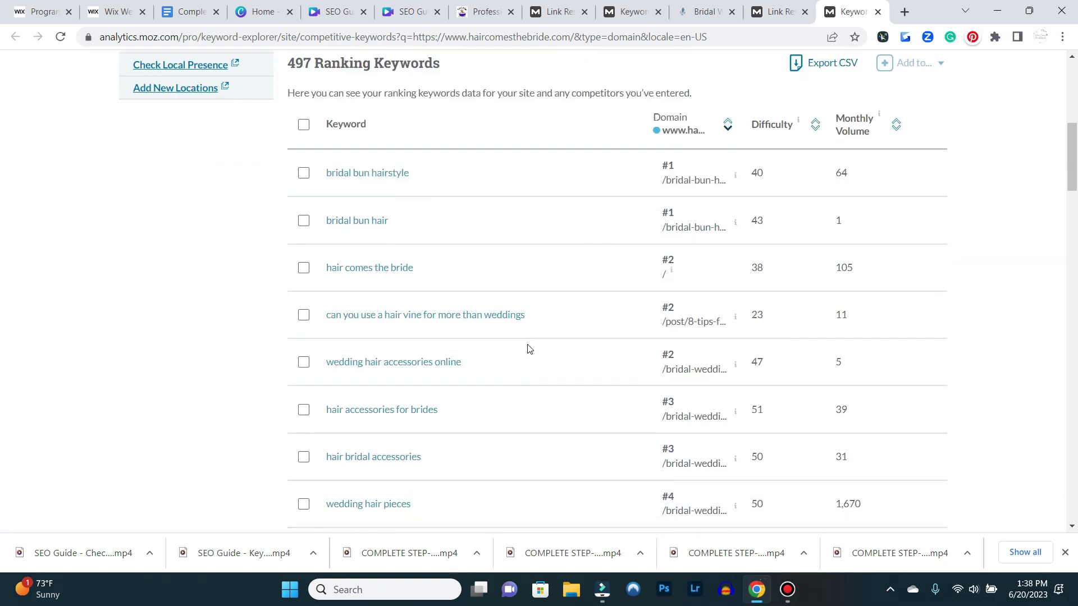
scroll(528, 348, "down", 5)
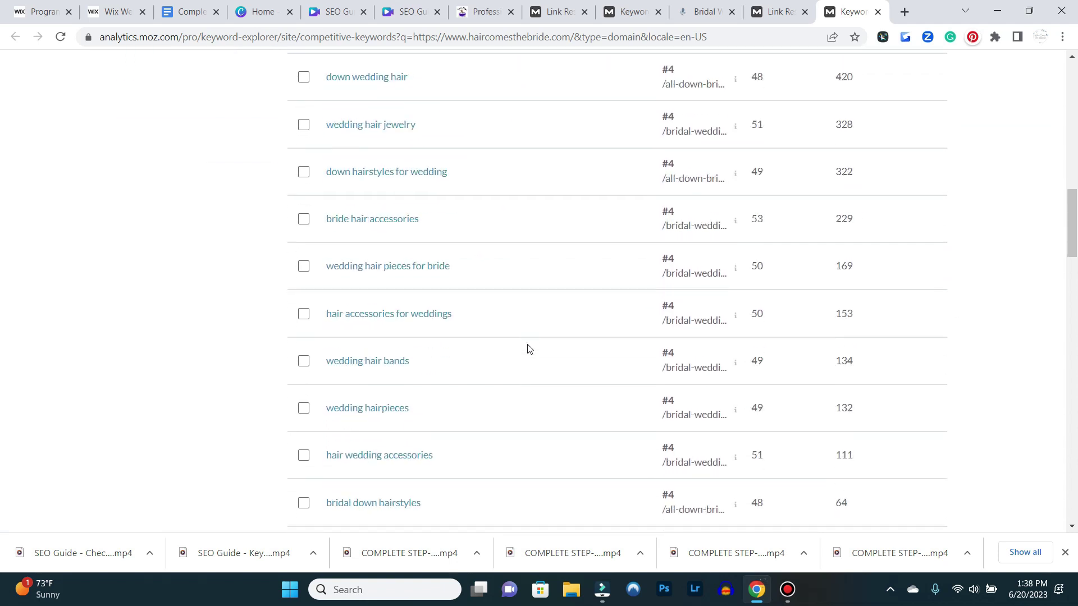
scroll(528, 349, "up", 6)
scroll(527, 348, "down", 5)
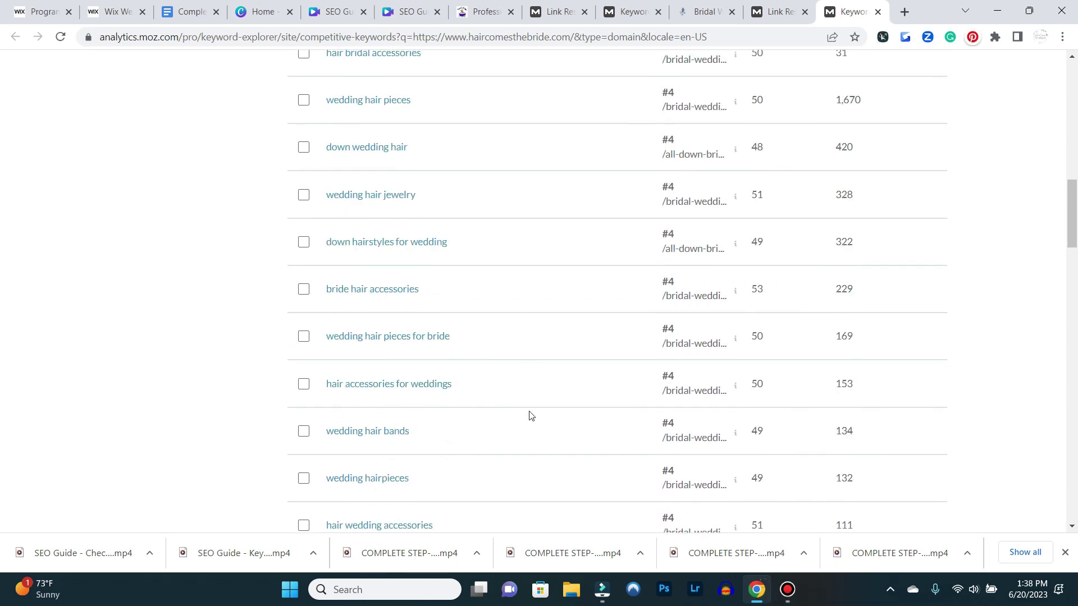
scroll(530, 415, "up", 9)
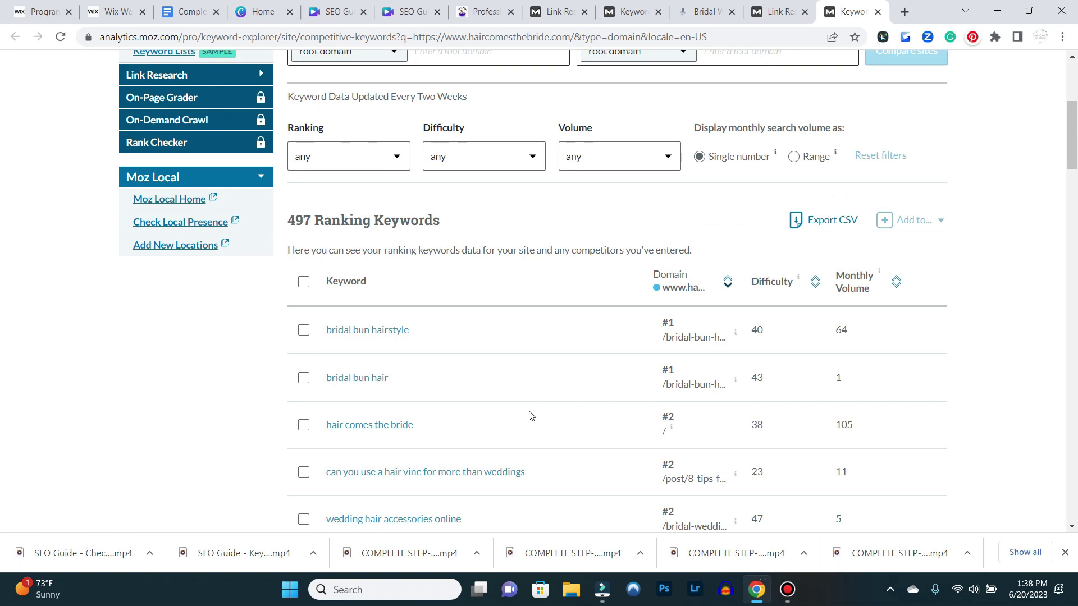
scroll(584, 314, "up", 3)
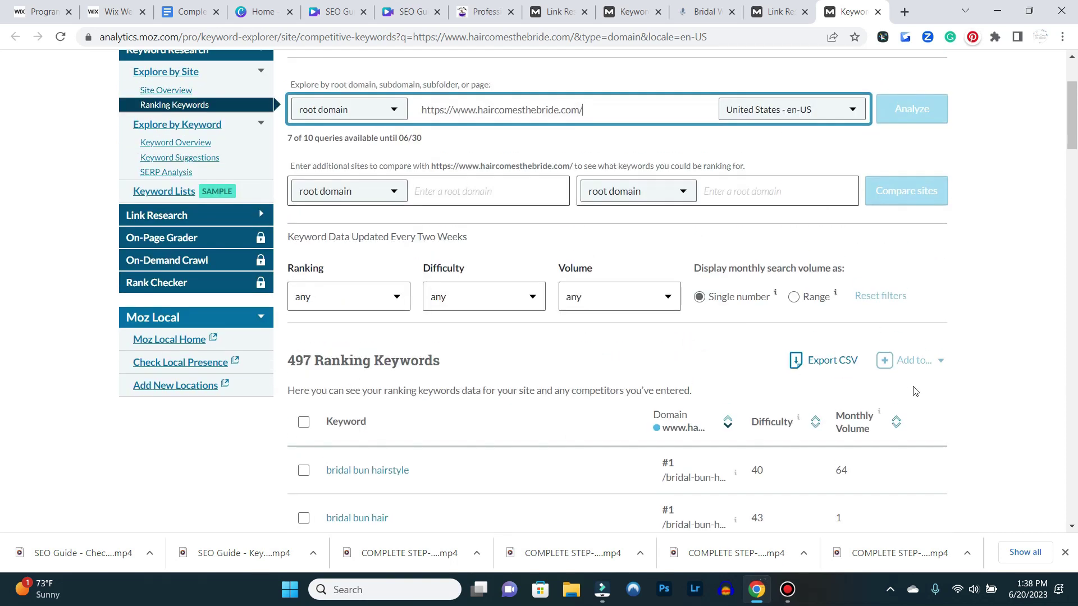
Examine the ranking position, difficulty and monthly volume of keywords further down the ranking list
scroll(1010, 390, "down", 3)
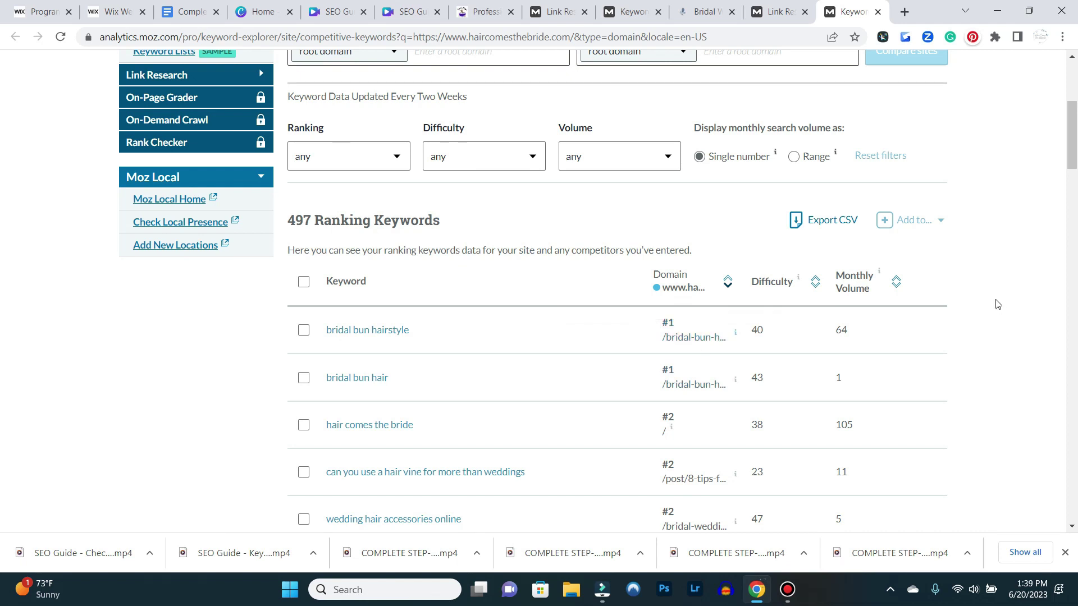
scroll(998, 306, "up", 1)
scroll(997, 304, "down", 1)
scroll(997, 304, "down", 3)
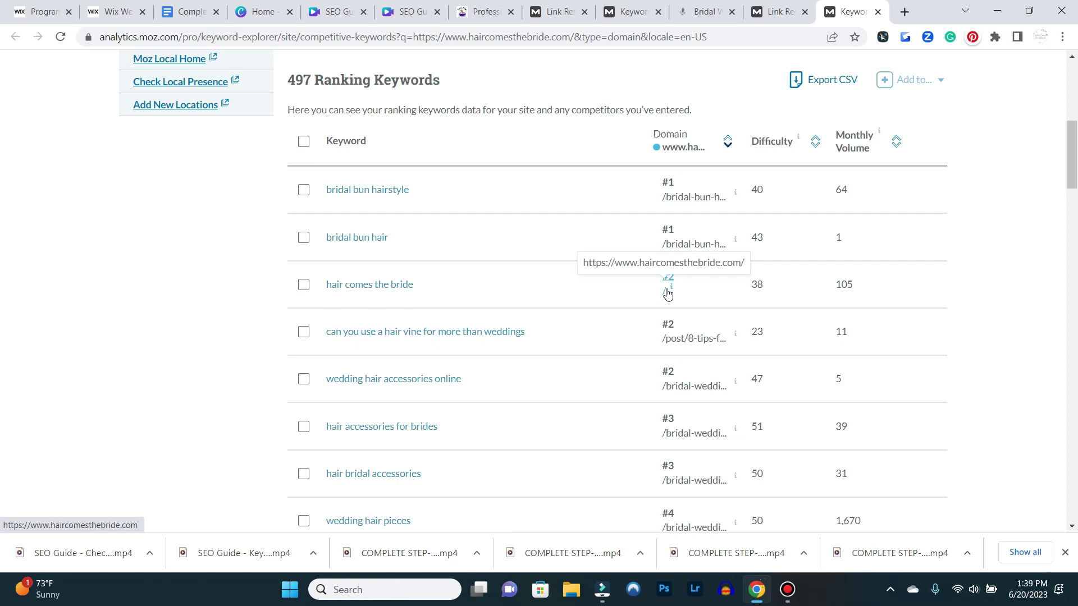
scroll(940, 335, "down", 6)
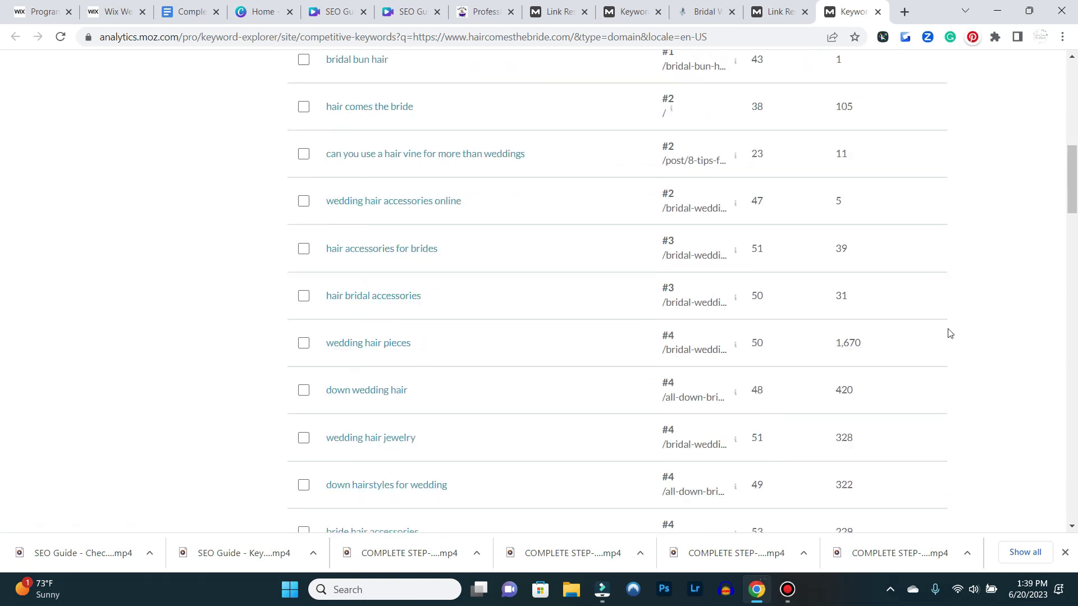
scroll(948, 333, "down", 9)
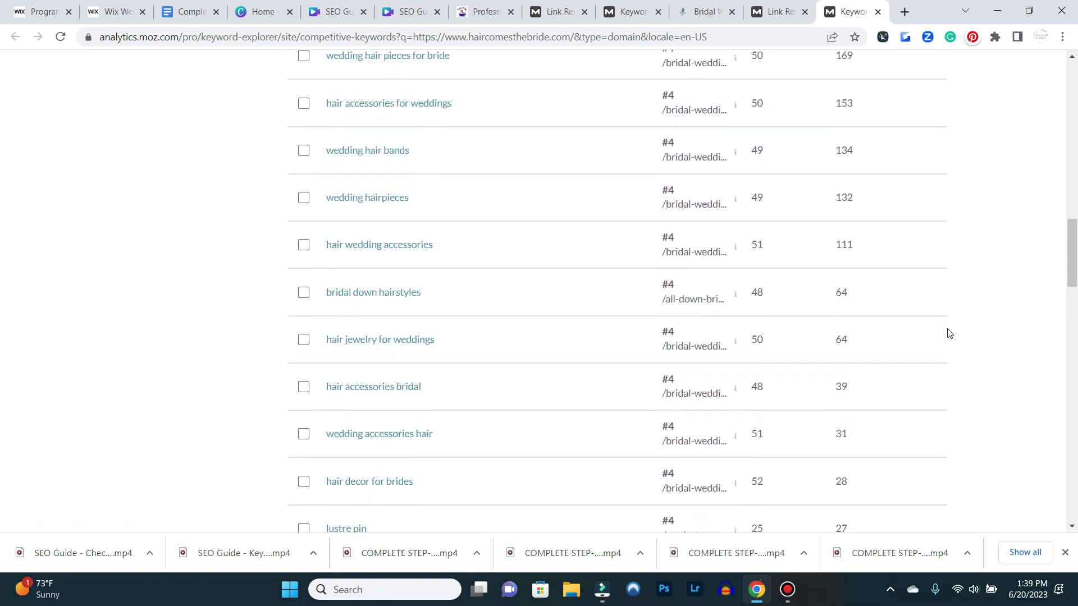
scroll(948, 333, "down", 8)
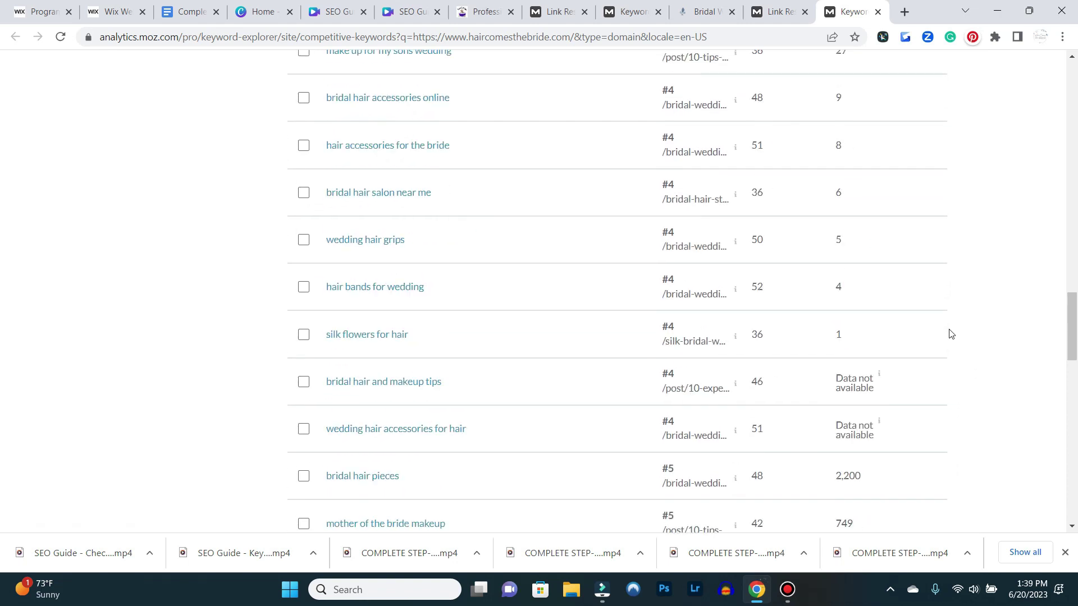
scroll(950, 333, "down", 3)
scroll(950, 334, "down", 4)
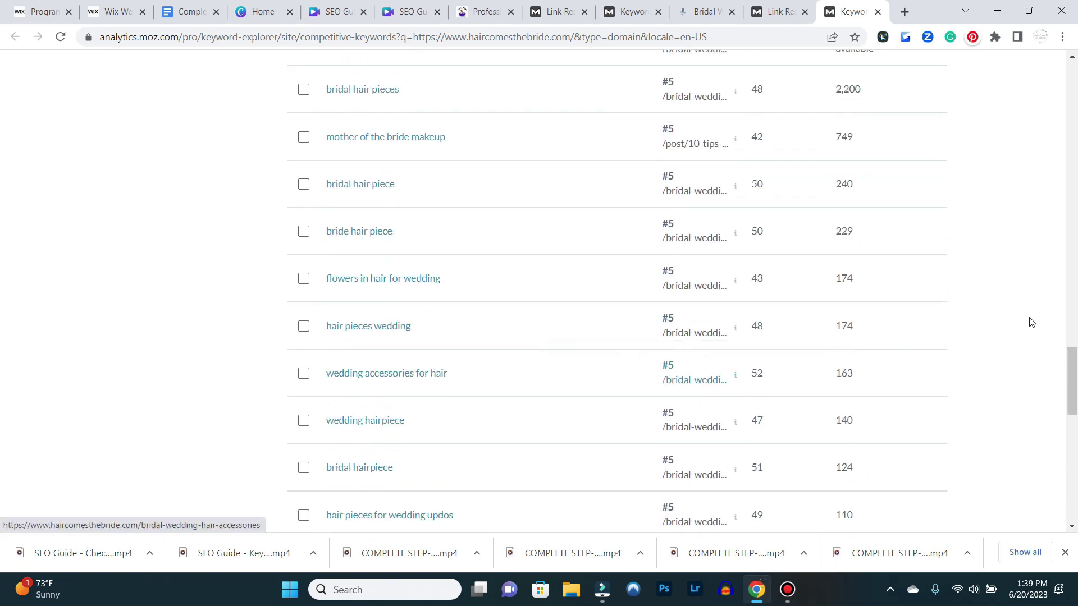
Compare the ranking positions, ranking pages, difficulty and monthly volume of the keywords across the first page of the ranking keywords list
scroll(1031, 317, "up", 15)
scroll(1031, 315, "up", 8)
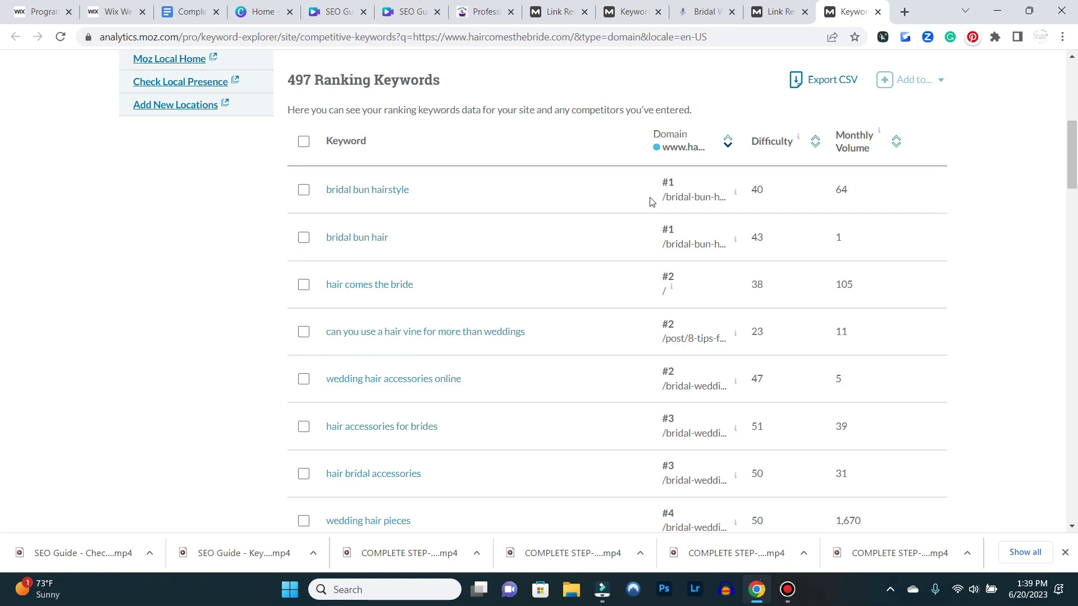
scroll(688, 415, "down", 15)
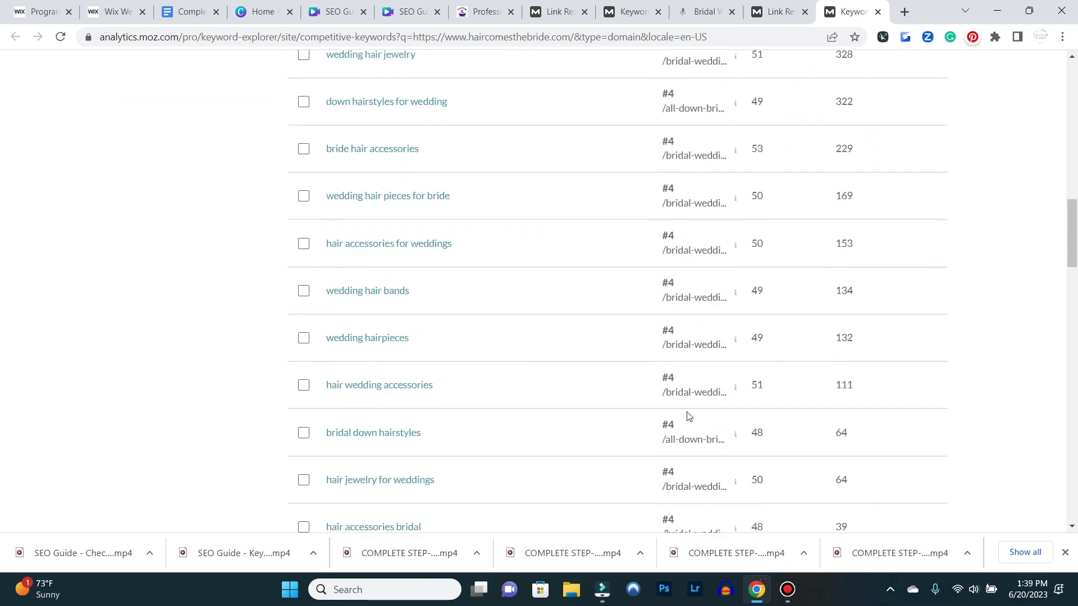
scroll(688, 415, "down", 20)
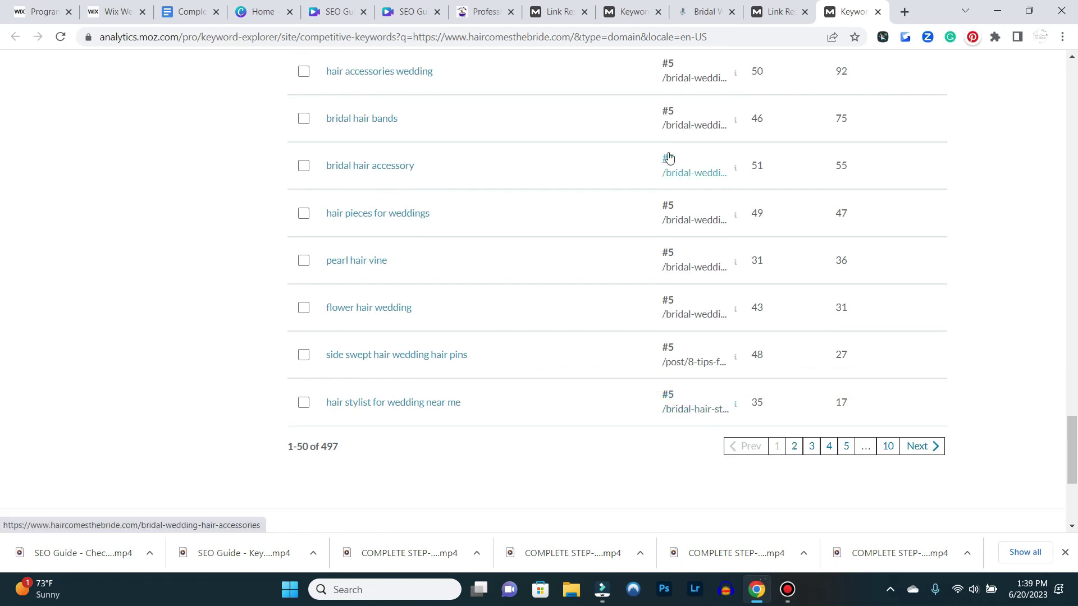
scroll(1003, 156, "up", 10)
scroll(1002, 156, "up", 1)
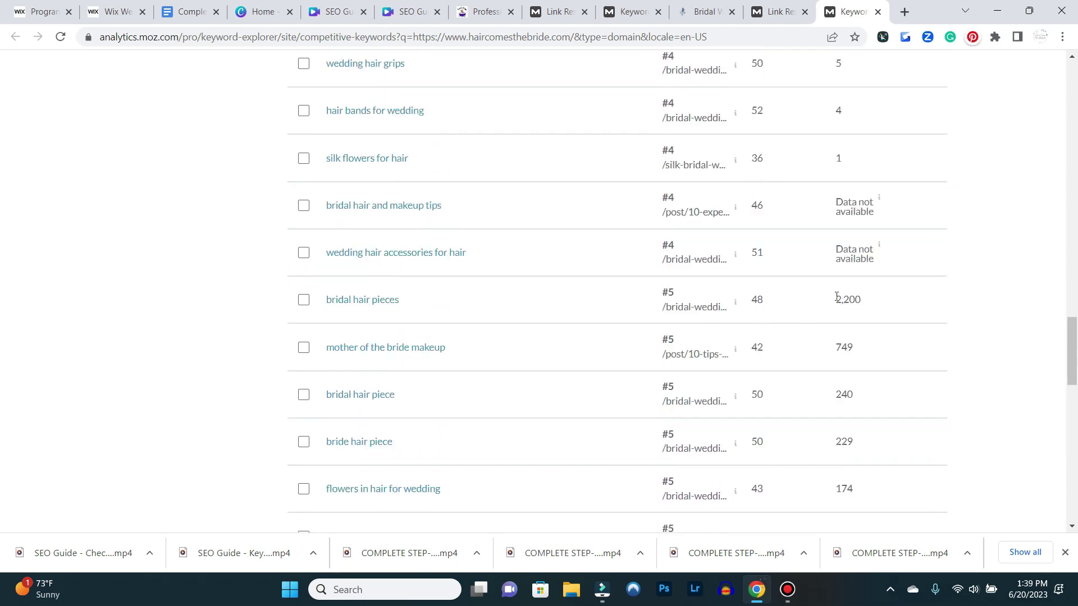
scroll(929, 293, "up", 10)
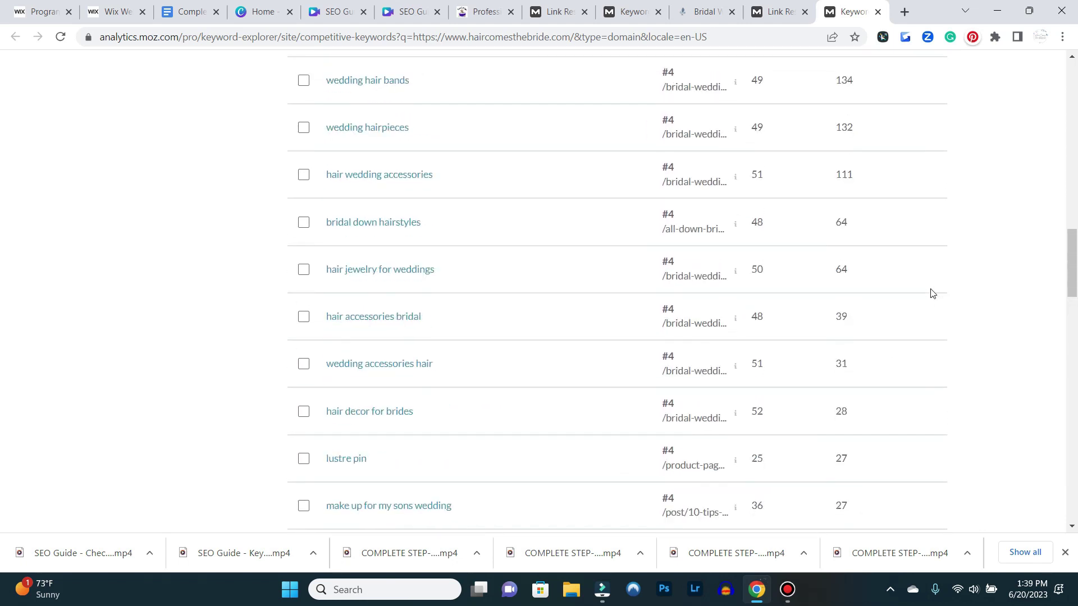
scroll(930, 293, "up", 15)
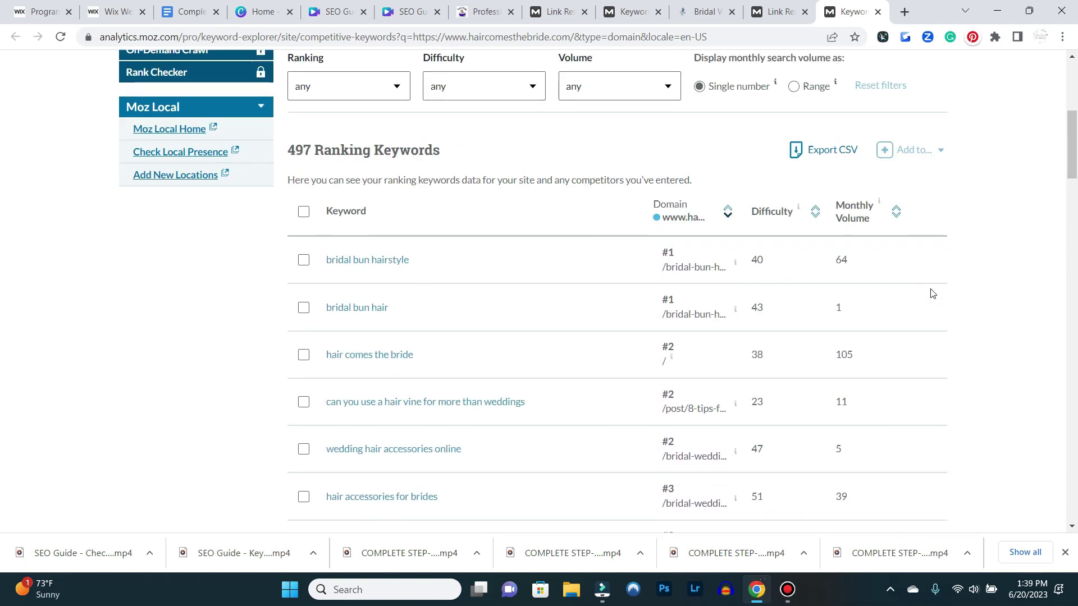
scroll(579, 327, "up", 4)
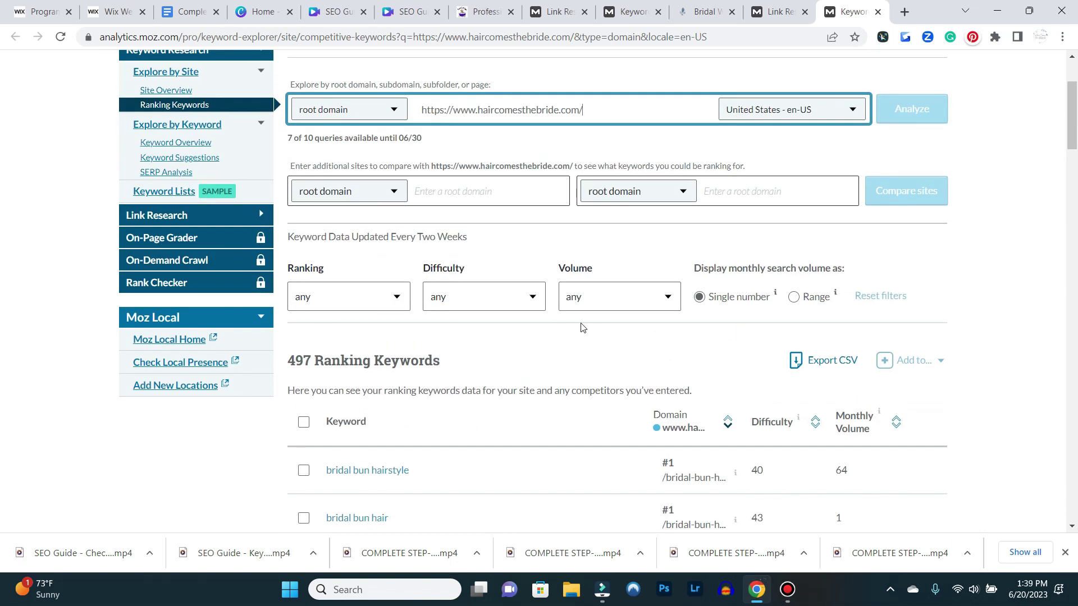
scroll(580, 327, "down", 4)
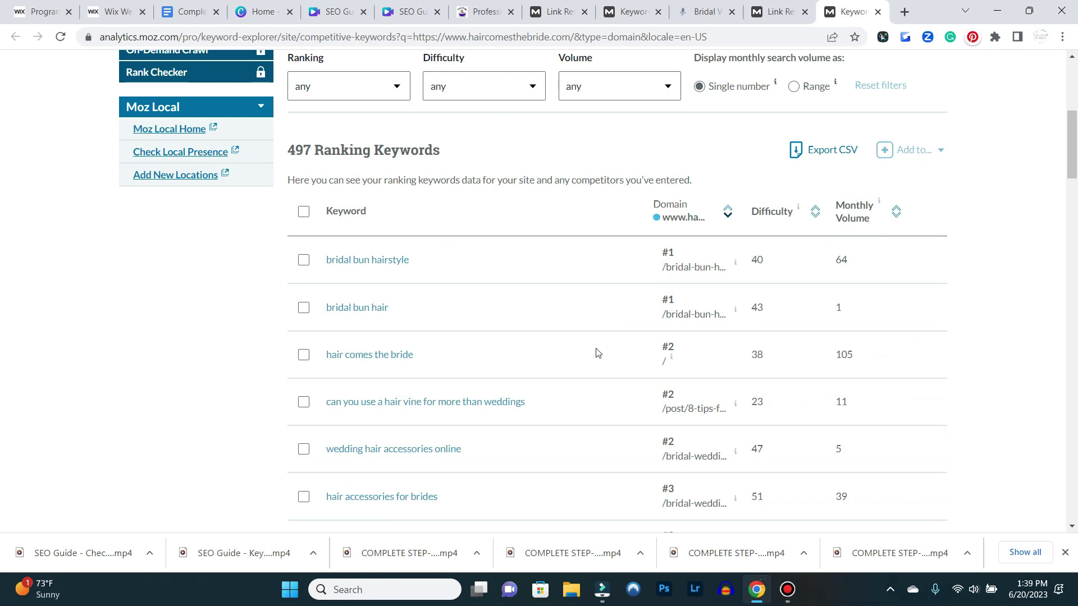
scroll(595, 350, "down", 3)
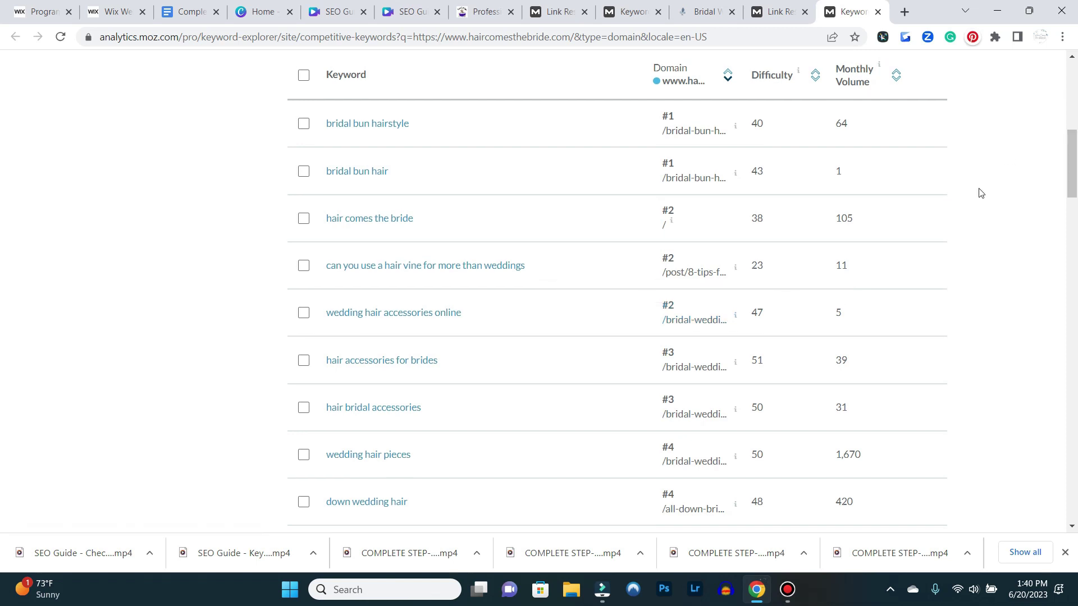
Check the ranking keywords report's filters and briefly revisit the domain's Link Explorer overview before returning to the report
scroll(1005, 219, "up", 10)
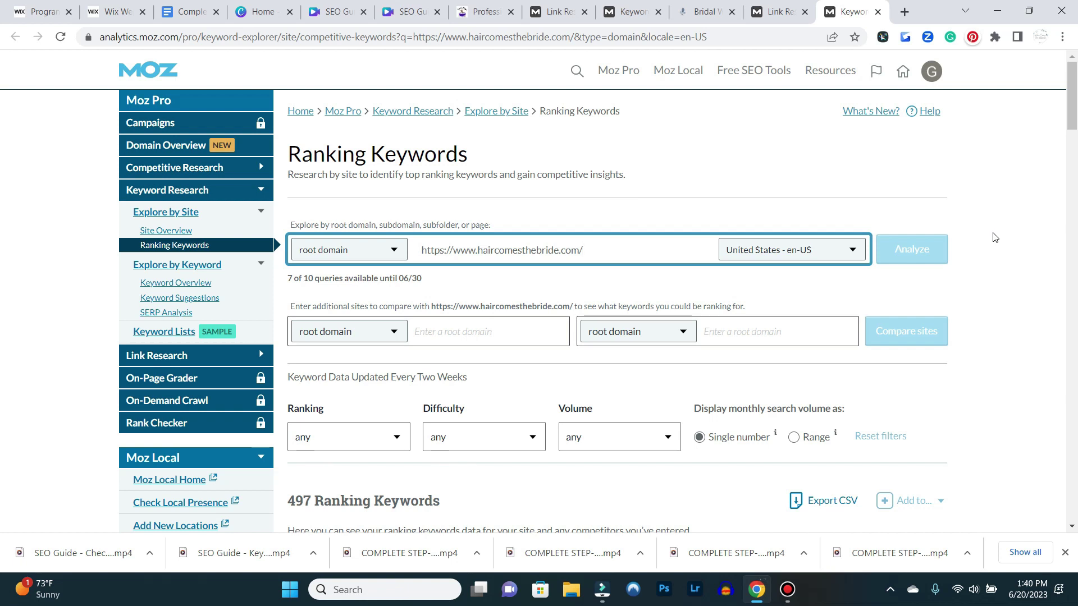
scroll(995, 238, "down", 3)
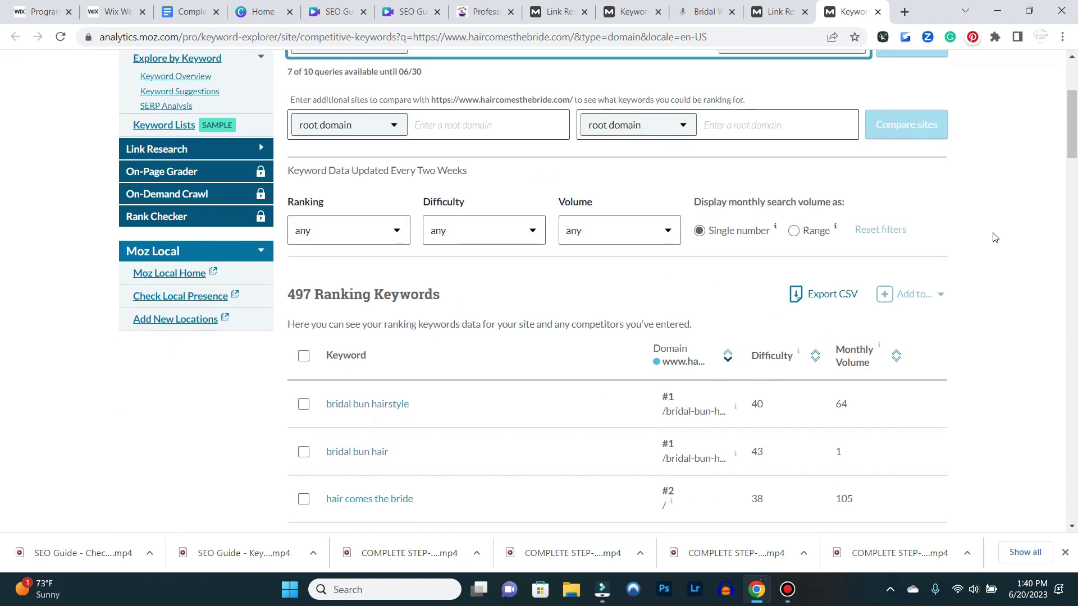
scroll(995, 238, "up", 3)
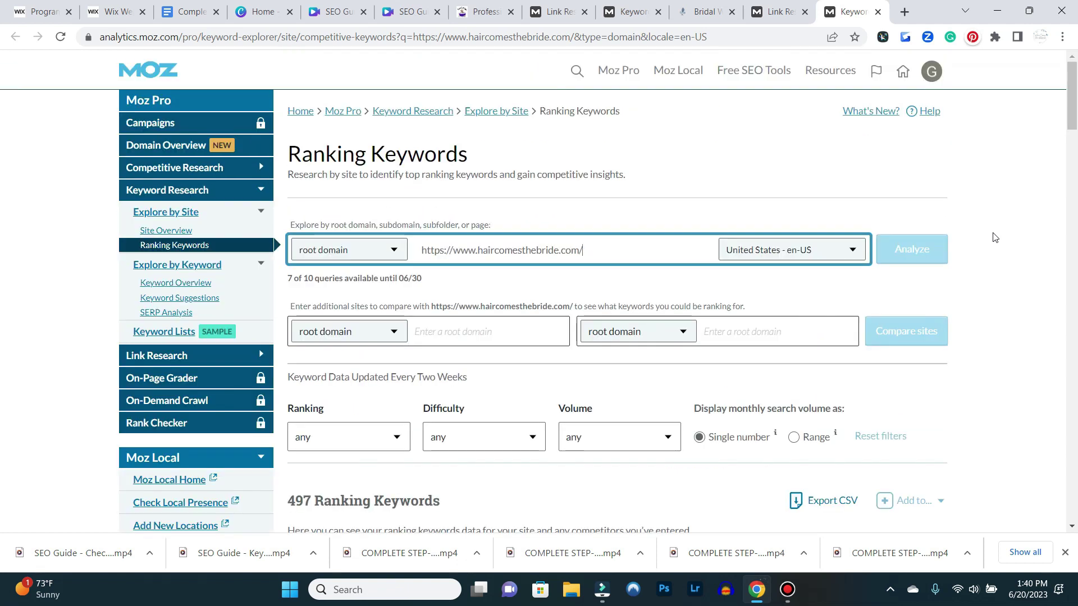
left_click(781, 12)
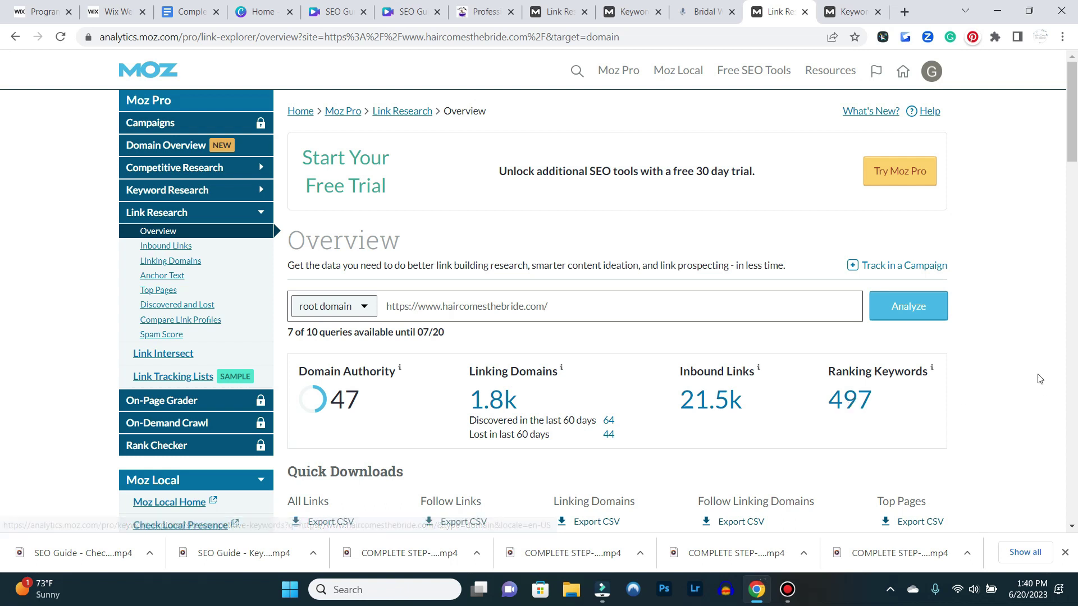
left_click(845, 13)
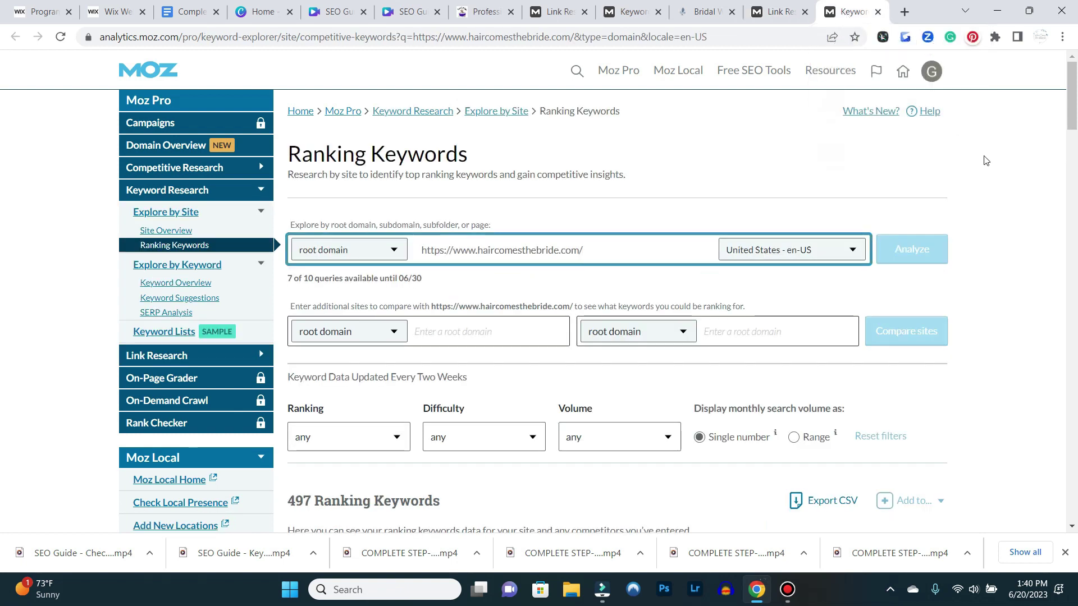
Review the ranking keywords list again for keyword ideas, from the top-ranked terms down to the low-volume ones ranking fourth
scroll(1037, 205, "down", 5)
scroll(1037, 206, "down", 5)
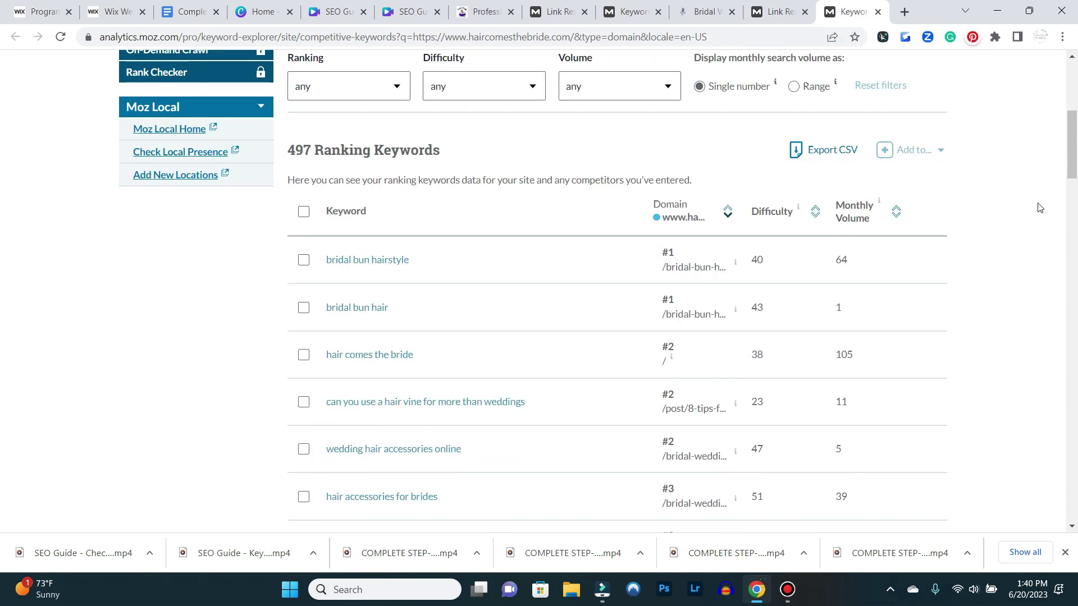
scroll(1037, 206, "down", 1)
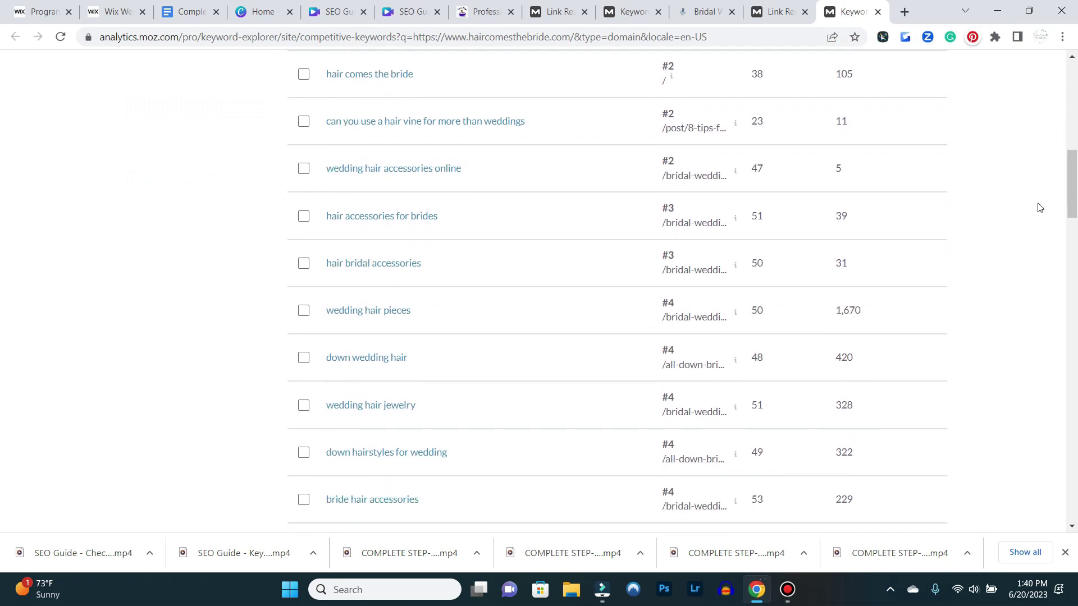
scroll(1002, 253, "down", 5)
scroll(1007, 277, "down", 5)
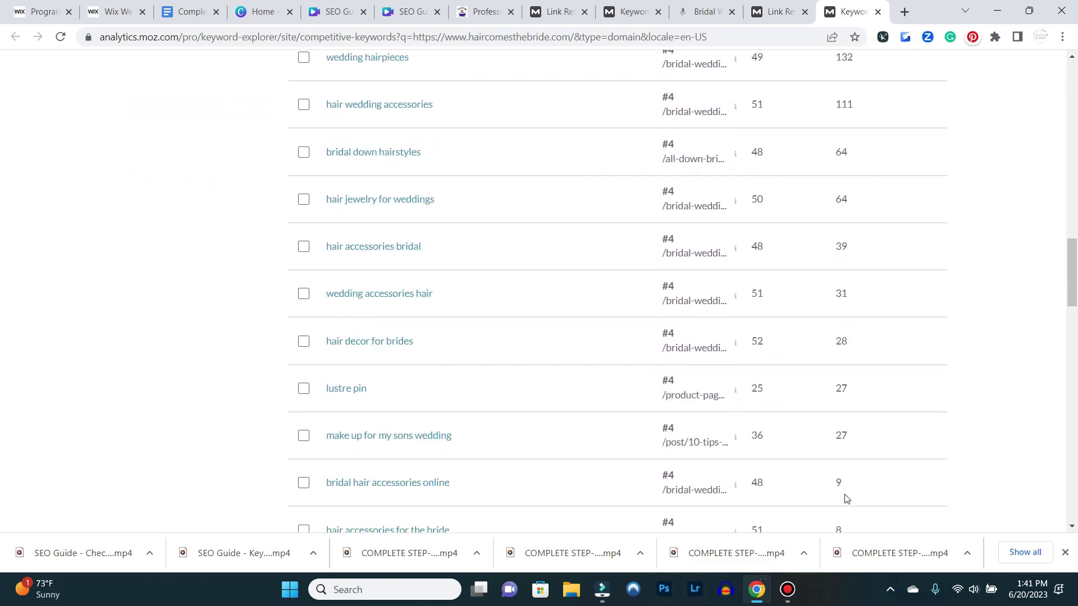
scroll(957, 312, "up", 10)
scroll(952, 313, "up", 10)
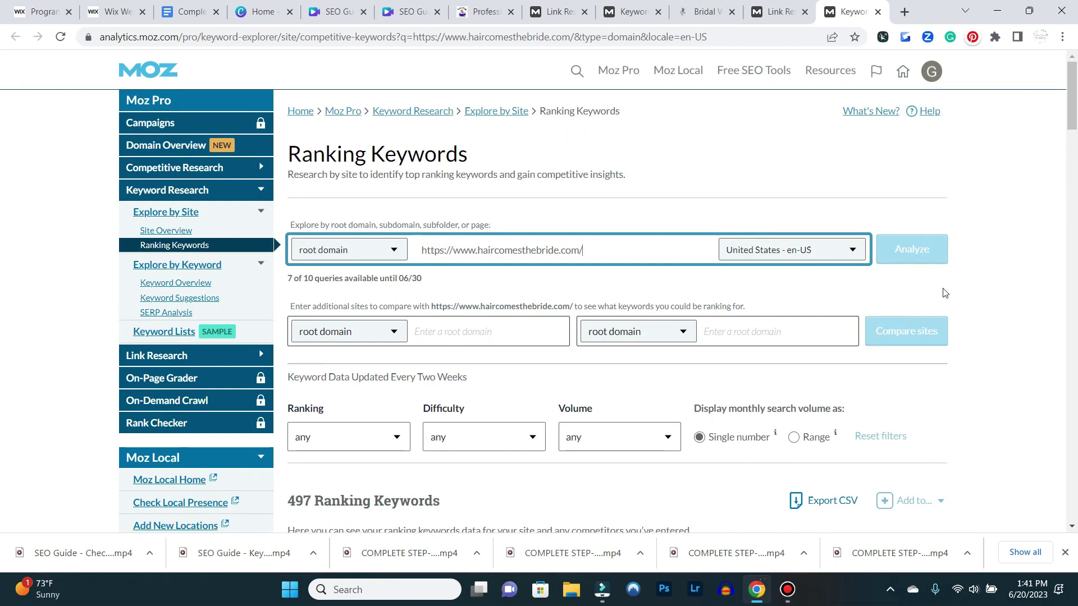
scroll(993, 284, "down", 16)
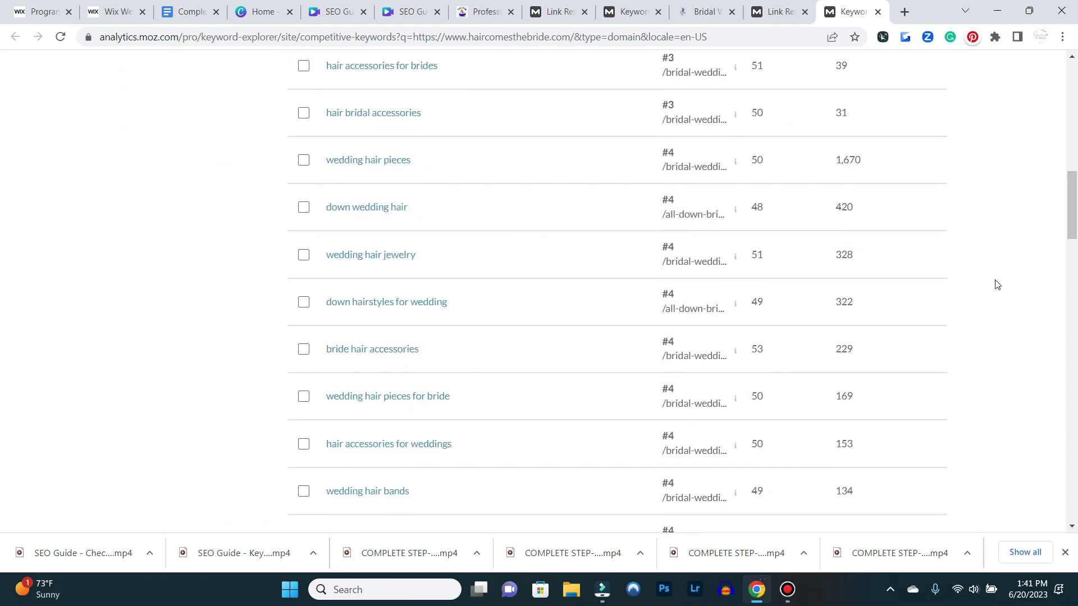
scroll(995, 283, "down", 7)
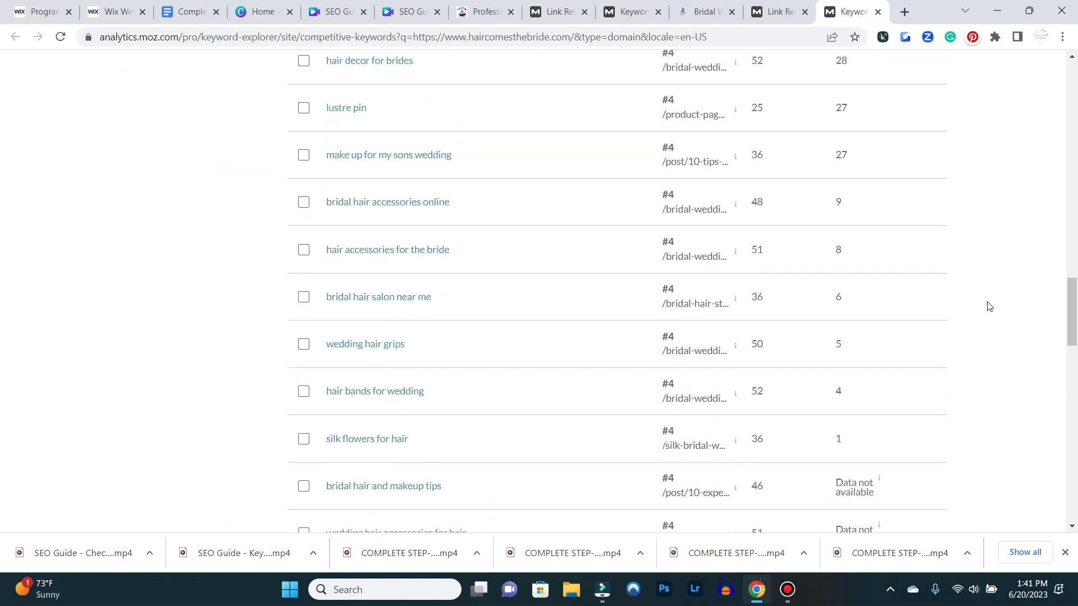
scroll(976, 360, "up", 12)
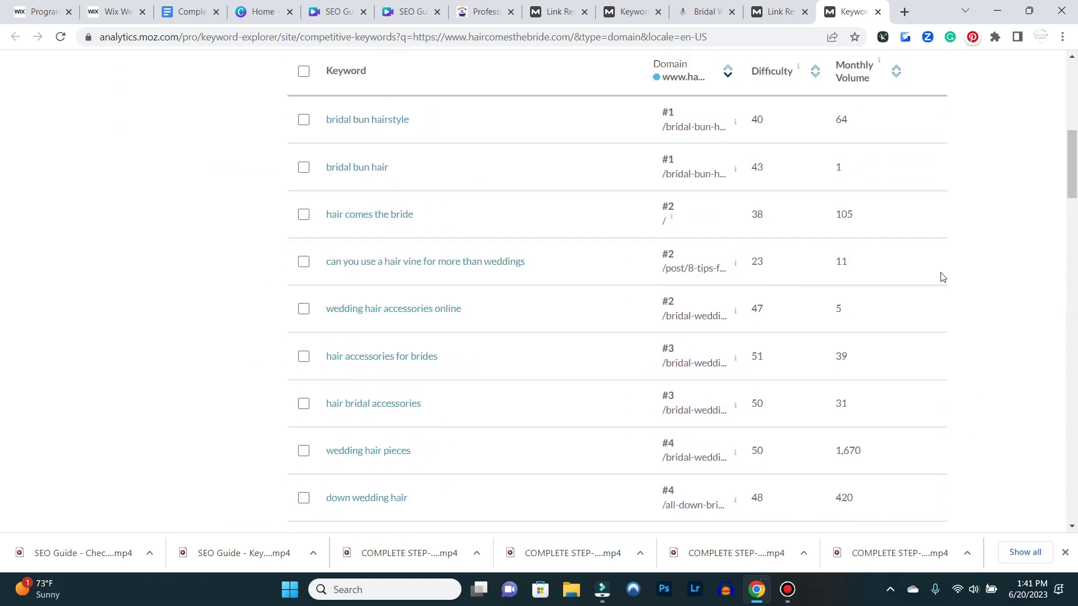
scroll(934, 270, "up", 6)
scroll(951, 303, "up", 3)
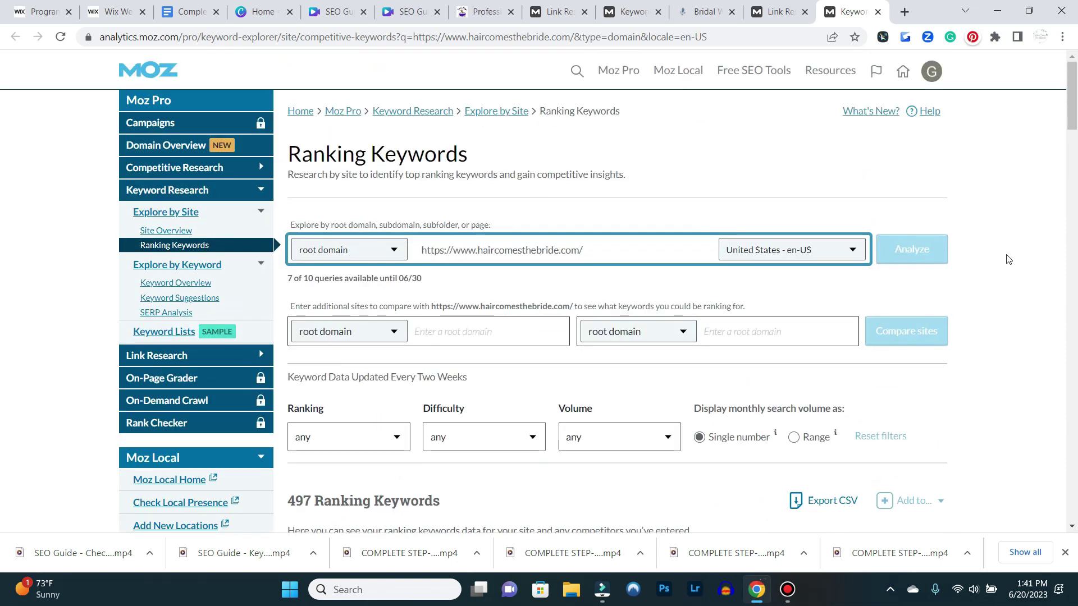
Open the linking domains report for haircomesthebride.com from its Link Explorer overview
left_click(784, 21)
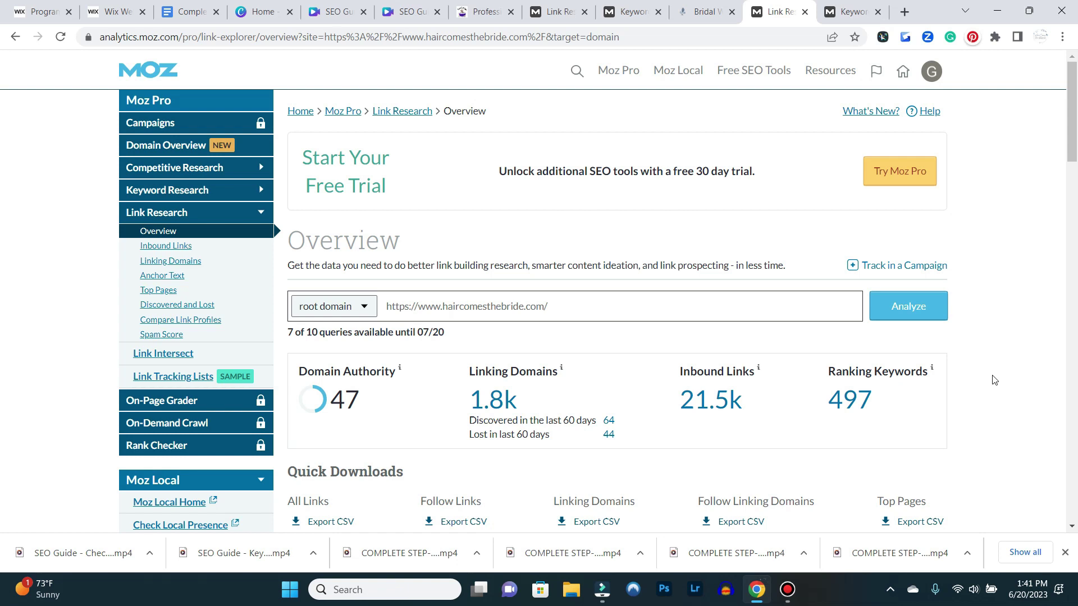
scroll(992, 379, "down", 1)
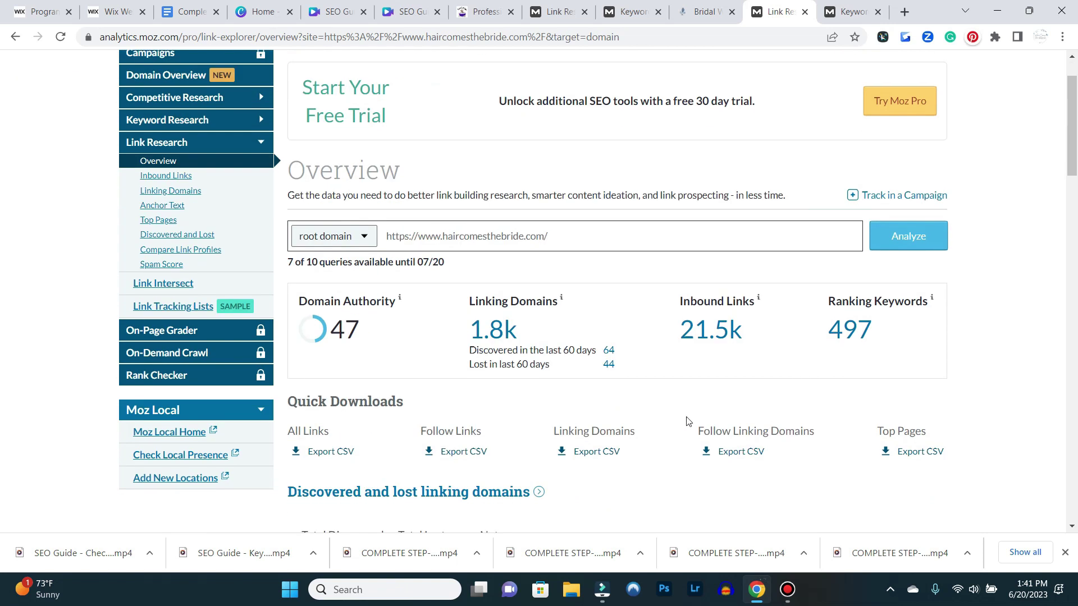
left_click(484, 328)
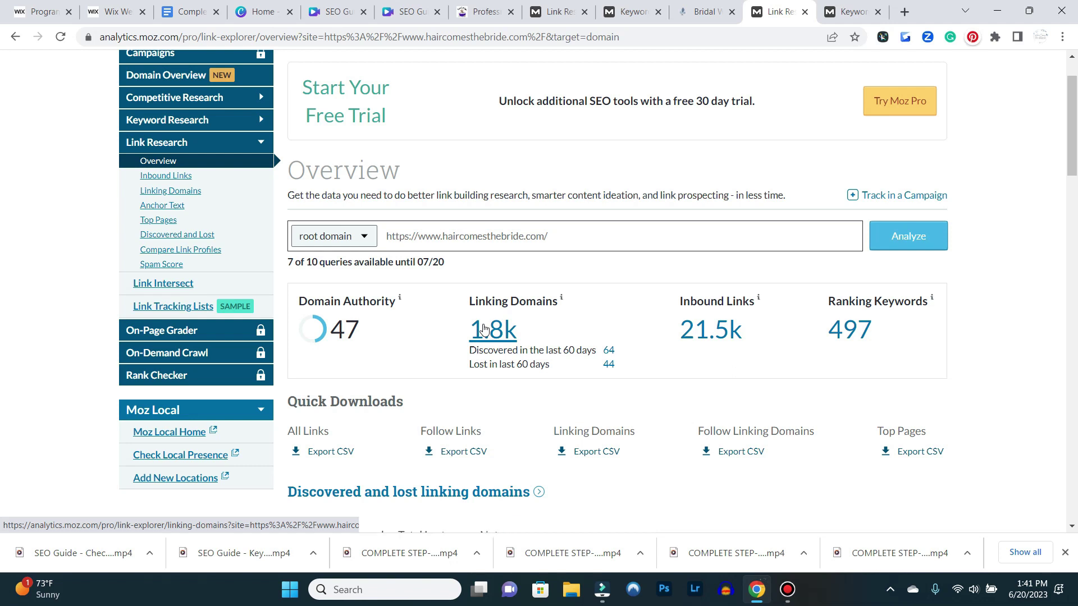
Examine the root domains linking to the site, with their domain authority, linking domains and spam scores, plus the site's authority metrics
scroll(997, 308, "down", 5)
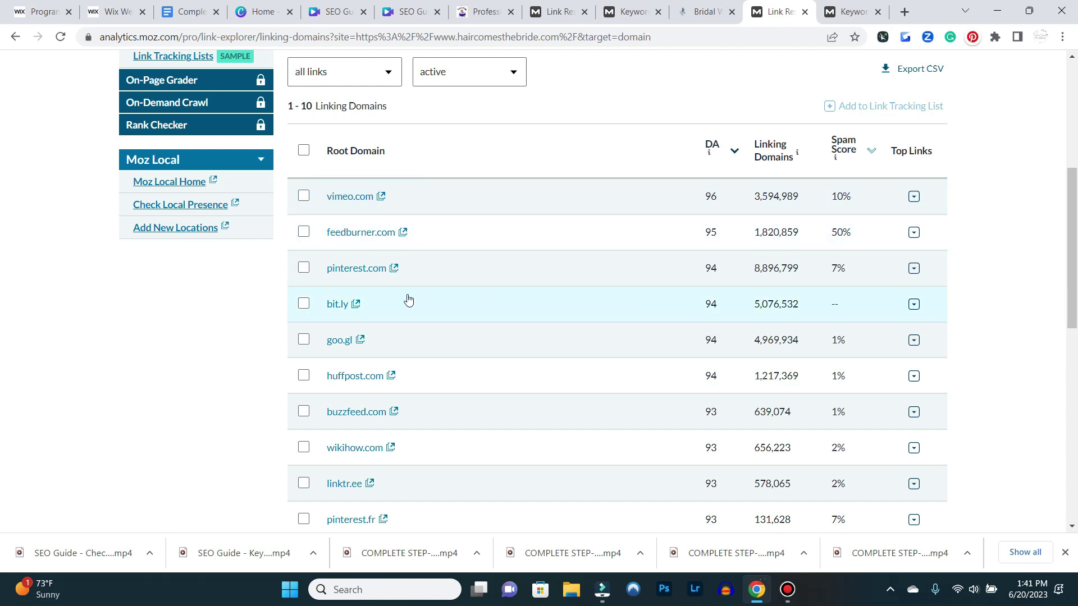
scroll(407, 298, "down", 2)
scroll(407, 298, "down", 1)
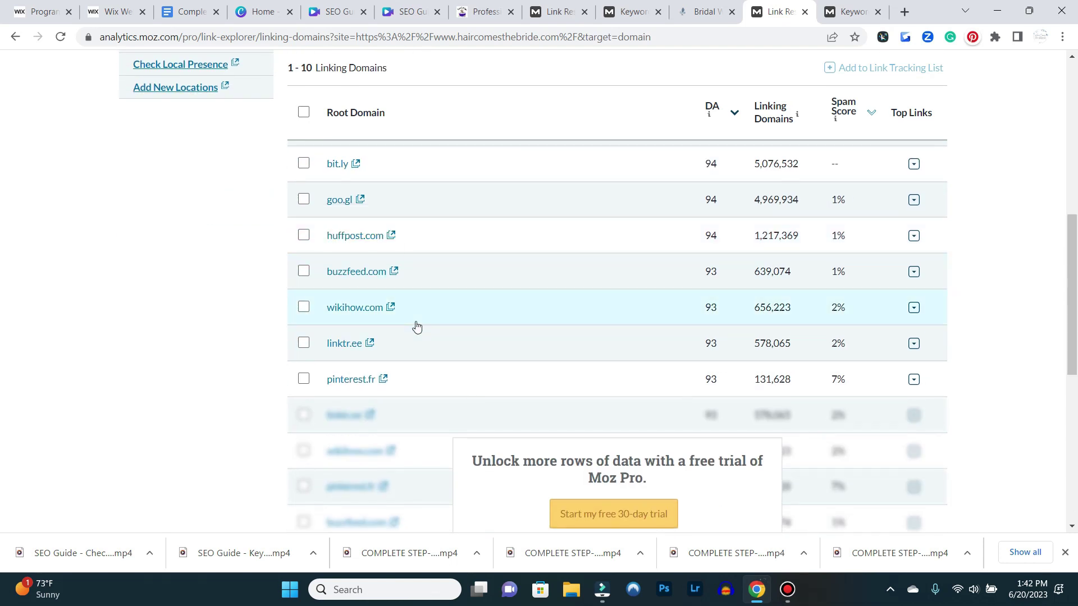
scroll(720, 517, "down", 2)
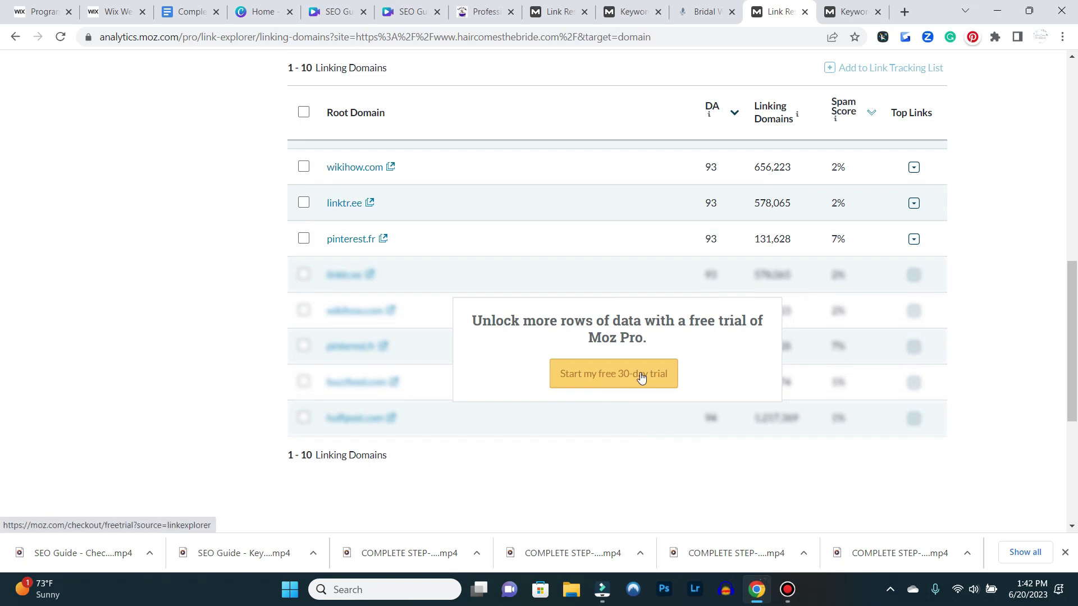
scroll(641, 376, "up", 3)
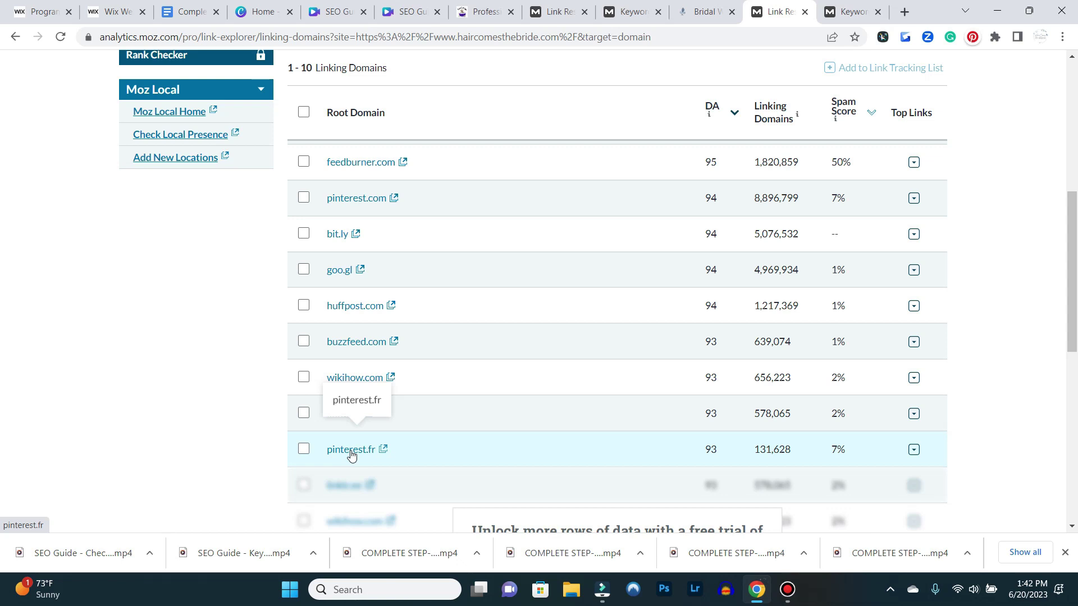
scroll(527, 412, "up", 4)
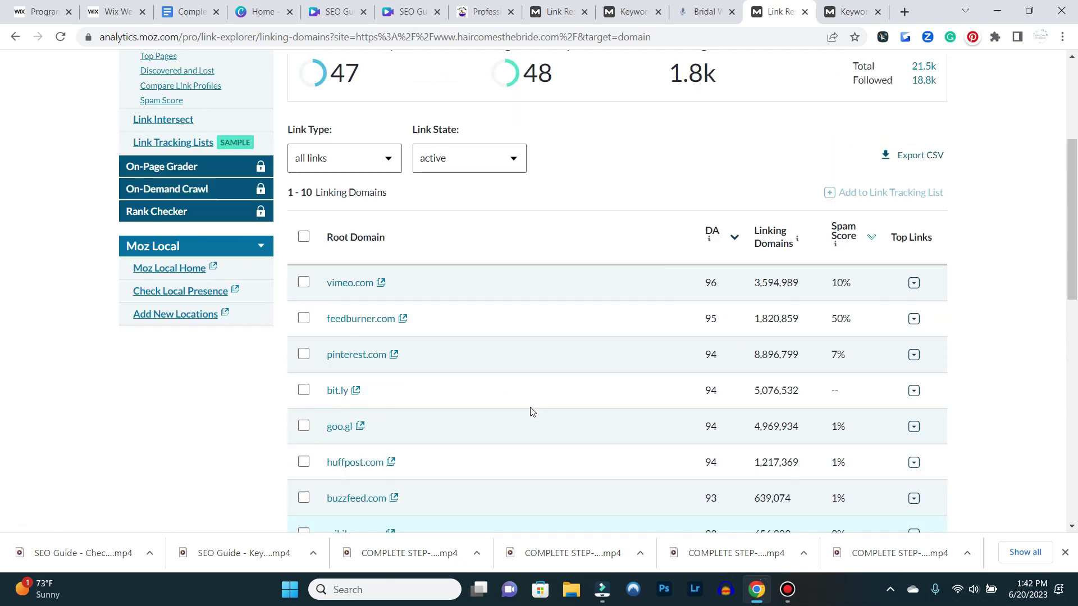
scroll(517, 427, "down", 1)
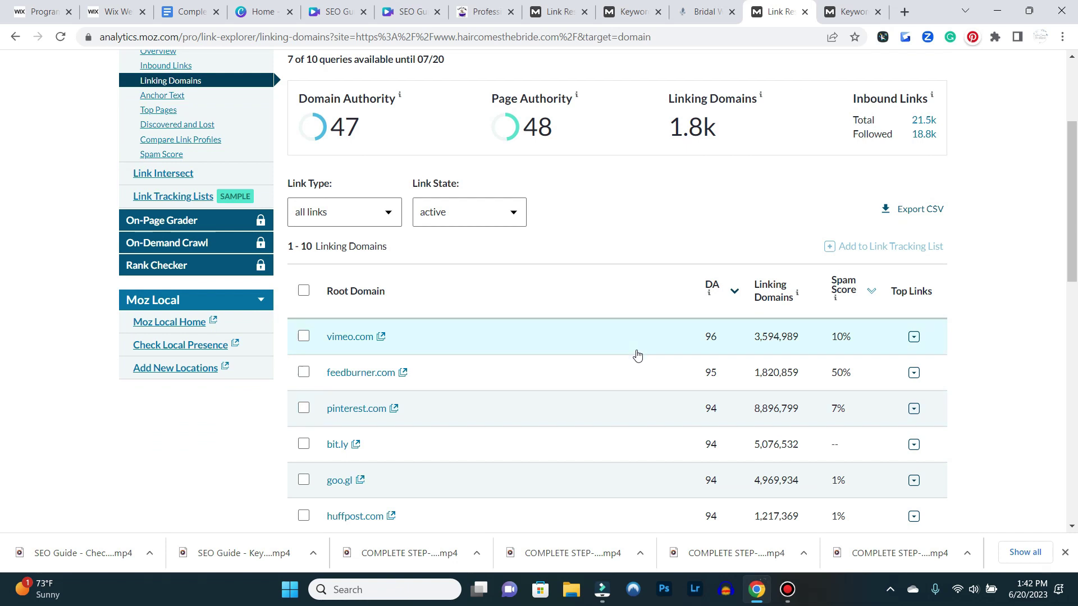
scroll(632, 342, "up", 3)
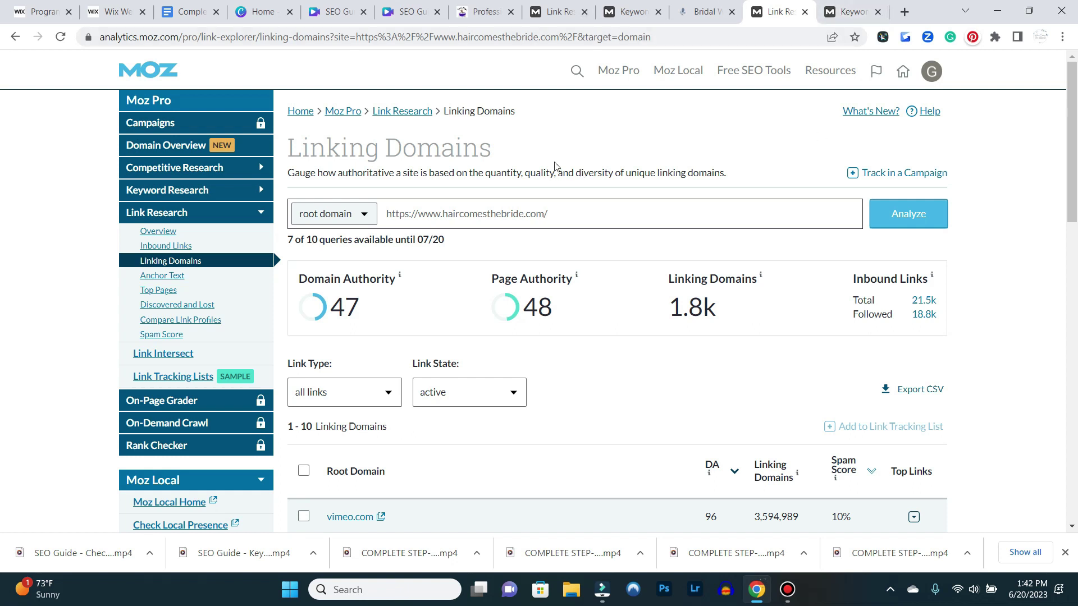
Briefly revisit the ranking keywords report for haircomesthebride.com and return to its linking domains report
left_click(833, 16)
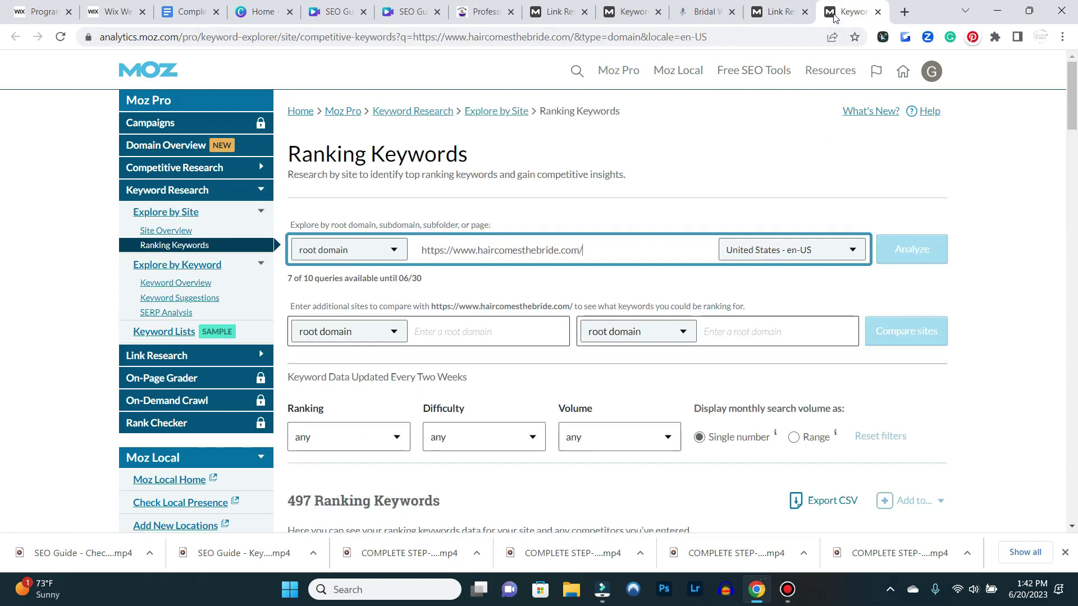
left_click(790, 19)
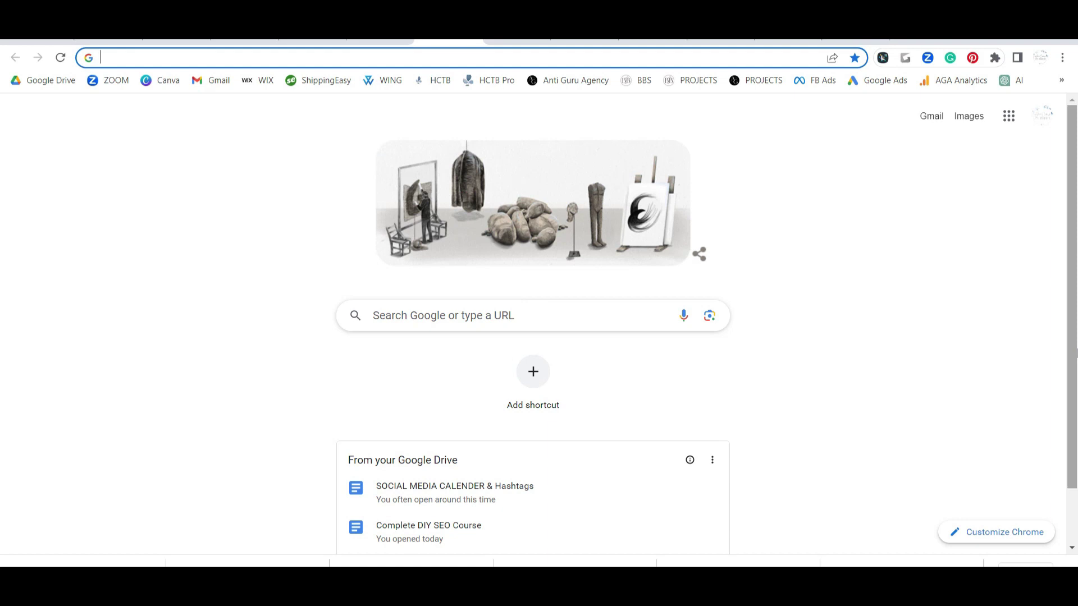
Search Google for "dog groomer las vegas"
type("do")
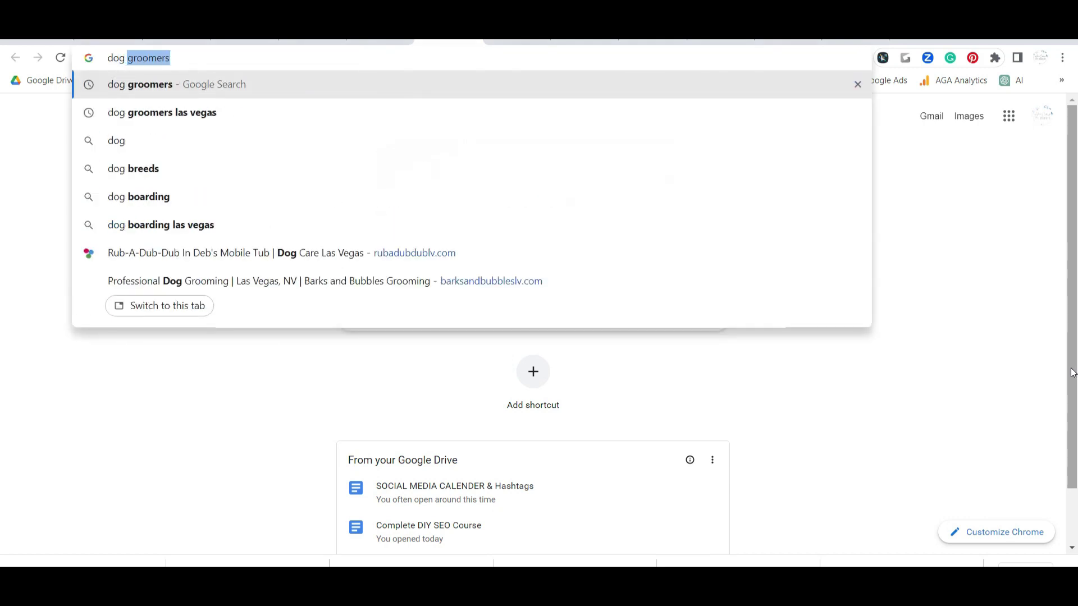
type("grr")
key("BackSpace")
type("oo")
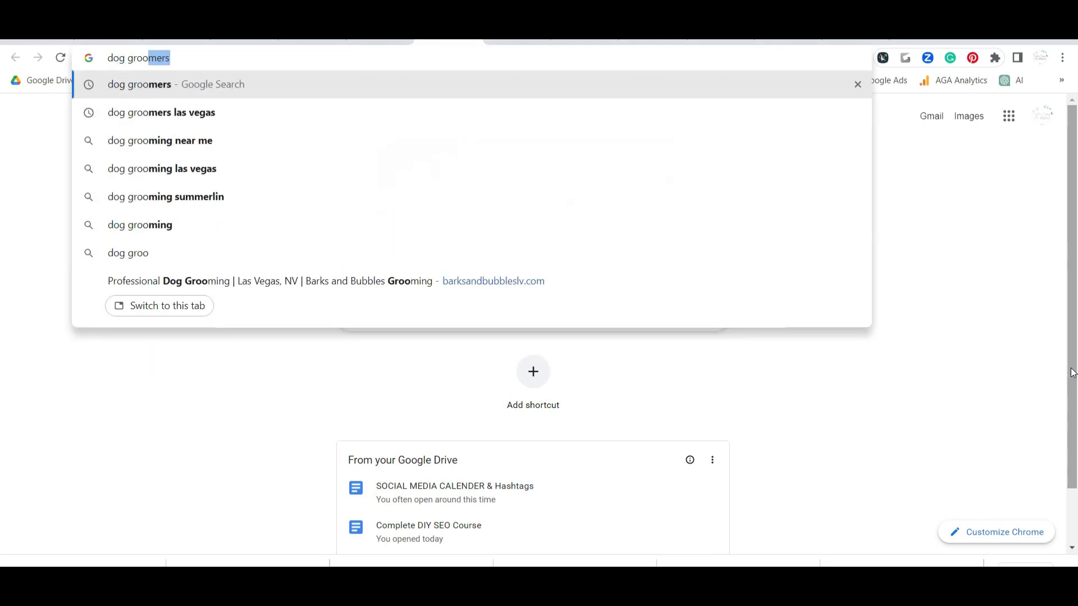
type("mer las vegas")
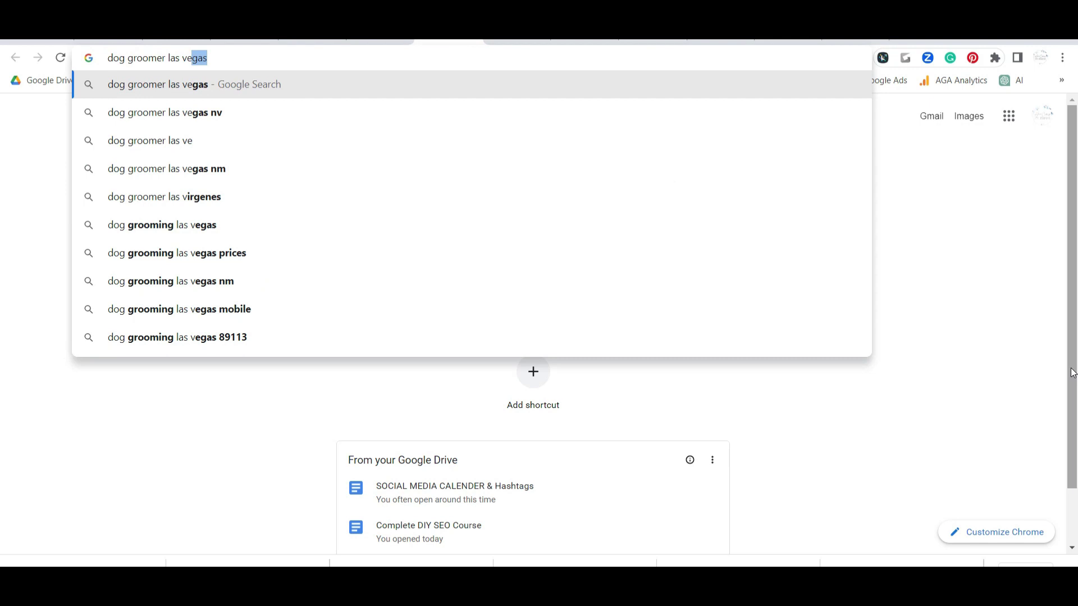
key("Return")
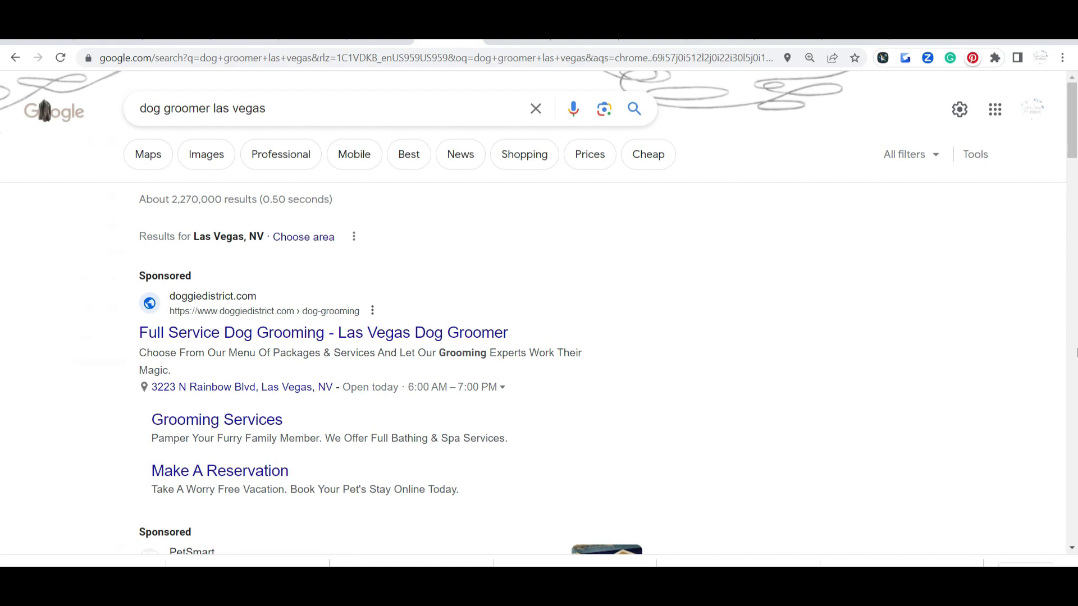
Examine the sponsored results for the Las Vegas groomer search and the local business listings beside the map
scroll(670, 331, "down", 1)
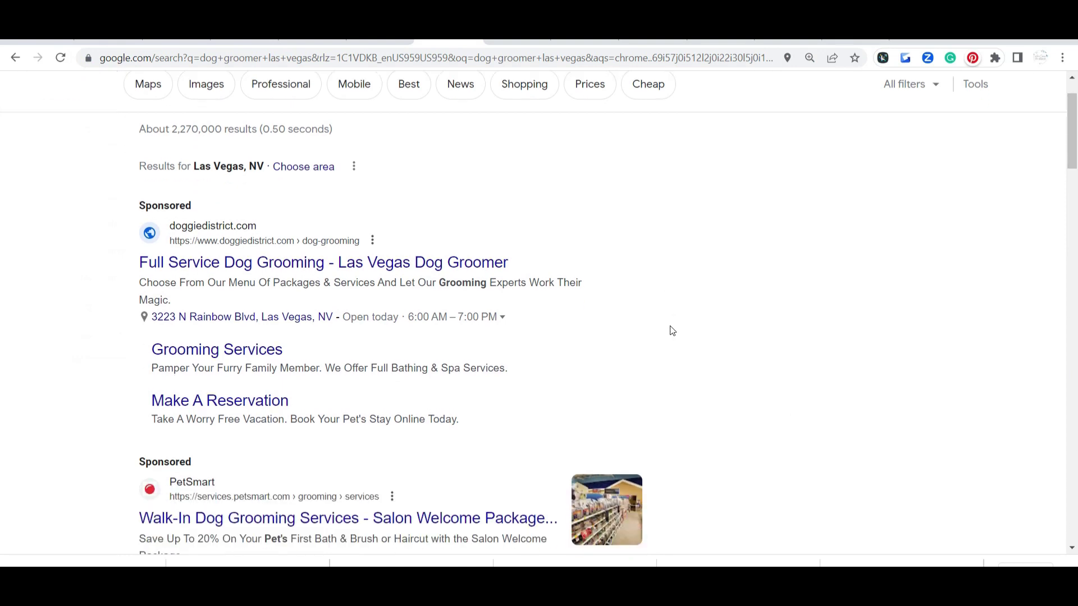
scroll(670, 330, "down", 1)
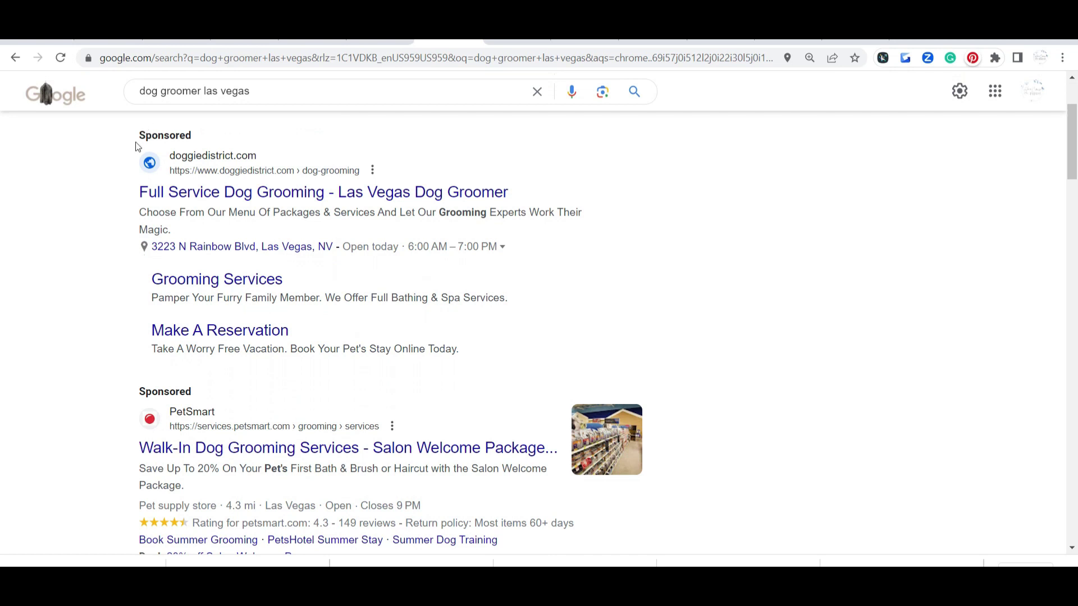
left_click_drag(140, 140, 200, 137)
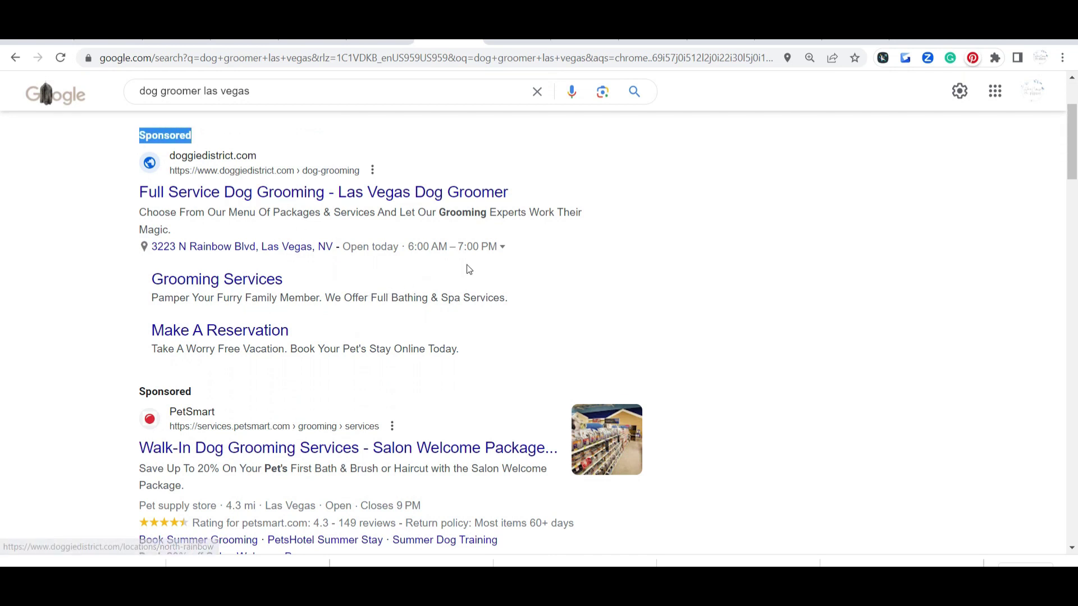
scroll(456, 260, "down", 2)
scroll(455, 260, "down", 2)
scroll(382, 235, "up", 1)
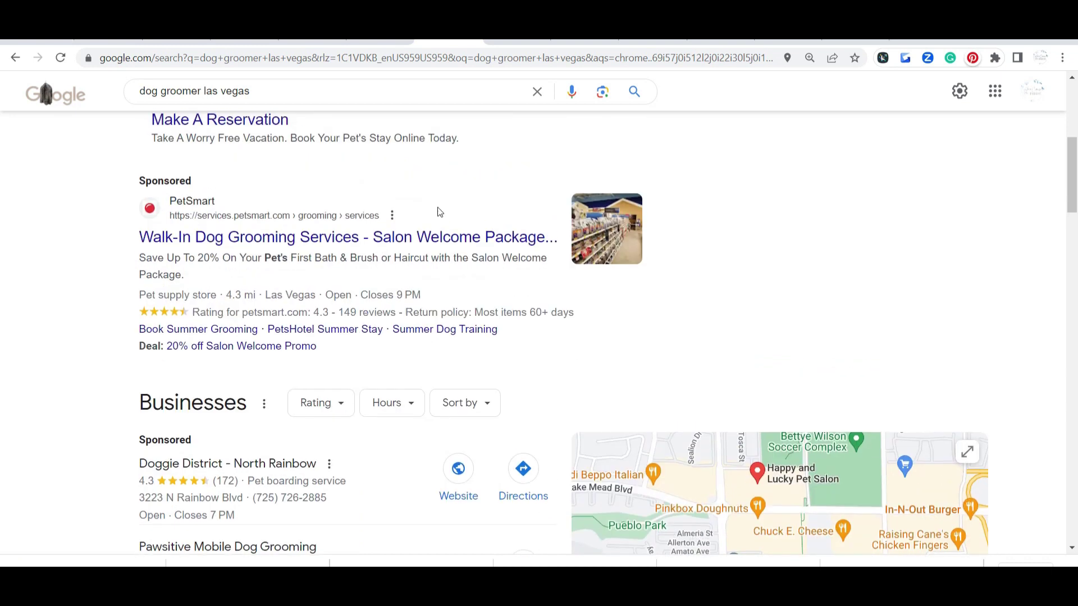
scroll(752, 303, "down", 2)
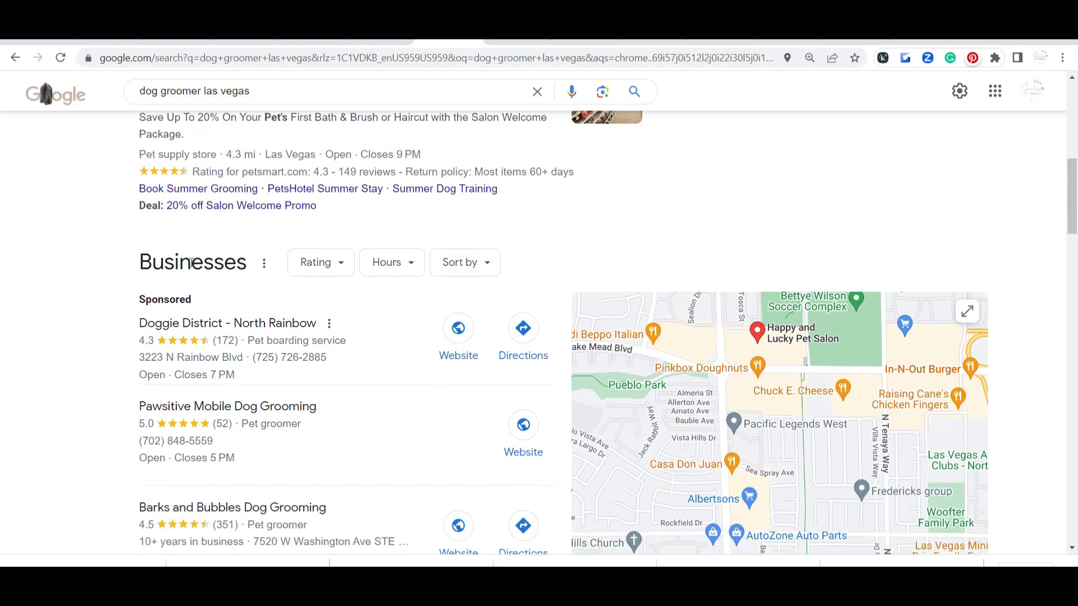
scroll(191, 262, "down", 2)
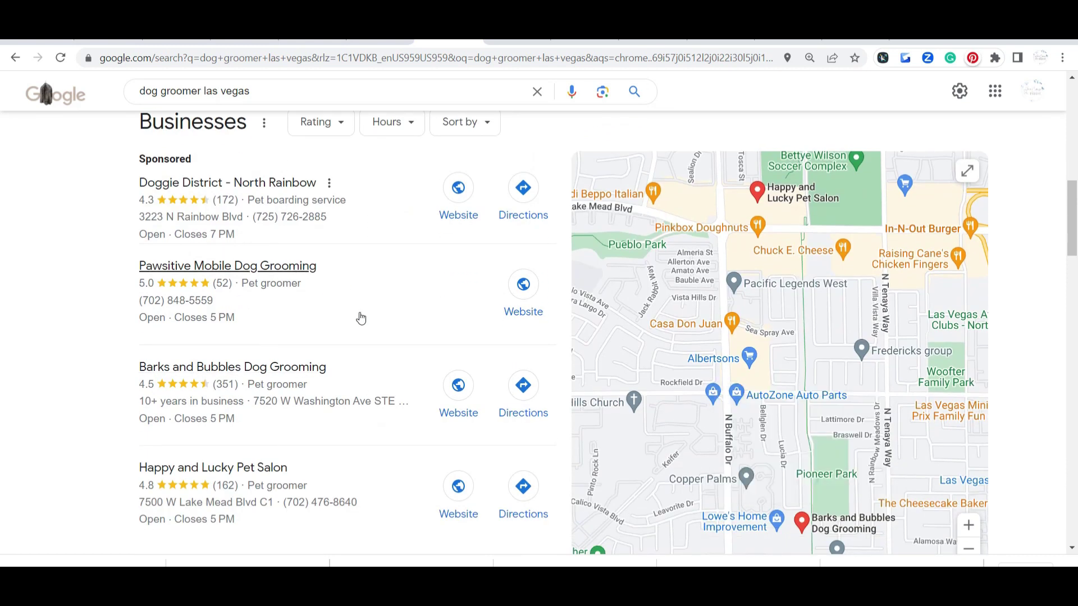
Examine the organic results below the business listings, including Yelp, Petco and Barks and Bubbles, and recheck the ads and local listings
scroll(361, 318, "down", 9)
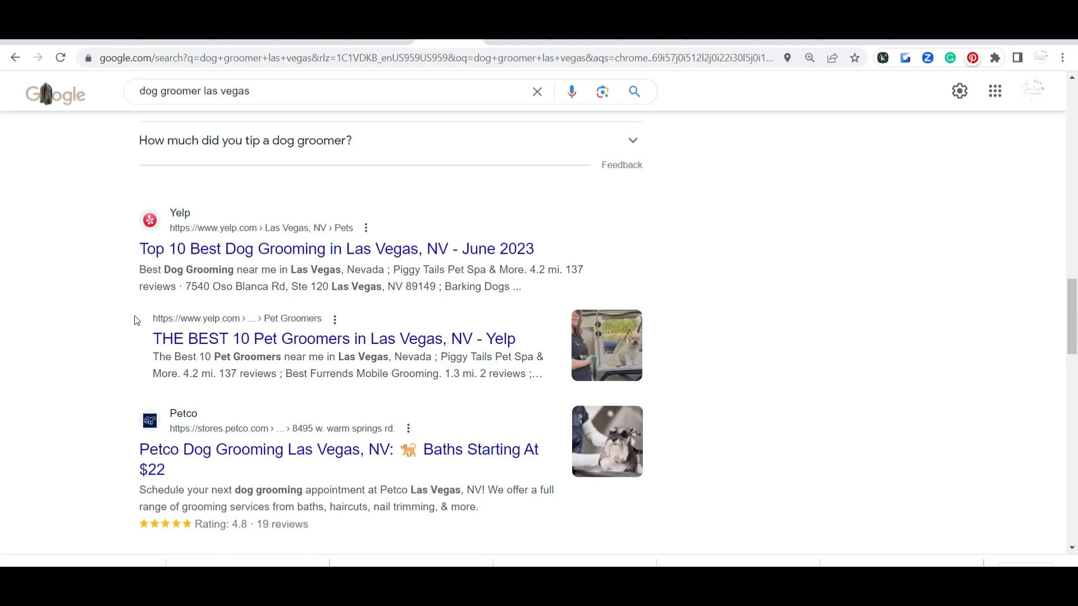
scroll(133, 317, "down", 2)
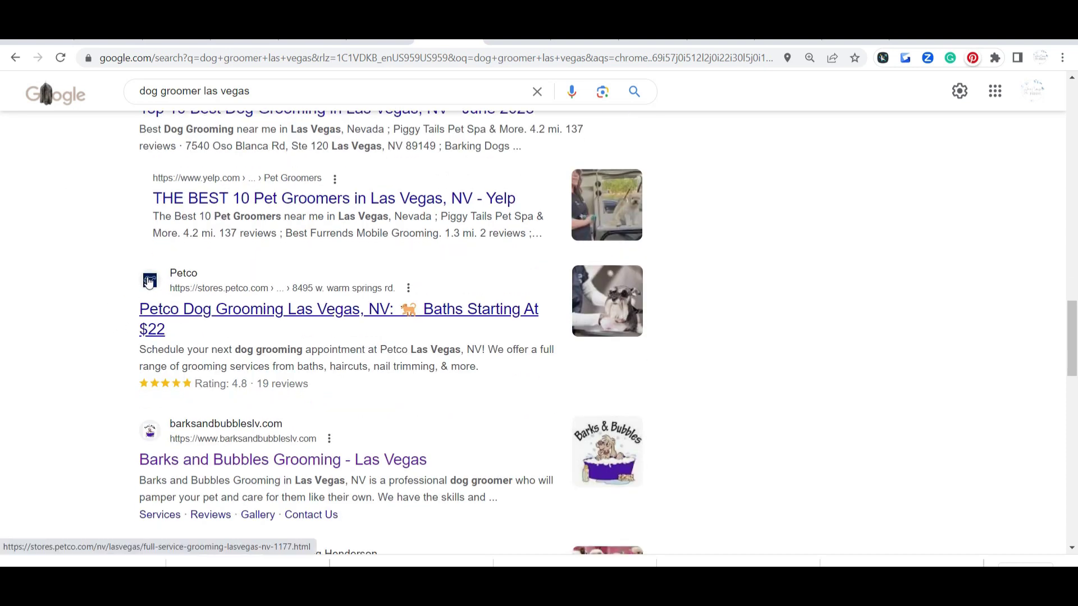
scroll(69, 309, "down", 2)
scroll(70, 309, "down", 1)
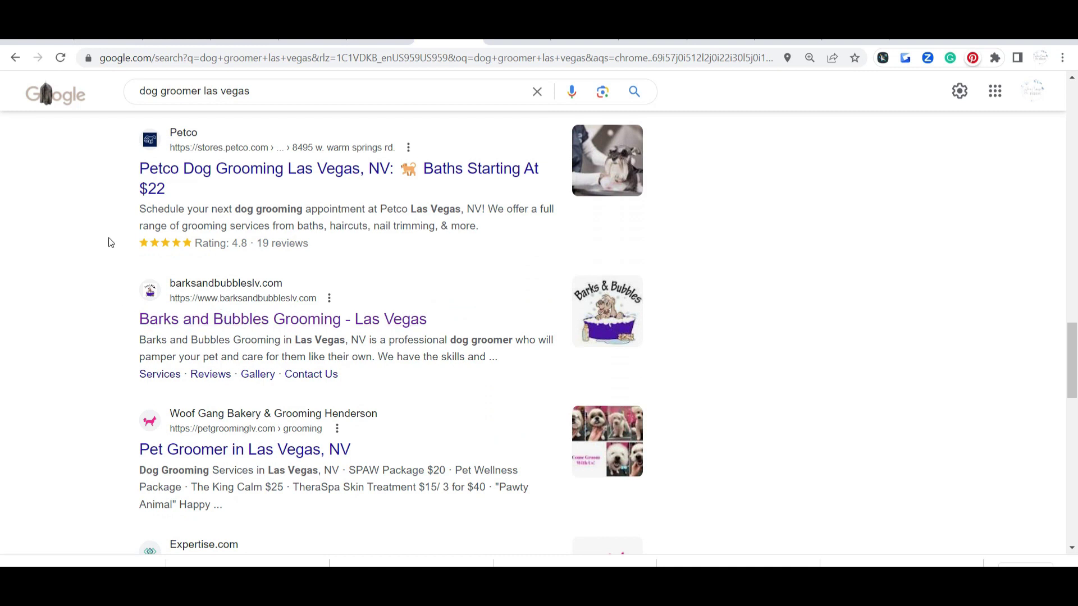
scroll(110, 242, "up", 5)
scroll(109, 239, "up", 15)
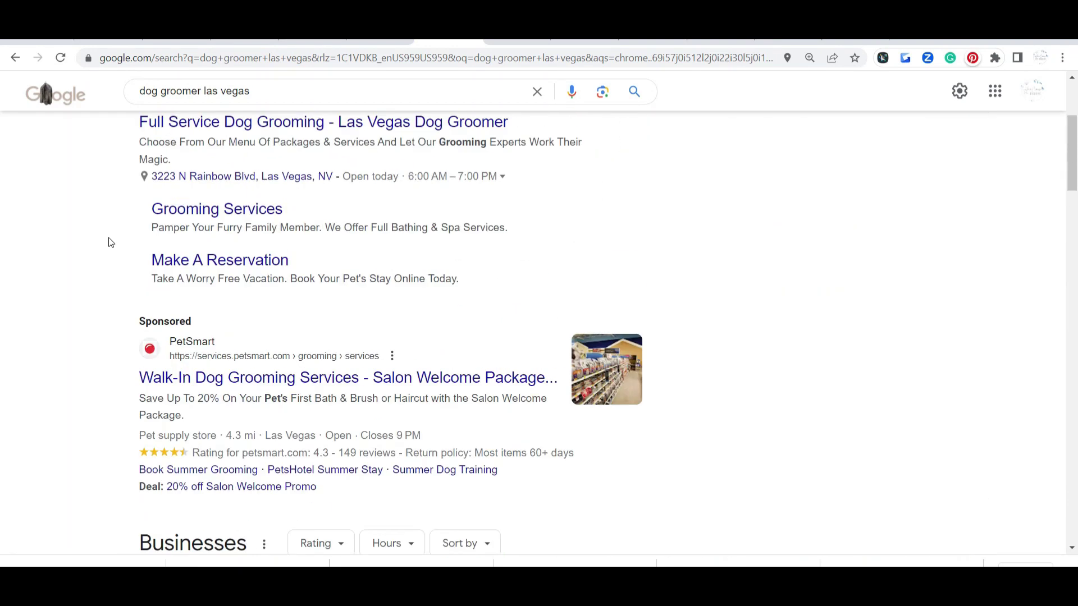
scroll(109, 240, "down", 12)
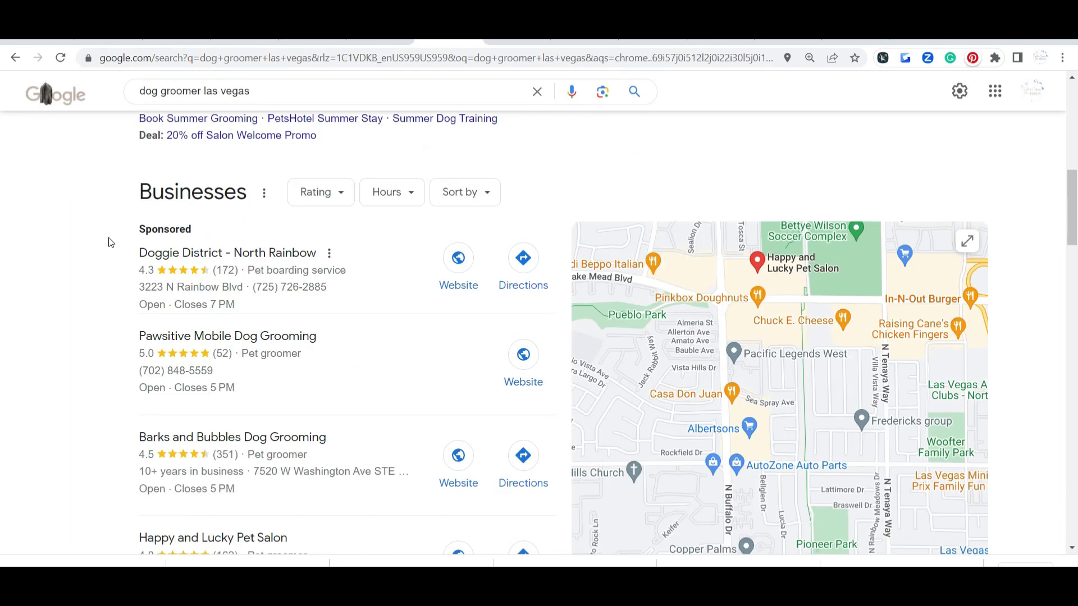
scroll(377, 281, "up", 11)
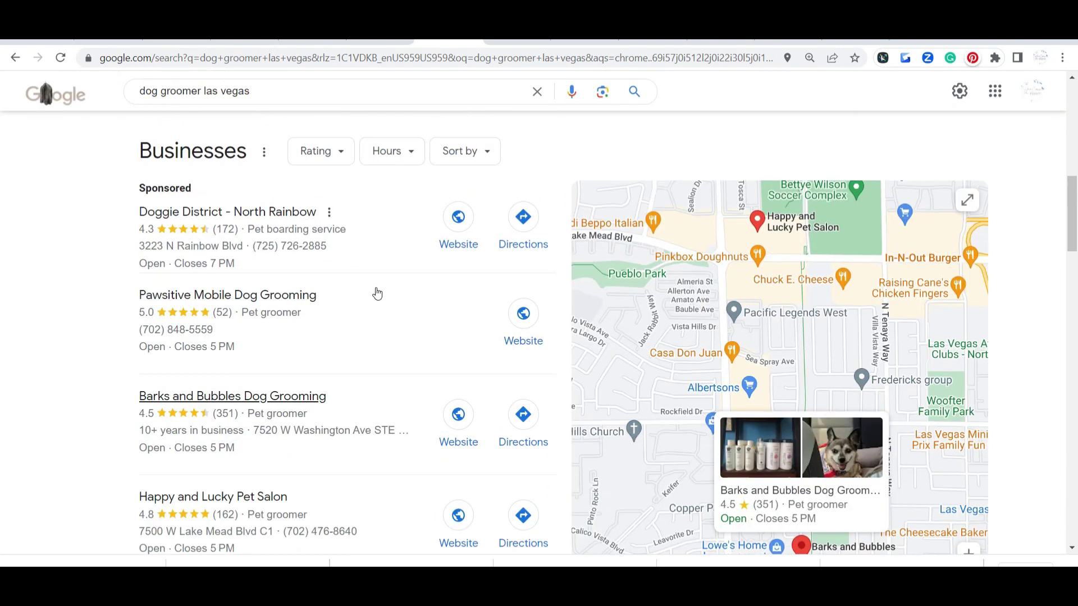
scroll(375, 287, "up", 3)
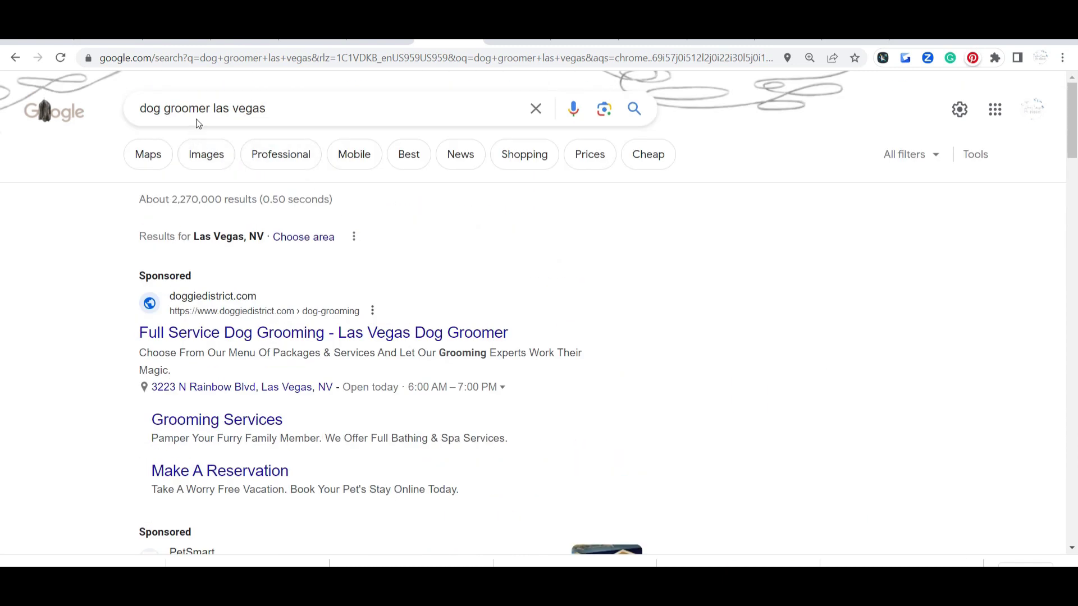
Search Google for "dog groomer" without the city and look through its ads, local businesses and organic results
left_click_drag(212, 108, 460, 111)
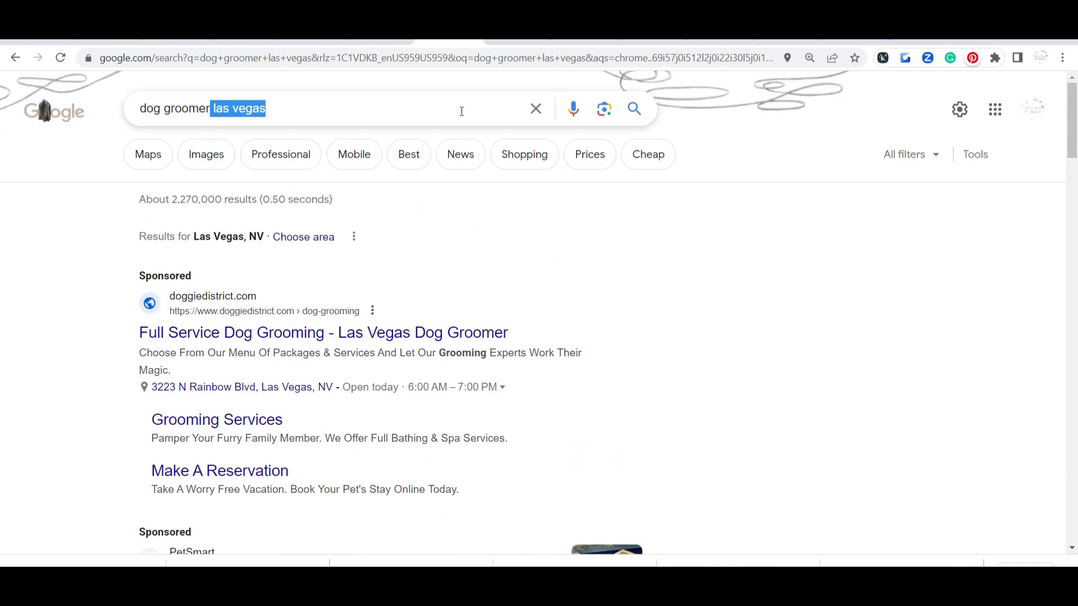
key("BackSpace")
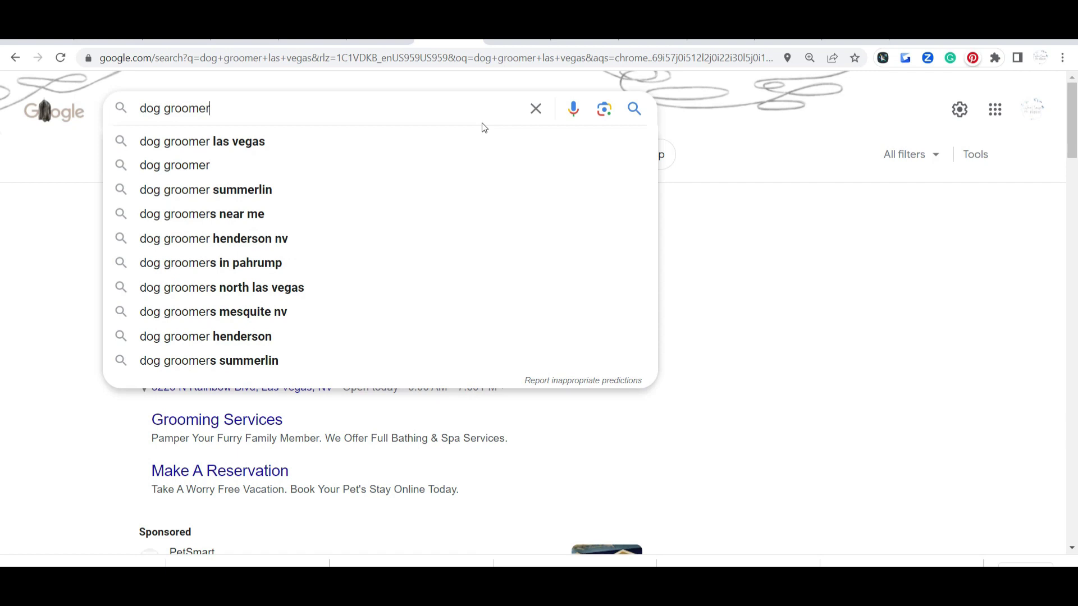
key("Return")
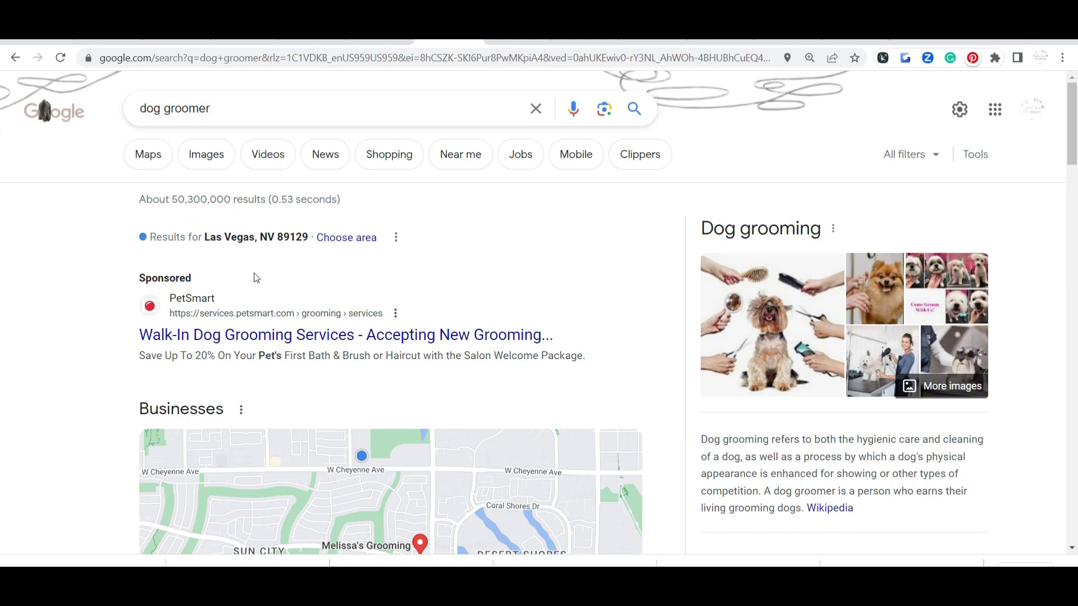
scroll(616, 235, "down", 15)
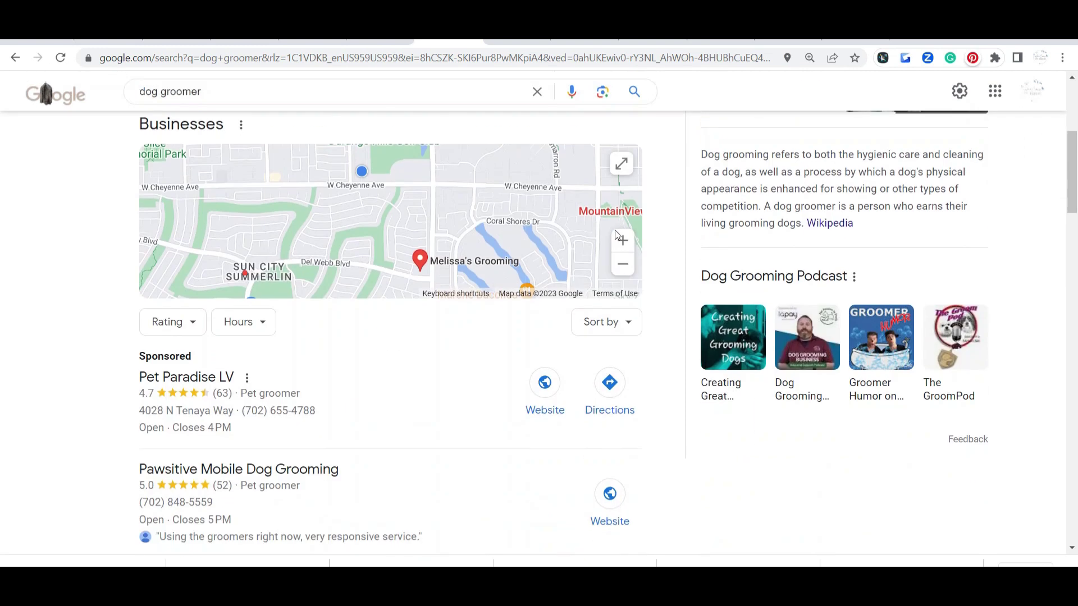
scroll(617, 235, "down", 9)
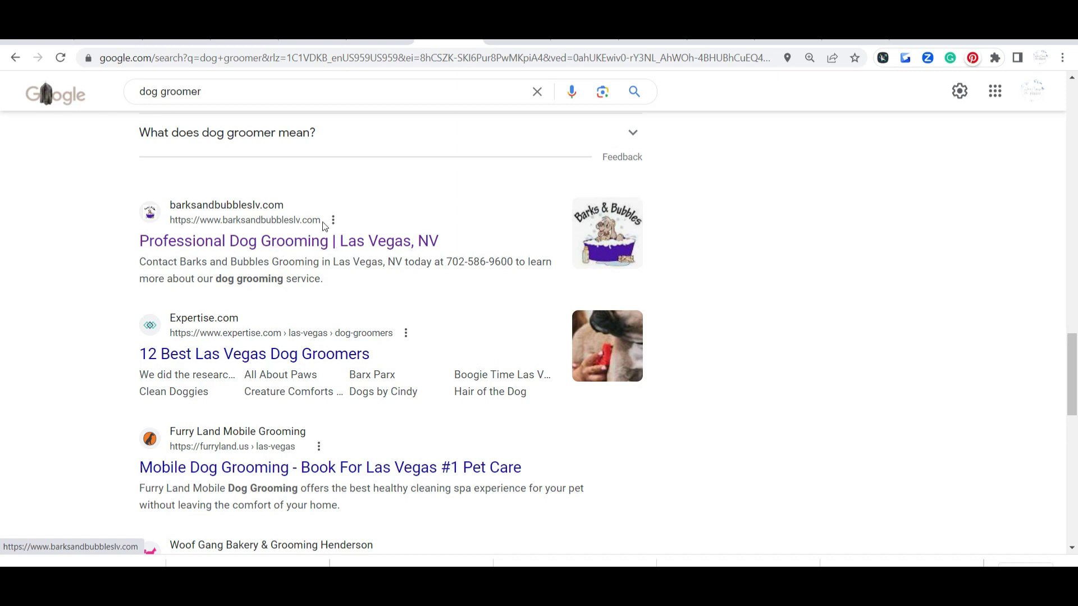
scroll(330, 219, "up", 20)
scroll(452, 240, "up", 2)
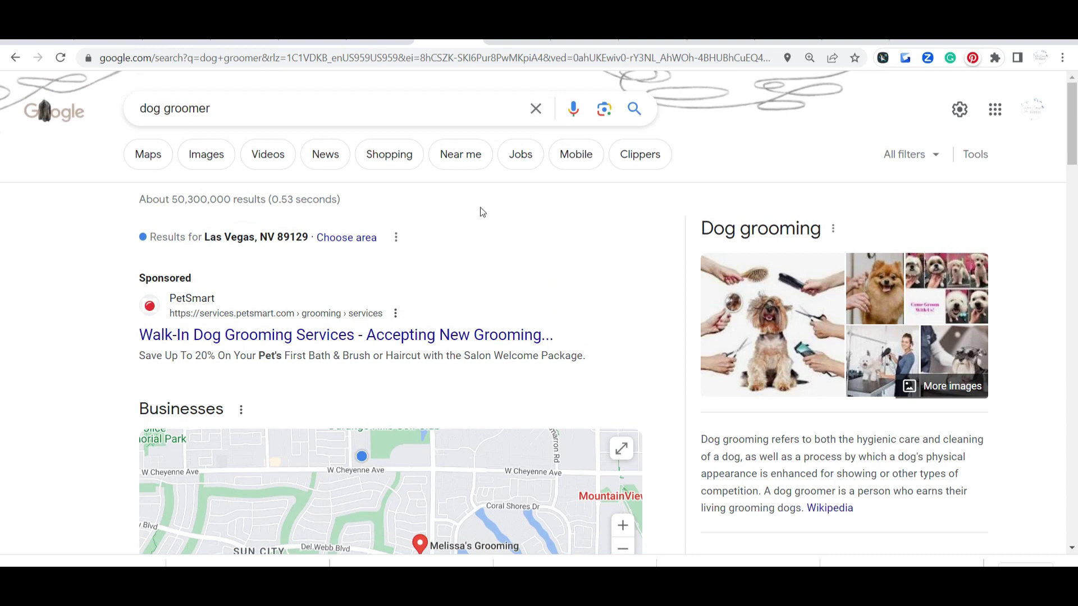
Look over the Barks and Bubbles home page at barksandbubbleslv.com, including its COVID-19 notice and list of services
left_click(524, 40)
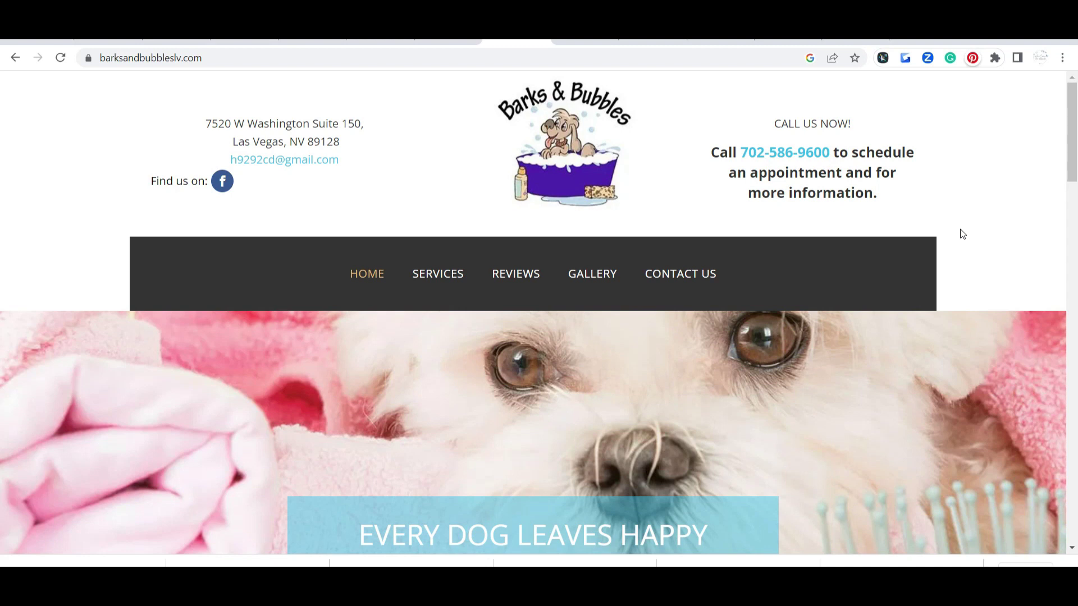
scroll(990, 251, "down", 4)
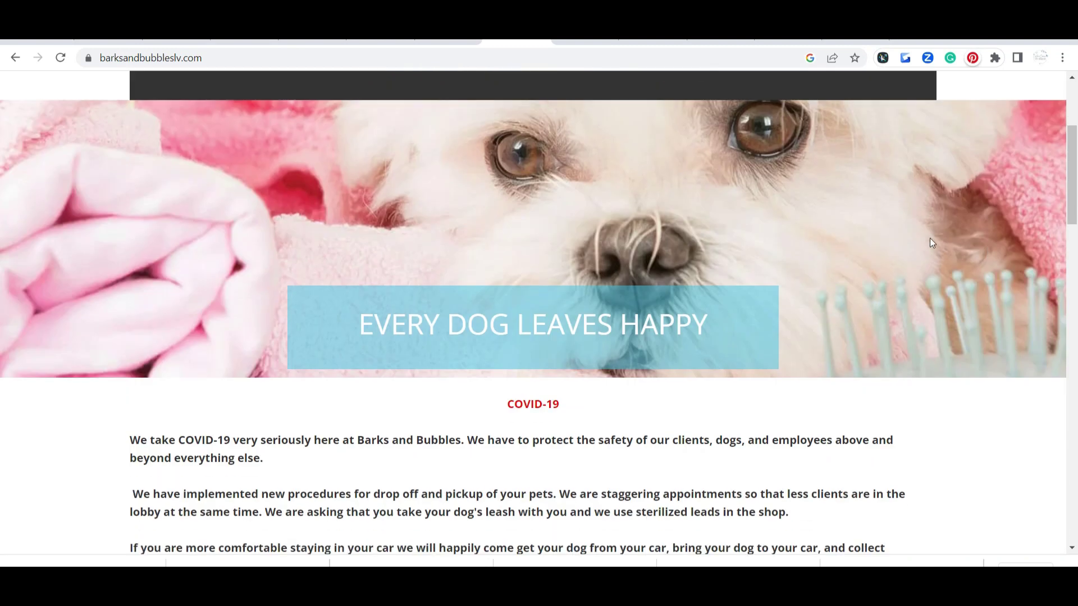
scroll(931, 233, "down", 4)
scroll(934, 226, "down", 10)
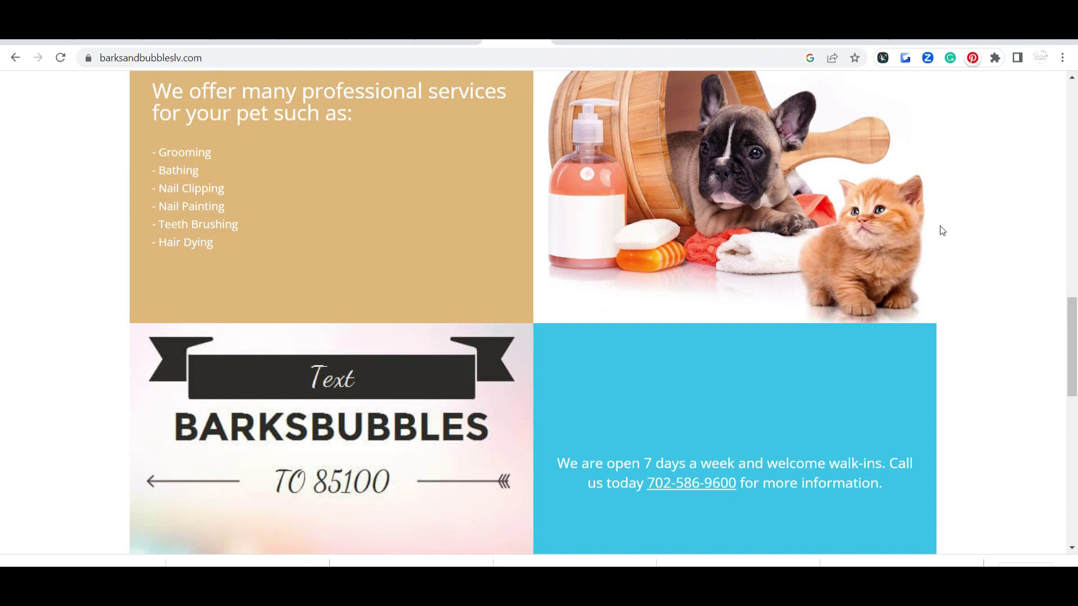
scroll(1027, 276, "up", 15)
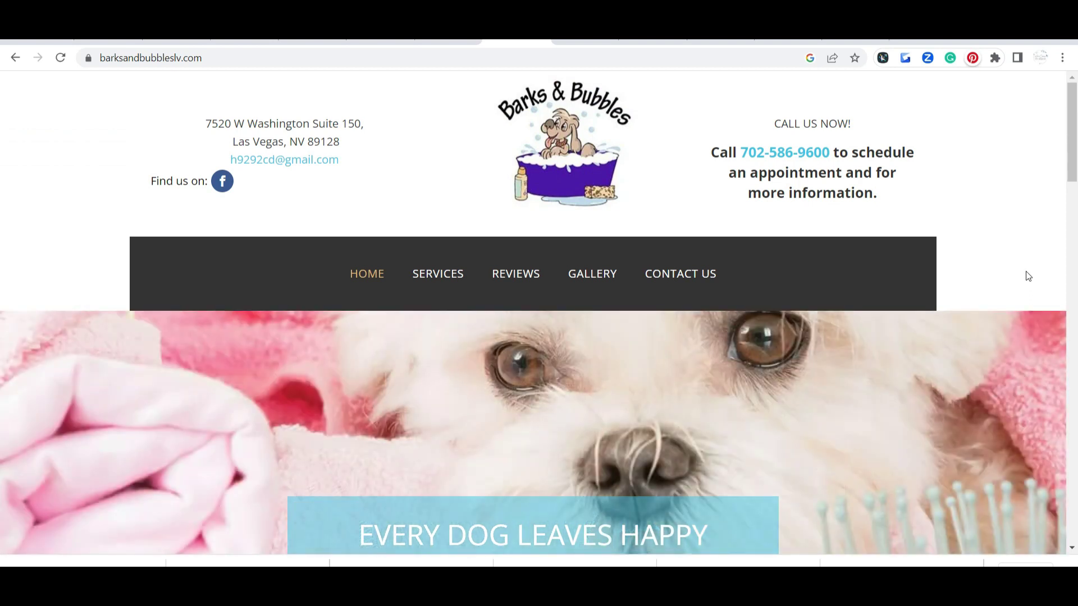
scroll(1028, 272, "down", 5)
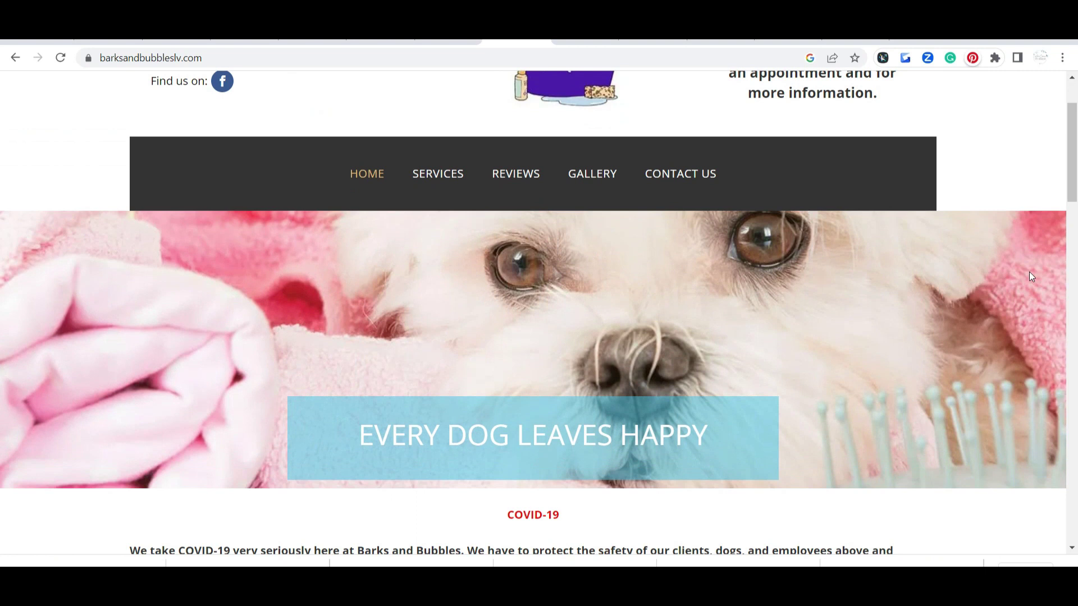
scroll(1041, 283, "up", 5)
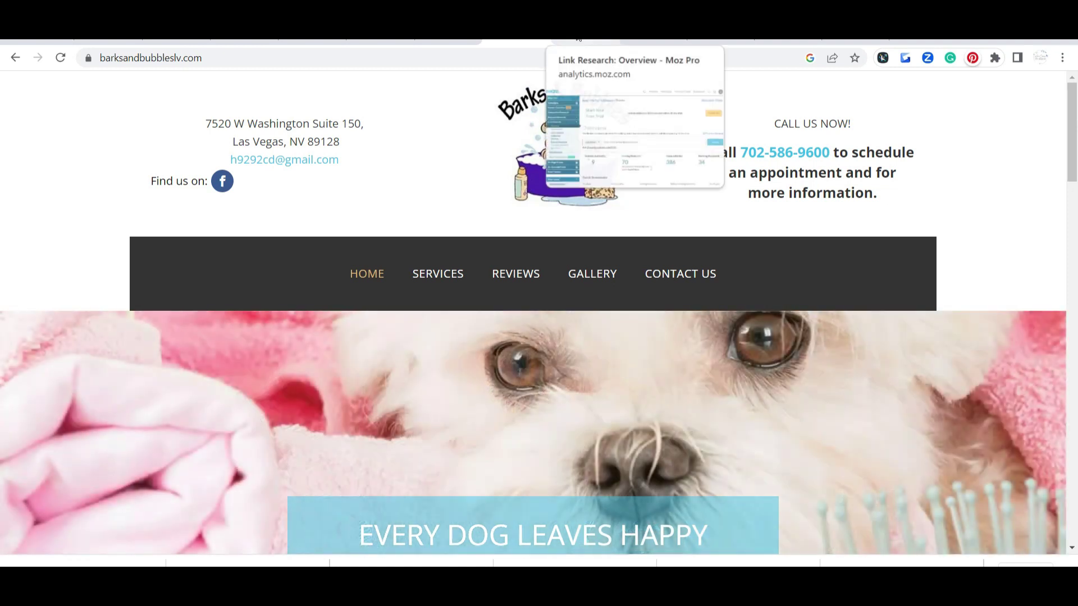
Examine the domain authority, linking domains, inbound links and ranking keywords in Moz's Link Research overview for barksandbubbleslv.com
left_click(578, 40)
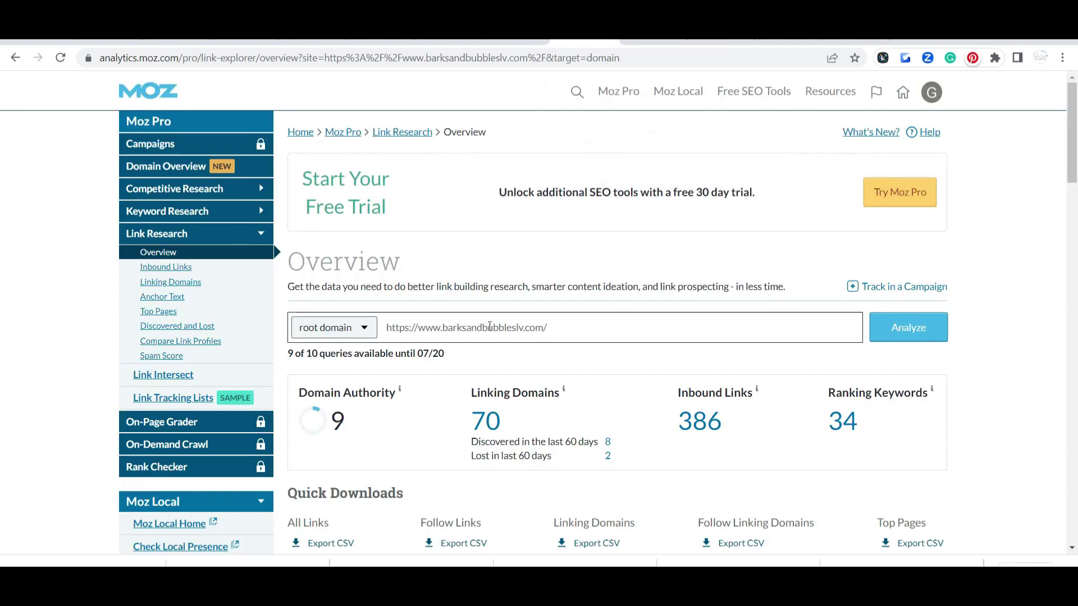
scroll(982, 345, "down", 1)
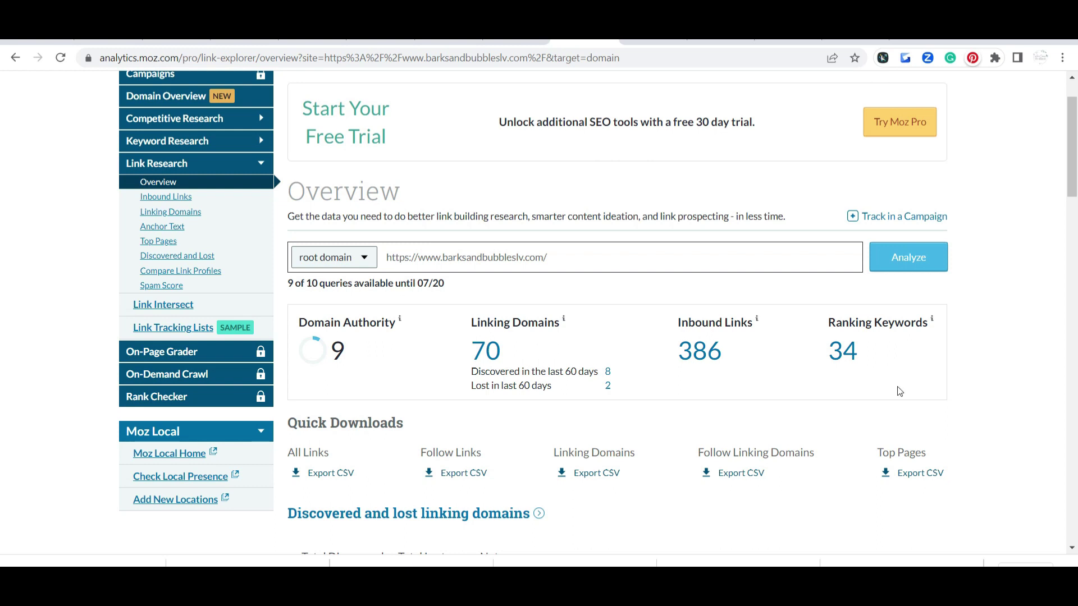
scroll(1043, 349, "up", 1)
scroll(1043, 349, "down", 1)
scroll(1042, 349, "down", 1)
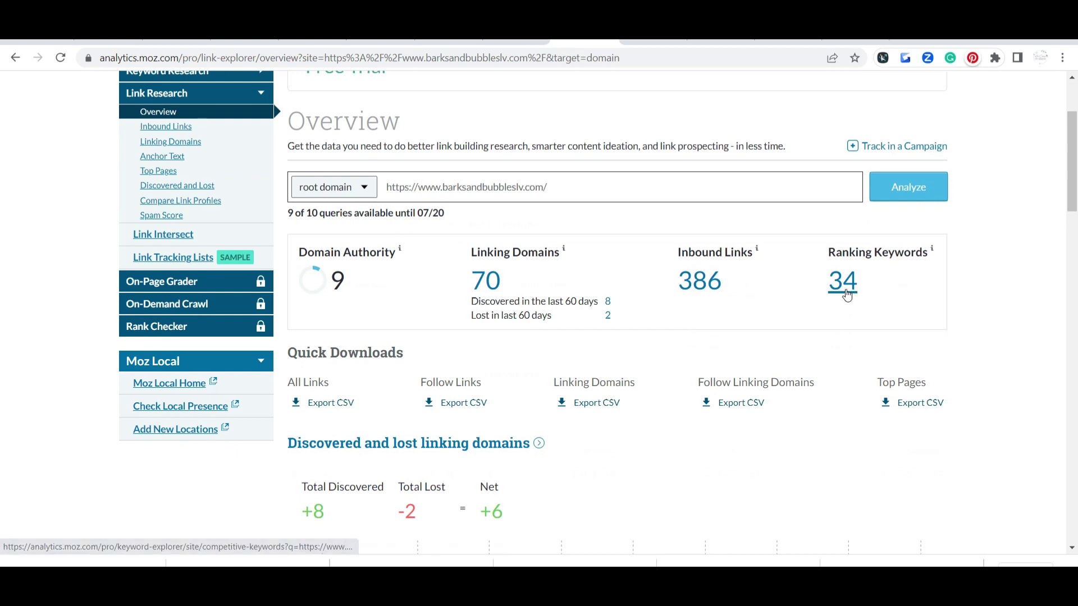
Examine Moz's ranking keywords for barksandbubbleslv.com, comparing each keyword's position, difficulty and monthly volume
left_click(651, 40)
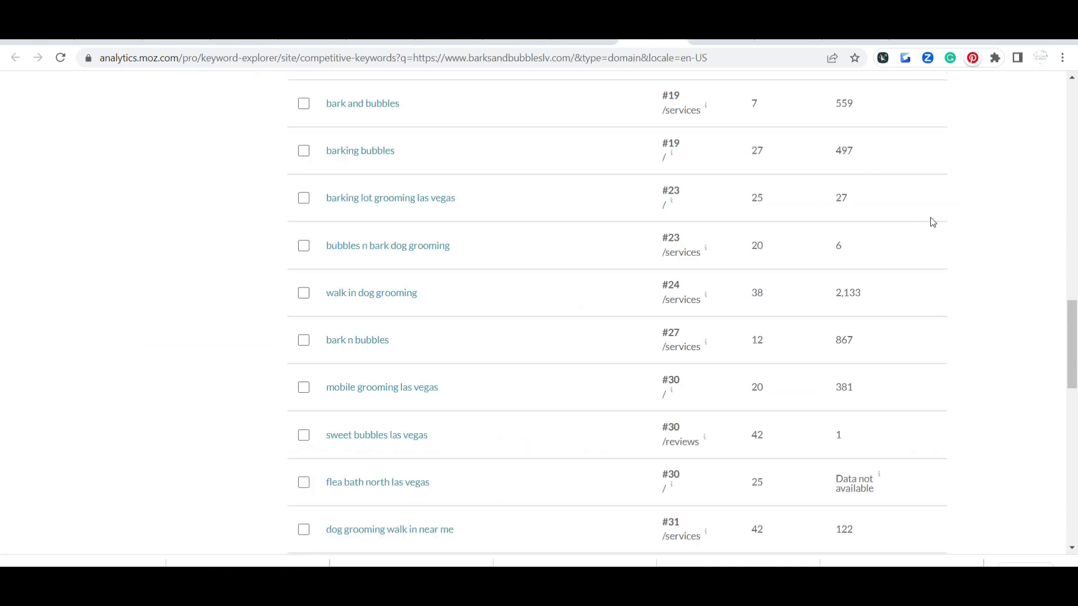
scroll(930, 219, "up", 10)
scroll(928, 219, "up", 5)
scroll(928, 219, "down", 2)
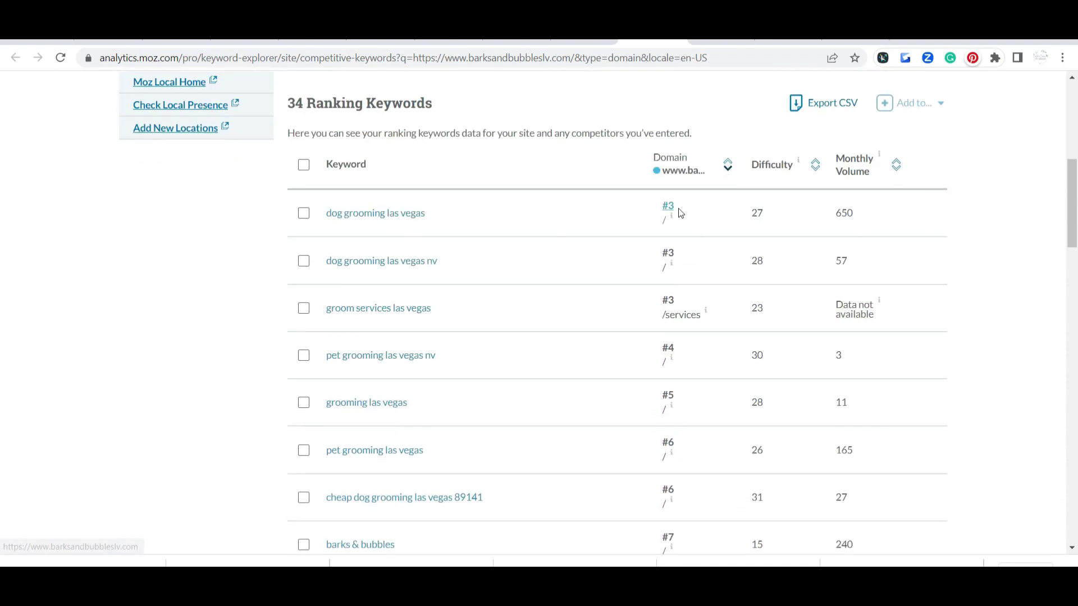
scroll(697, 445, "down", 5)
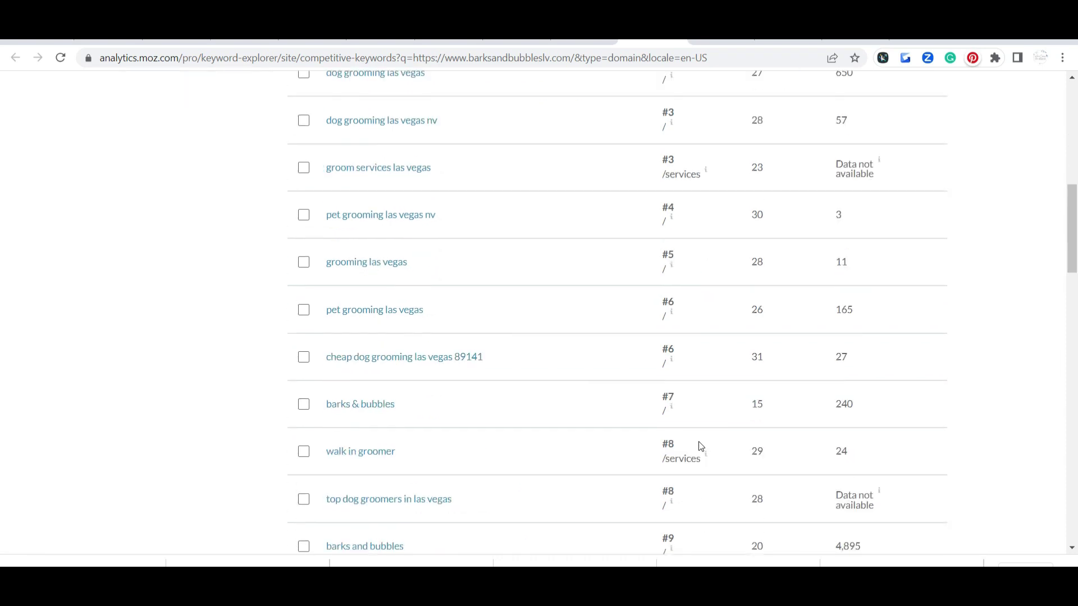
scroll(697, 436, "down", 3)
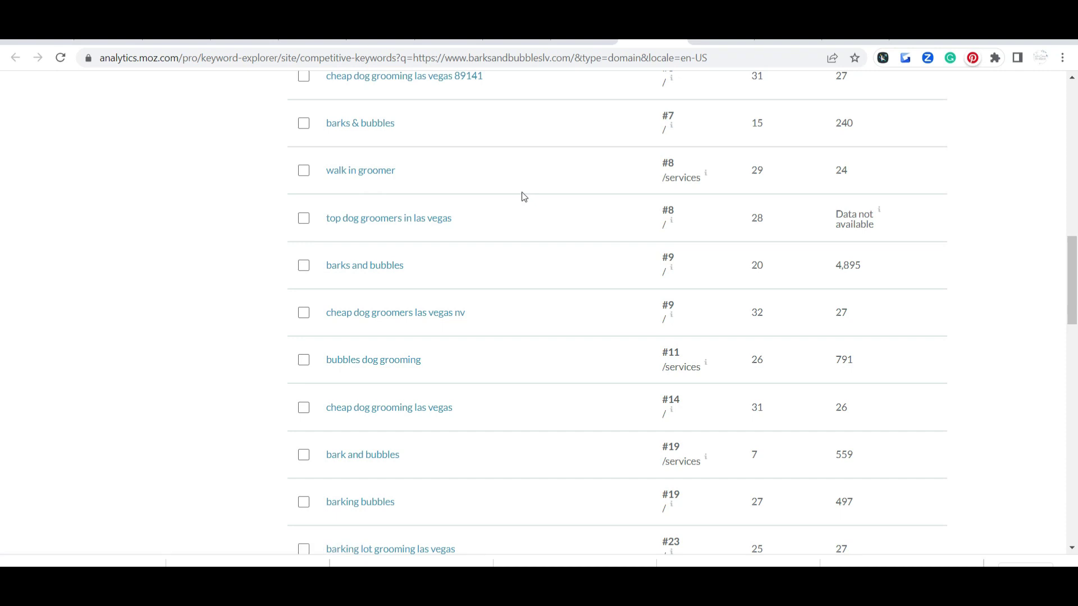
scroll(522, 194, "down", 1)
scroll(538, 273, "down", 2)
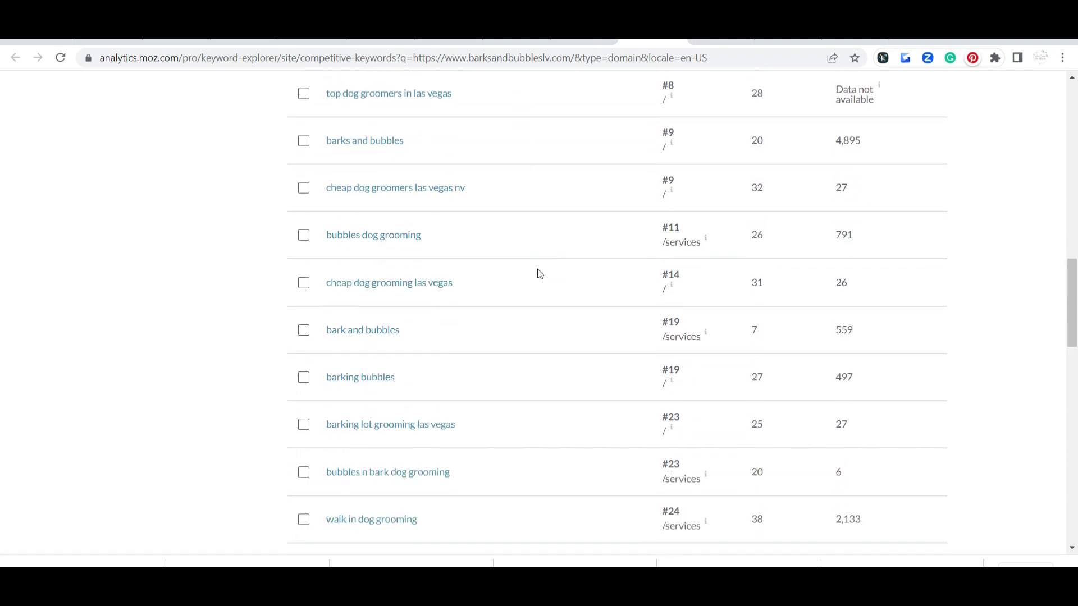
scroll(539, 273, "down", 4)
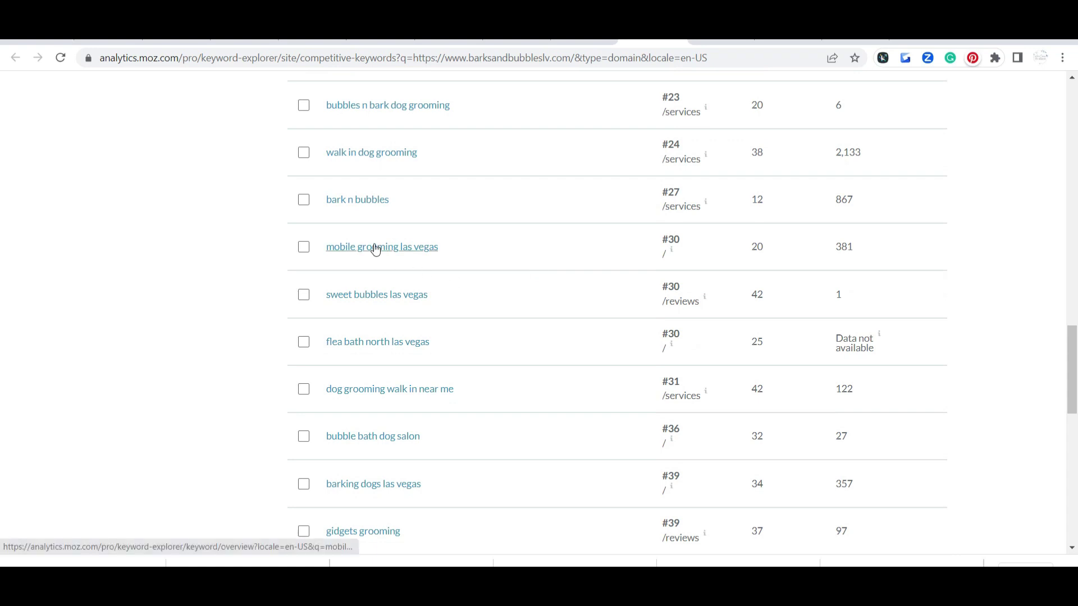
scroll(510, 359, "down", 1)
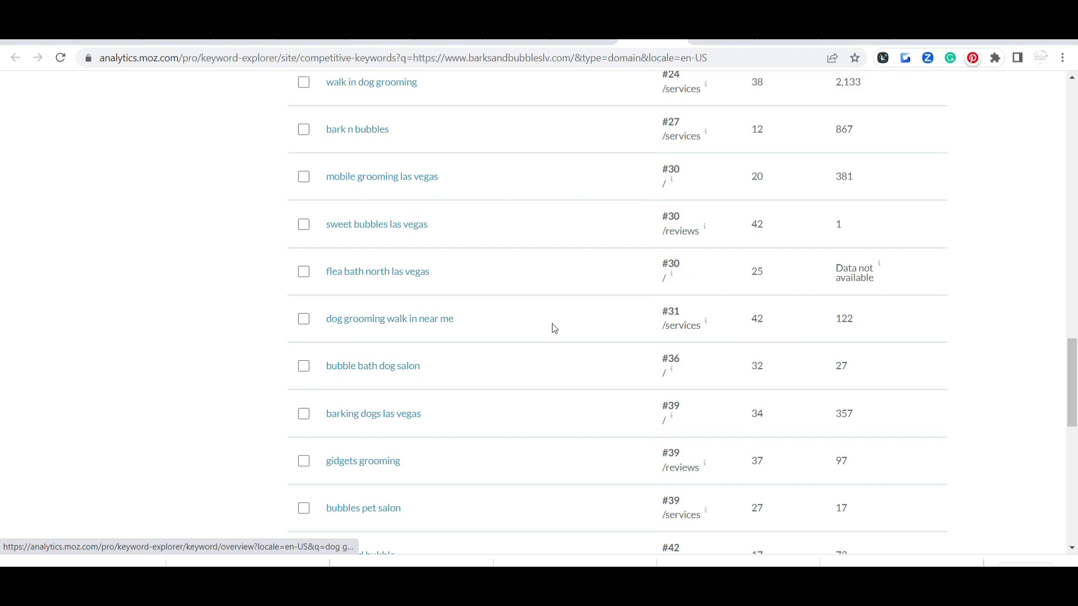
scroll(553, 327, "up", 4)
scroll(553, 327, "up", 10)
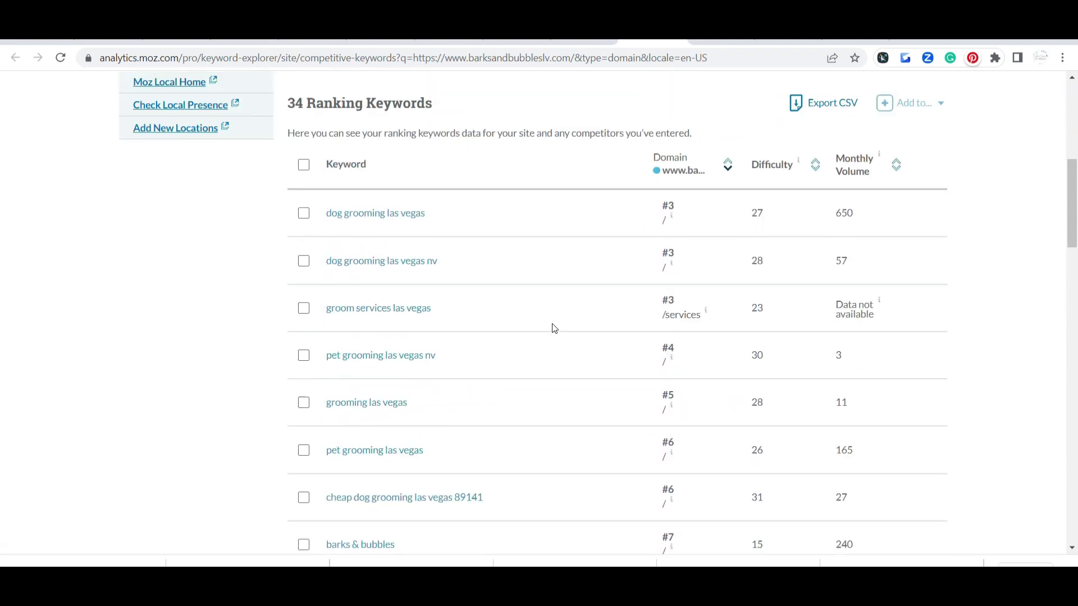
scroll(1002, 324, "up", 2)
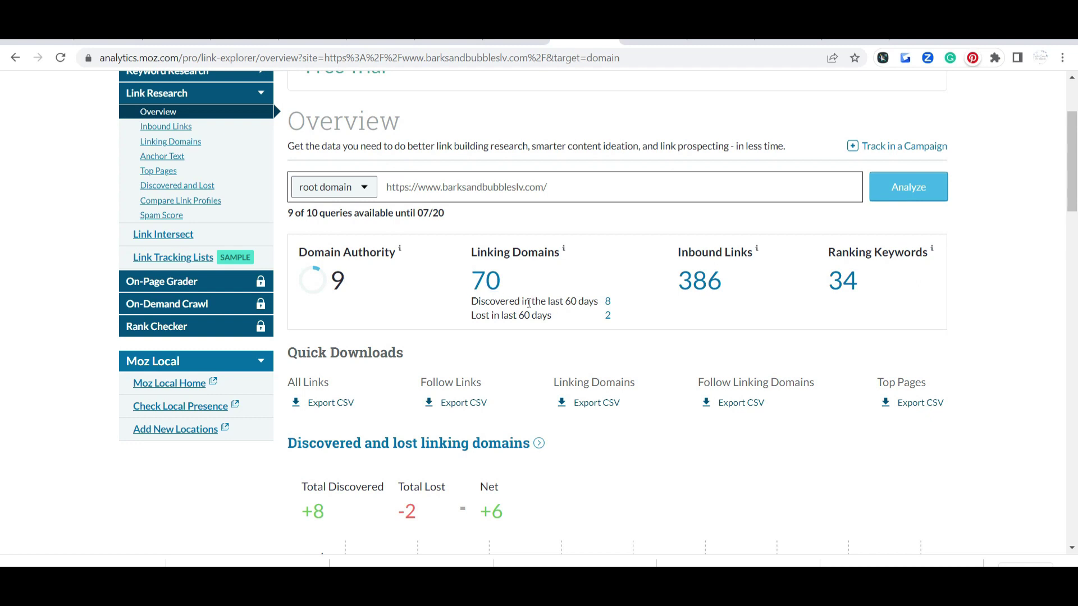
Return to the Barks and Bubbles home page, open its page source and look through the code for the meta tags
scroll(528, 303, "up", 3)
left_click(509, 44)
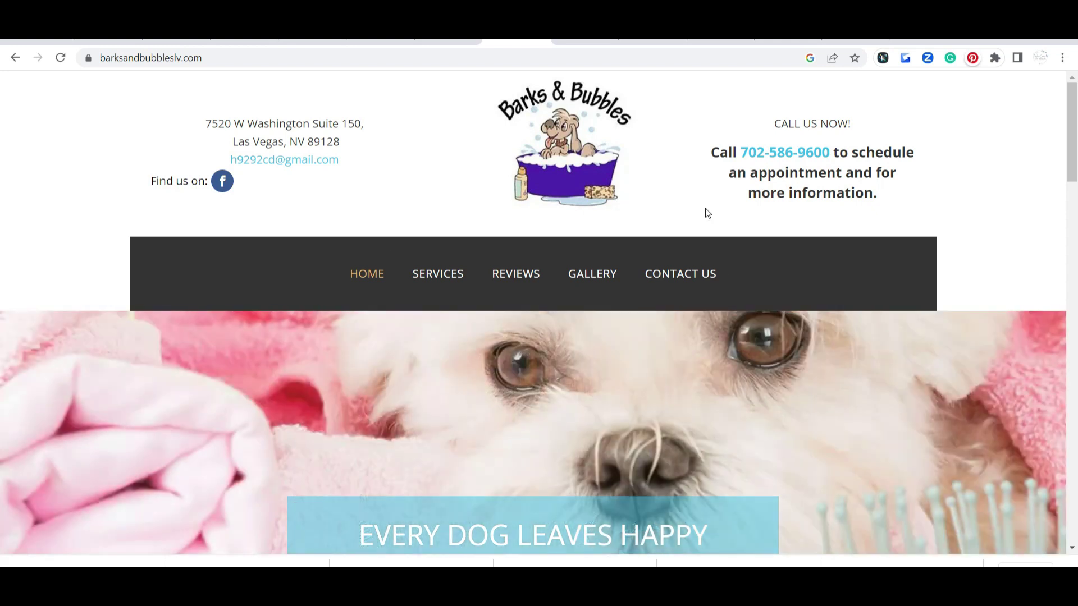
right_click(706, 210)
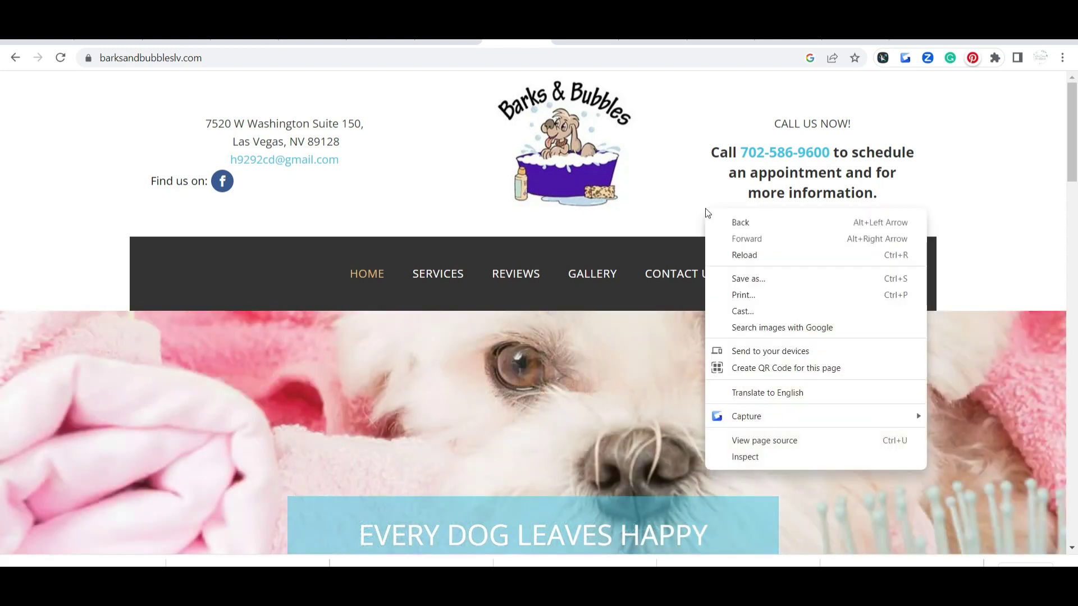
left_click(789, 441)
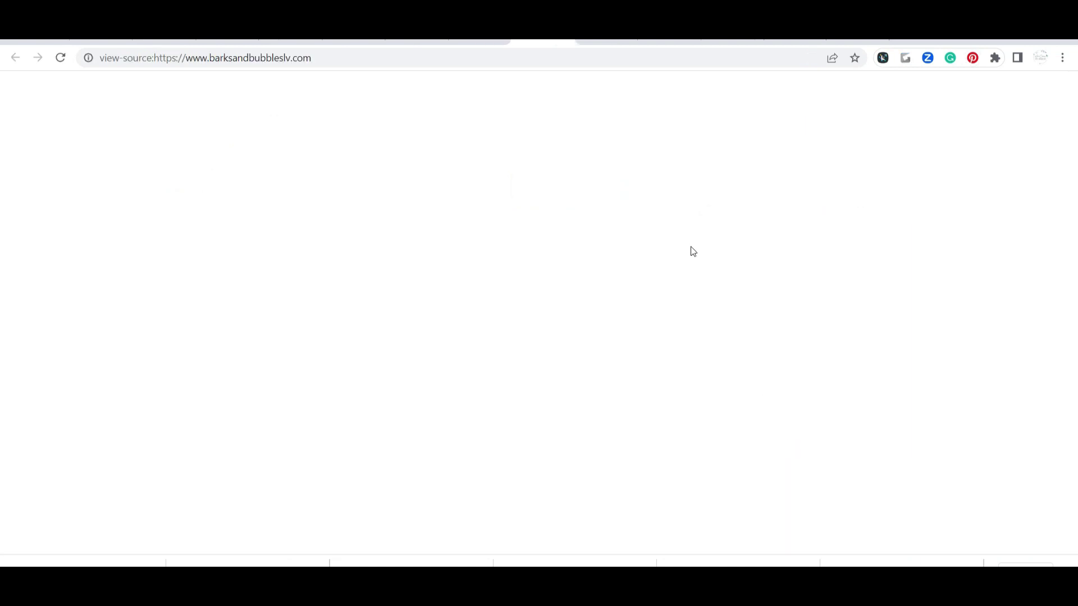
scroll(686, 264, "down", 7)
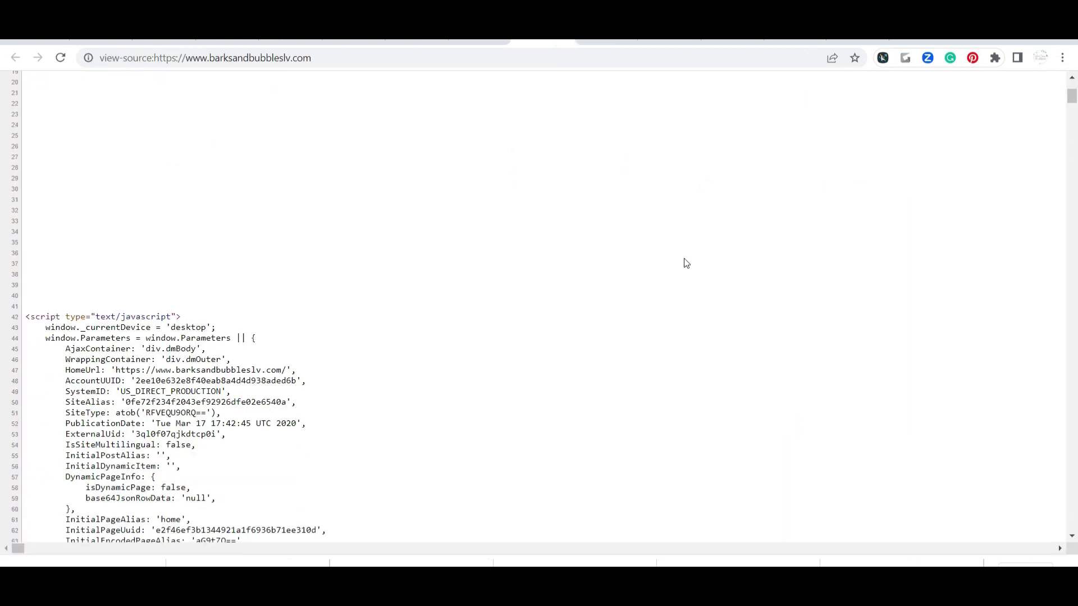
scroll(686, 264, "down", 16)
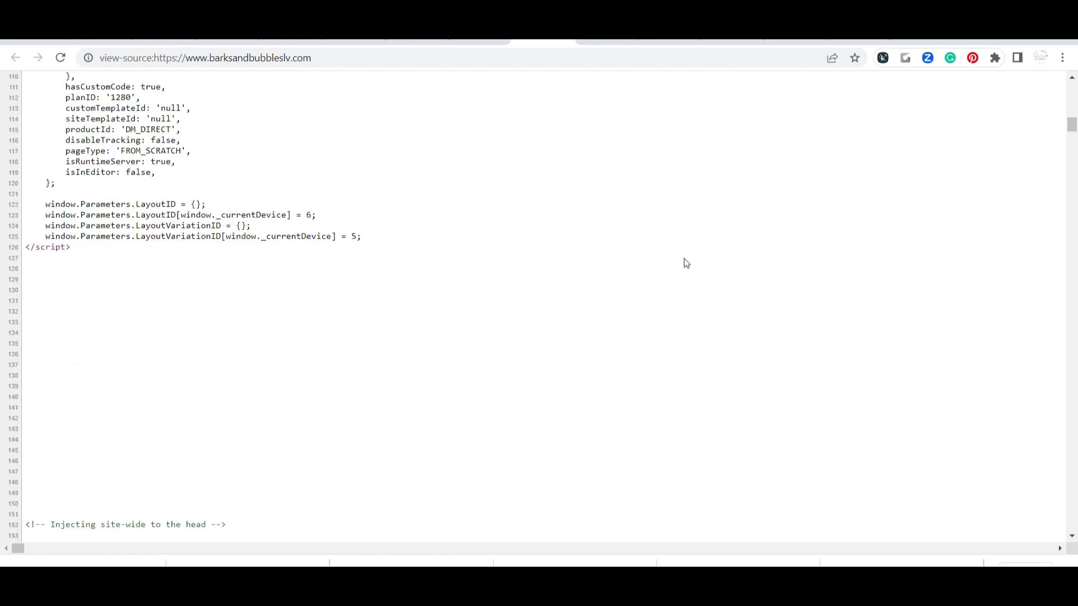
scroll(686, 263, "down", 3)
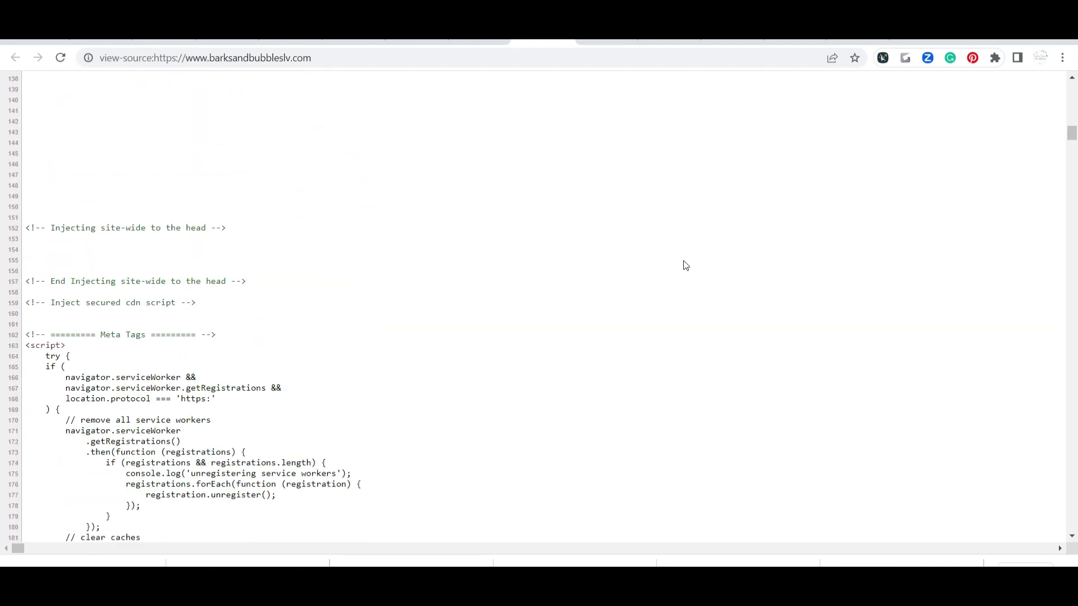
scroll(683, 261, "down", 4)
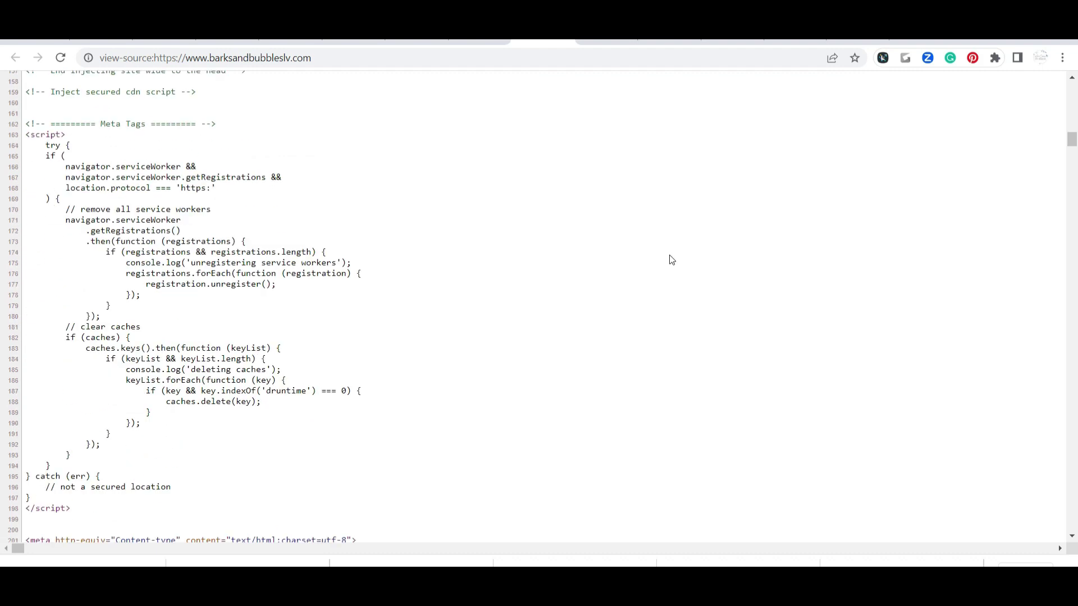
scroll(632, 243, "up", 15)
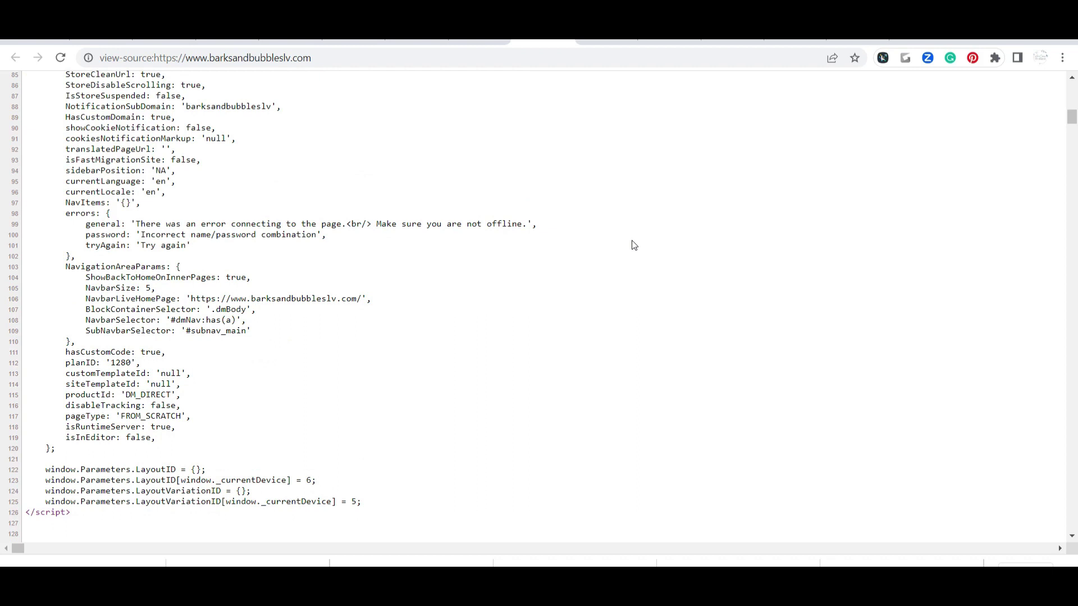
Search the page source for "description" and highlight the text of the meta description
key("ctrl+f")
type("de")
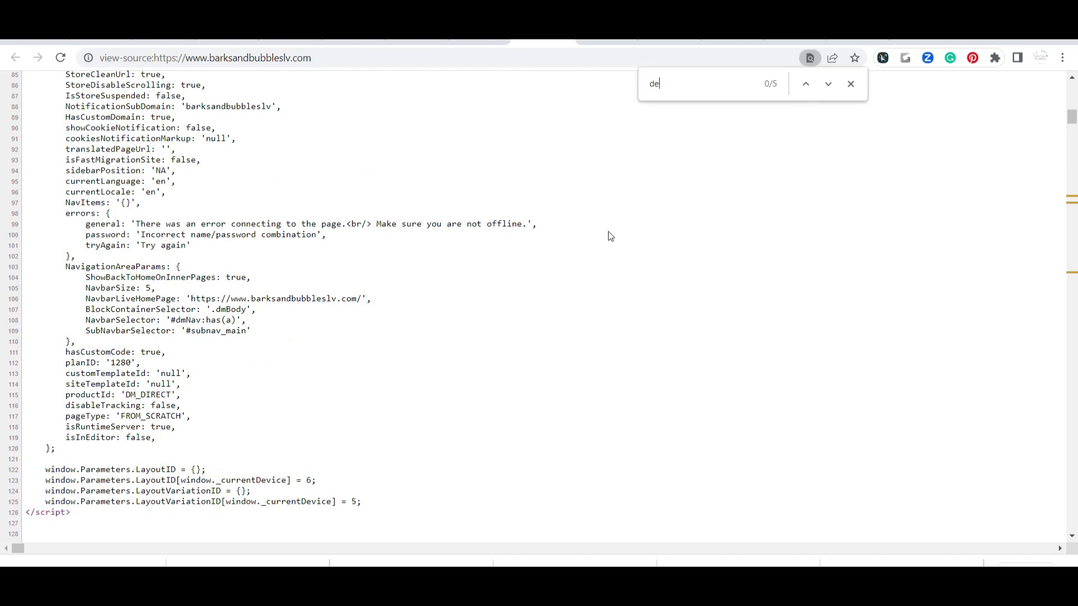
type("scription")
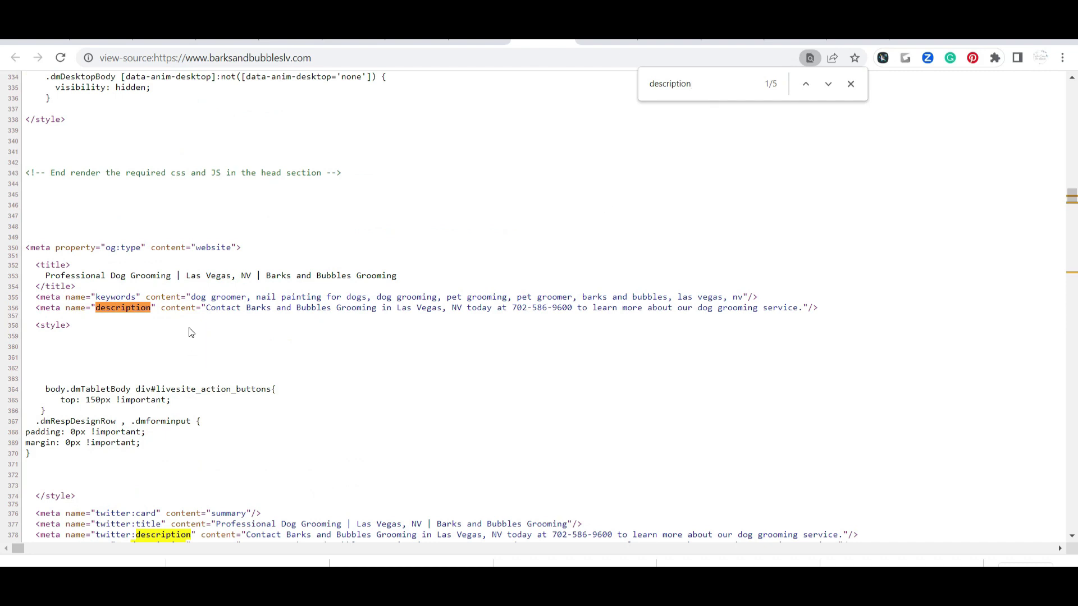
left_click_drag(206, 308, 804, 310)
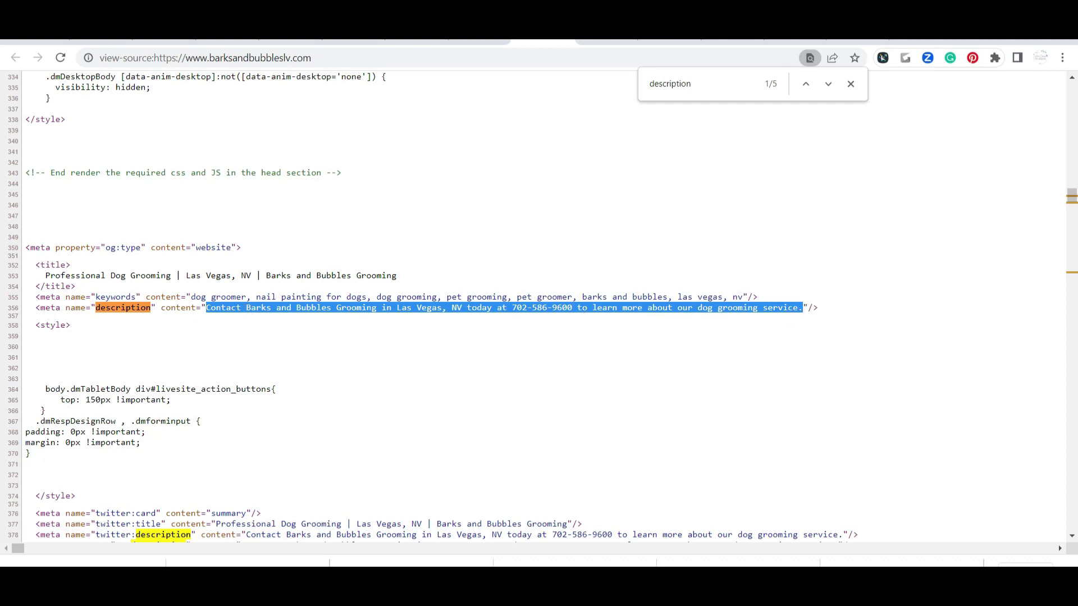
Go back to the Google results for "dog groomer" and compare the Barks and Bubbles listing text with the meta description
left_click(478, 41)
left_click(429, 41)
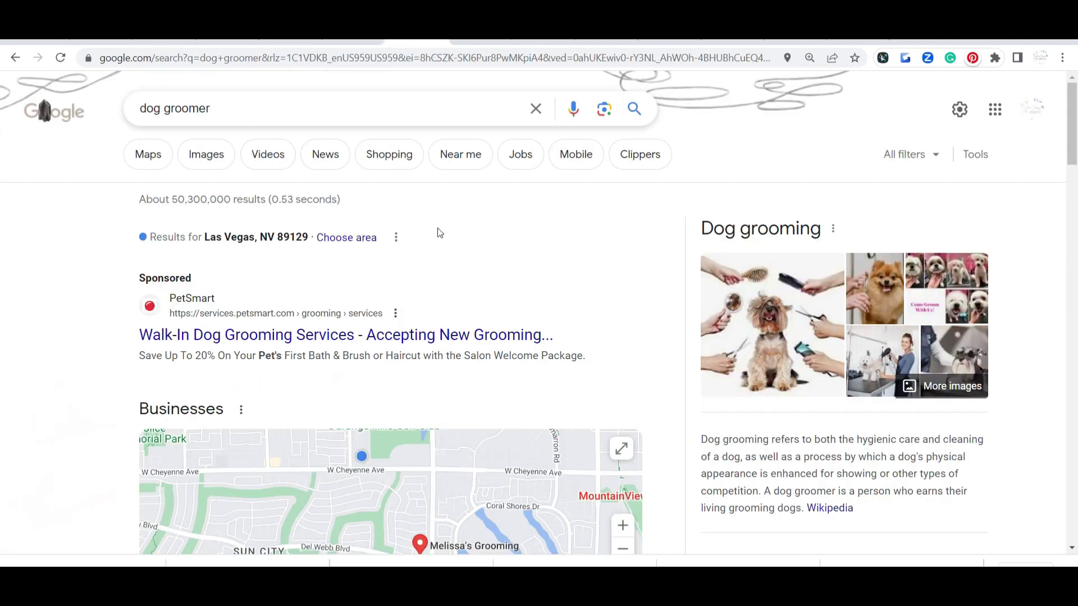
scroll(463, 306, "down", 20)
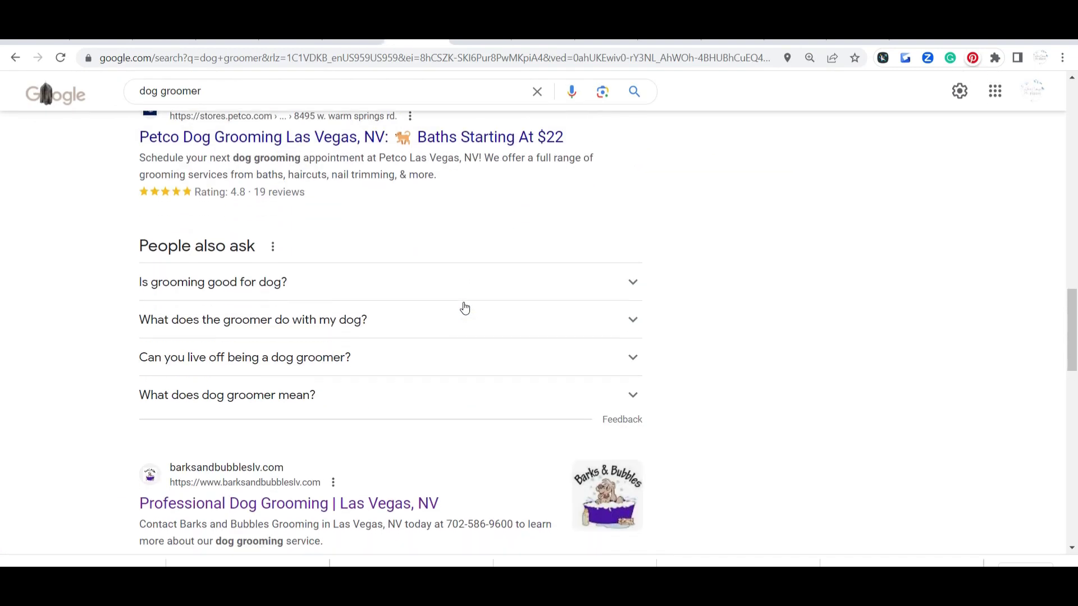
scroll(464, 308, "down", 5)
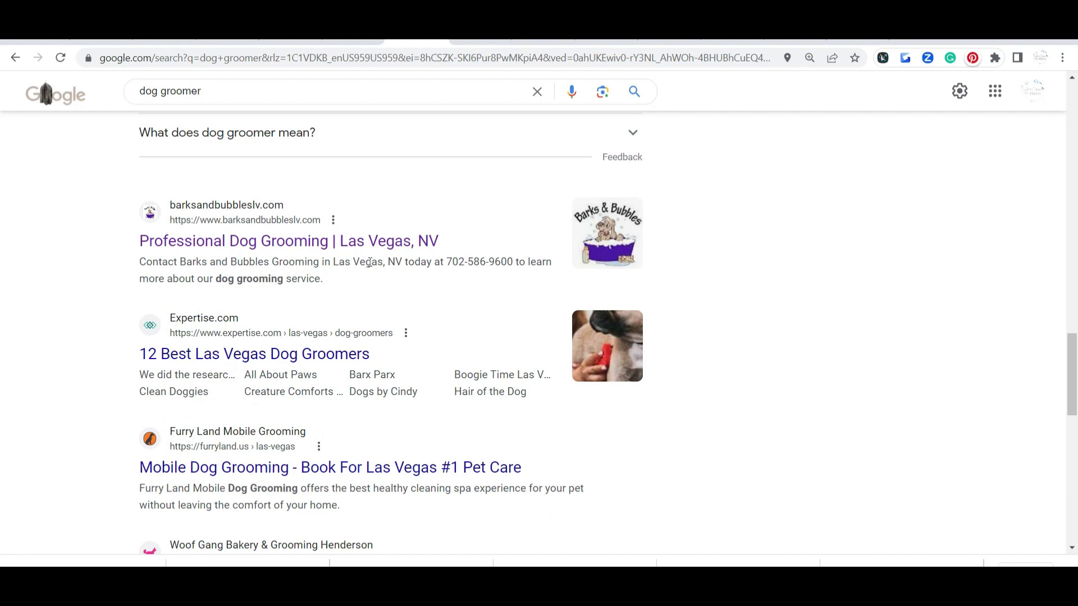
Review the Barks and Bubbles home page again, from its header through the COVID-19 notice to the content below
left_click(542, 42)
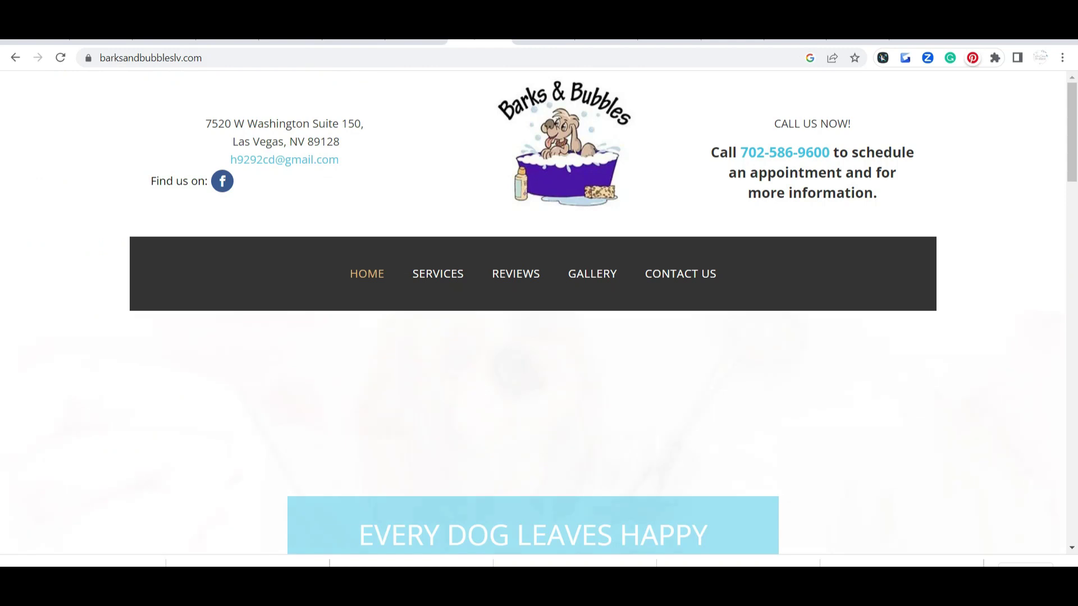
left_click(477, 42)
scroll(953, 272, "down", 6)
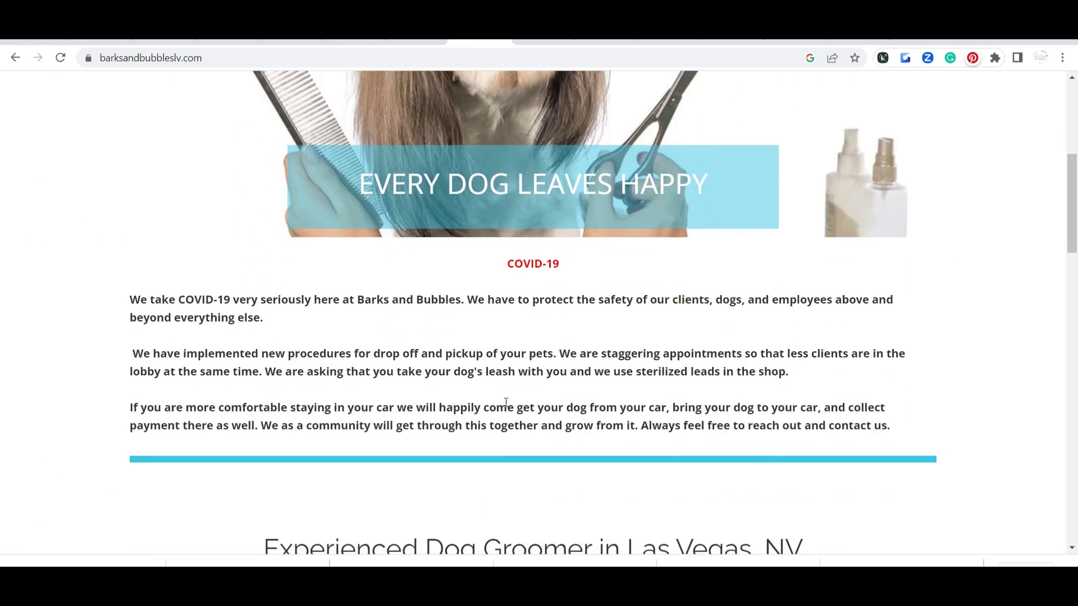
scroll(506, 402, "down", 3)
scroll(502, 395, "up", 10)
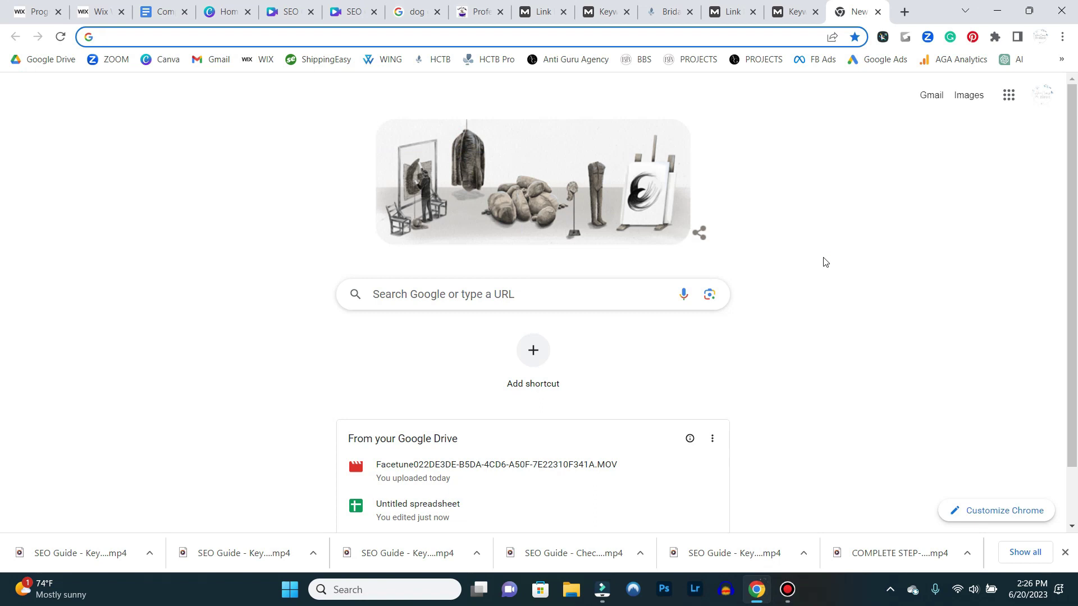
Search Google for "google ads", open the Google Ads account overview from its site and dismiss the alerts
type("google ")
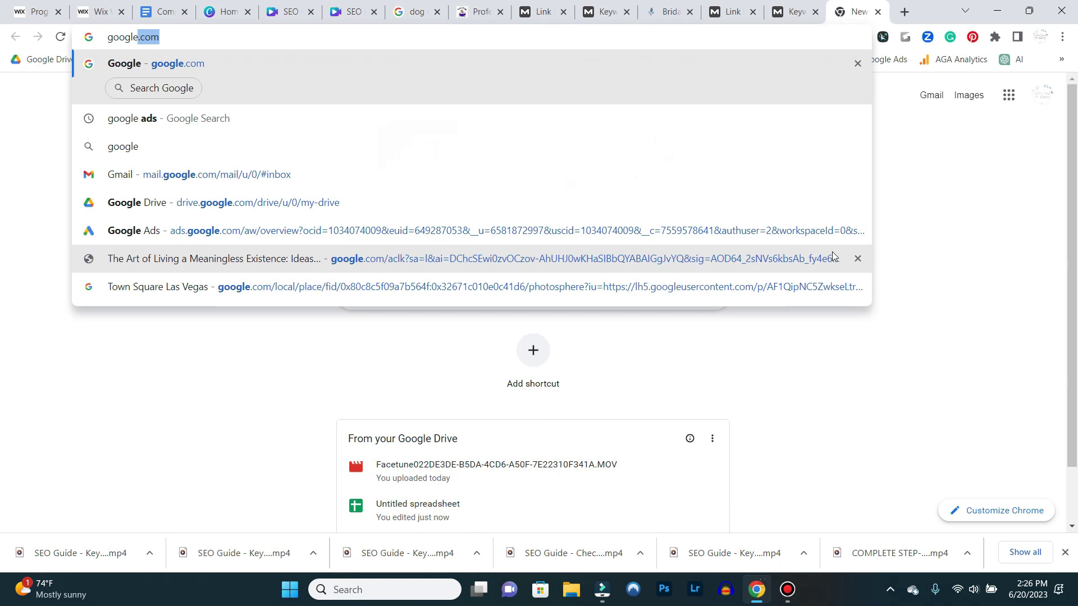
type("ads")
key("Return")
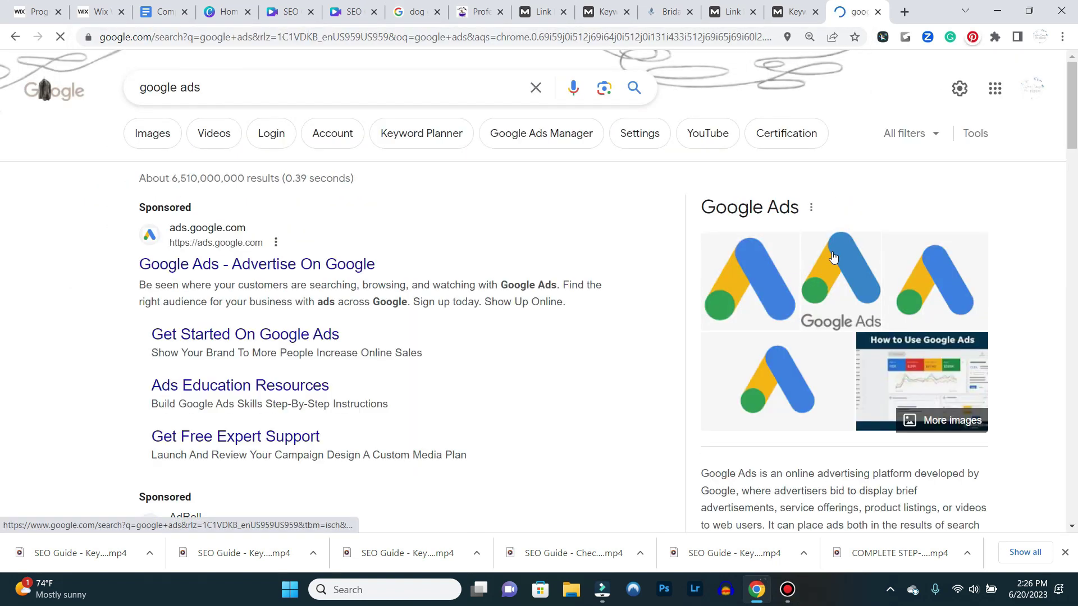
left_click(372, 265)
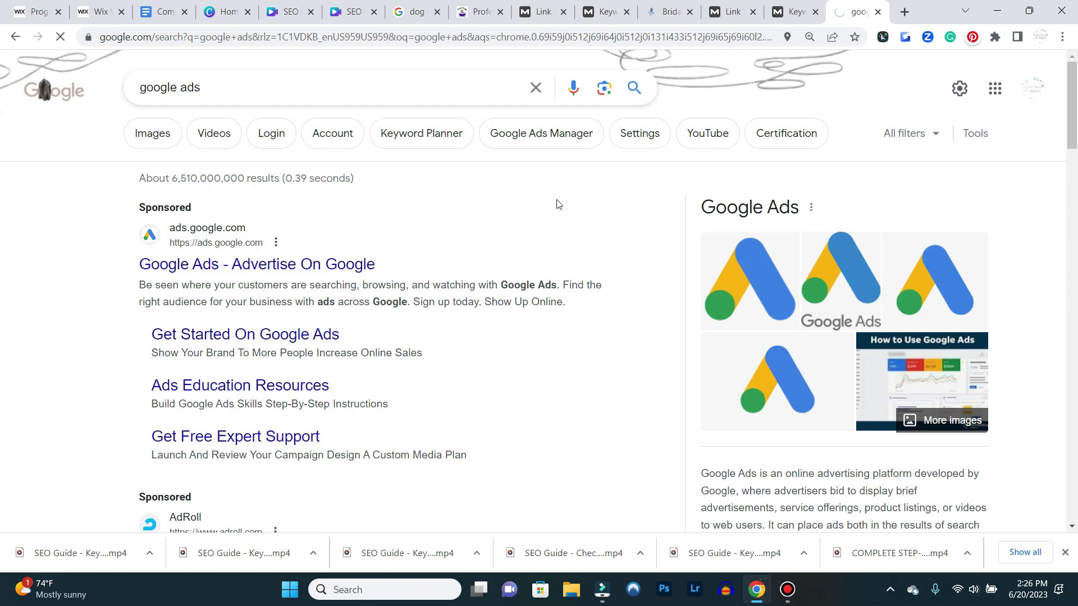
left_click(892, 88)
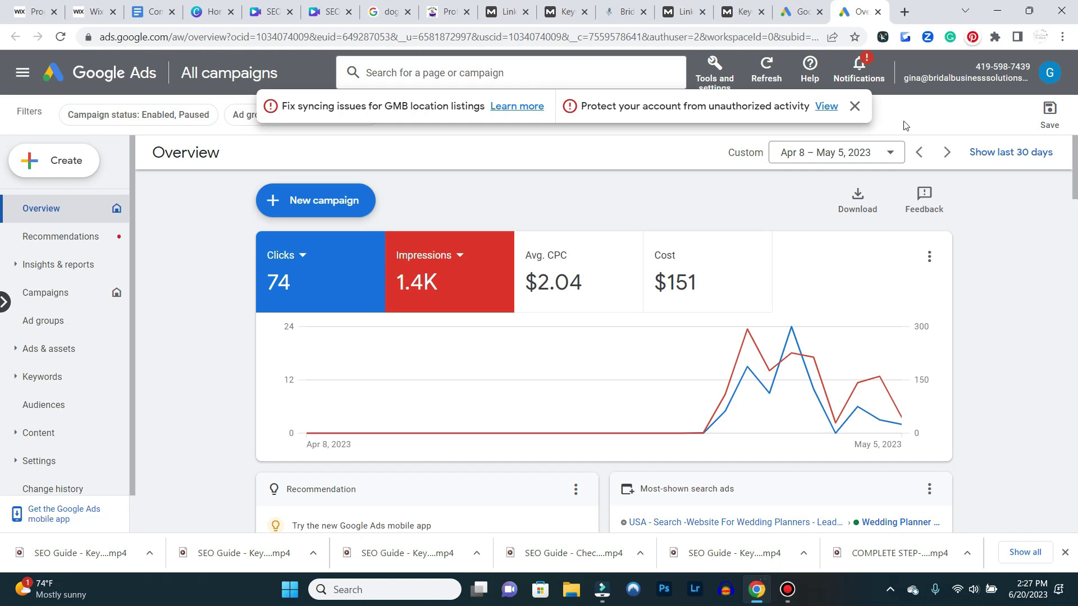
left_click(855, 107)
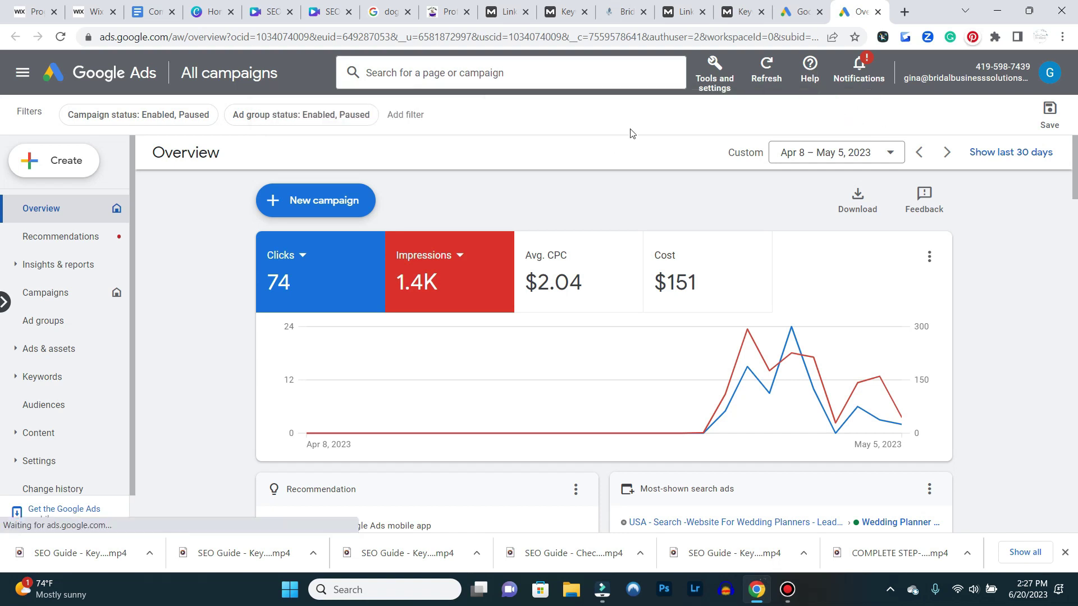
Open Keyword Planner in Google Ads and discover new keyword ideas for "dog groomer"
left_click(717, 79)
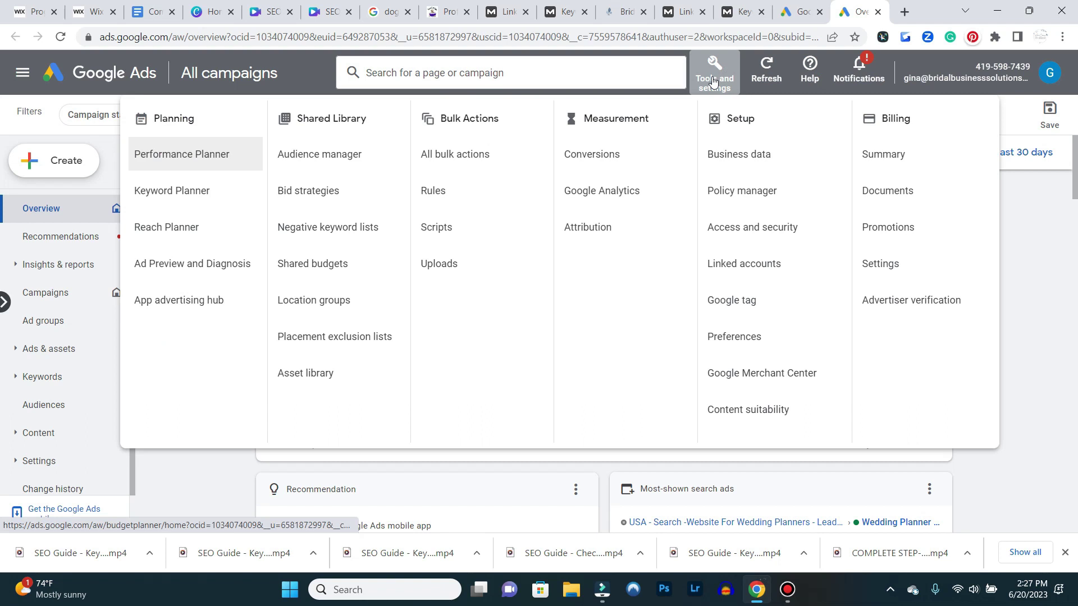
left_click(164, 199)
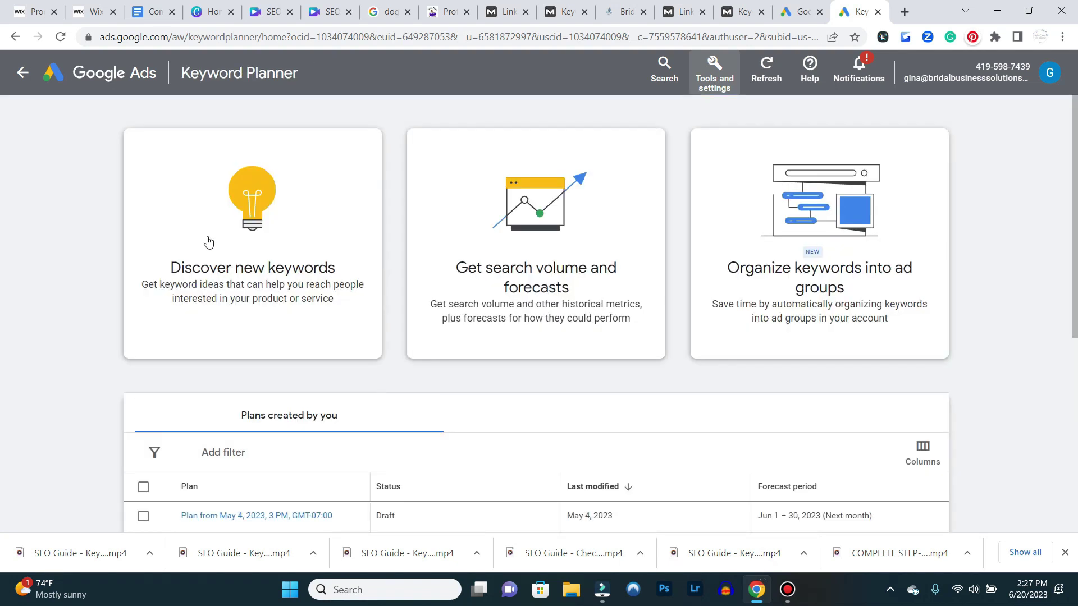
left_click(277, 285)
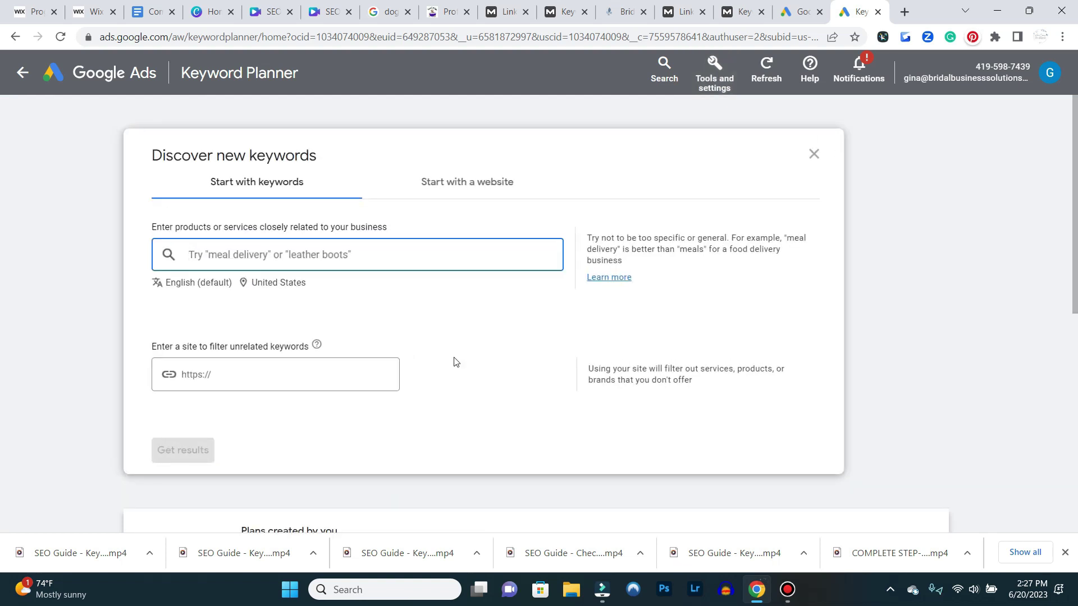
type("dog ")
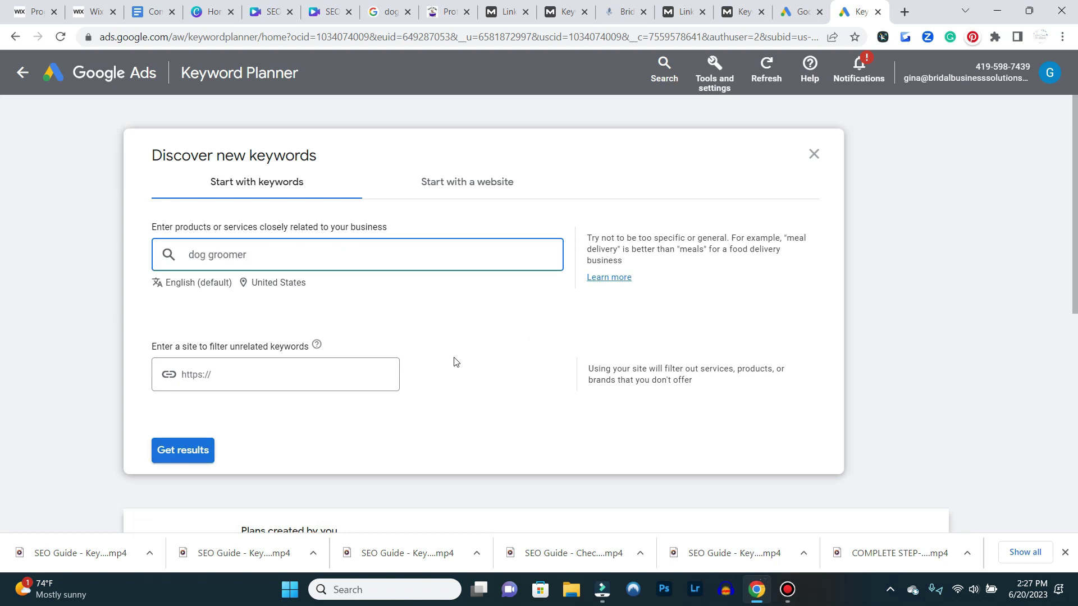
type("groomer")
key("Return")
left_click(186, 462)
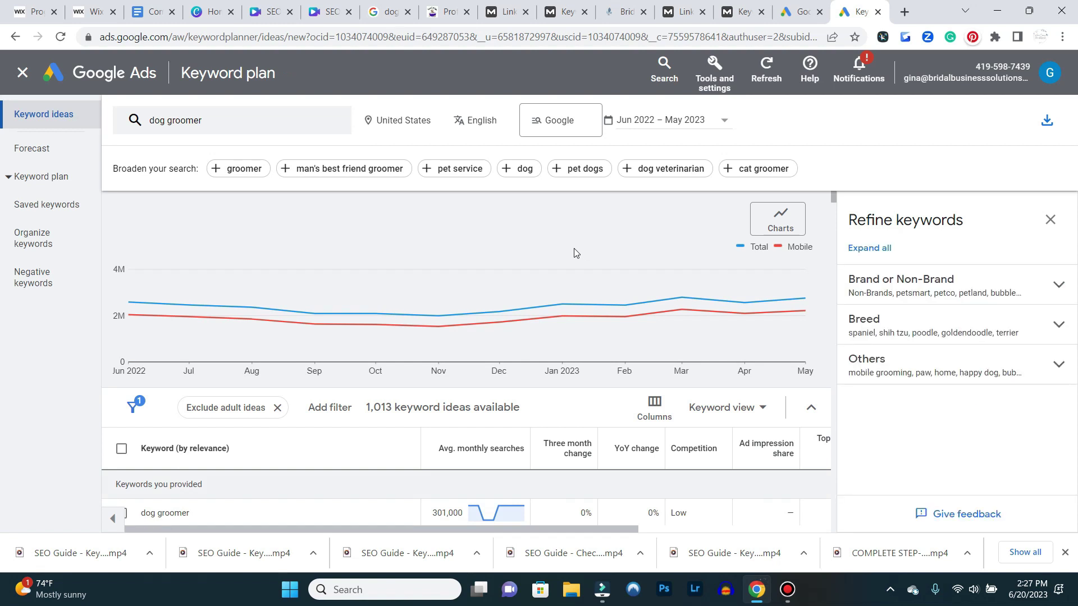
Sort the "dog groomer" keyword ideas by average monthly searches, highest first
scroll(573, 252, "down", 3)
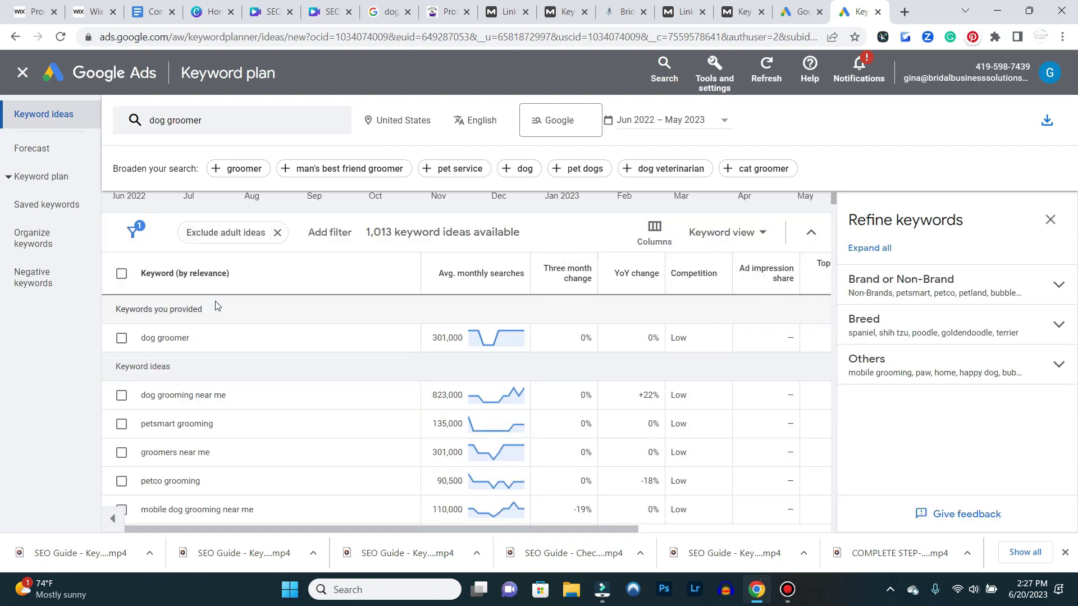
left_click(501, 274)
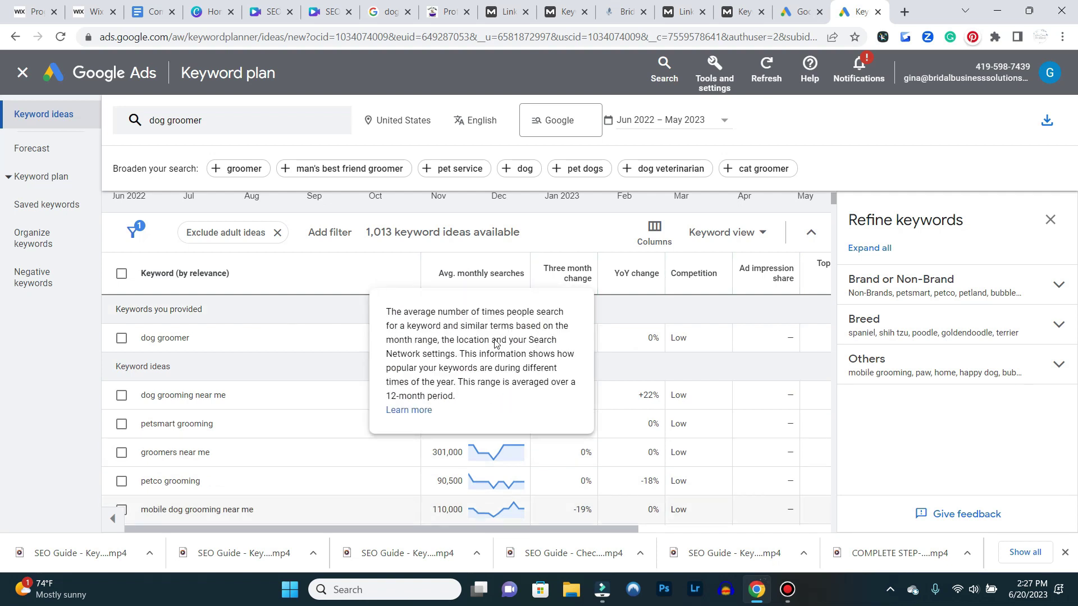
left_click(498, 277)
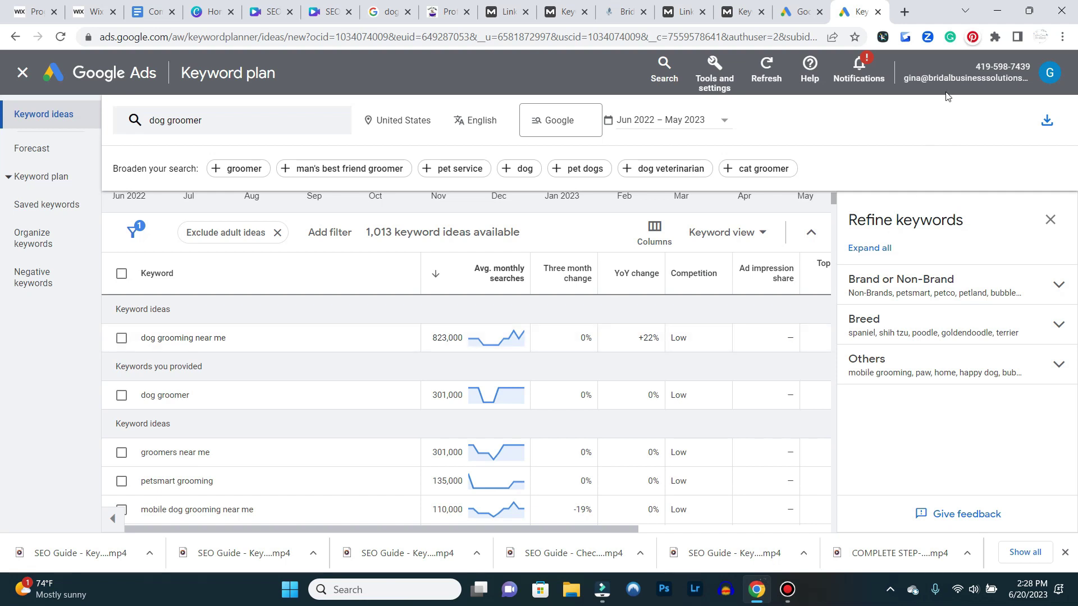
Search Google for "dog grooming near me" and look through the ads, local businesses and organic listings
left_click(909, 15)
type("dog grooming near me")
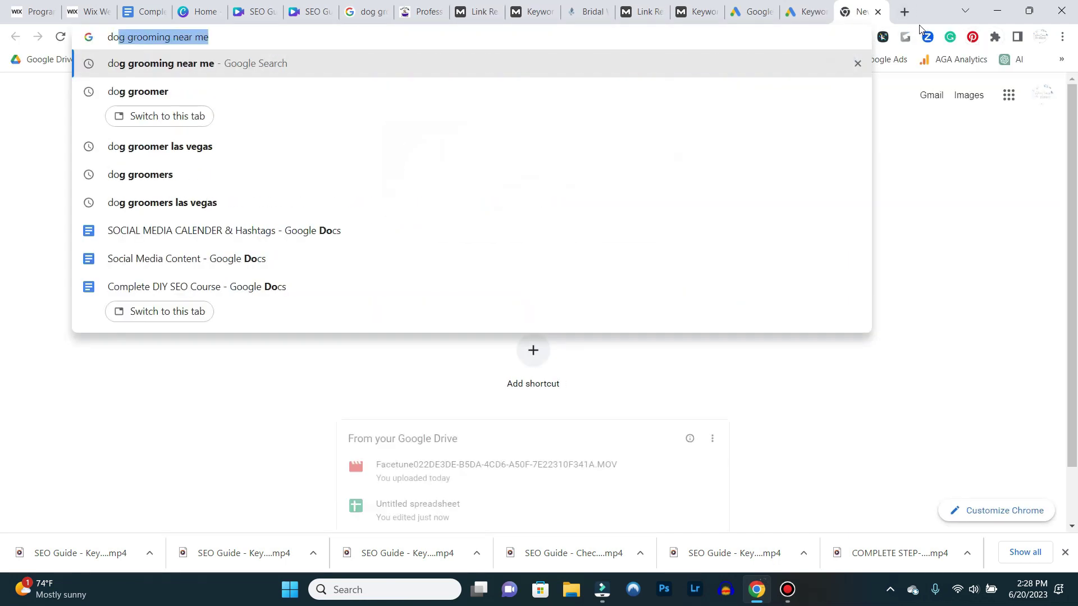
key("Return")
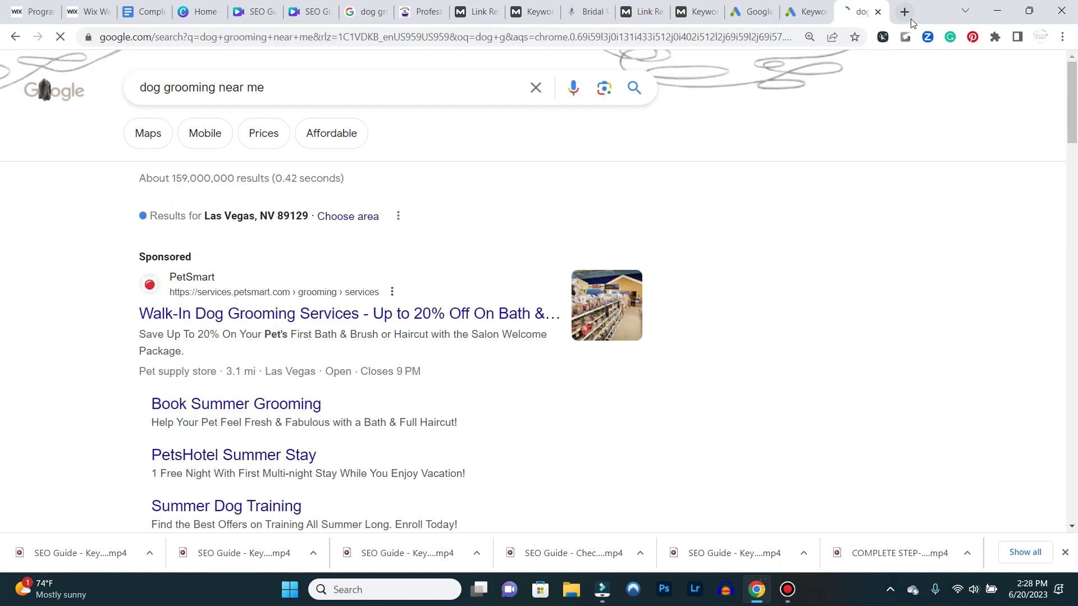
scroll(481, 192, "down", 8)
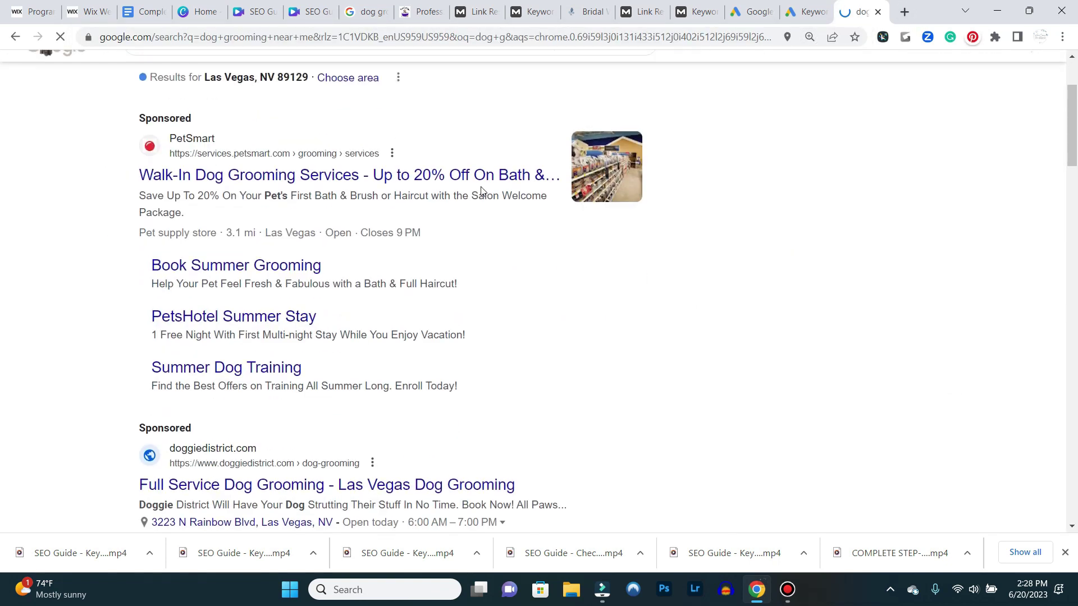
scroll(484, 188, "down", 10)
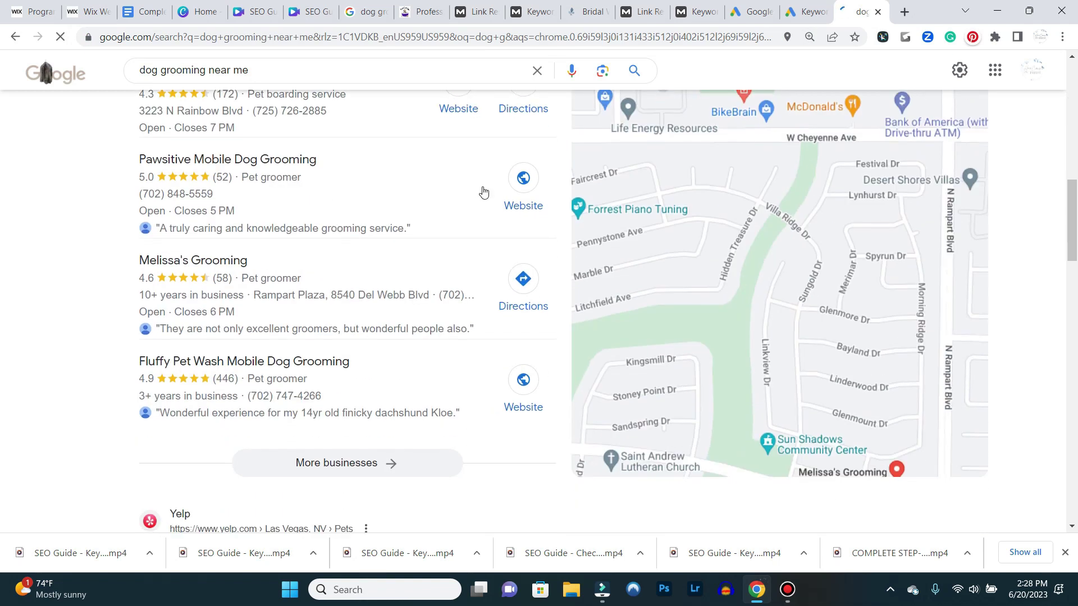
scroll(485, 184, "down", 8)
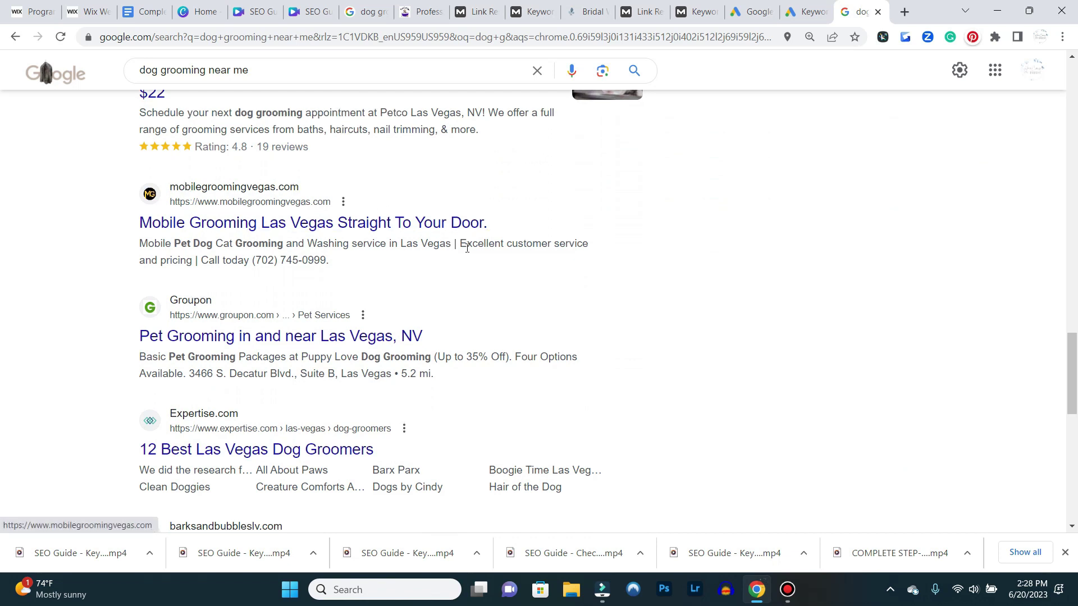
scroll(466, 248, "down", 3)
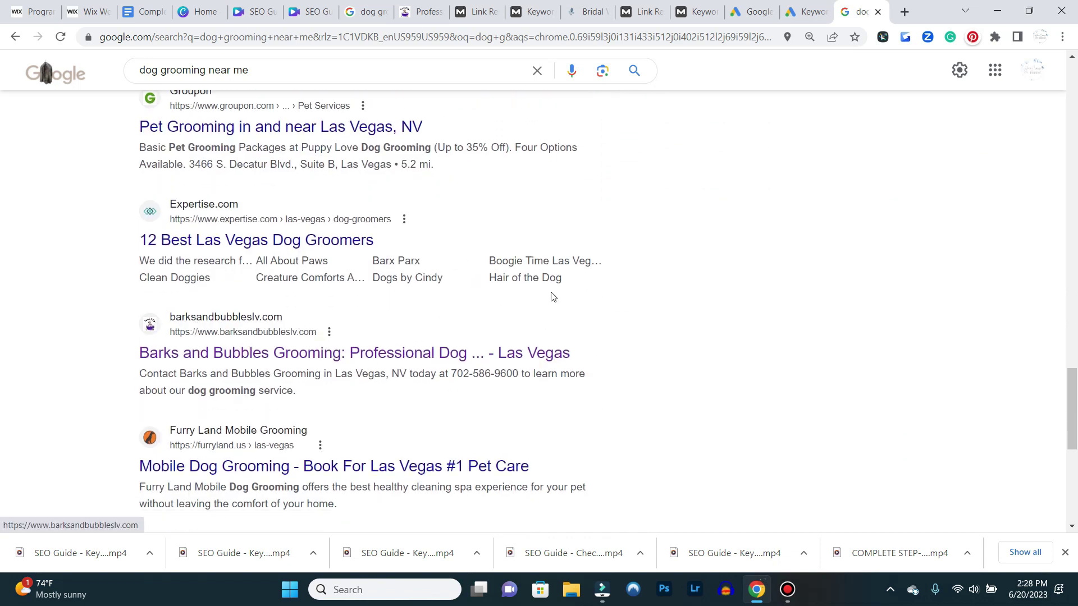
scroll(597, 293, "up", 5)
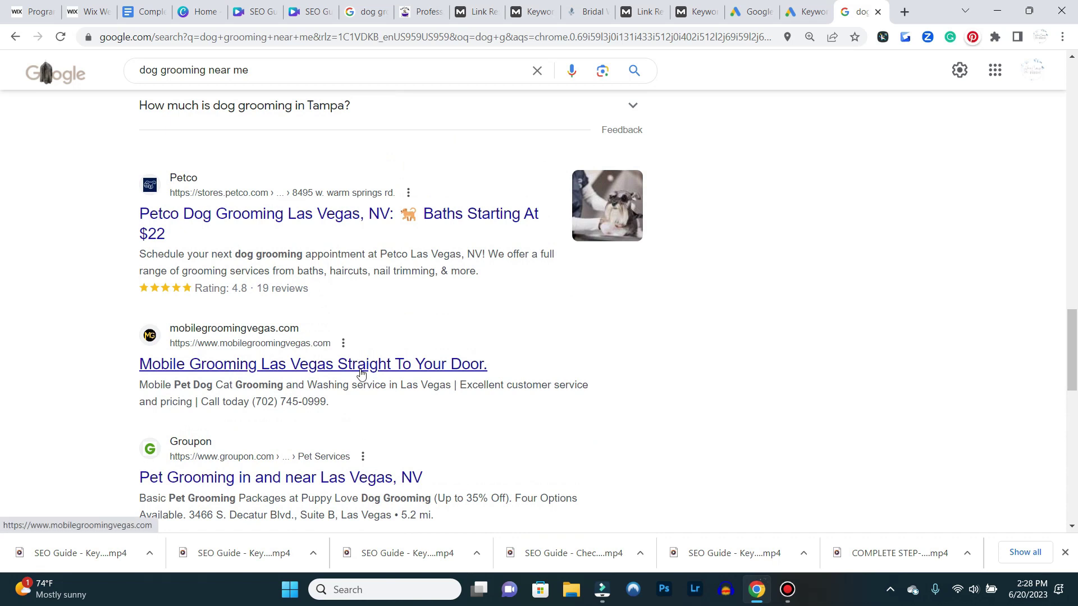
Open the mobilegroomingvegas.com site from the results and copy its web address
left_click(349, 332)
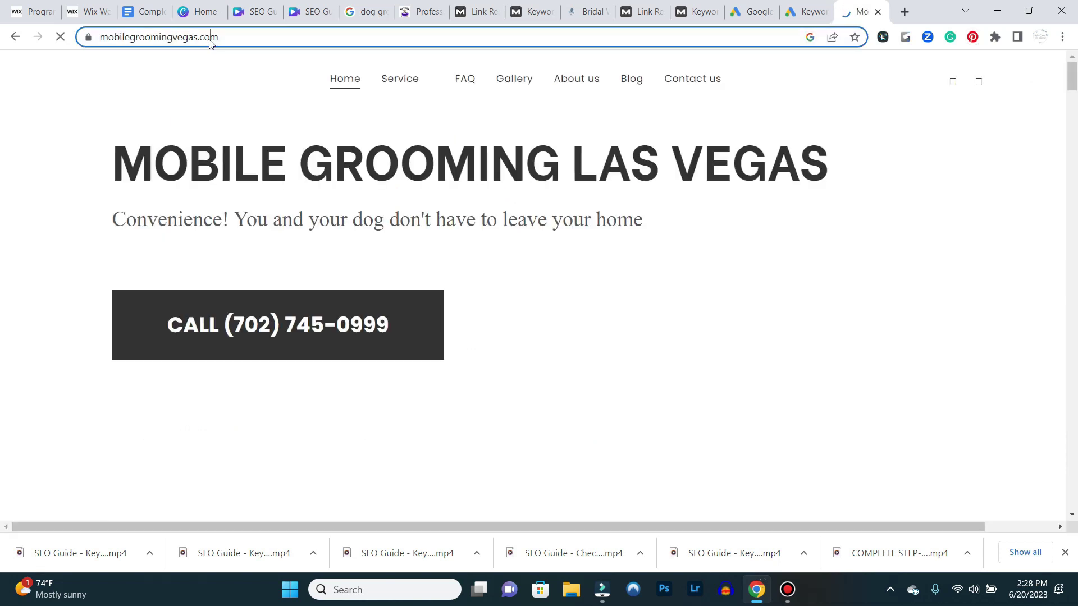
right_click(209, 40)
left_click(241, 142)
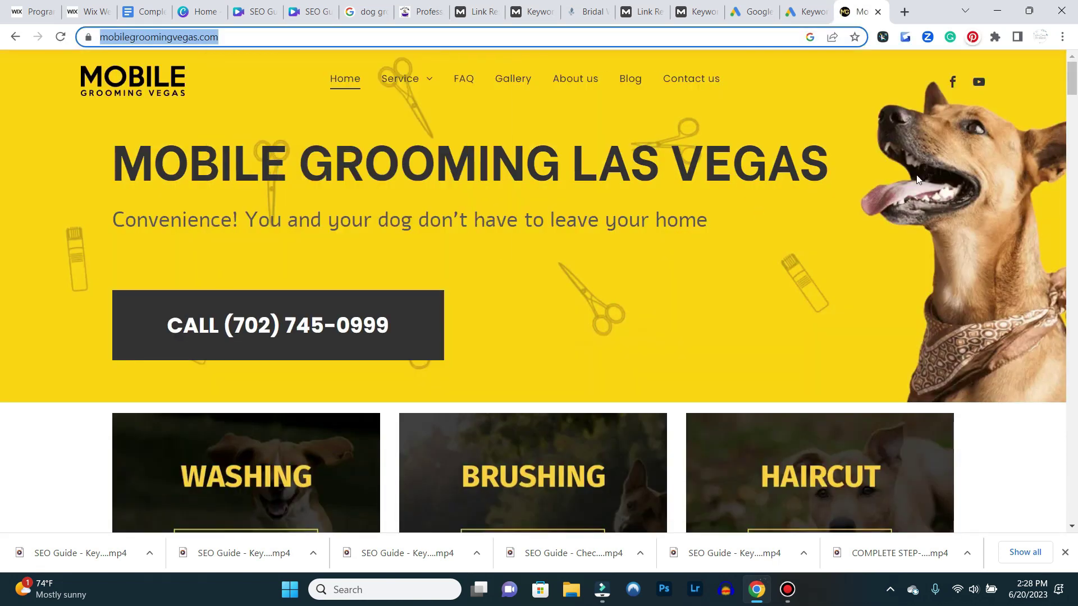
left_click(903, 11)
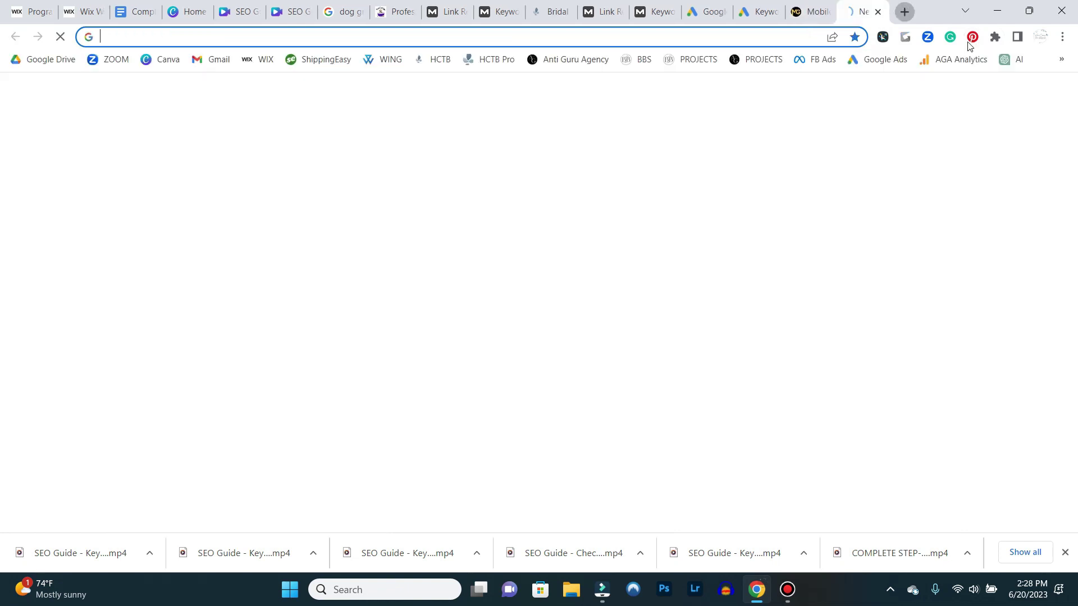
left_click(1060, 59)
left_click(954, 112)
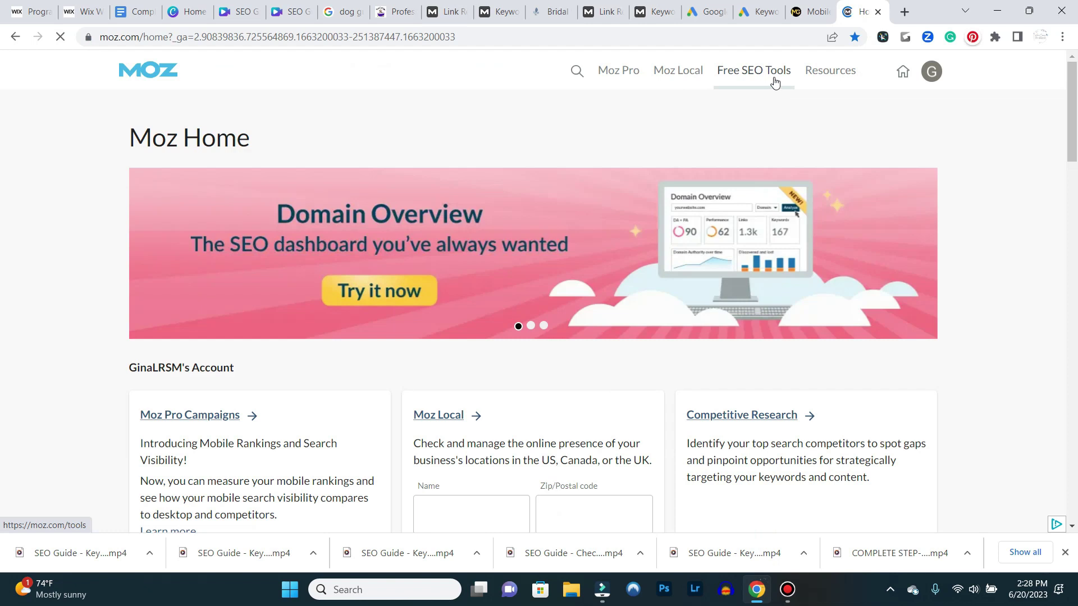
mouse_move(775, 83)
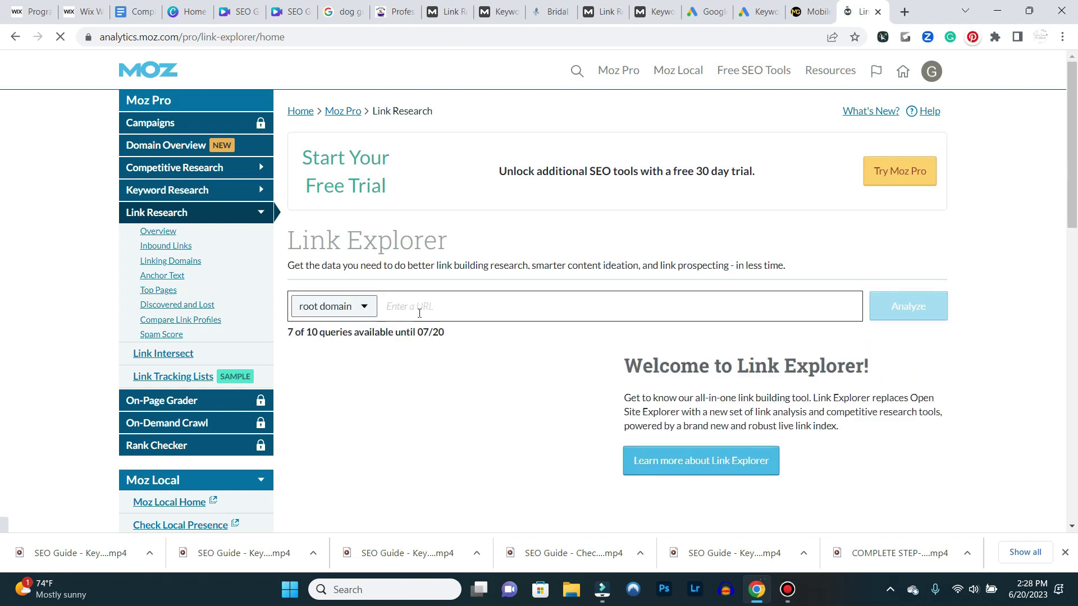
right_click(419, 310)
left_click(453, 412)
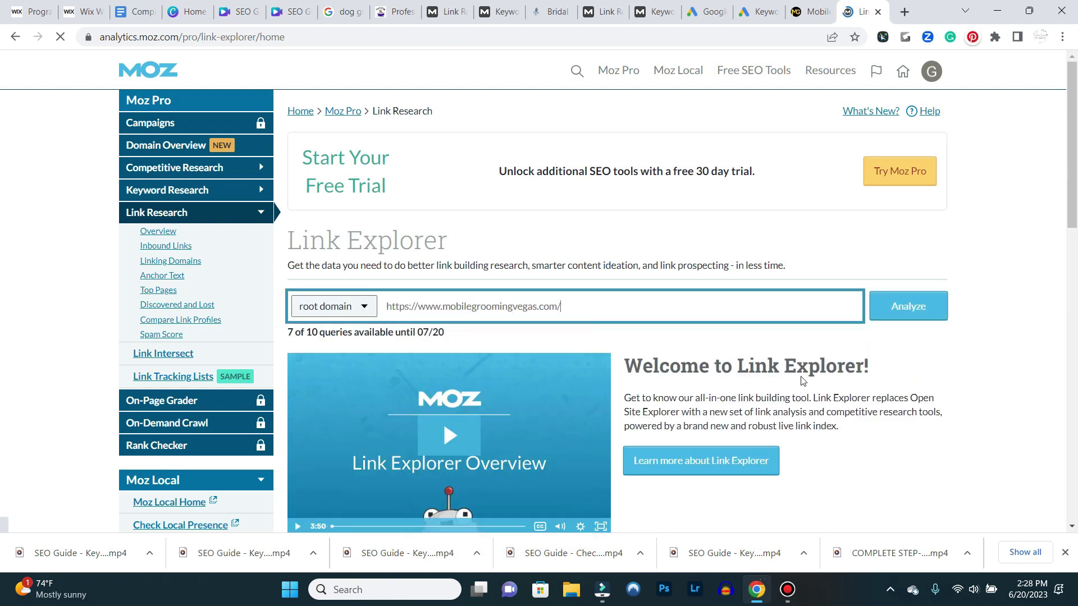
left_click(927, 313)
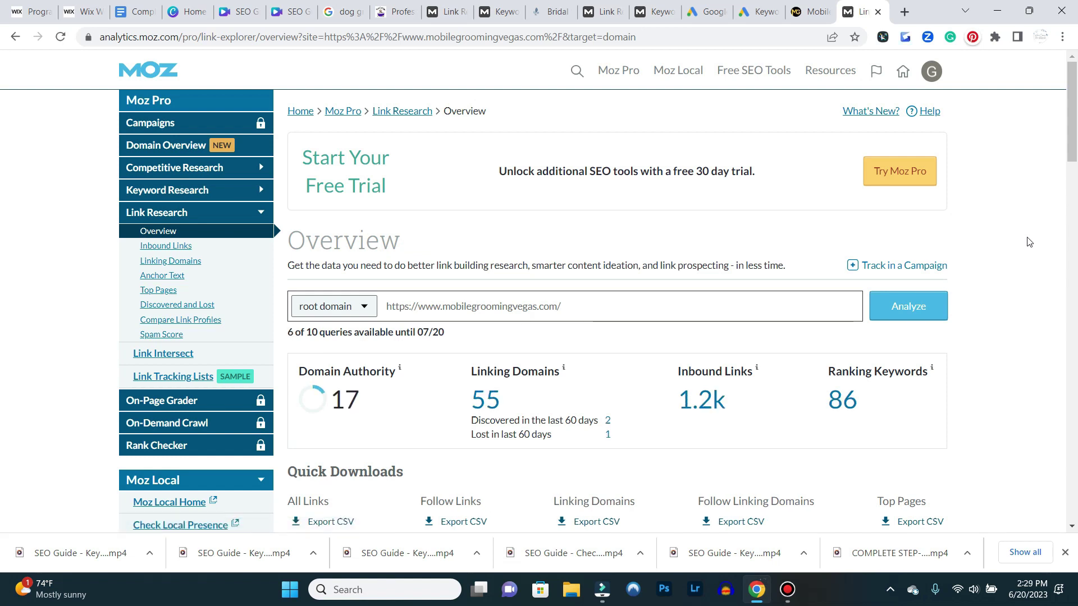
Open the ranking keywords report for mobilegroomingvegas.com and review its keywords with their rank, difficulty and monthly volume
scroll(1028, 242, "down", 1)
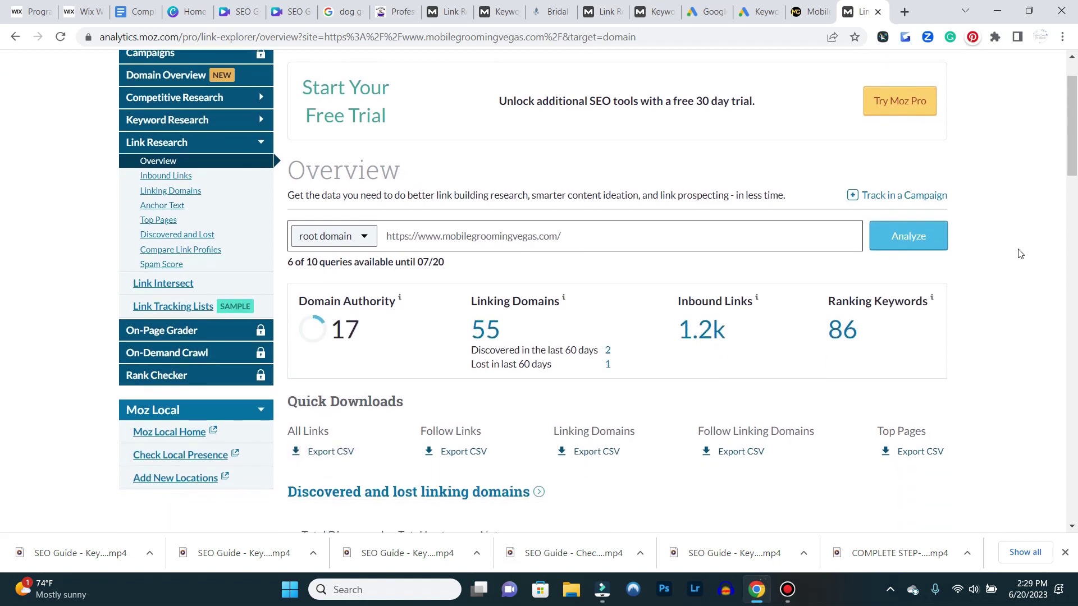
left_click(832, 332)
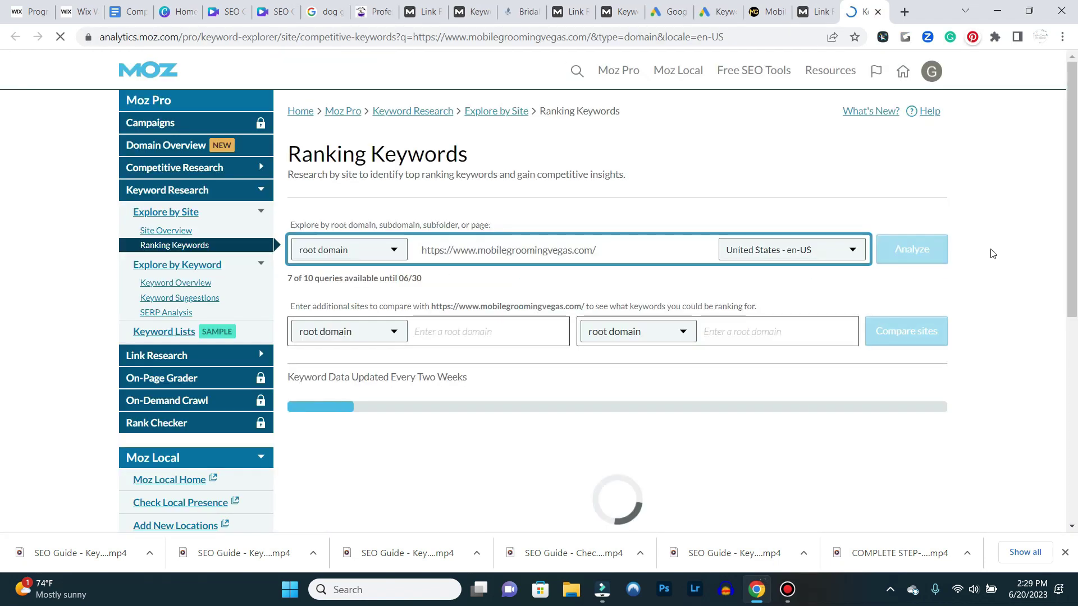
scroll(992, 253, "down", 4)
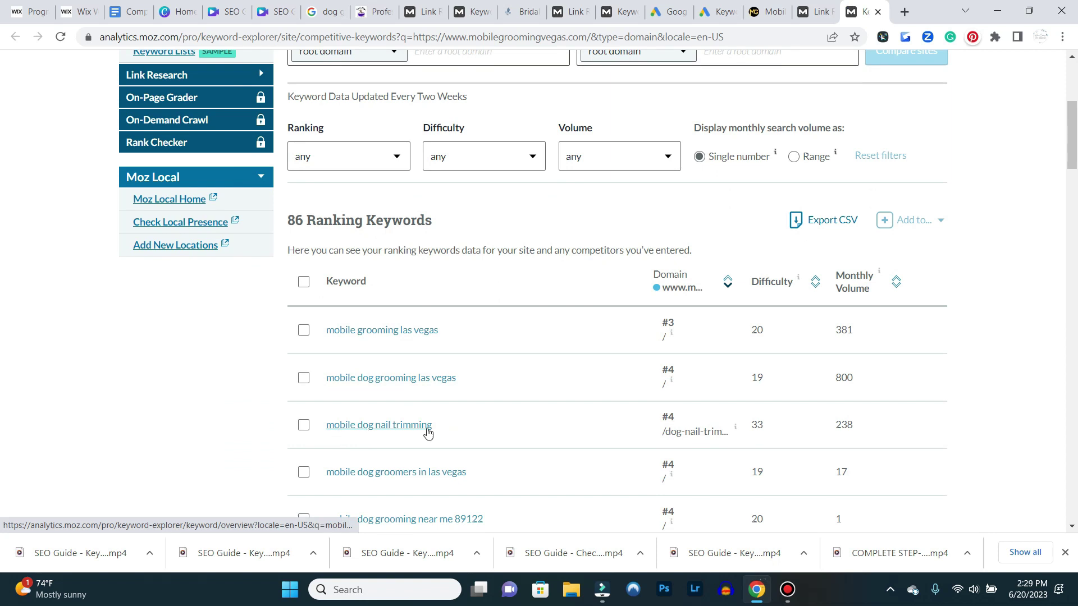
scroll(874, 313, "up", 1)
scroll(874, 313, "up", 4)
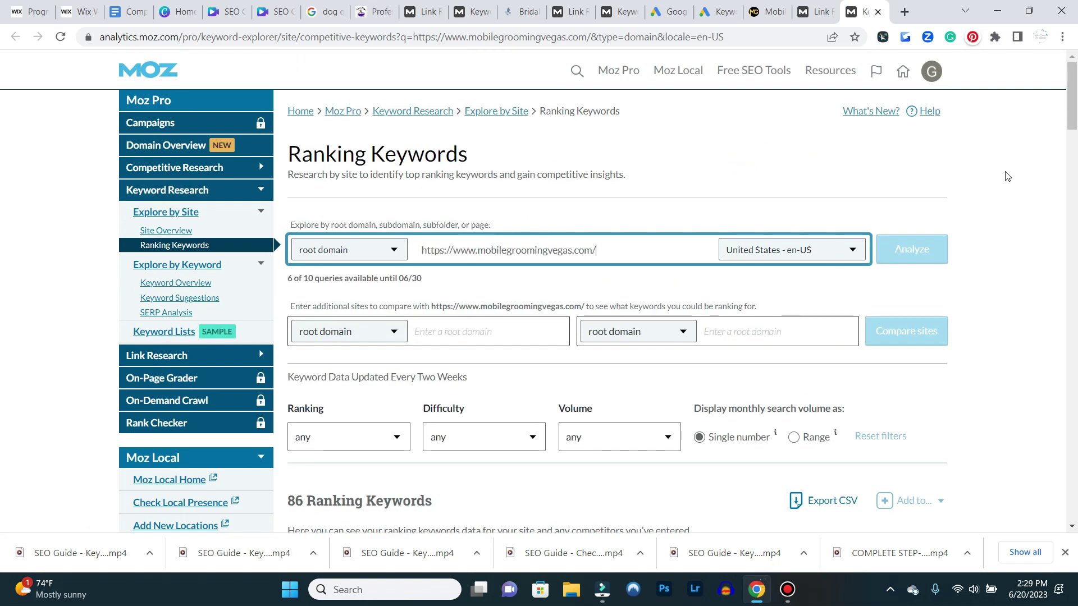
Return to Keyword Planner, add "dog grooming las vegas" alongside "dog groomer" and get the combined keyword ideas
left_click(718, 12)
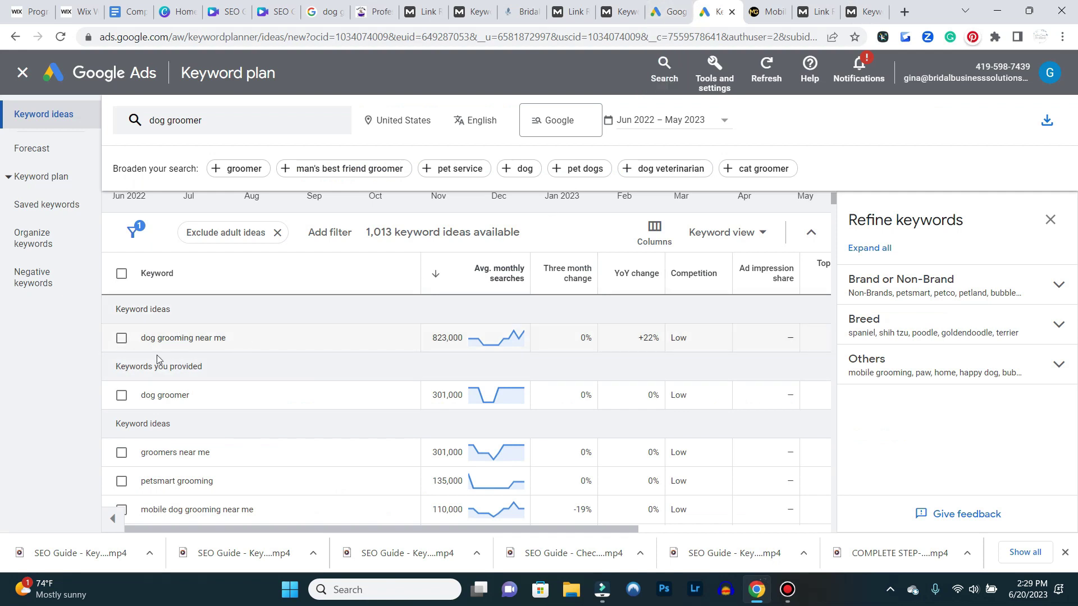
scroll(352, 360, "up", 3)
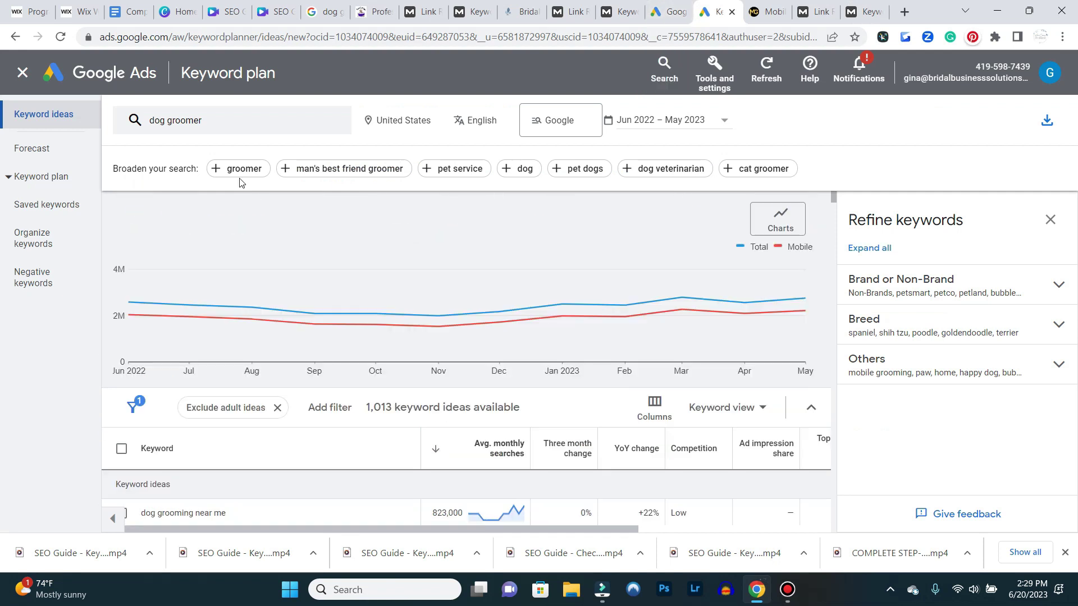
left_click(216, 126)
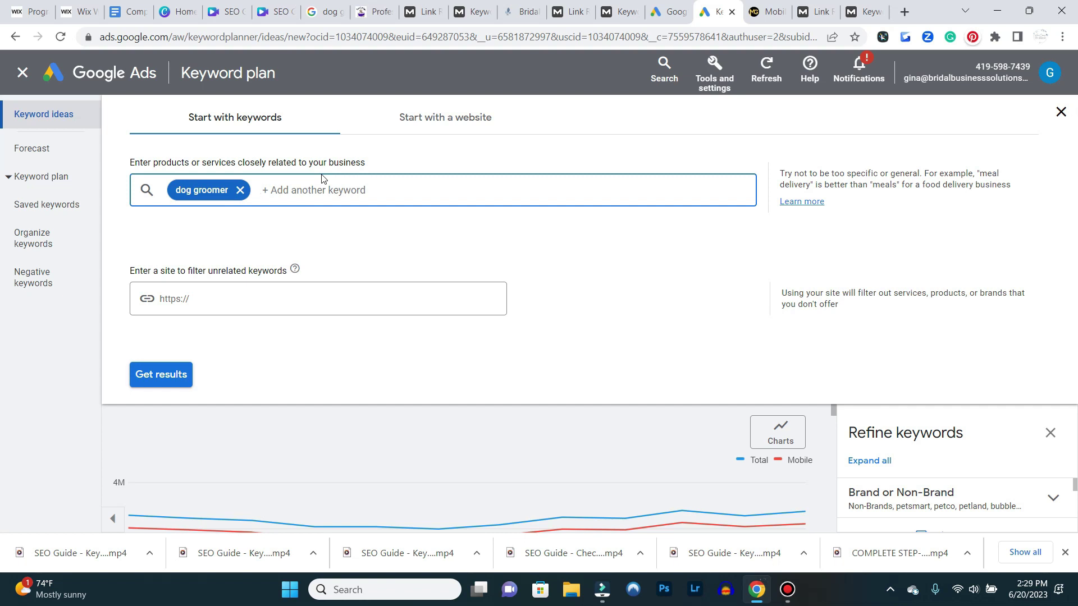
type("dog groome")
type("s vega")
key("Return")
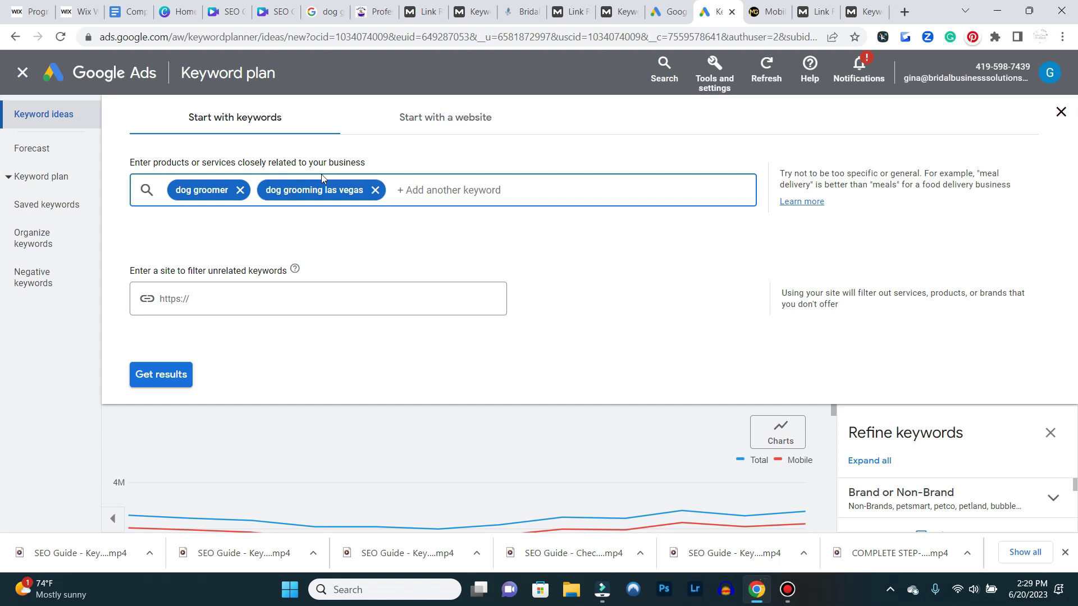
left_click(145, 385)
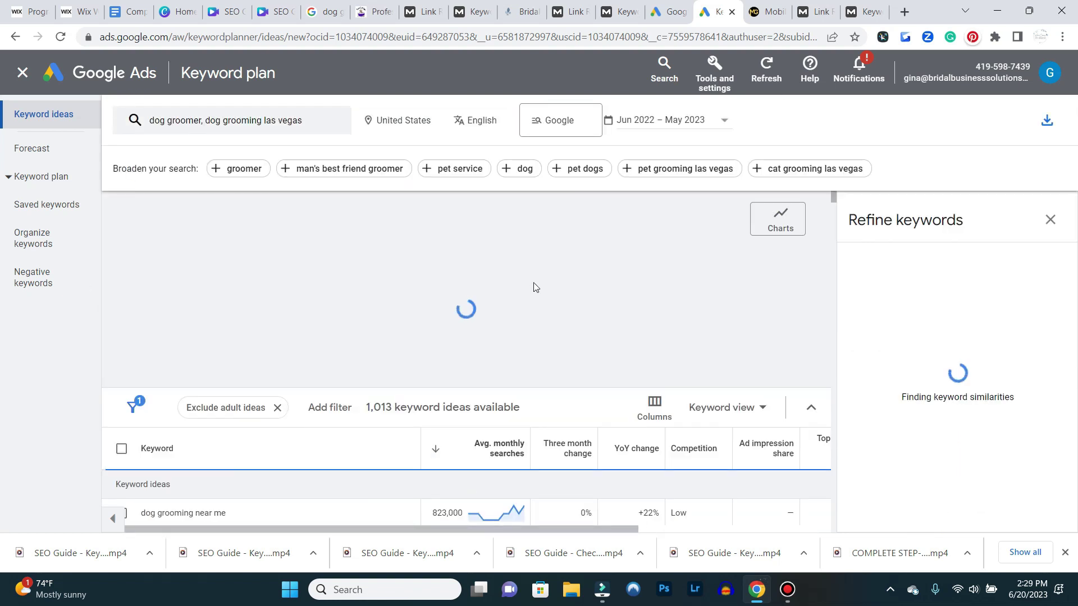
Look through the combined keyword ideas from the highest monthly searches down to the lower-volume terms
scroll(550, 251, "down", 4)
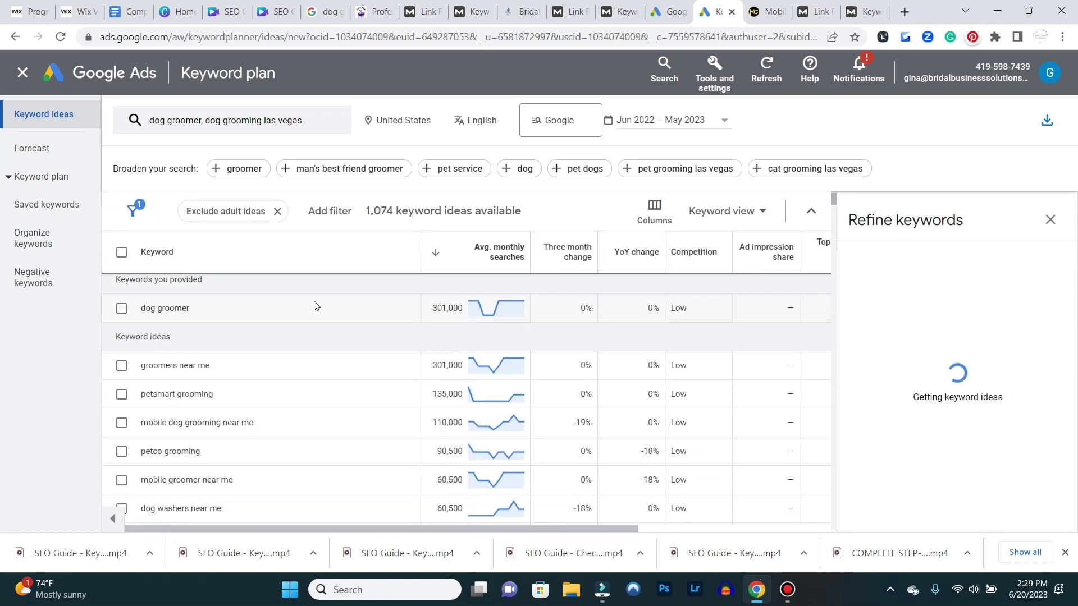
scroll(406, 333, "down", 5)
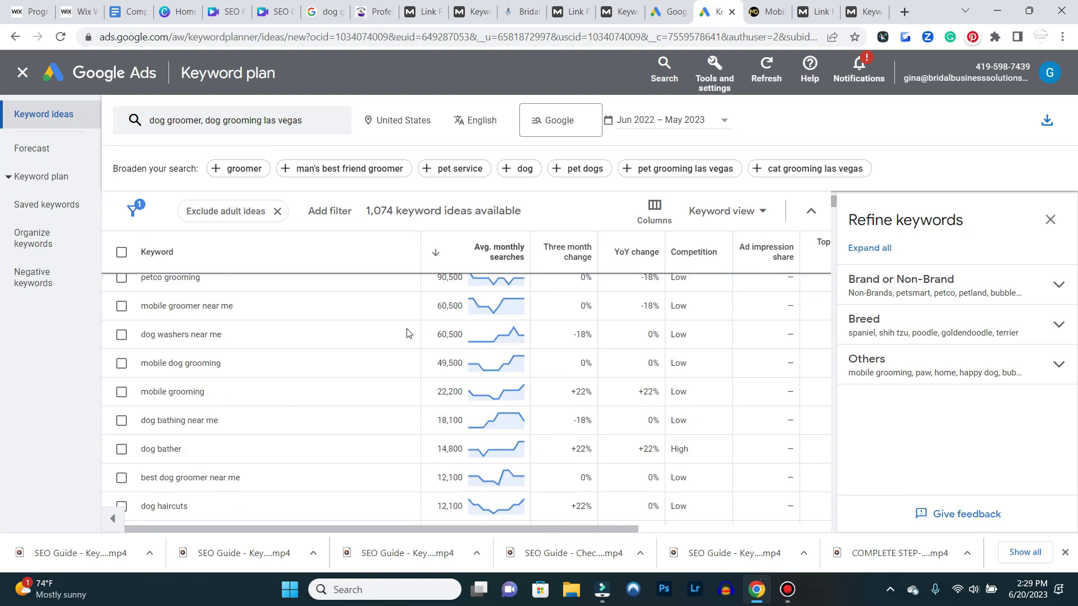
scroll(407, 333, "down", 10)
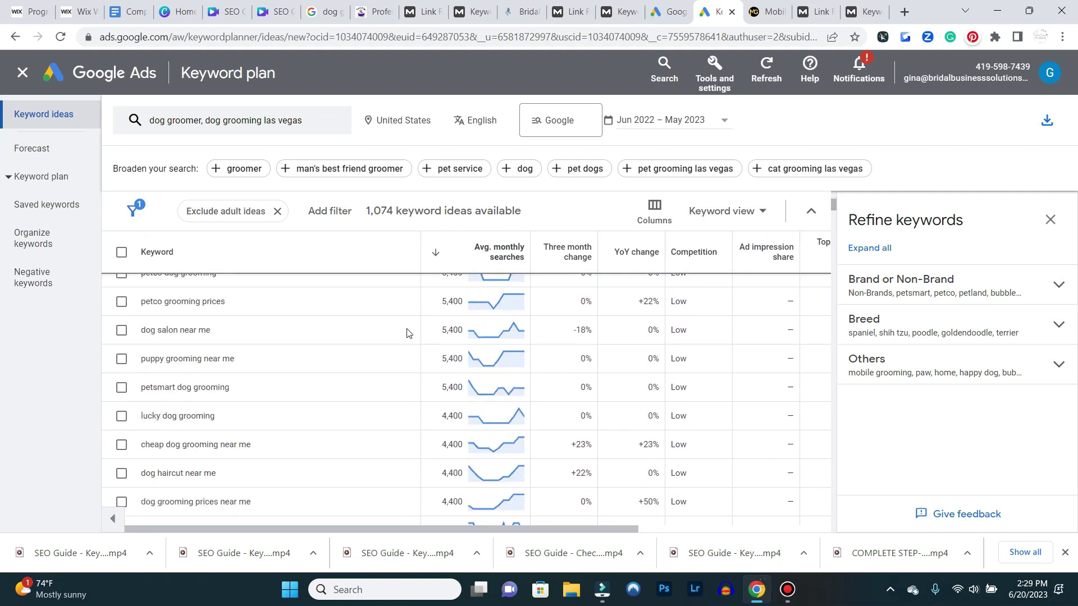
scroll(407, 333, "down", 5)
scroll(407, 333, "down", 5)
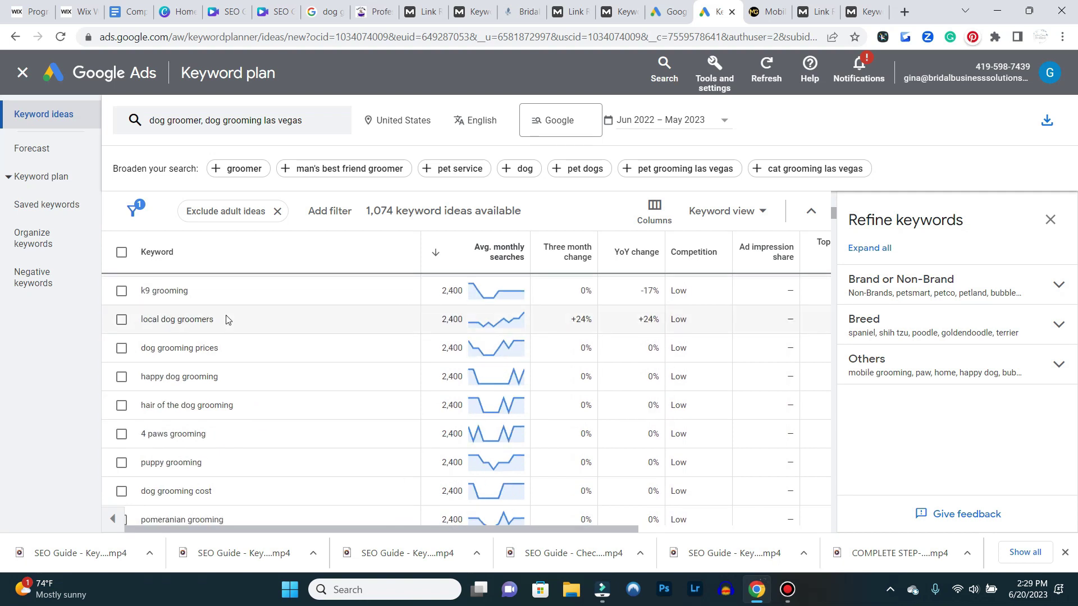
Review the highest-volume combined keyword ideas and the monthly search trend chart for Jun 2022 – May 2023
scroll(344, 351, "up", 15)
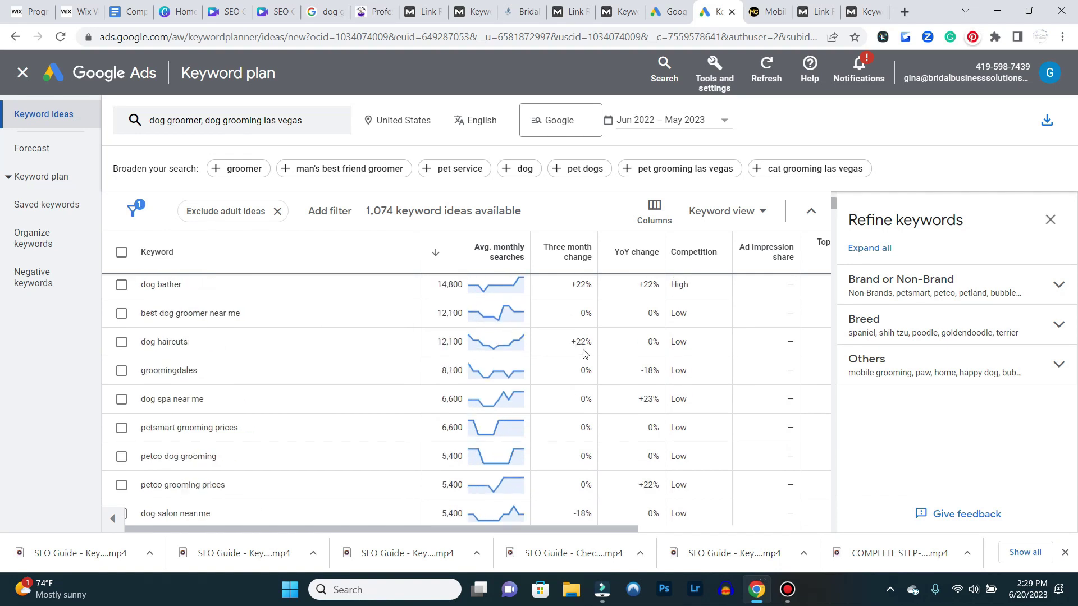
scroll(583, 354, "up", 5)
scroll(583, 350, "down", 5)
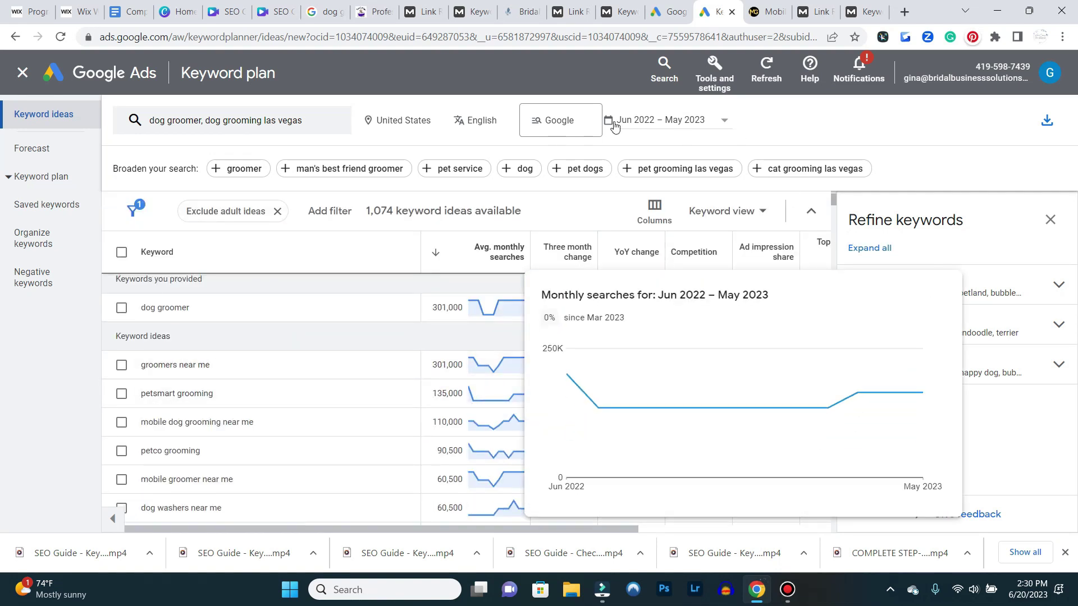
scroll(741, 288, "up", 1)
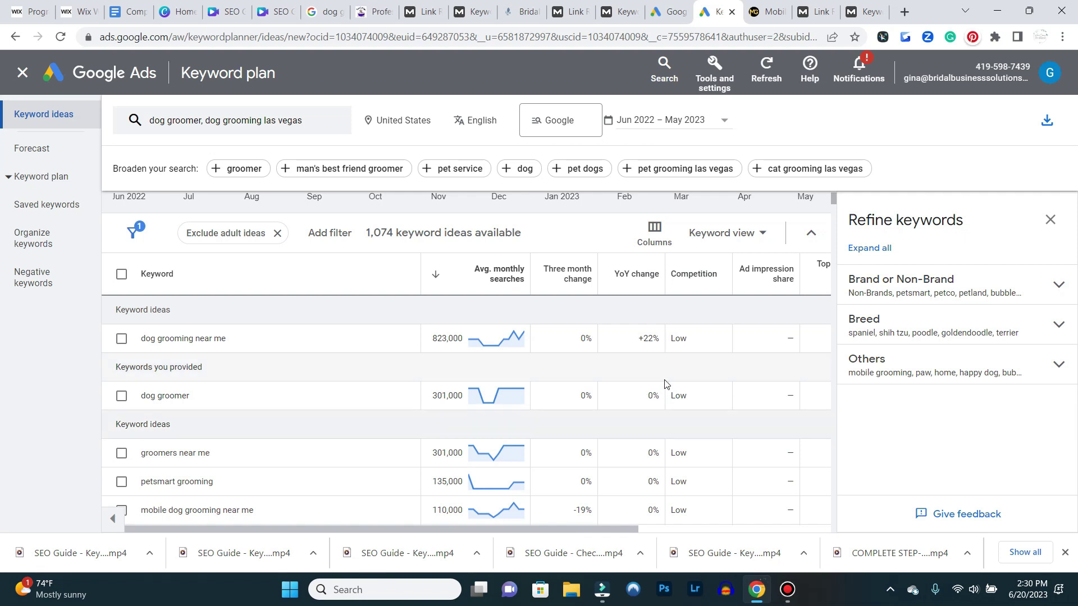
scroll(662, 393, "up", 3)
mouse_move(427, 264)
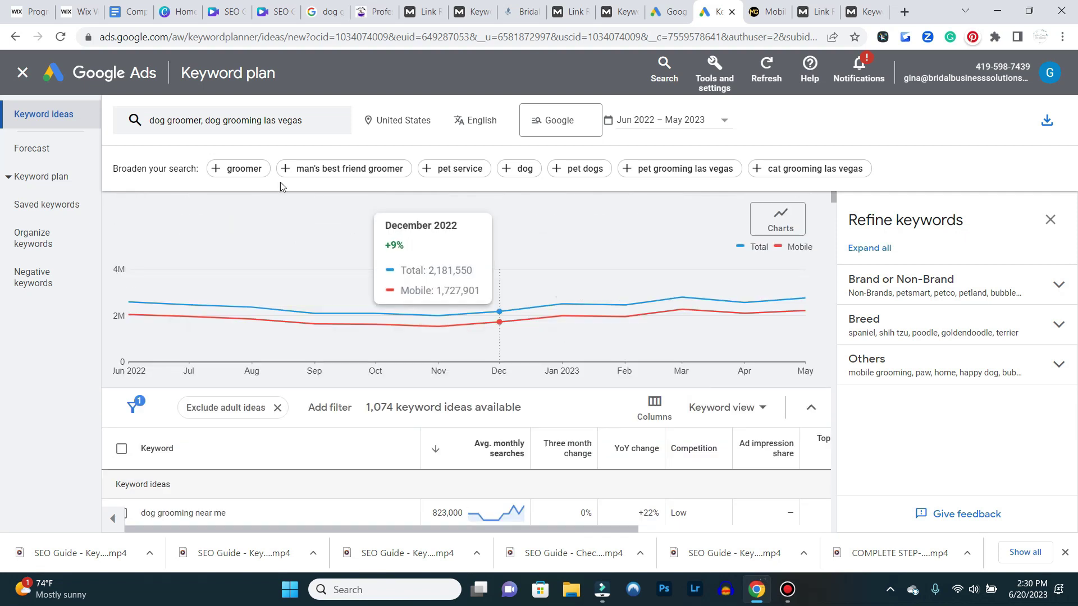
Remove the seed keywords "dog groomer" and "dog grooming las vegas" from the keyword ideas search
left_click(269, 125)
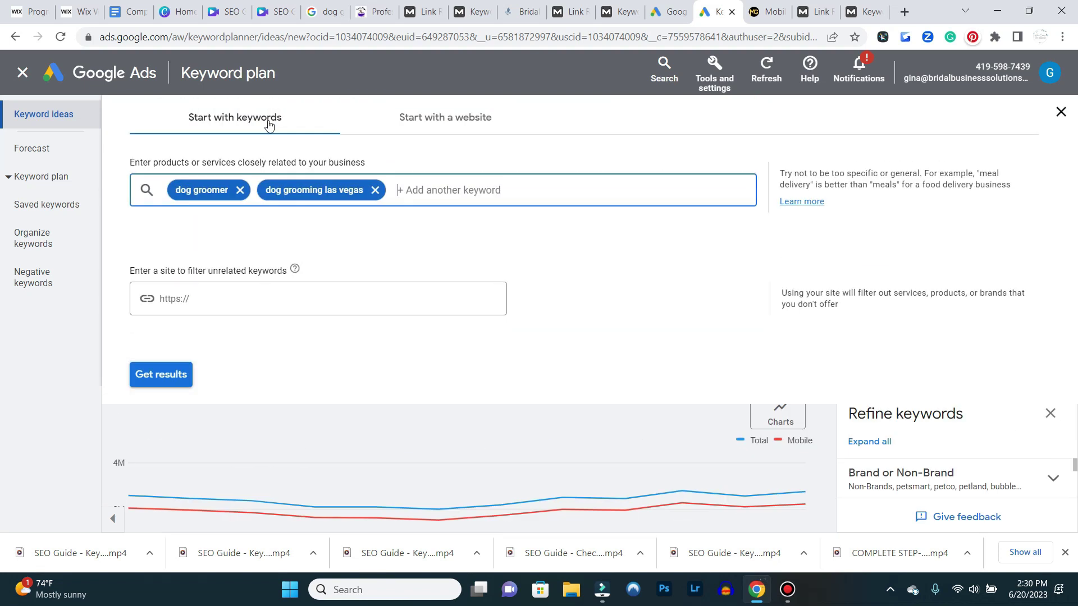
left_click(241, 191)
left_click(284, 190)
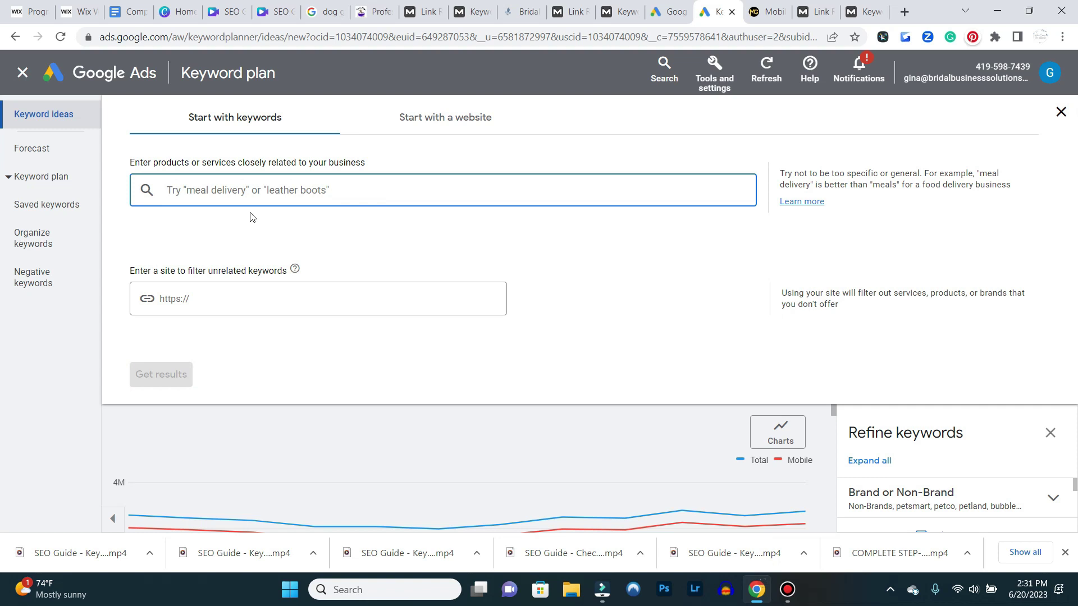
Return to the Keyword Planner start page and open Get search volume and forecasts
left_click(713, 72)
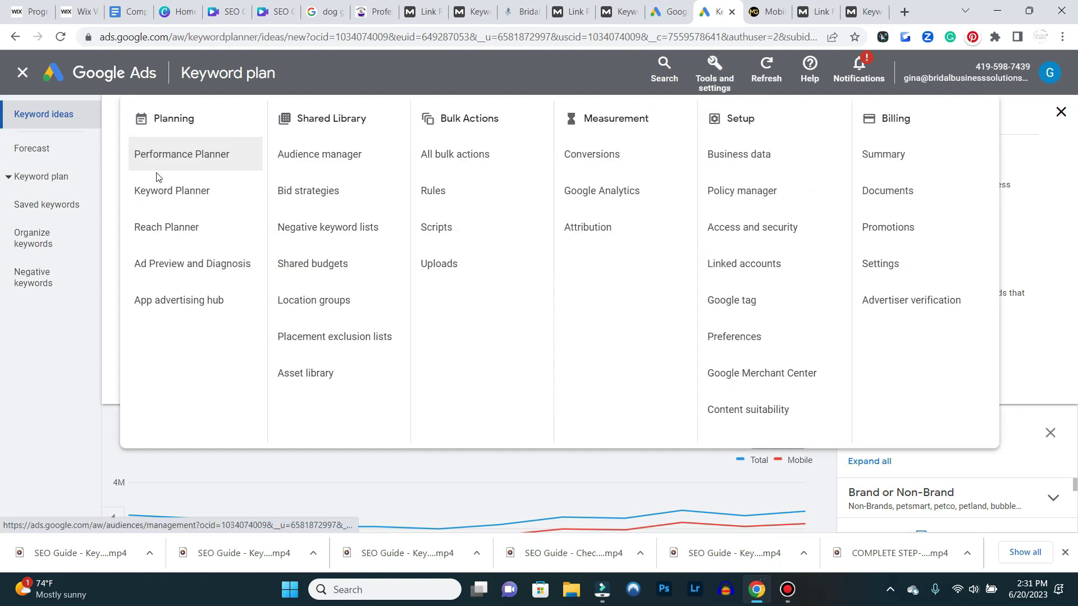
left_click(163, 193)
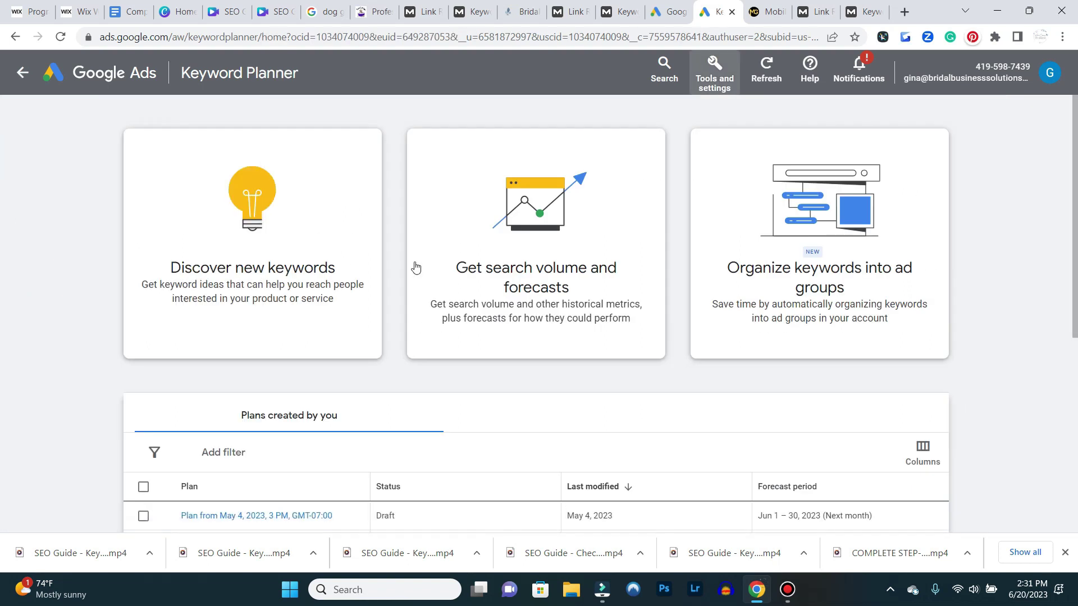
left_click(573, 262)
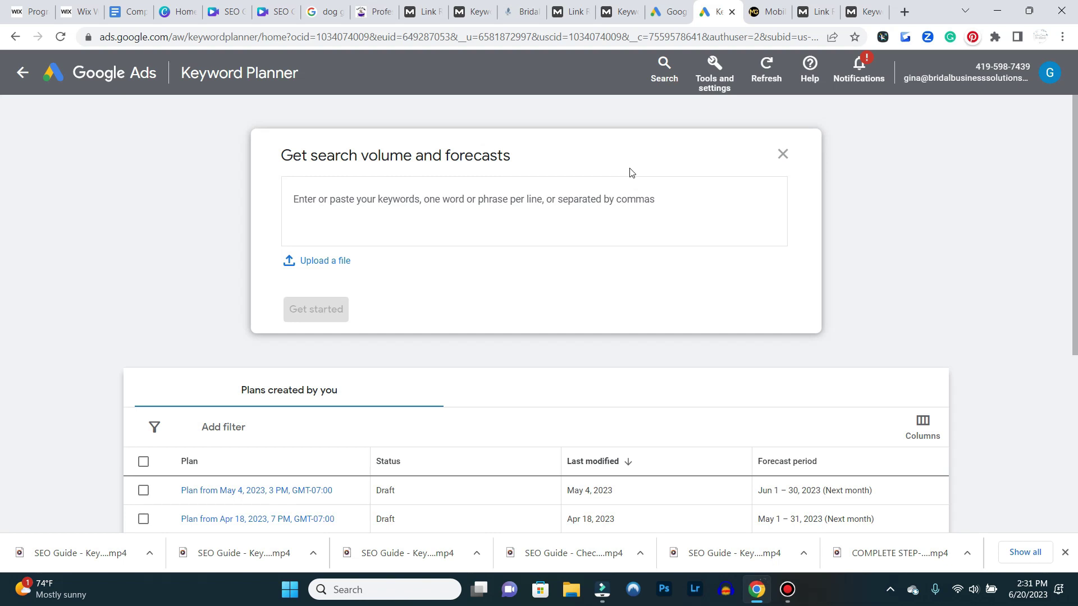
Get search volumes for "bridal shops new york", "bridal gowns", "wedding gowns", "bridal dresses" and "wedding dresses", entered one per line
type("bridal")
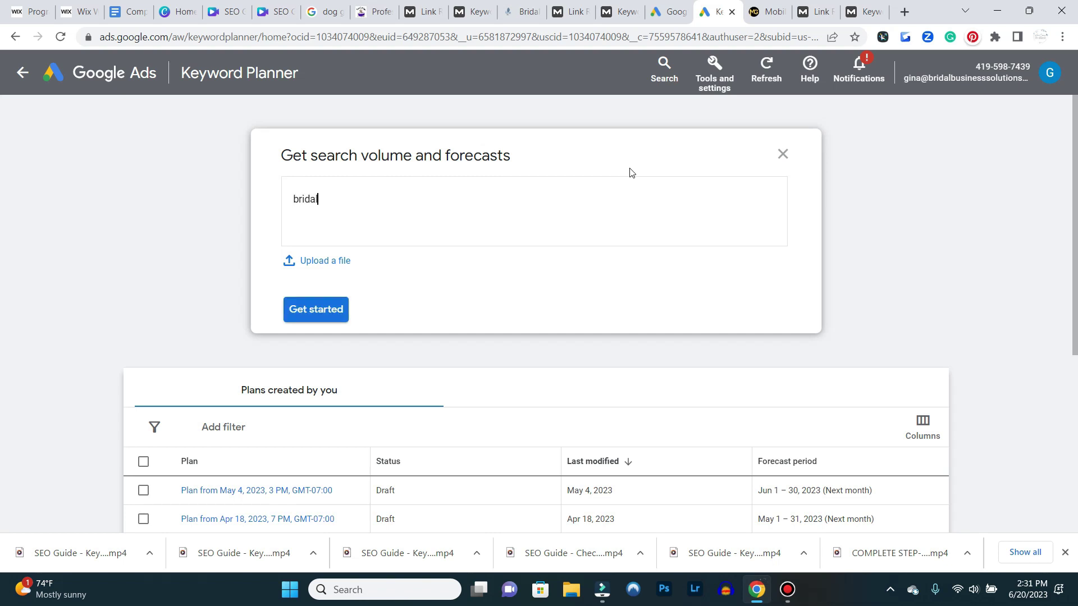
type(" shops new york ")
type("bridal gowns")
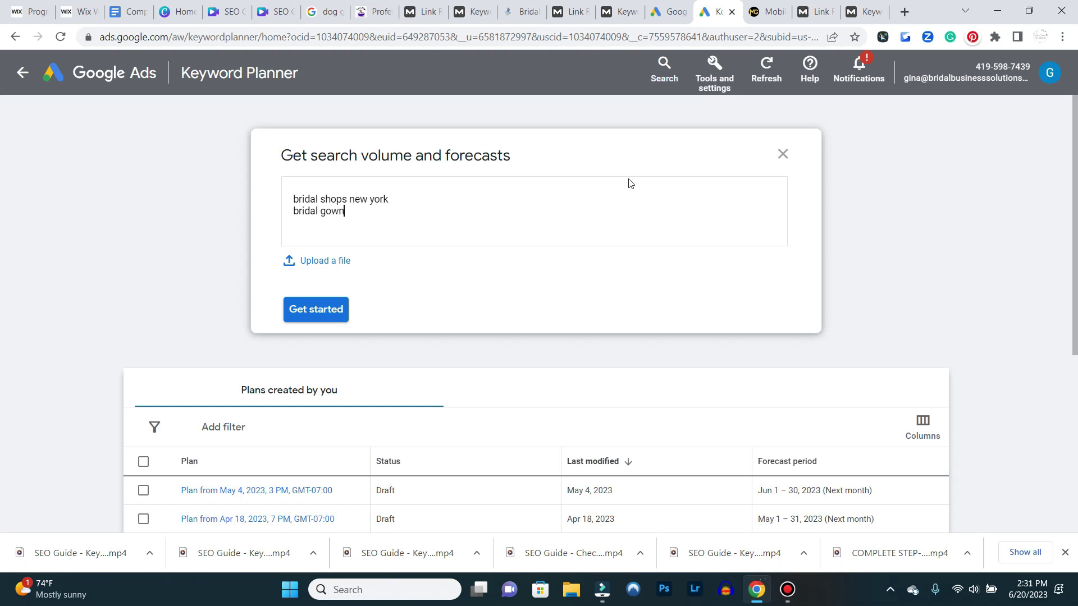
key("Return")
type("wedding gowns")
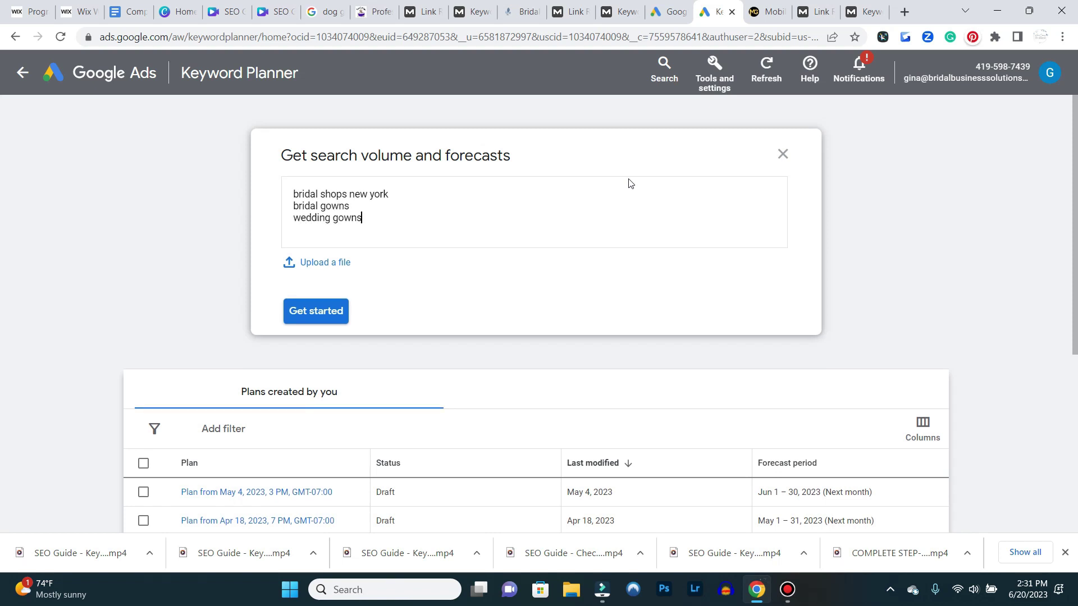
key("Return")
type("brida")
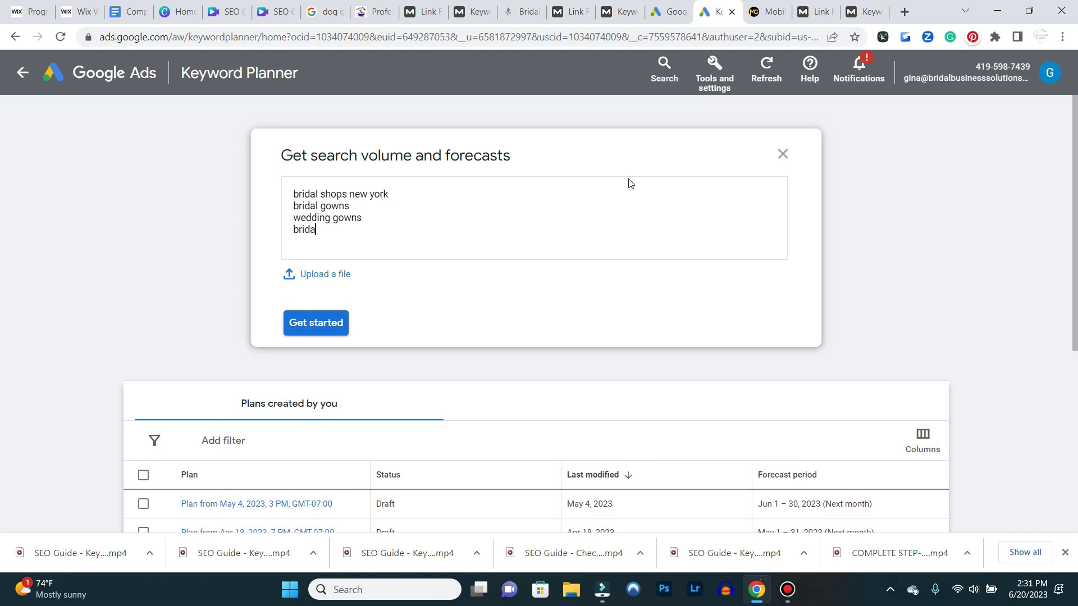
type("l dresses")
key("Return")
type("wedding d")
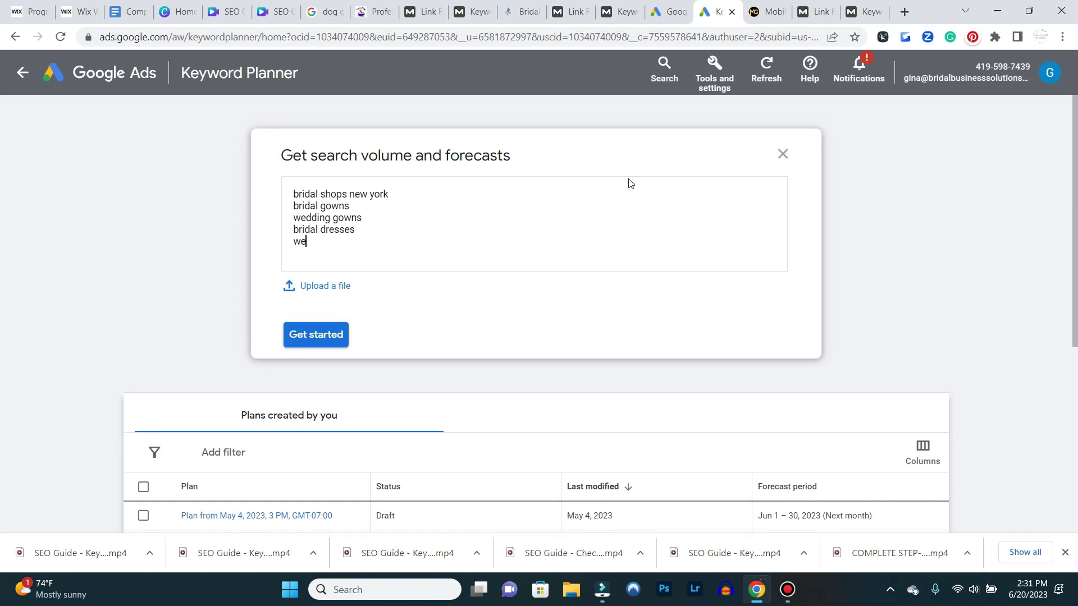
type("resses")
left_click(327, 340)
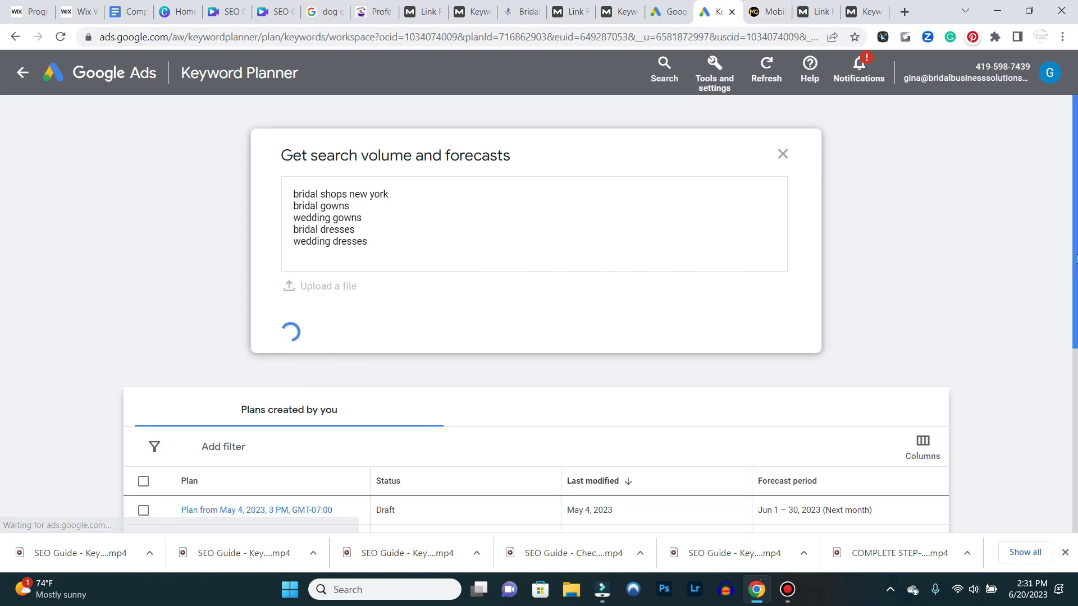
Review the five bridal keywords' average monthly searches, competition and page bids together with the plan's search trend chart
scroll(1044, 264, "down", 3)
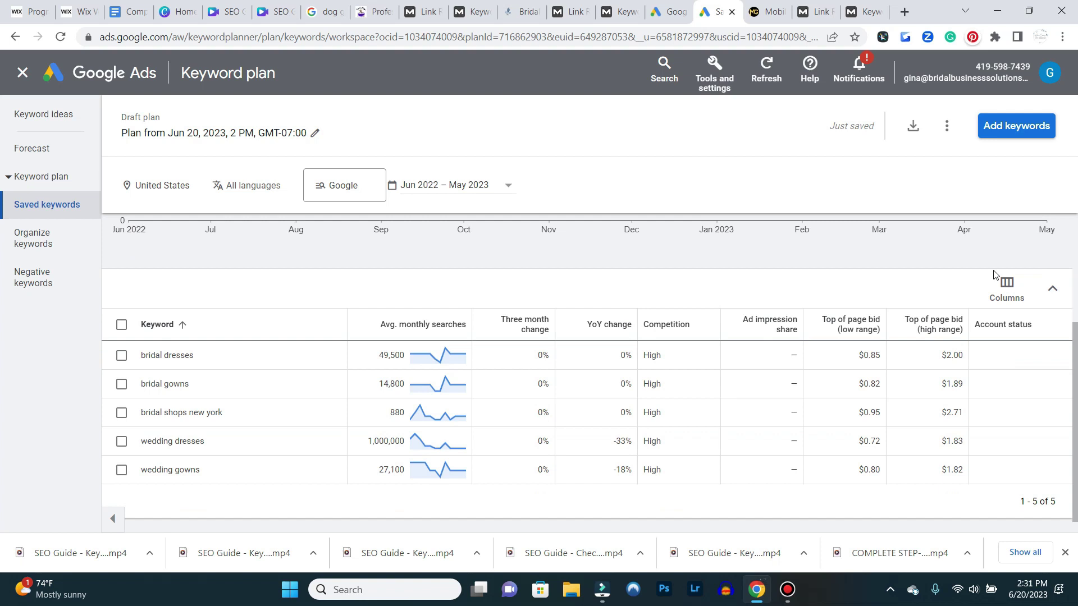
mouse_move(443, 325)
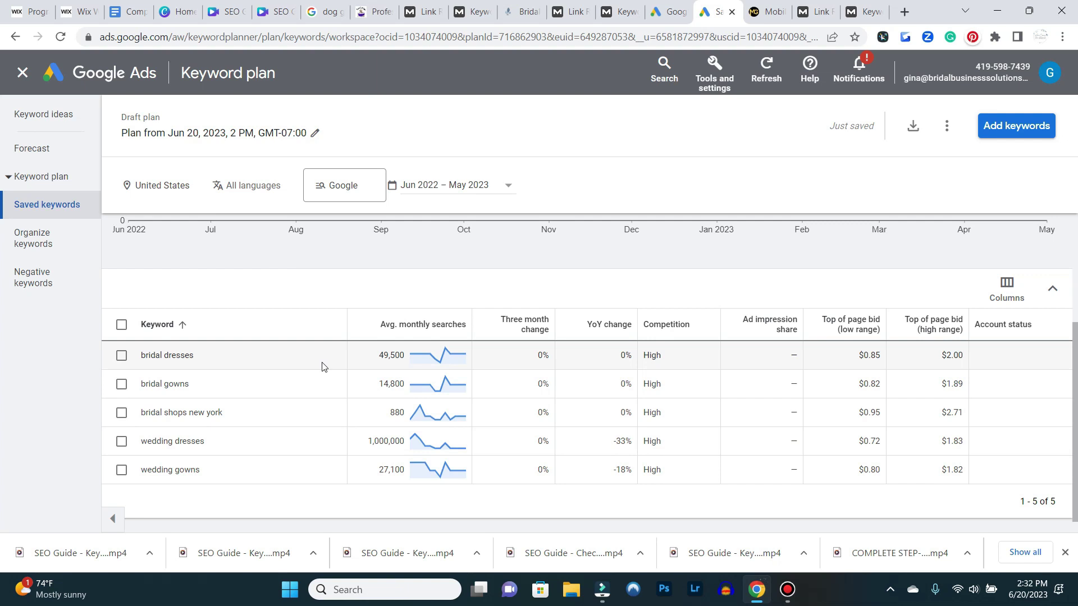
scroll(329, 335, "up", 3)
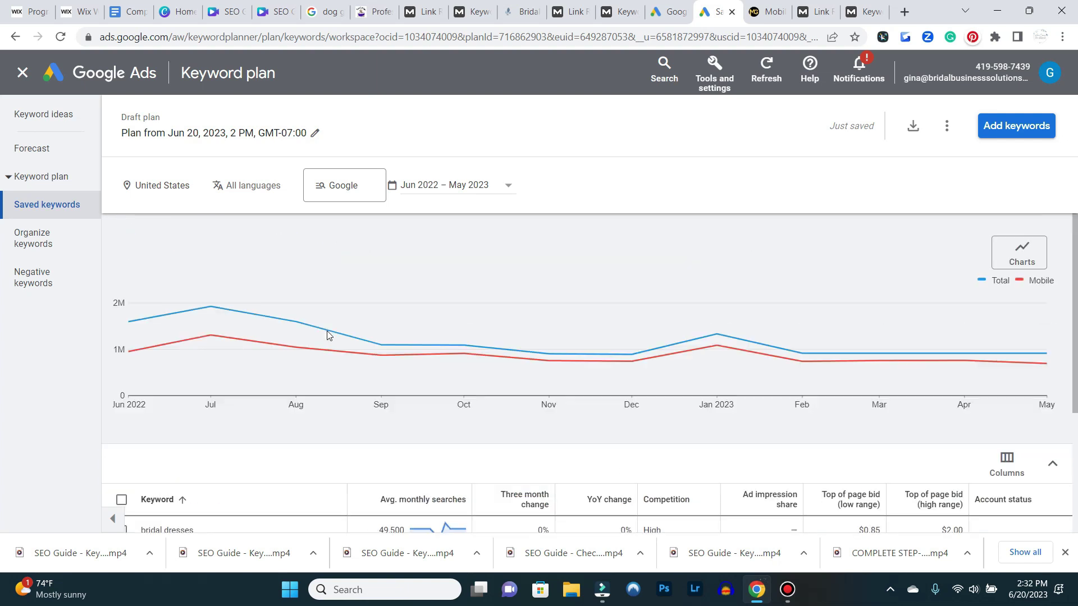
scroll(328, 335, "down", 3)
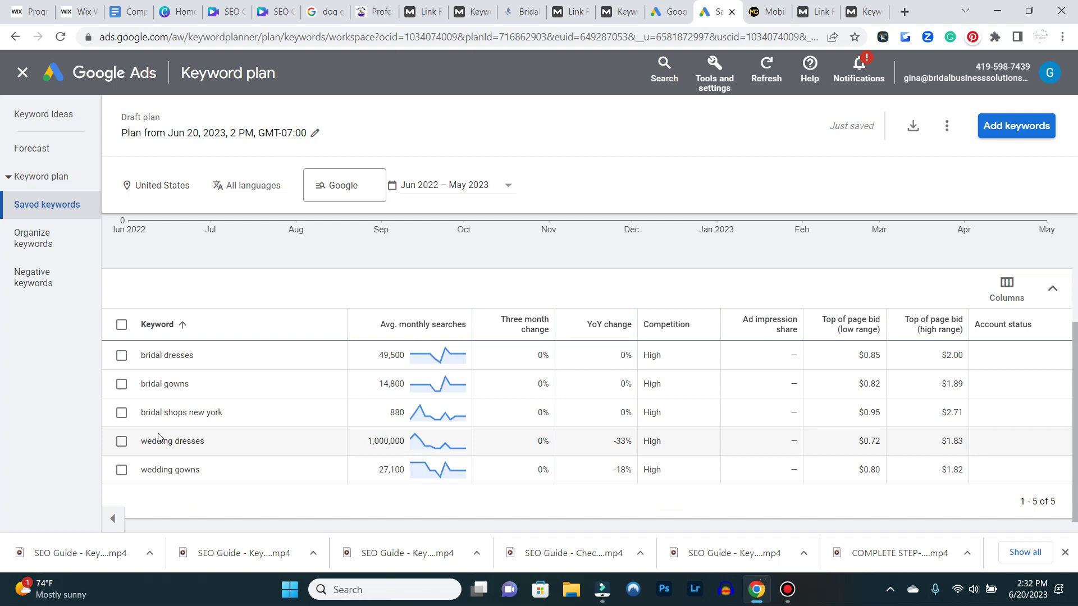
scroll(303, 281, "up", 3)
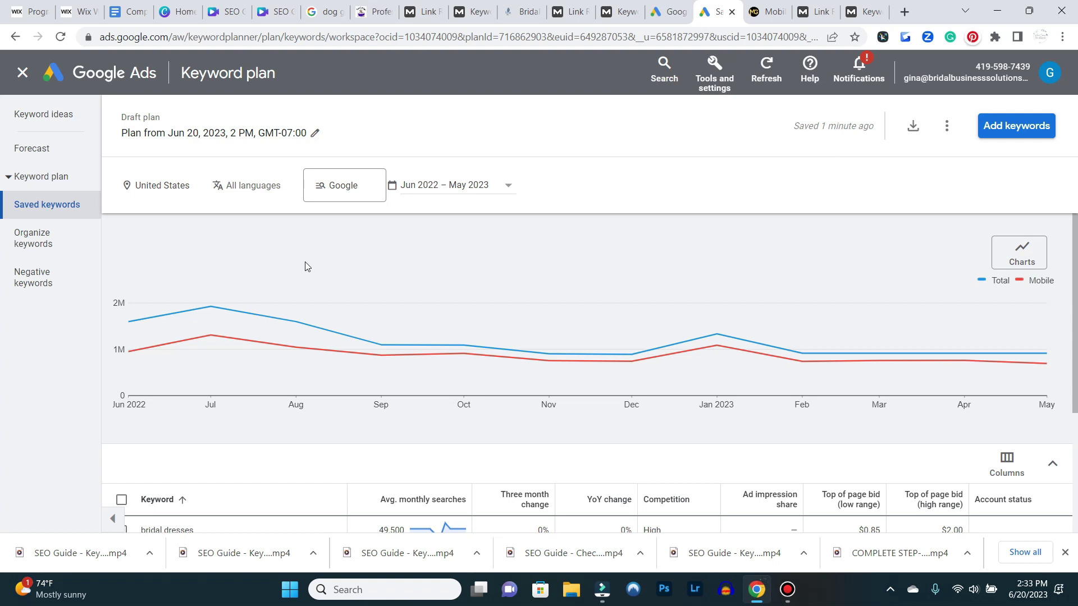
Open Moz's free SEO tools page in a new tab and look over the tools on offer
left_click(904, 11)
left_click(1059, 59)
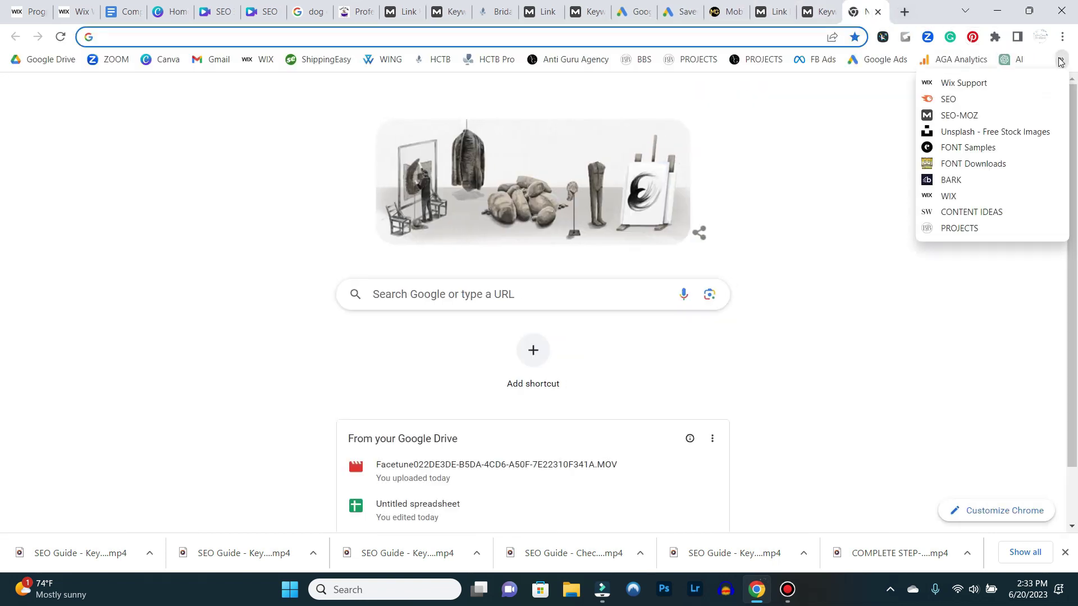
left_click(954, 115)
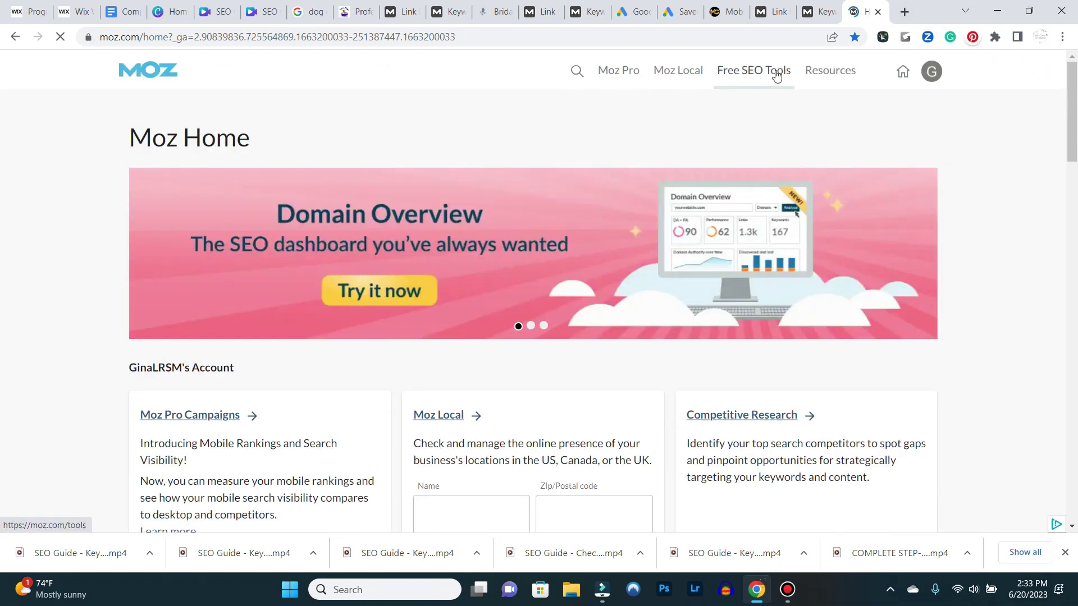
mouse_move(777, 75)
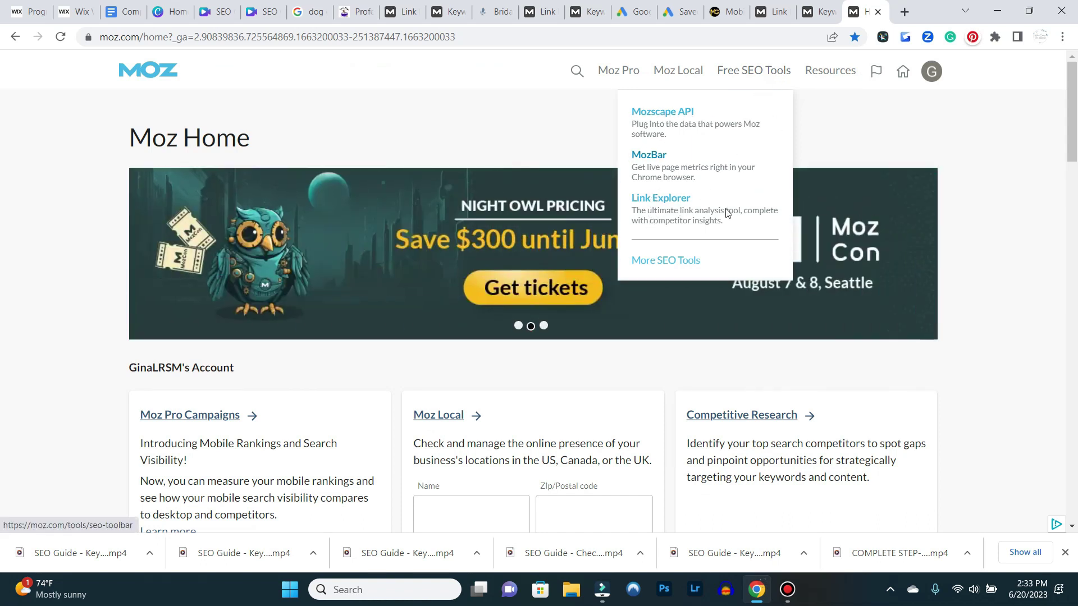
left_click(667, 262)
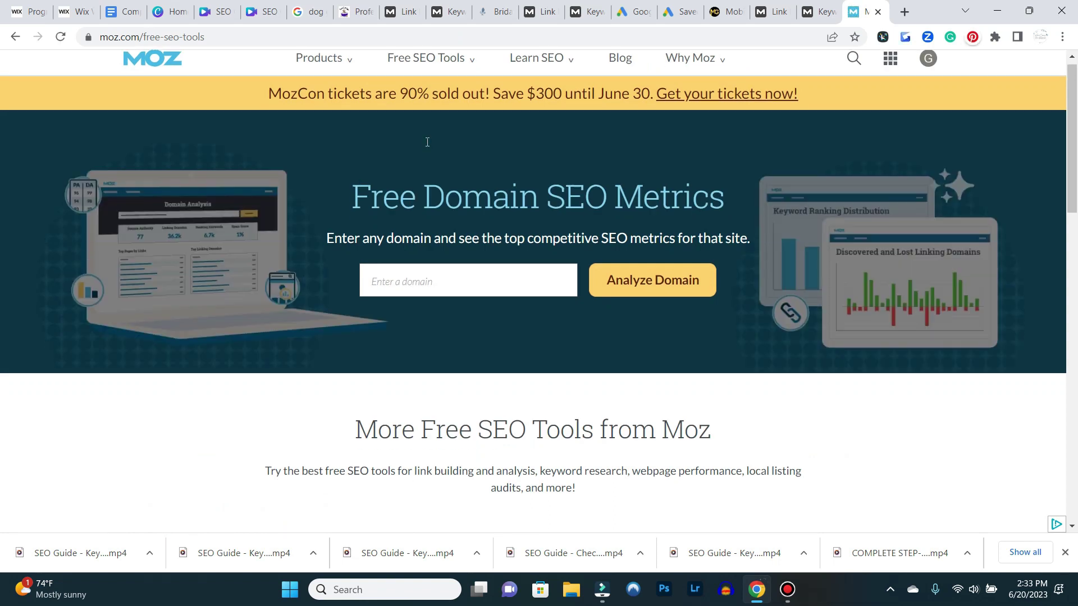
scroll(426, 142, "down", 5)
scroll(427, 142, "down", 1)
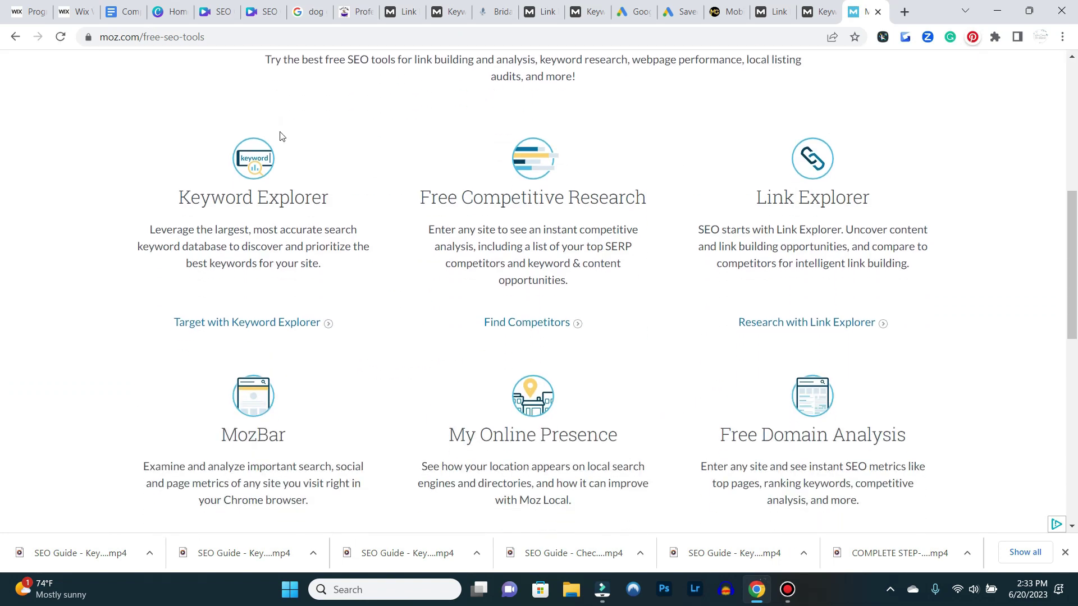
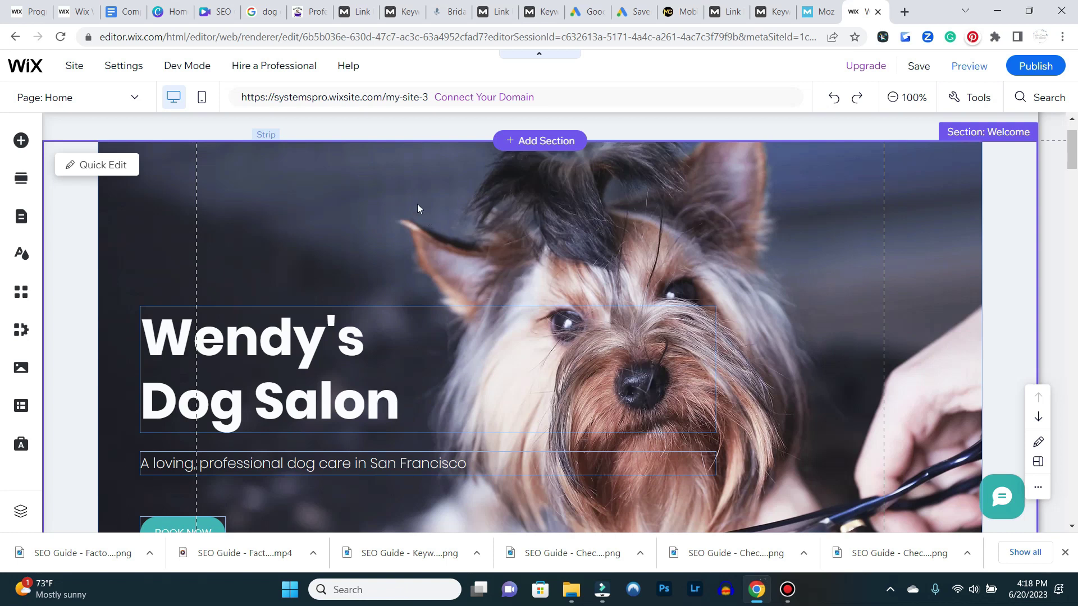
In the Wix editor, open the Home page's SEO basics settings at the title tag and meta description
scroll(417, 205, "up", 2)
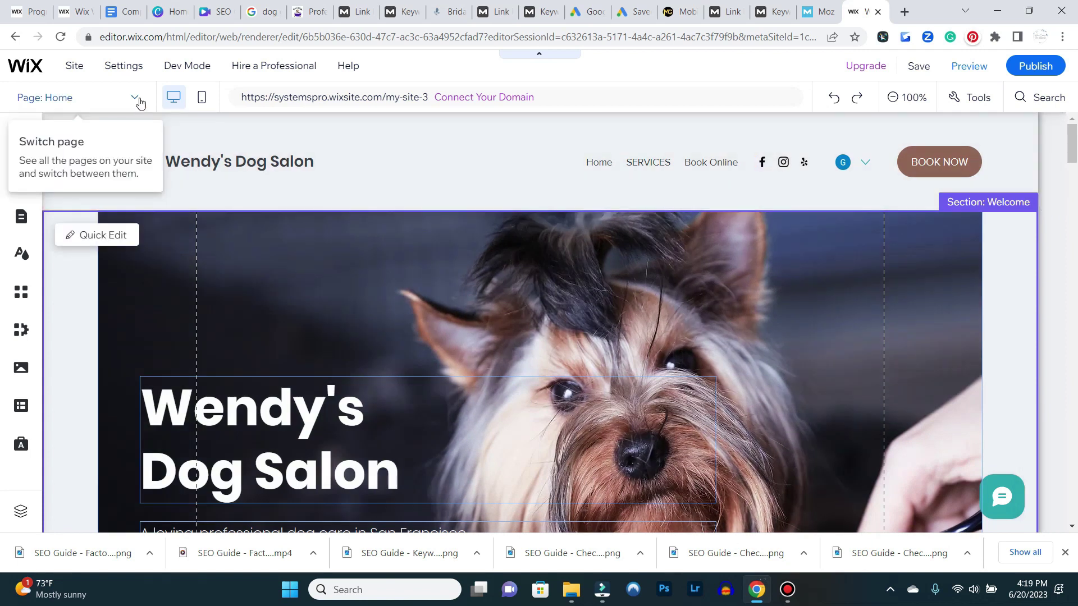
left_click(137, 98)
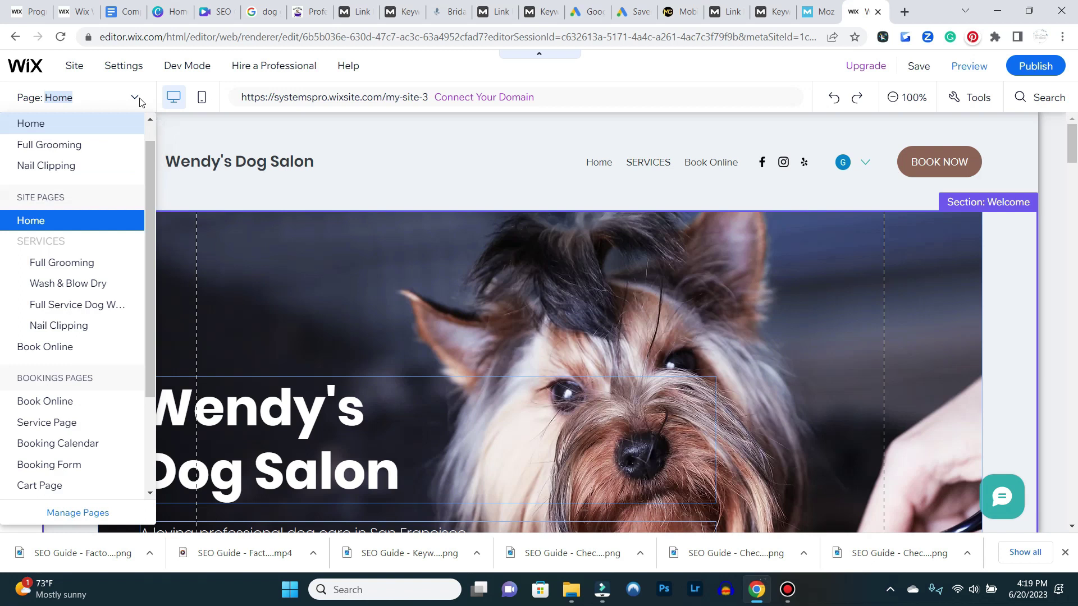
left_click(105, 514)
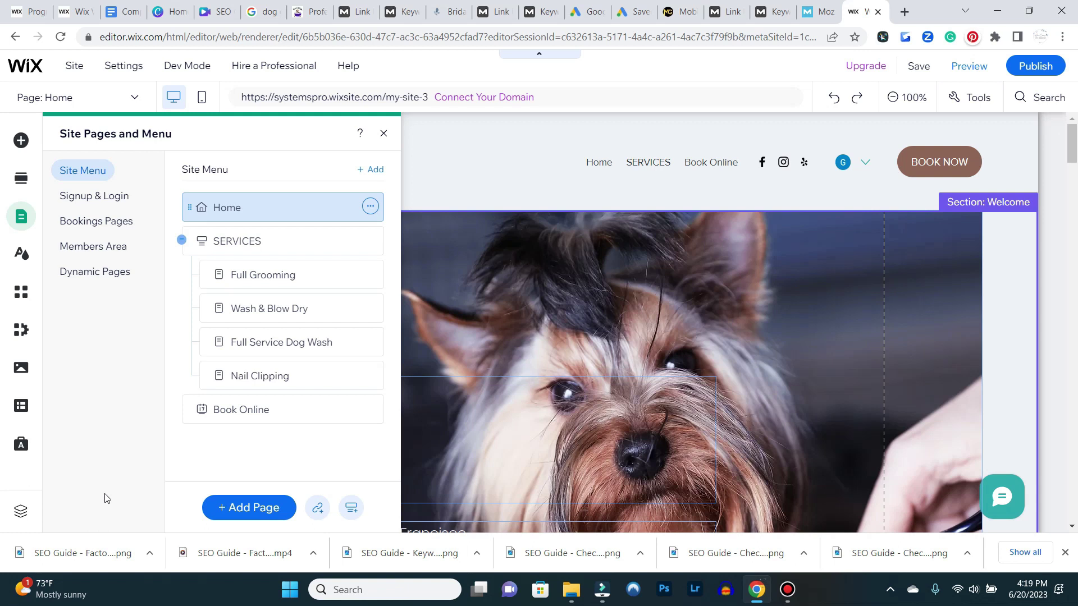
left_click(368, 212)
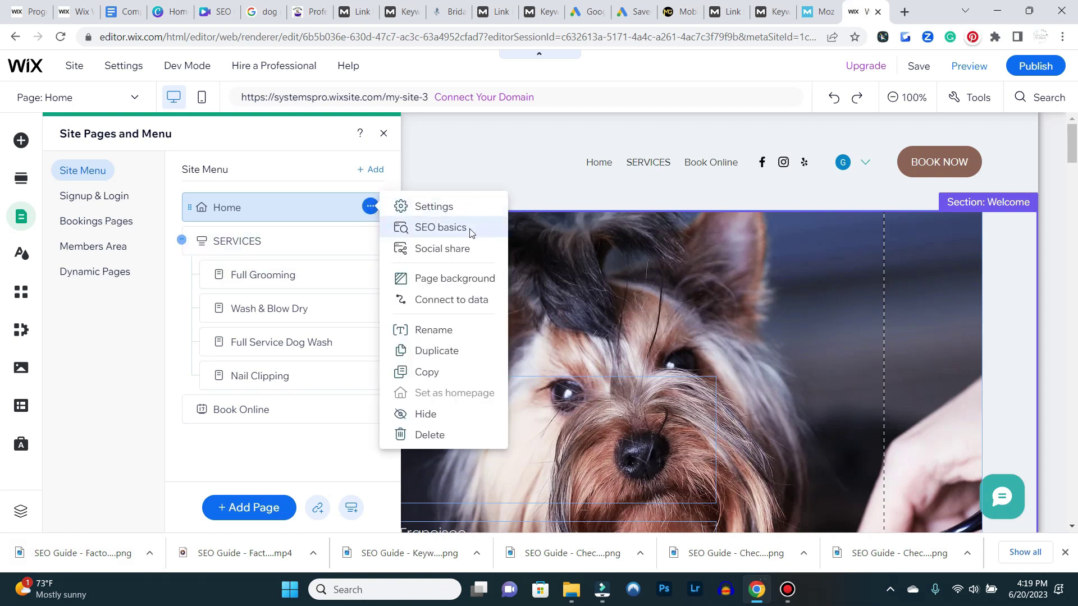
left_click(470, 233)
mouse_move(620, 323)
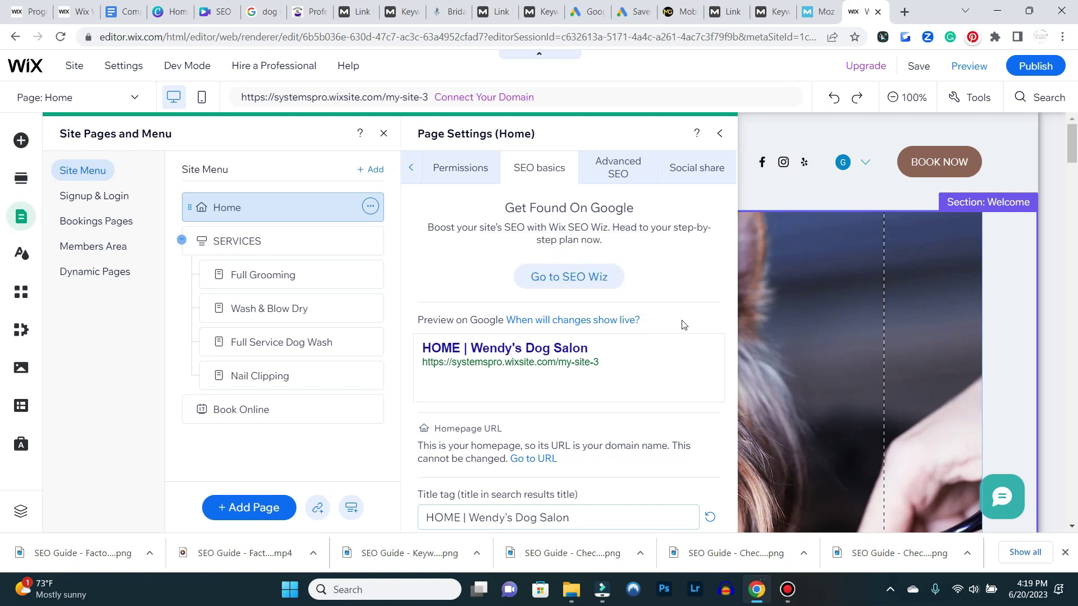
scroll(538, 293, "down", 1)
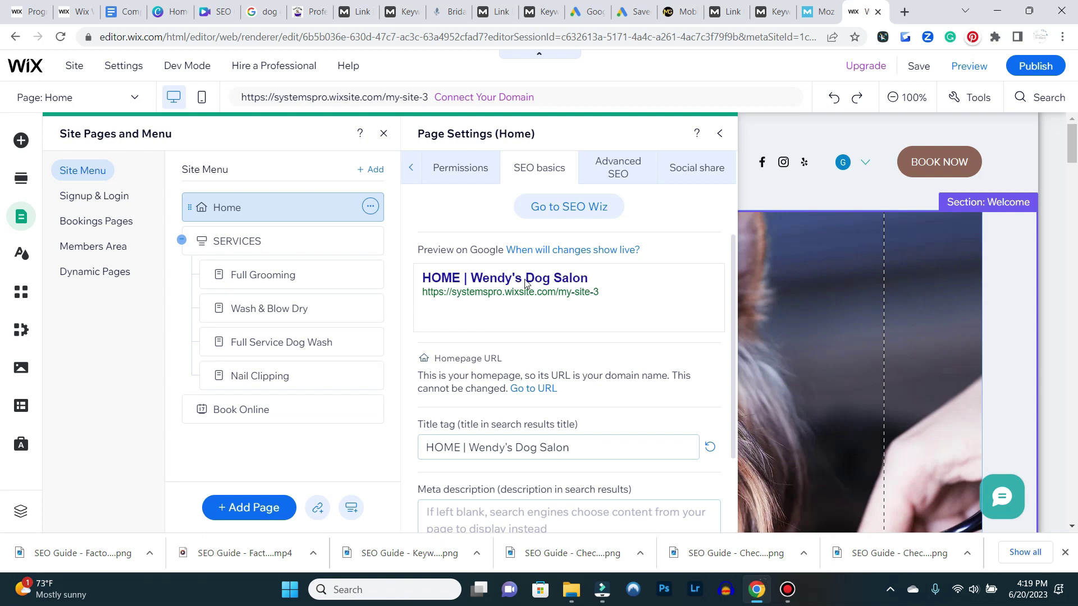
scroll(525, 283, "down", 1)
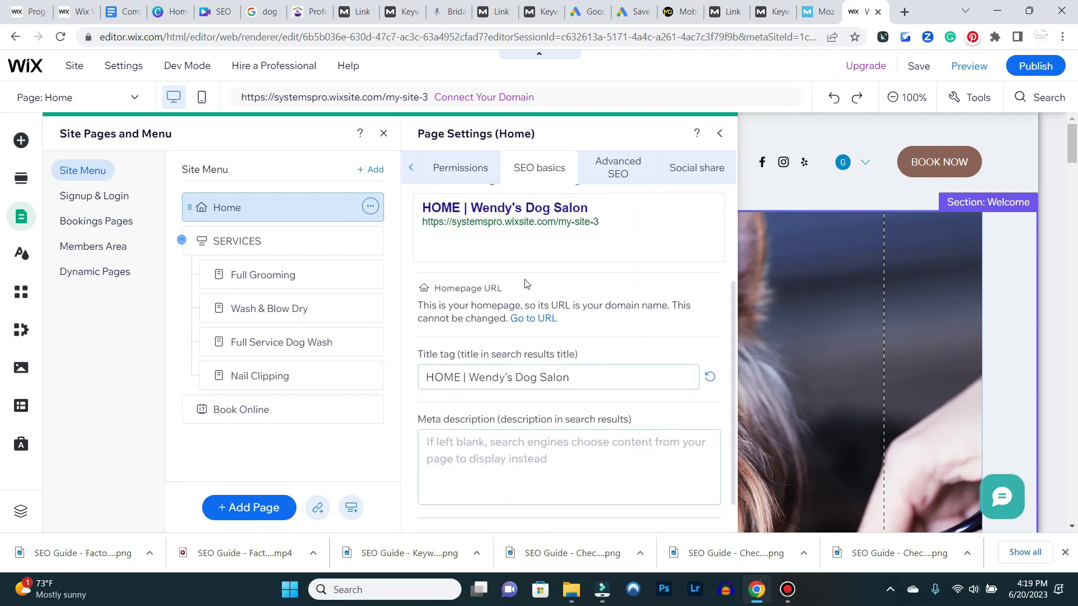
Replace "HOME" in the Home page's title tag so it reads "Dog Grooming Las Vegas | Wendy's Dog Salon"
left_click(462, 379)
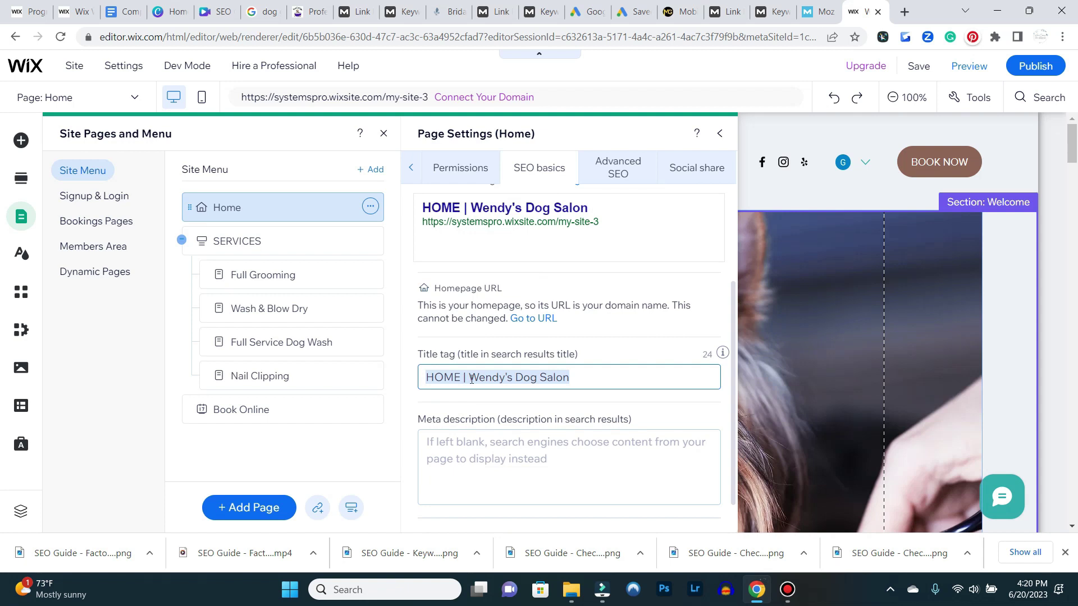
left_click(470, 378)
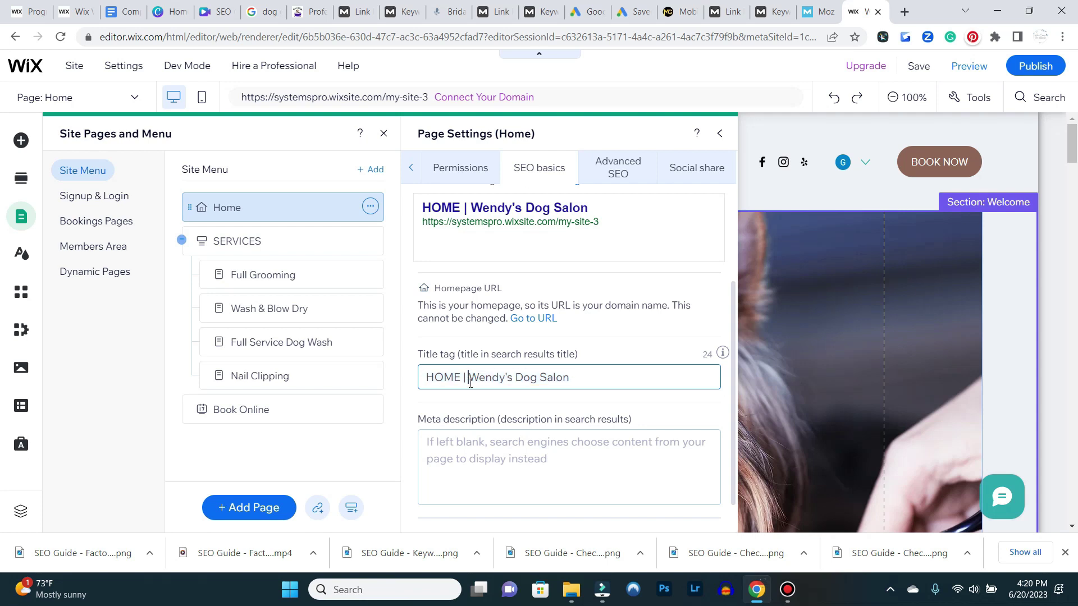
left_click_drag(461, 378, 411, 366)
type("Dog Gro")
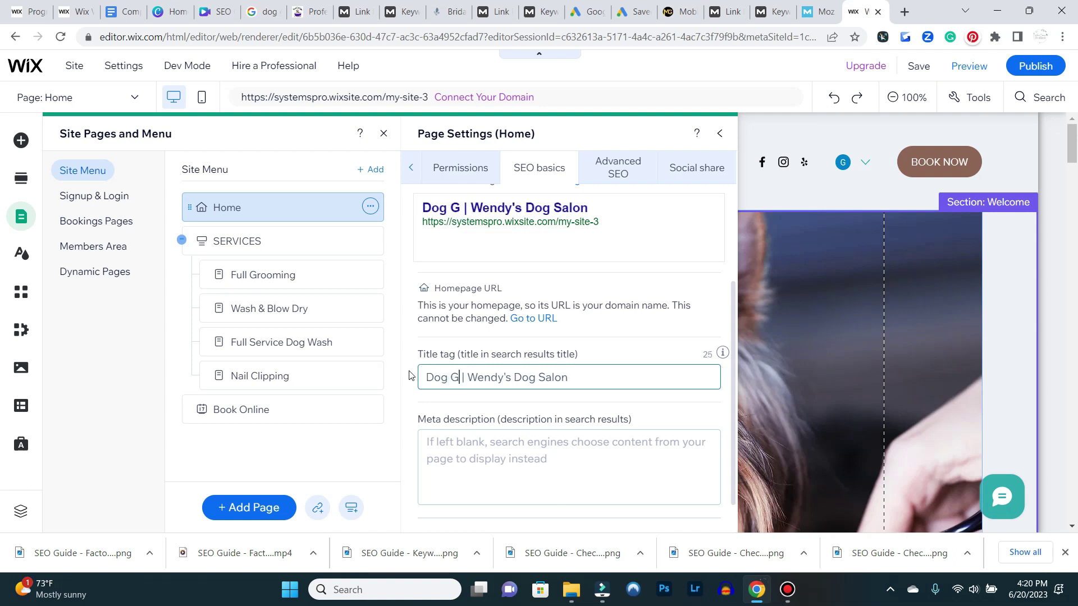
type("oming Las")
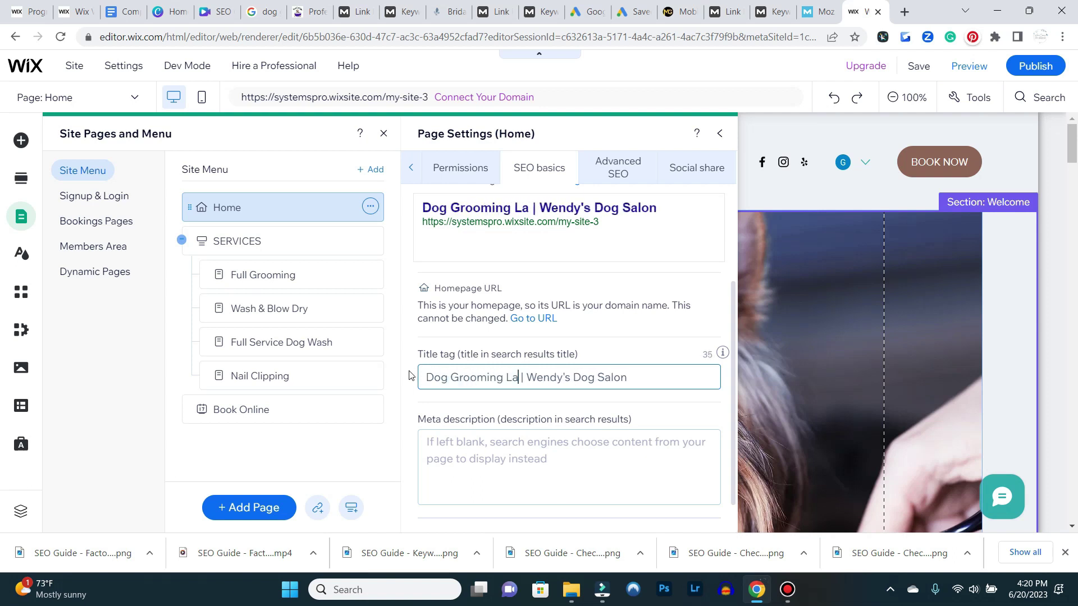
type(" Vegas")
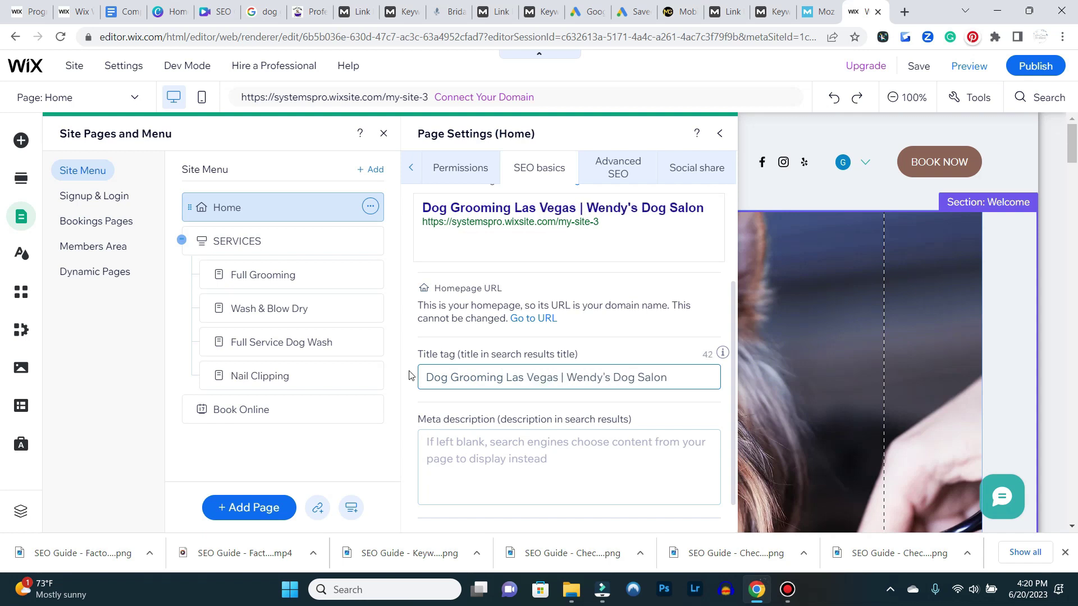
left_click(800, 329)
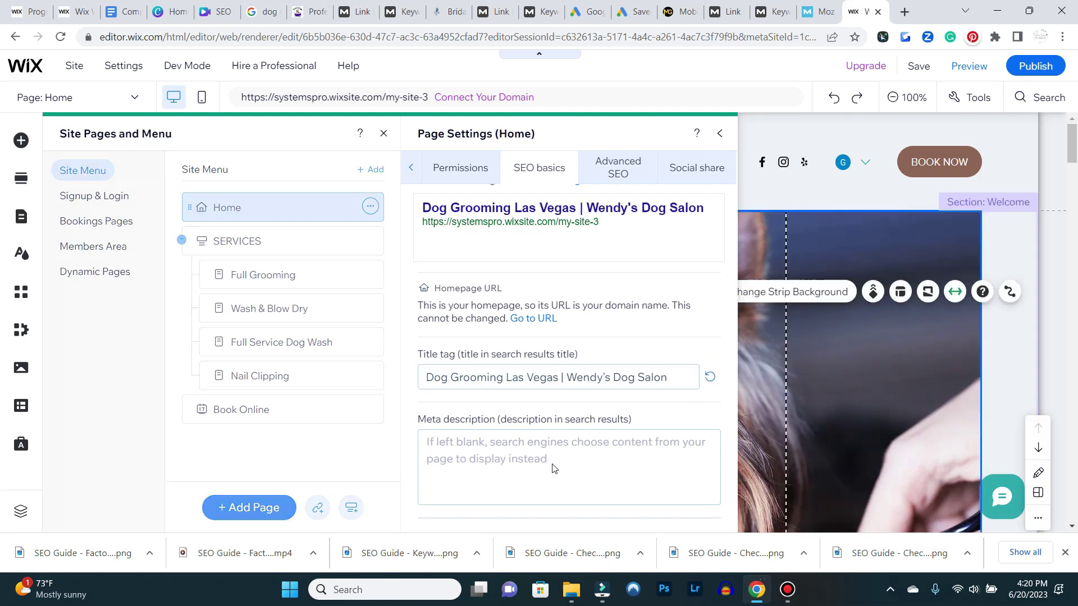
Reopen the Home page's SEO basics settings and go to the empty meta description
left_click(92, 97)
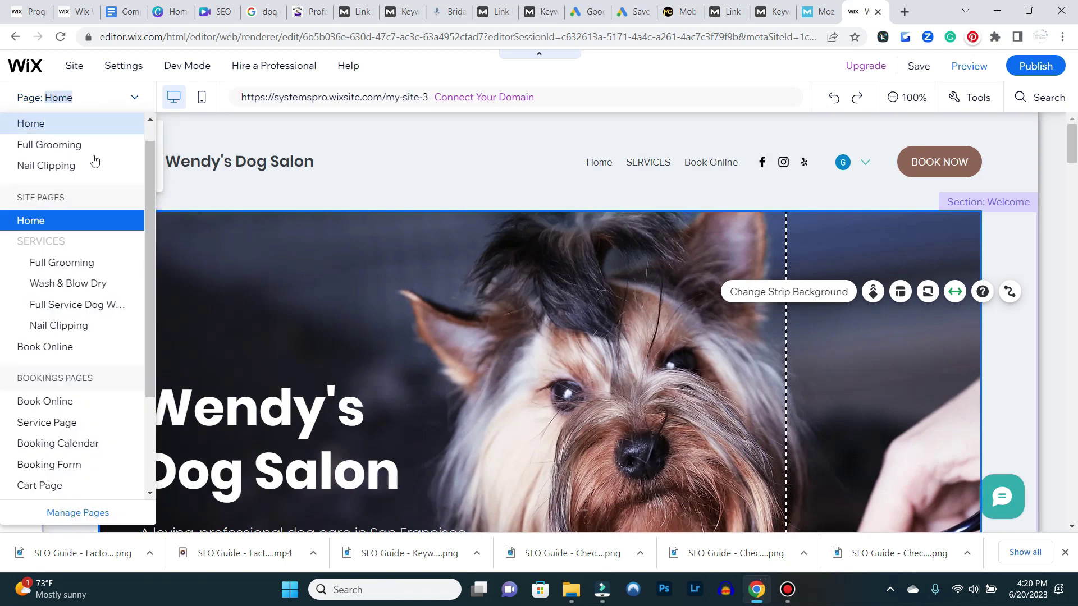
left_click(73, 513)
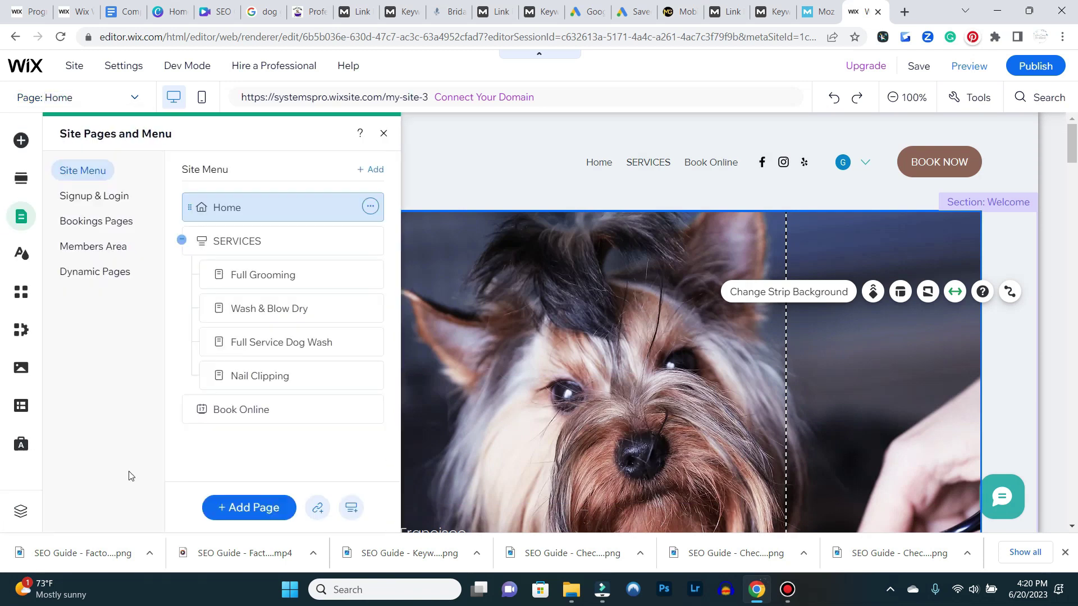
left_click(369, 206)
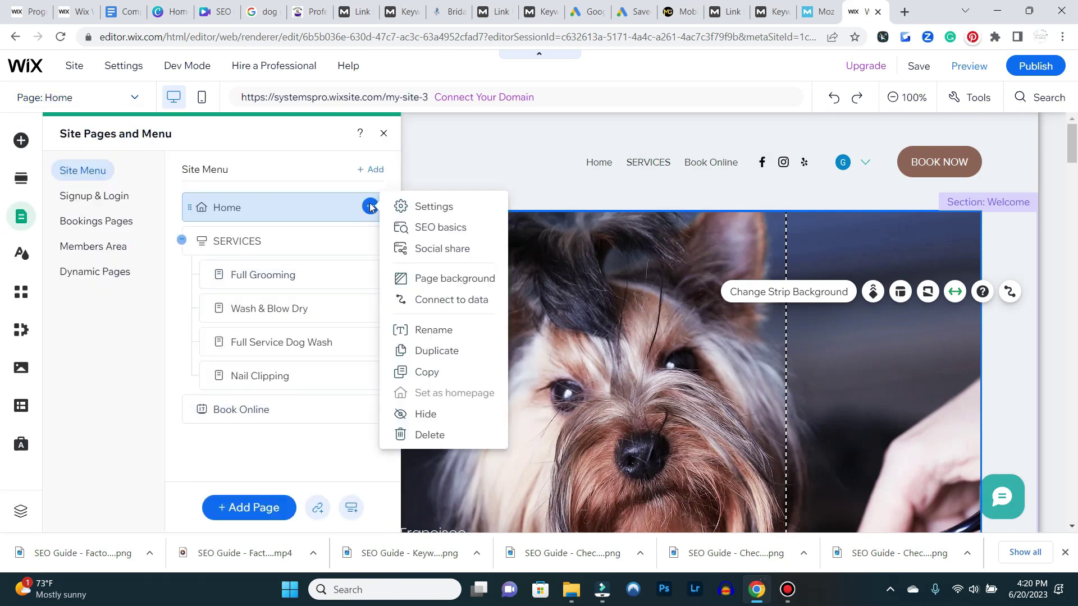
left_click(412, 230)
scroll(615, 348, "down", 3)
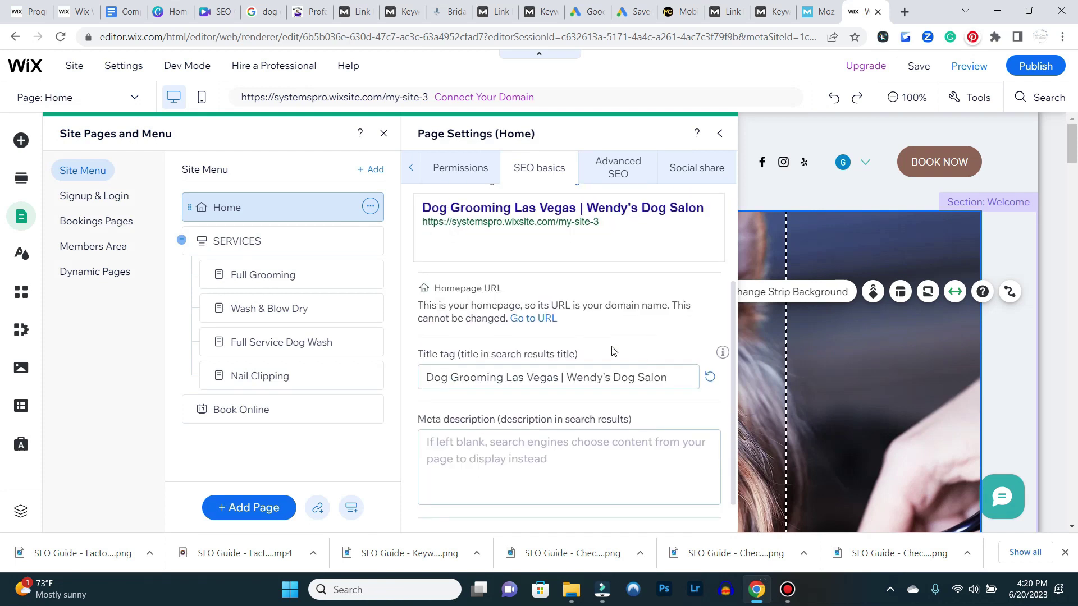
left_click(540, 455)
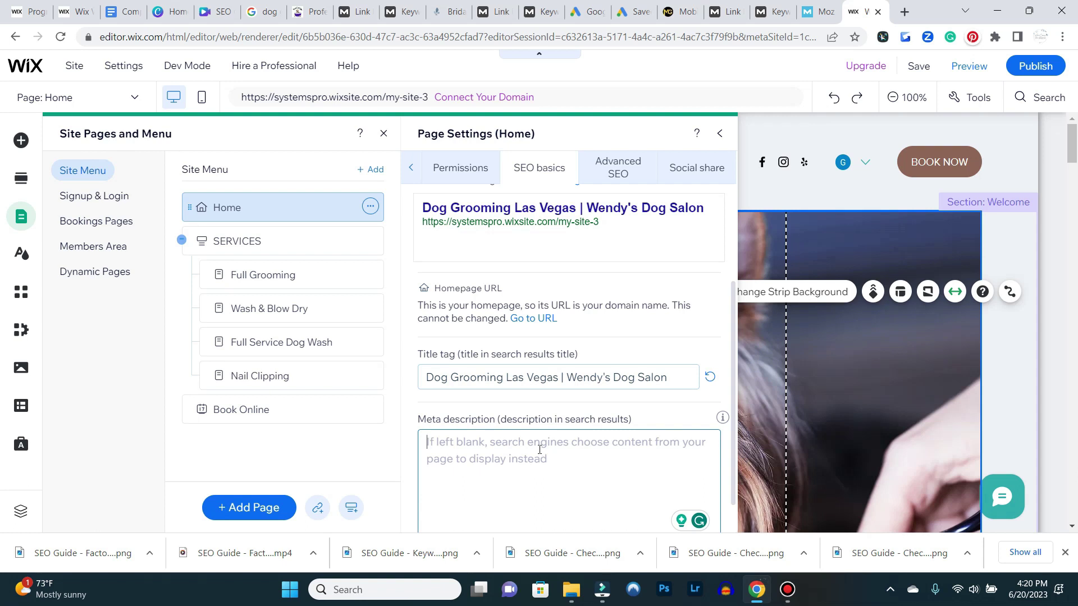
Close the page settings and extend the services section's lower edge to make room below its BOOK NOW button
left_click(719, 133)
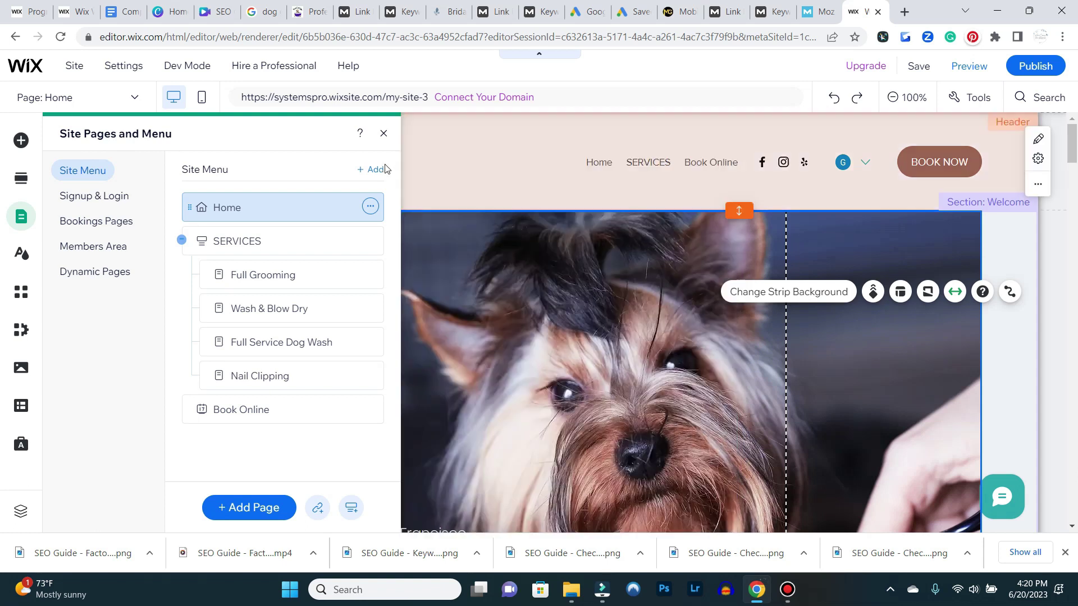
left_click(385, 134)
scroll(553, 287, "down", 10)
scroll(553, 288, "down", 12)
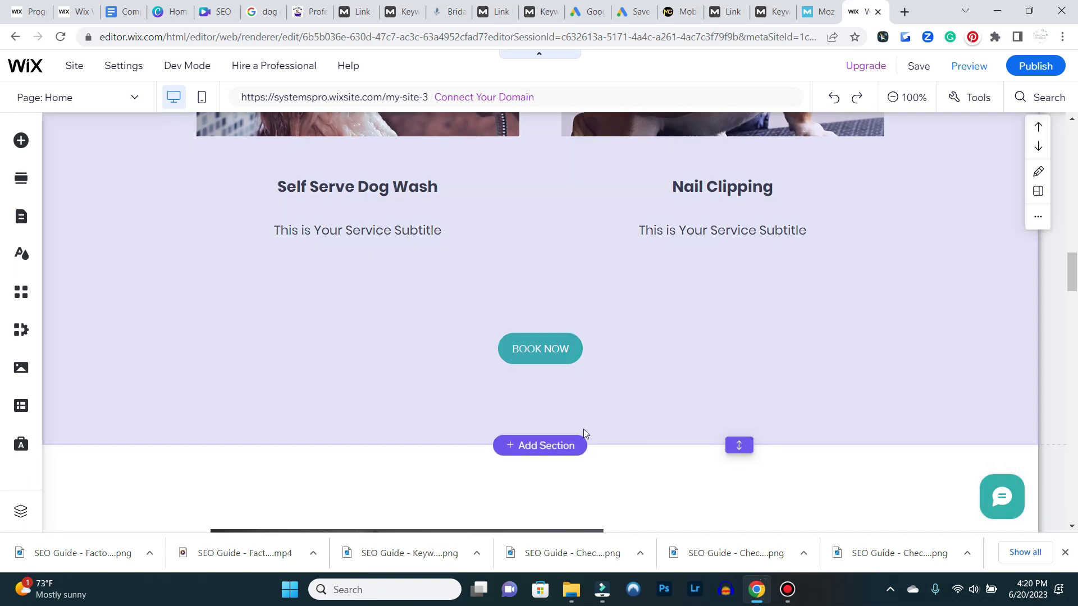
scroll(584, 429, "down", 4)
scroll(659, 309, "up", 3)
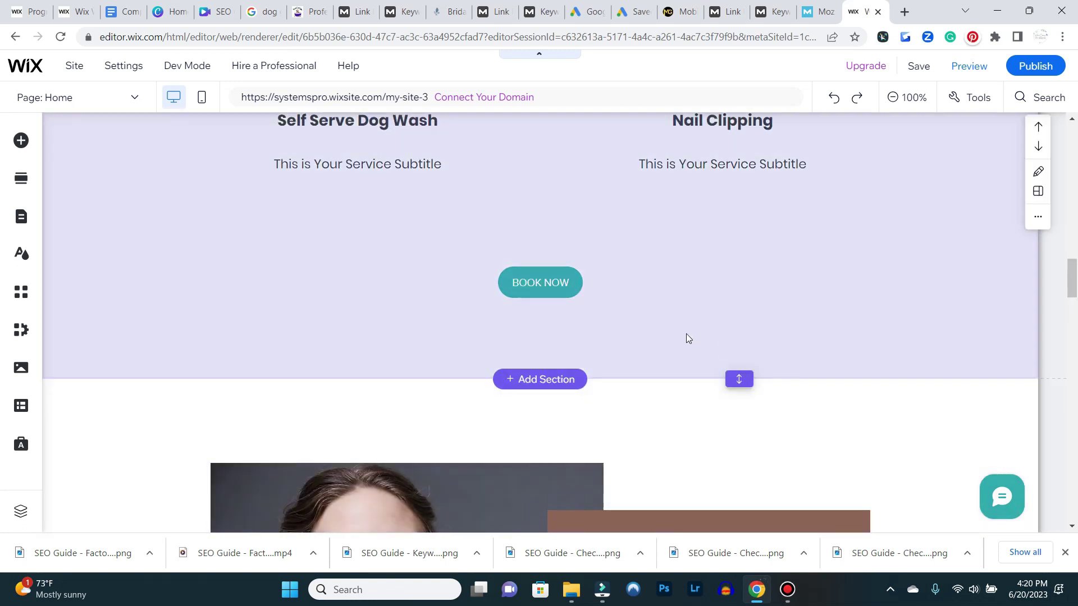
left_click_drag(739, 379, 746, 510)
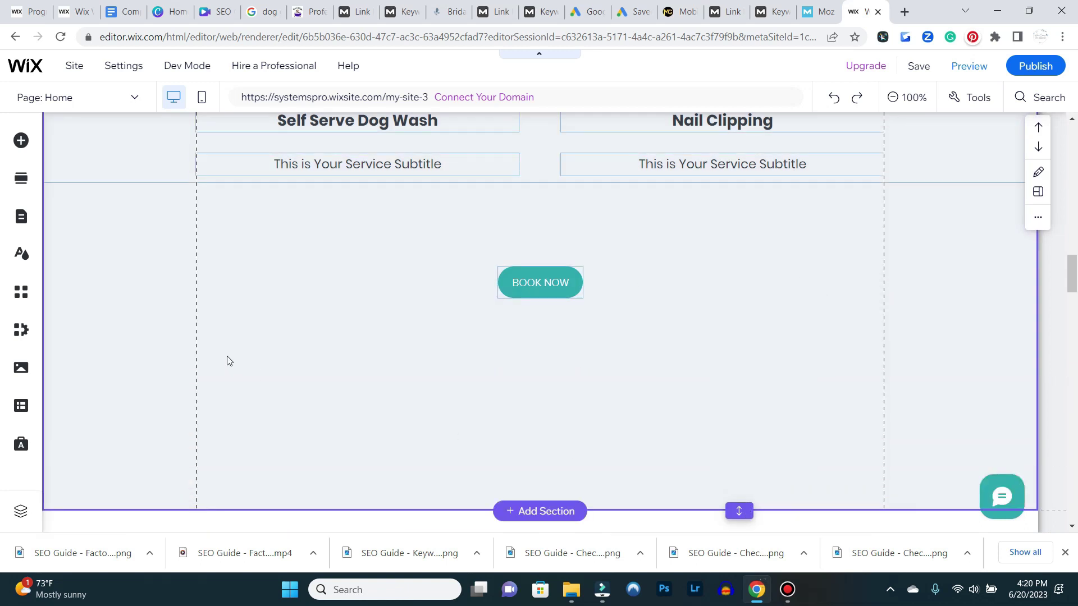
Add a paragraph text element to the empty space below the services section's BOOK NOW button
left_click(23, 142)
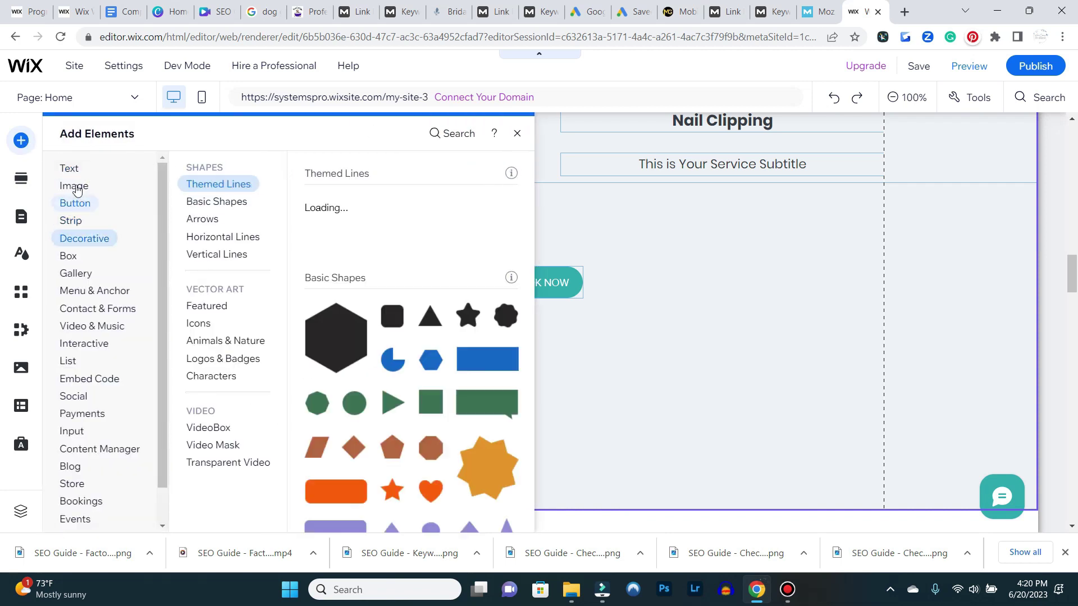
mouse_move(75, 170)
left_click_drag(332, 494, 461, 380)
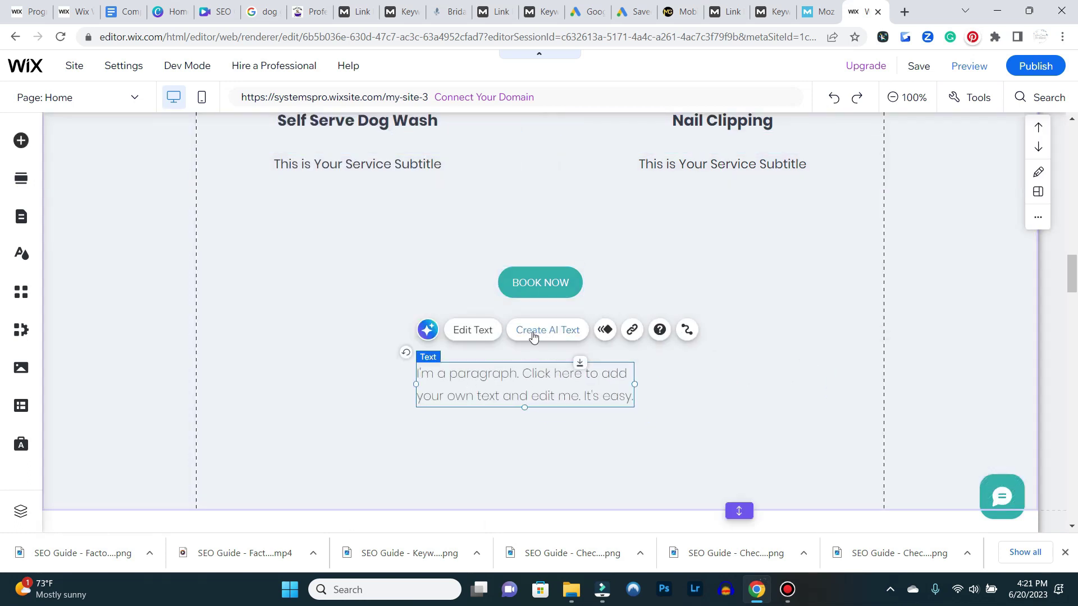
Start AI text creation for the new paragraph and enter "Wendy's Dog Salon" as the business type
left_click(534, 336)
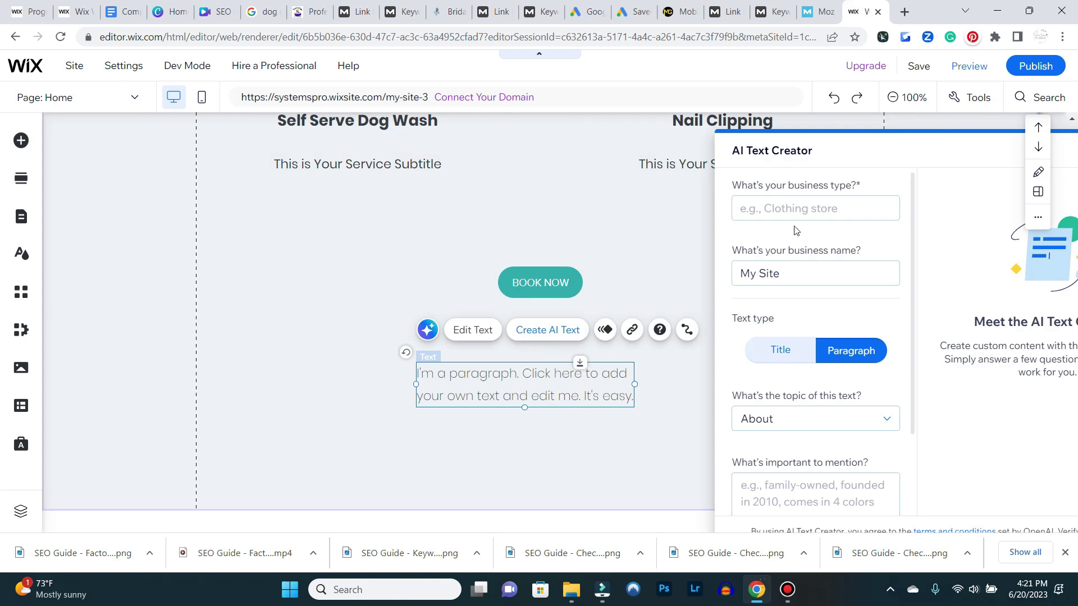
type("Wedd")
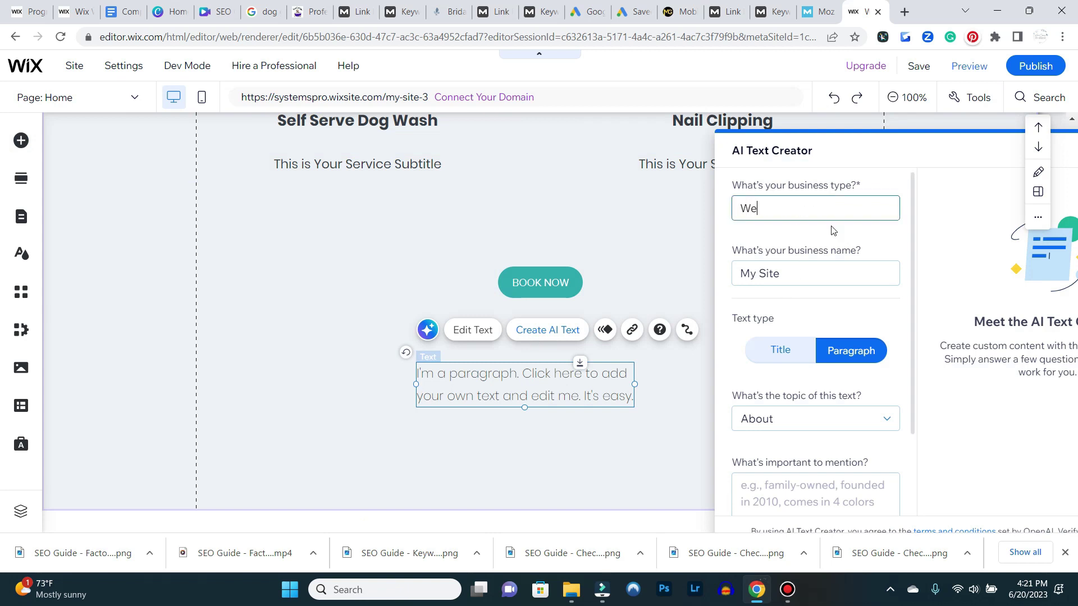
key("BackSpace")
type("n")
key("BackSpace")
key("BackSpace")
type("ndy's Dog Salon")
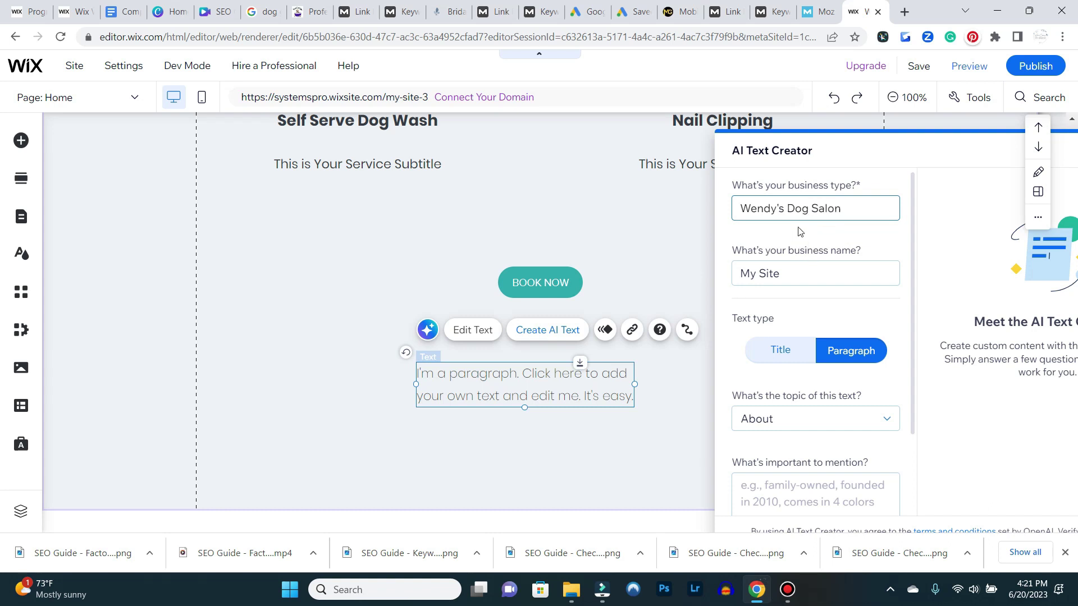
Move "Wendy's Dog Salon" from the business type to the business name, replacing "My Site"
triple_click(797, 209)
right_click(797, 209)
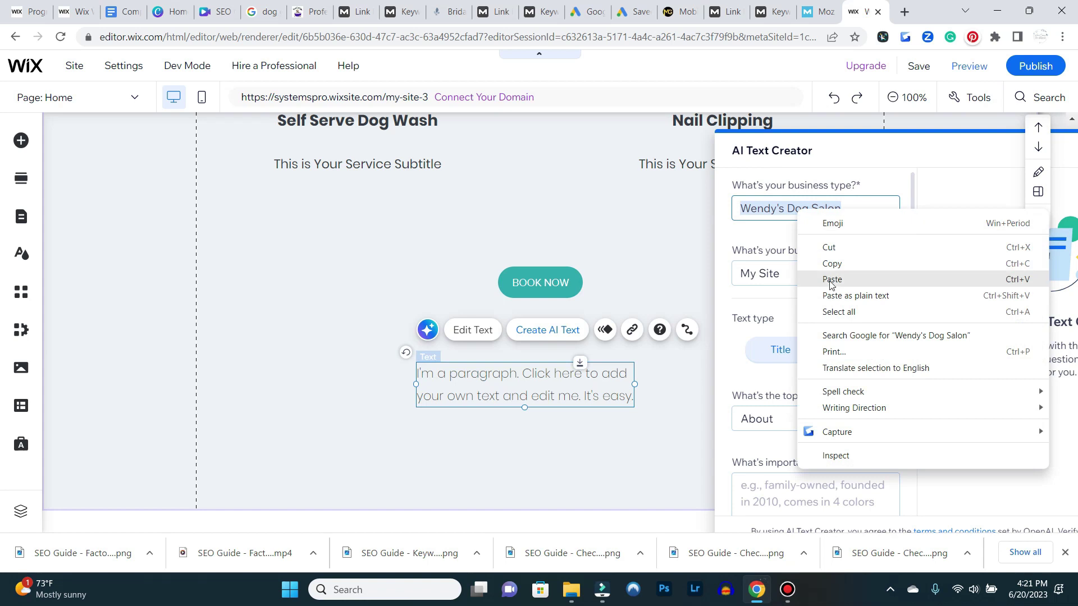
left_click(831, 247)
left_click(752, 282)
right_click(752, 281)
left_click(783, 348)
left_click(769, 204)
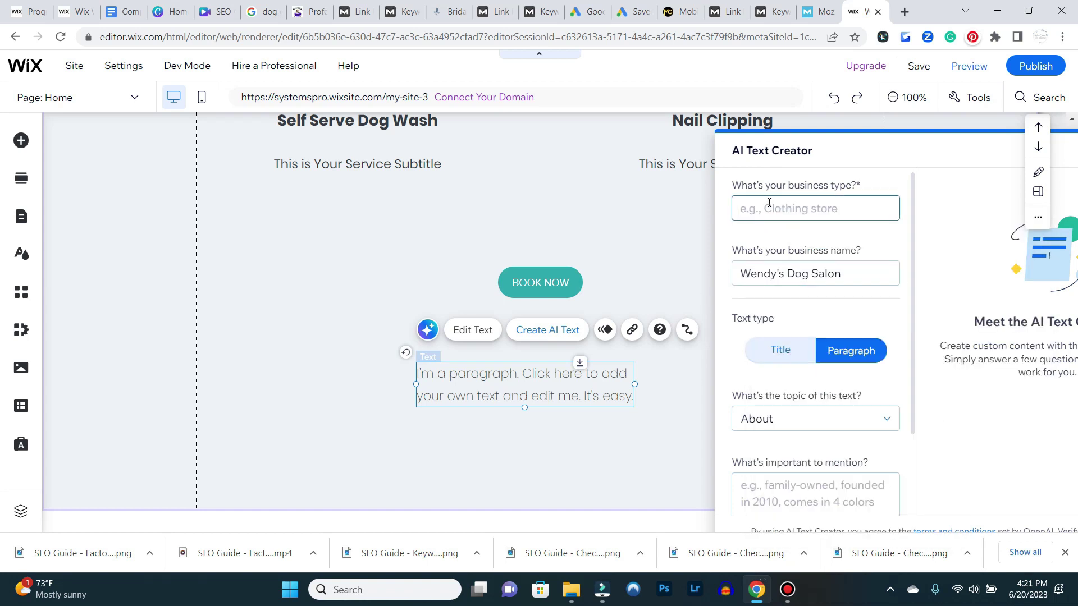
Describe the business as Dog Grooming in the AI Text Creator and keep About as the topic of the text
type("Dog")
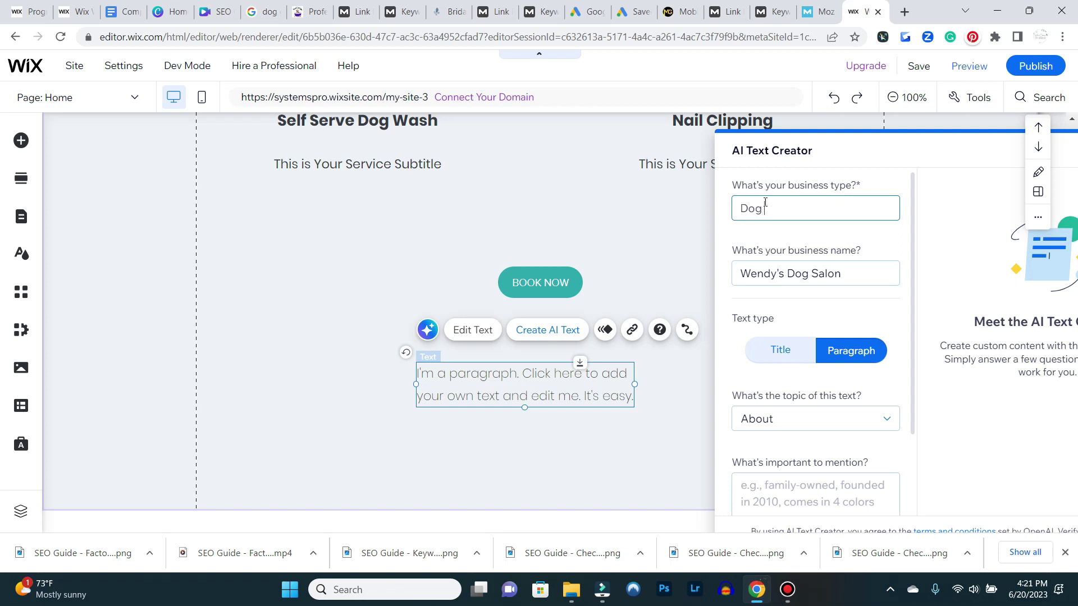
type(" Grooming")
scroll(808, 292, "down", 2)
left_click(820, 318)
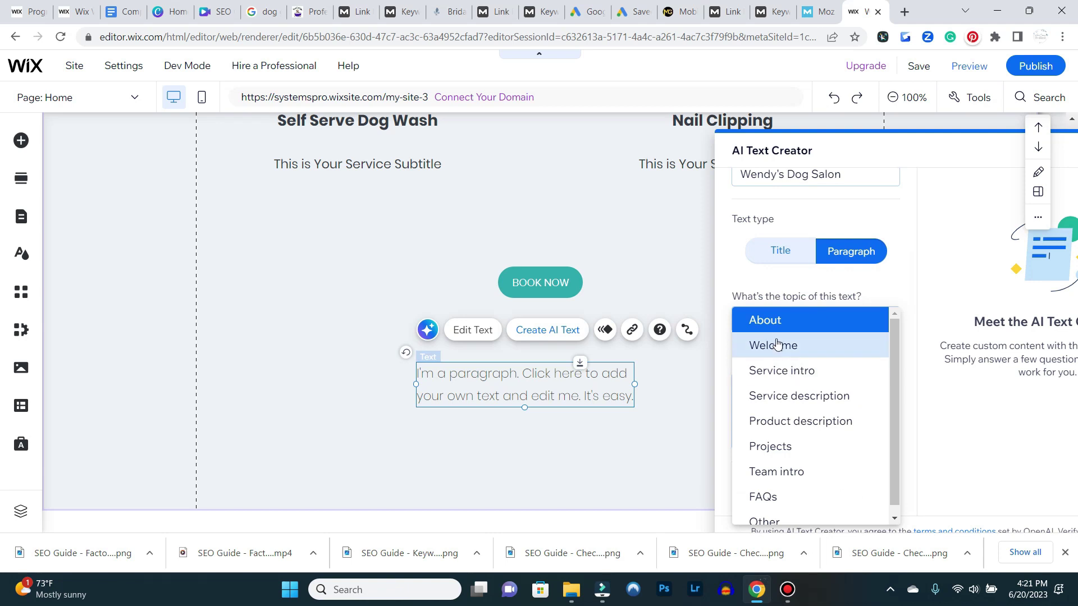
key("Escape")
List Mobile dog grooming, dog groomers and Las Vegas on separate lines as what is important to mention in the AI text
left_click(776, 394)
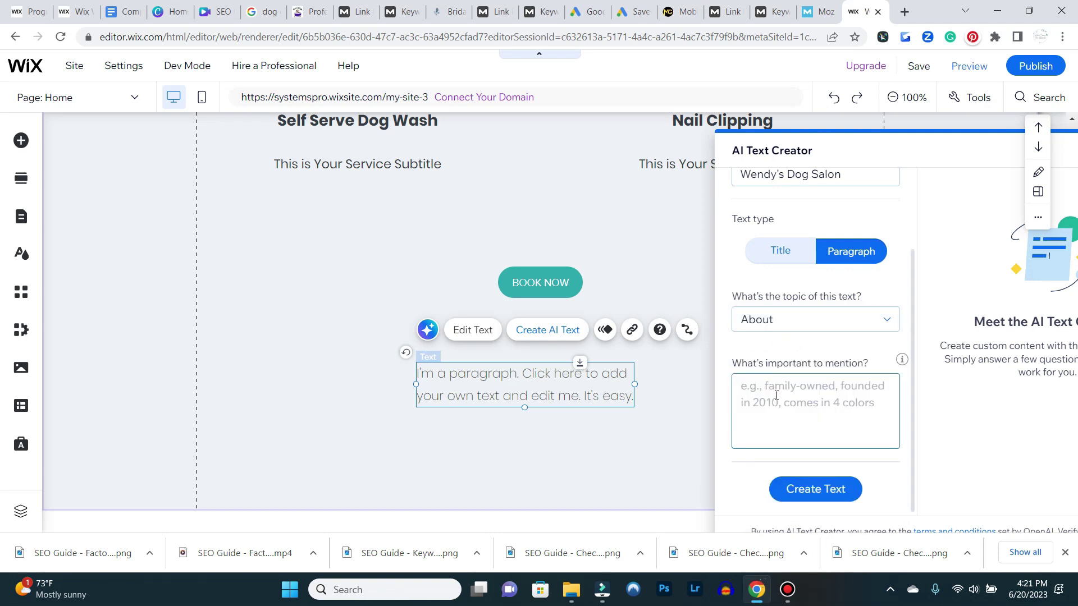
type("Mobile D")
key("BackSpace")
type("dog grooming")
key("Return")
type("dog groomers")
key("Return")
type("Las Vegs")
key("BackSpace")
type("as")
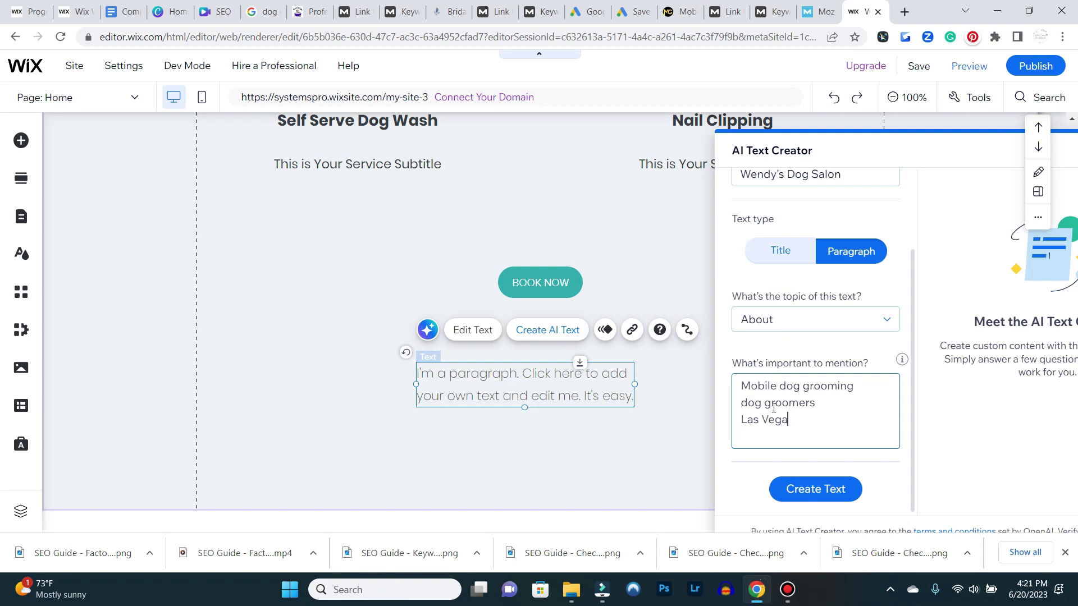
Generate the AI paragraph suggestions and review the first two options
left_click(845, 489)
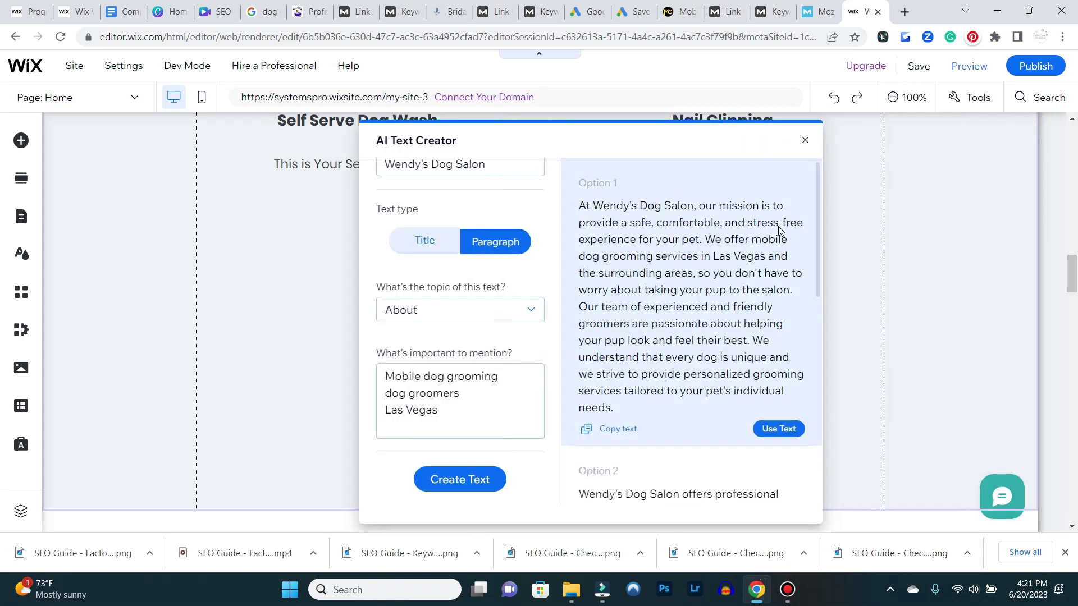
scroll(646, 261, "down", 4)
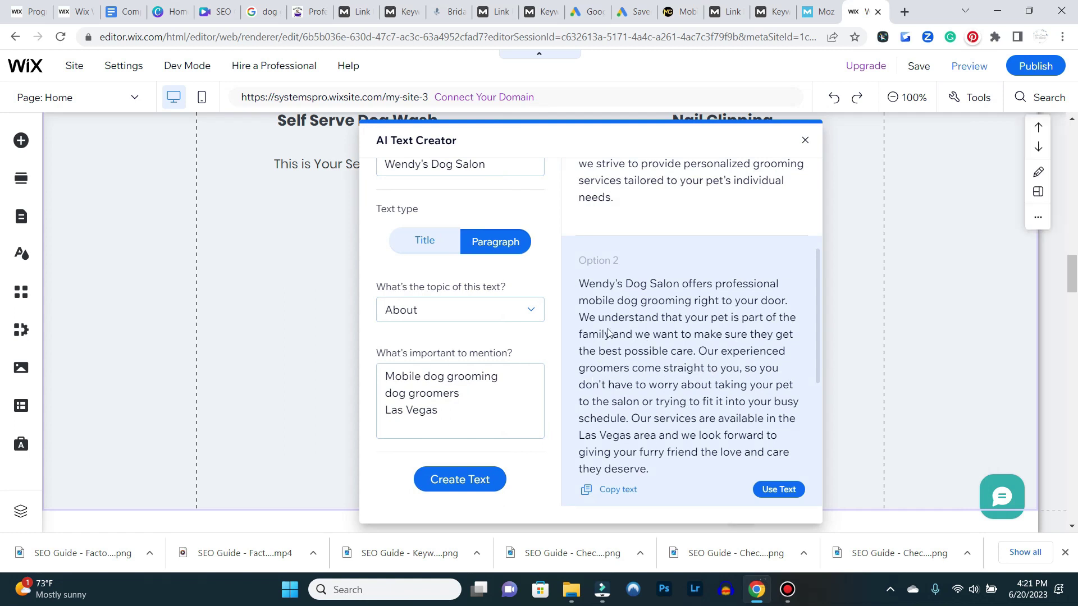
scroll(681, 354, "up", 4)
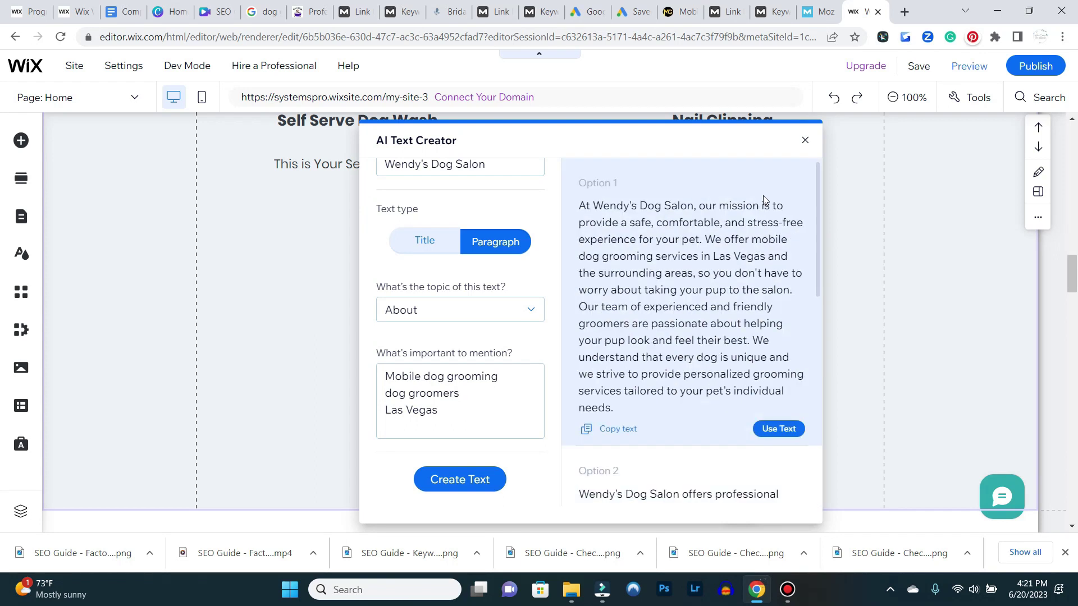
Close the AI Text Creator without using a suggestion and delete the placeholder paragraph below the BOOK NOW button
left_click(807, 138)
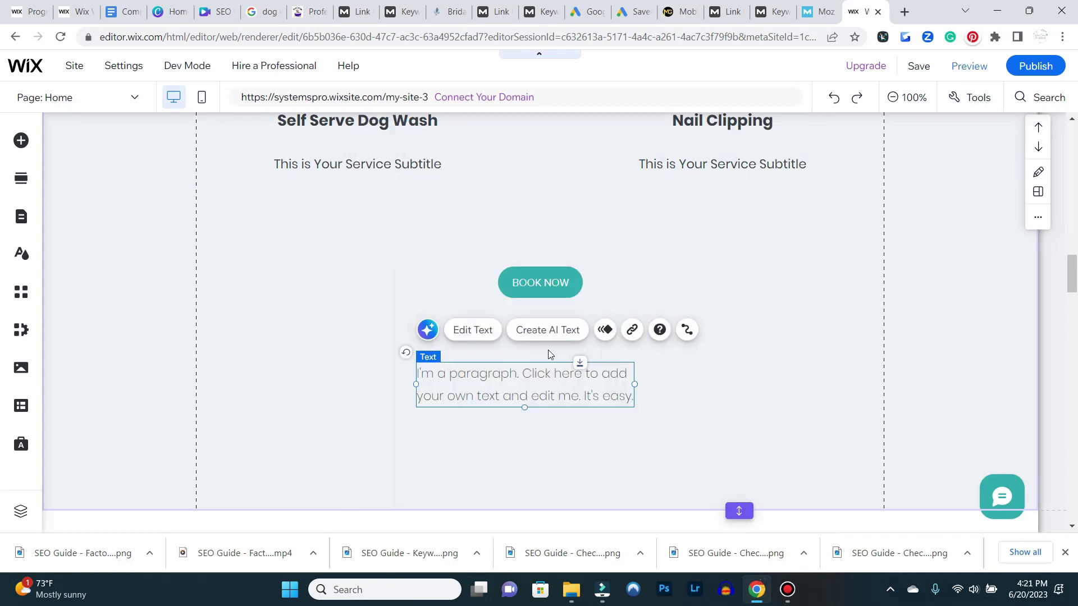
key("Delete")
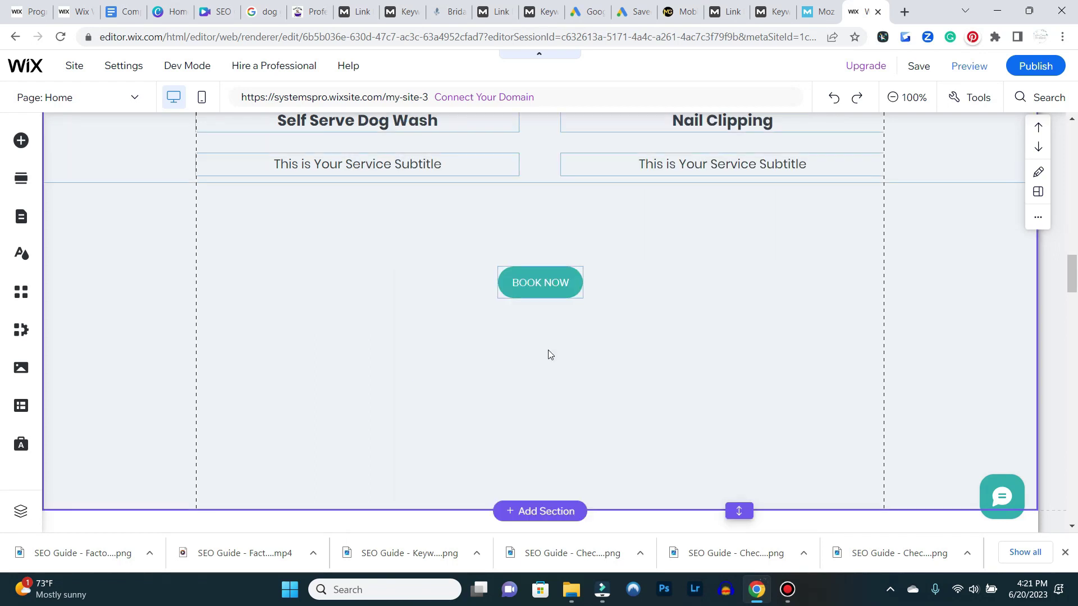
Open the Home page's SEO basics settings at the title tag and meta description fields
left_click(99, 104)
left_click(80, 514)
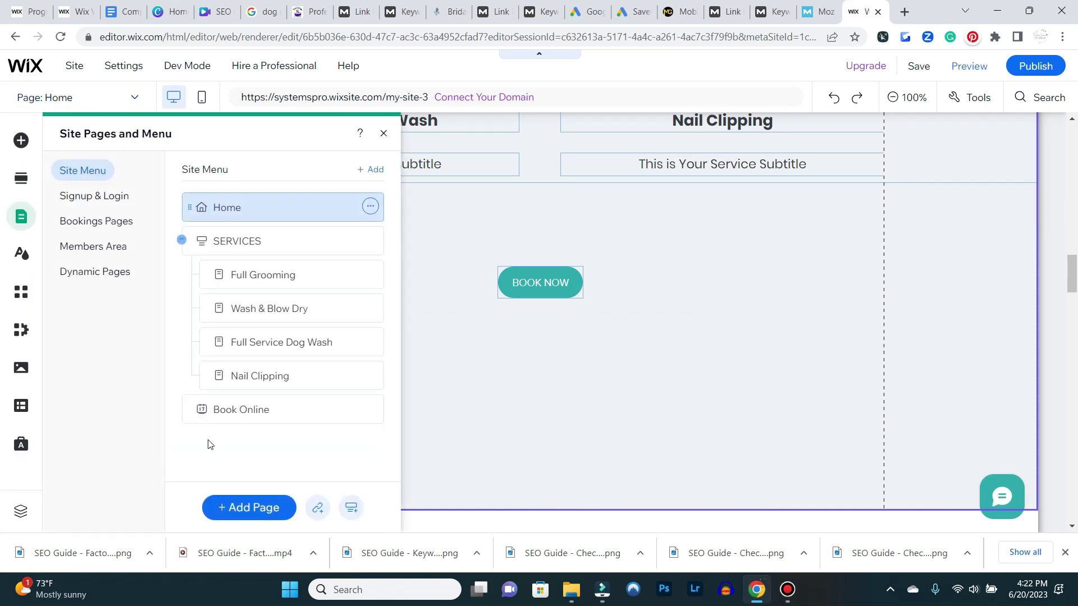
left_click(372, 207)
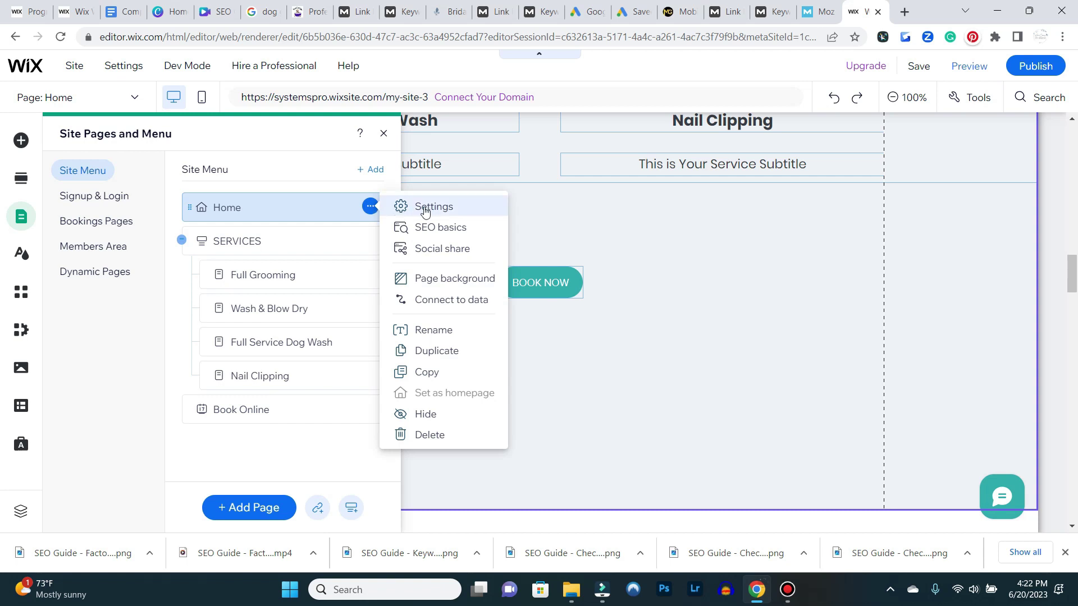
left_click(426, 227)
scroll(498, 371, "down", 3)
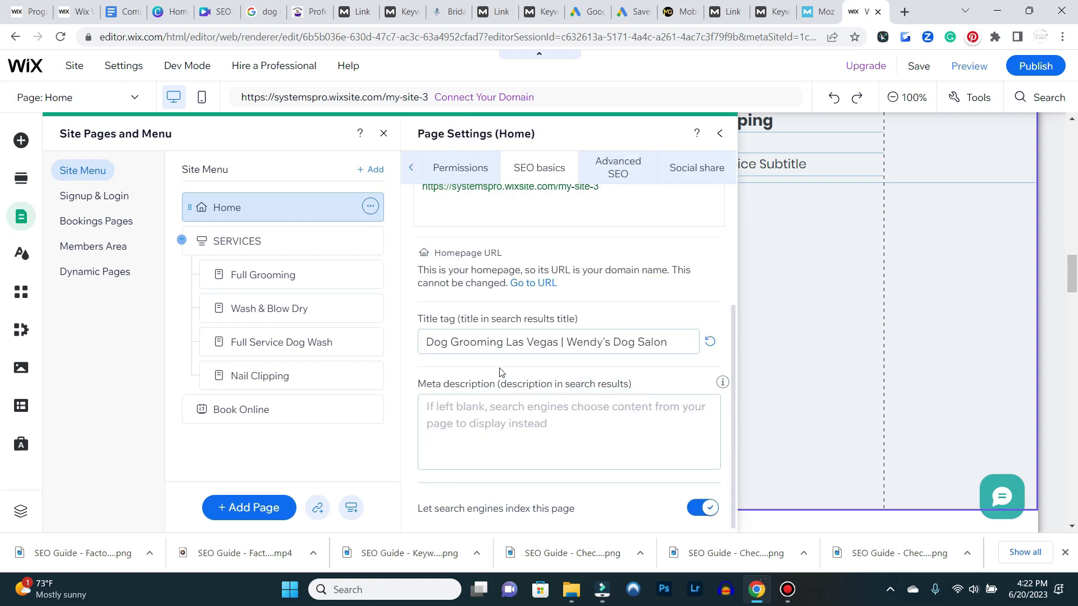
Begin the Home page's meta description with "Wendy's Dog Salon offers dog grooming in the Las Vegas & Henderson areas."
left_click(511, 408)
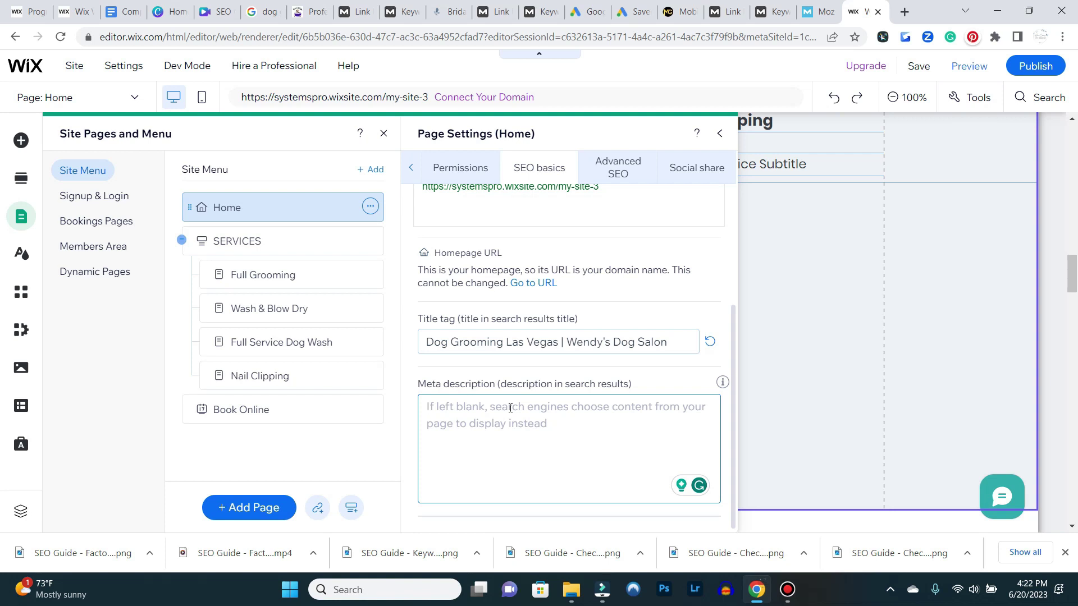
type("W")
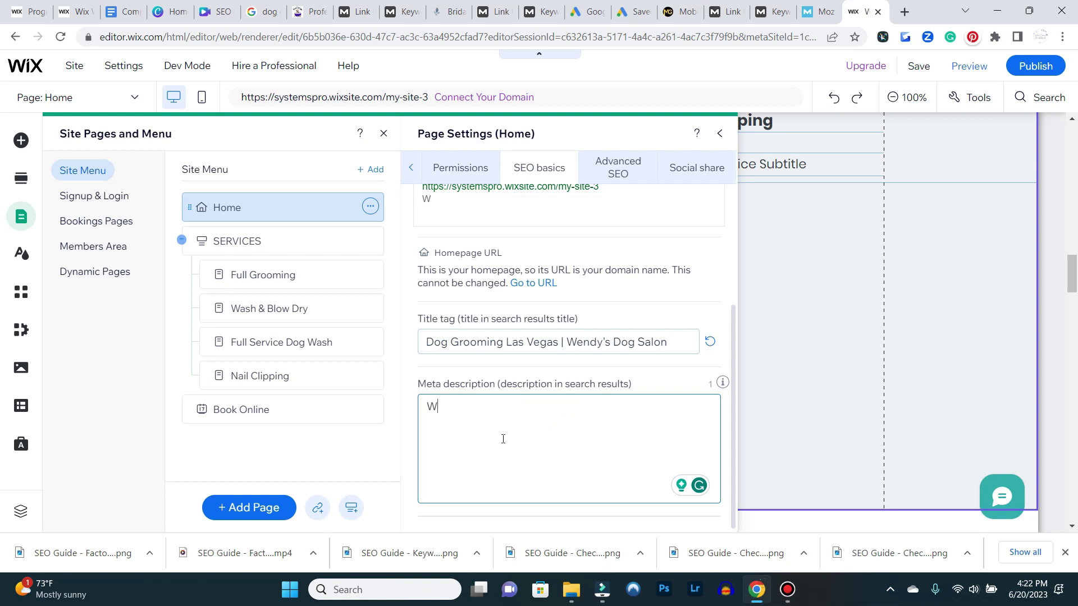
type("endy's Dog Salonoffer")
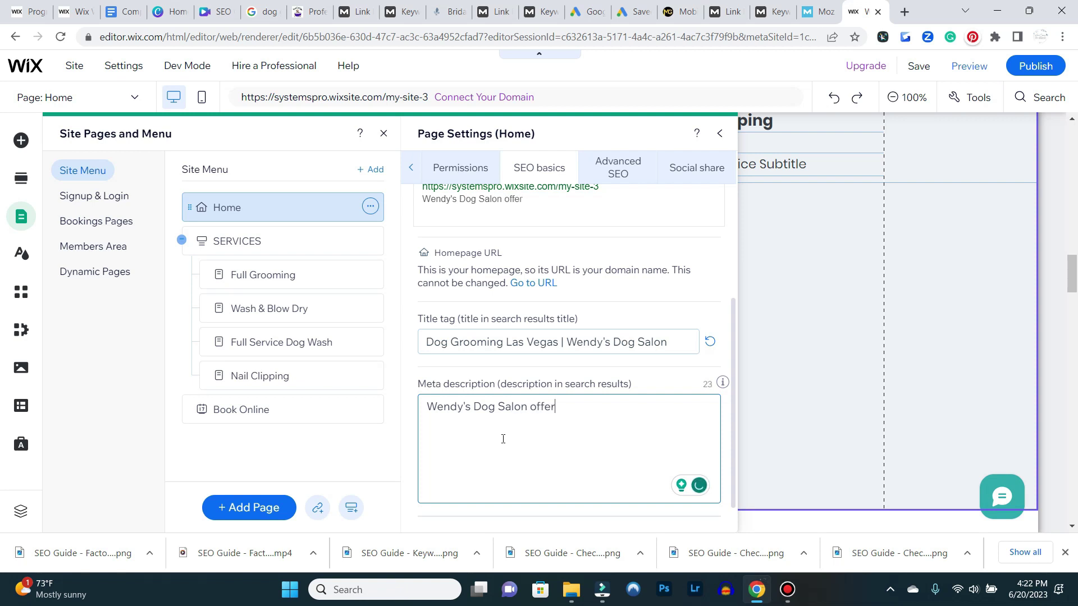
type("s dog groom")
key("BackSpace")
type("oming ")
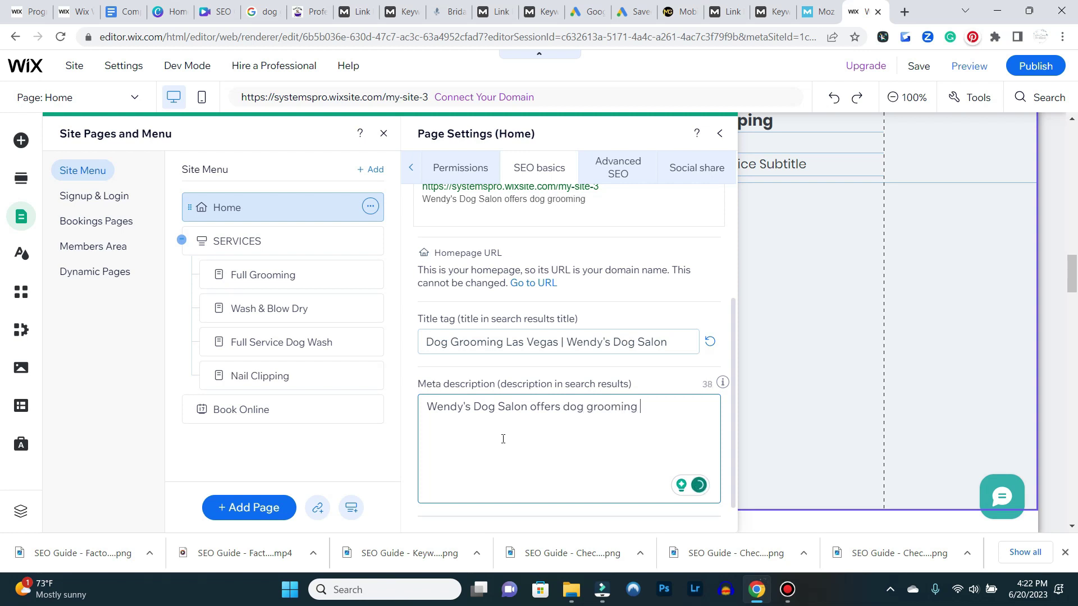
type("in the Las Vegas")
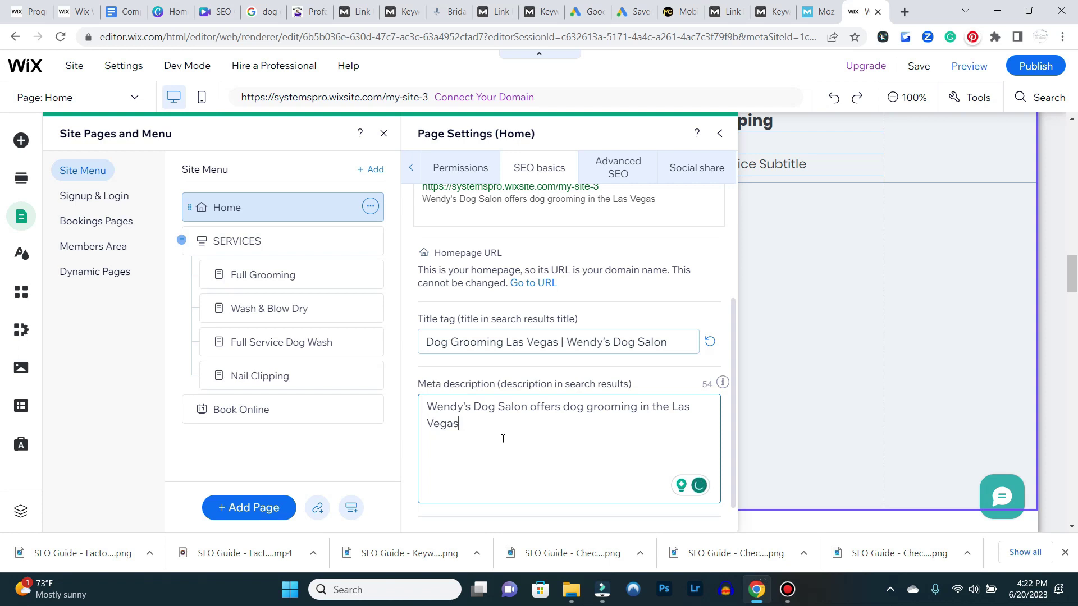
type("& Henderson areas ")
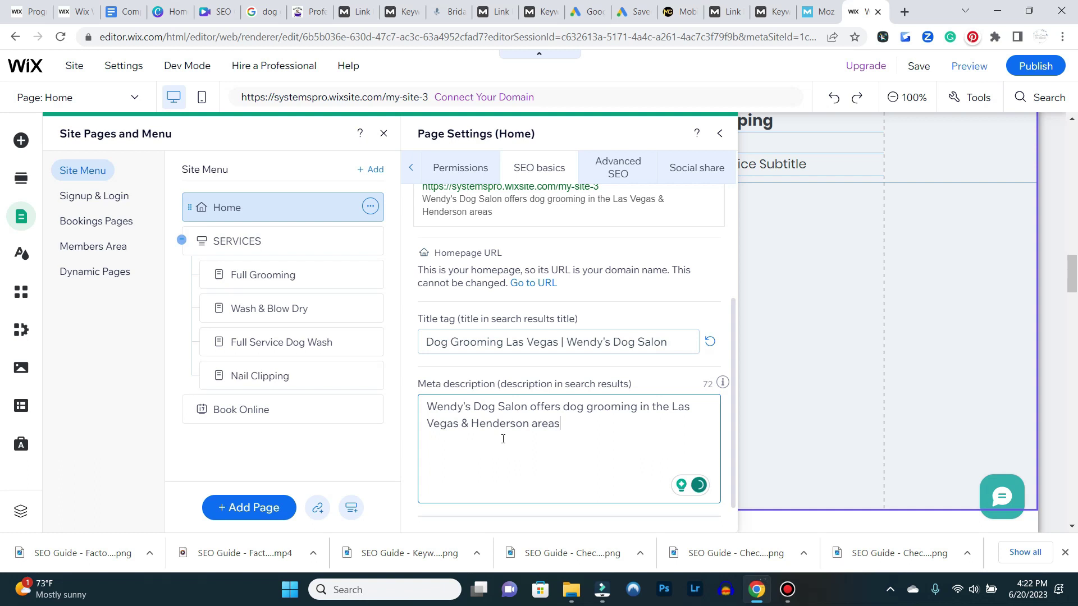
type(".")
Continue the meta description with "Our dog groomers offer walk in and on-location services including"
type("Our dog groomers ")
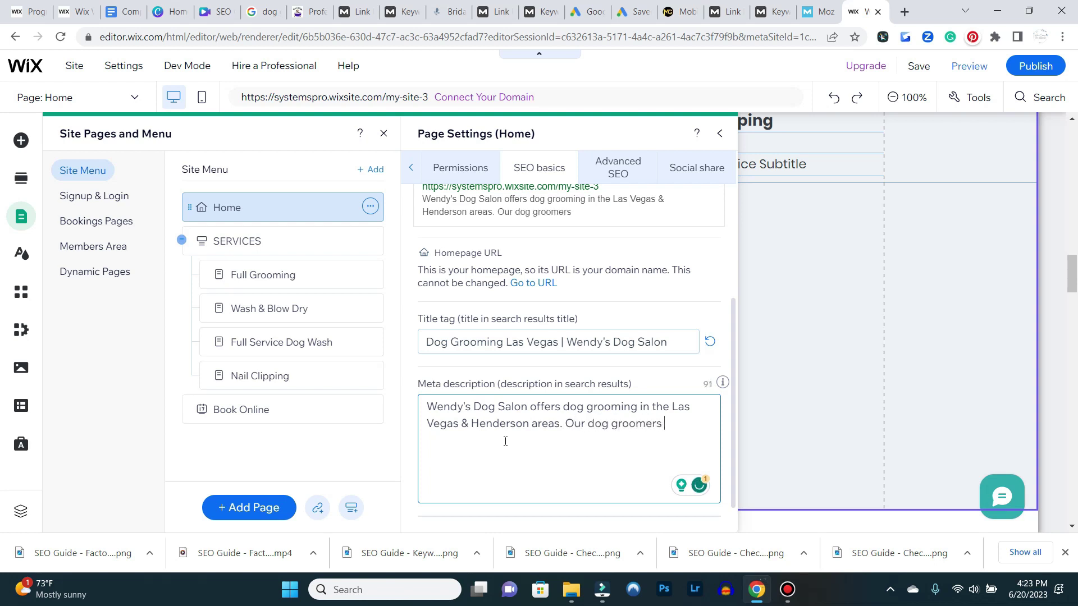
type("offer walk in")
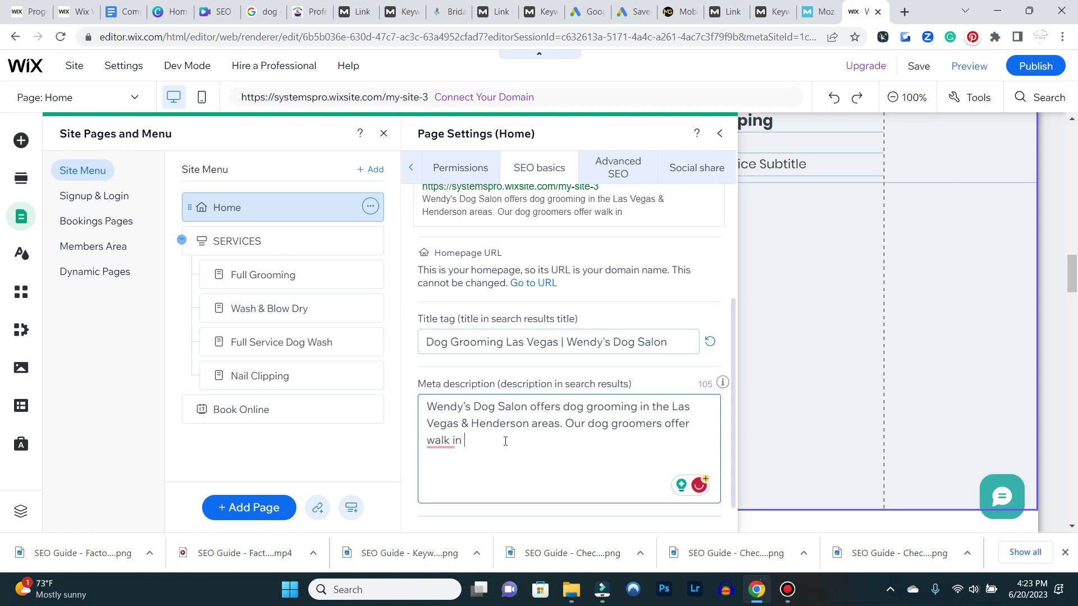
key("BackSpace")
type(",")
type(" on")
key("BackSpace")
key("BackSpace")
type("on")
key("BackSpace")
key("BackSpace")
key("BackSpace")
key("BackSpace")
key("BackSpace")
type("and on-l")
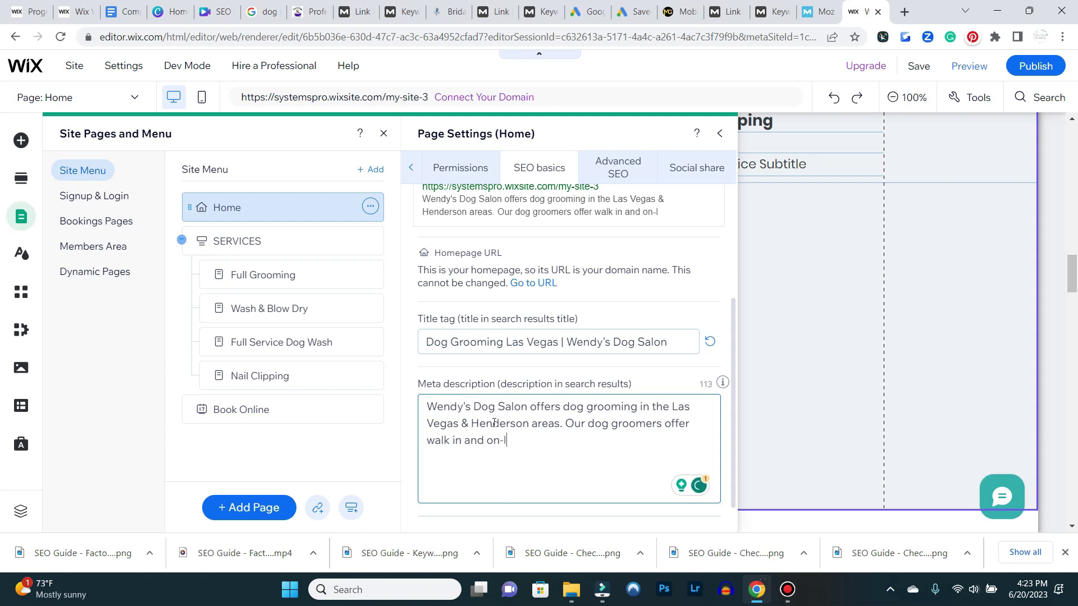
type("ocation se")
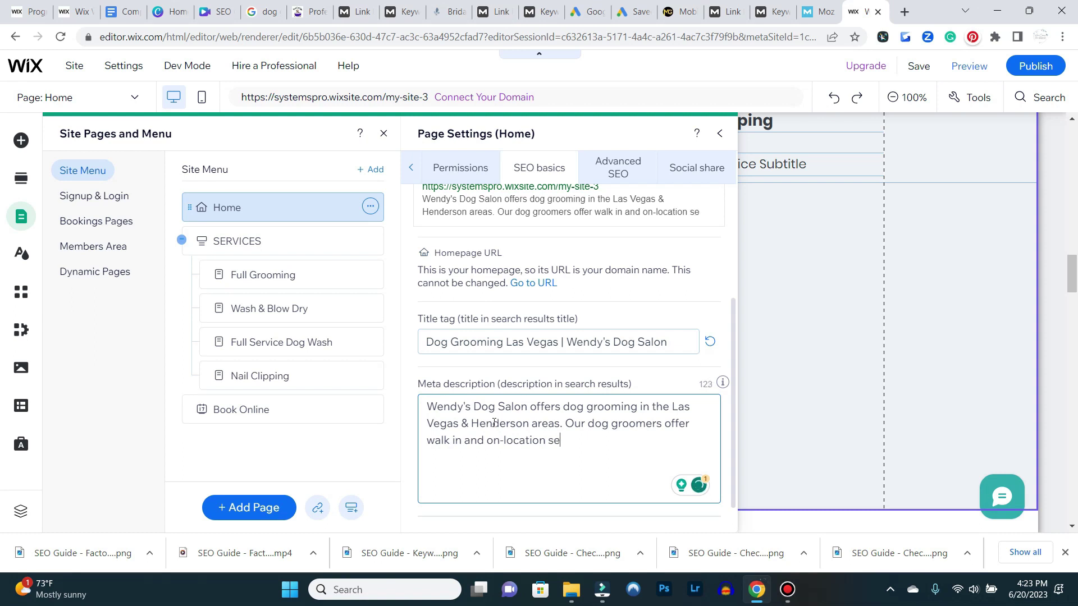
type("rvices including f")
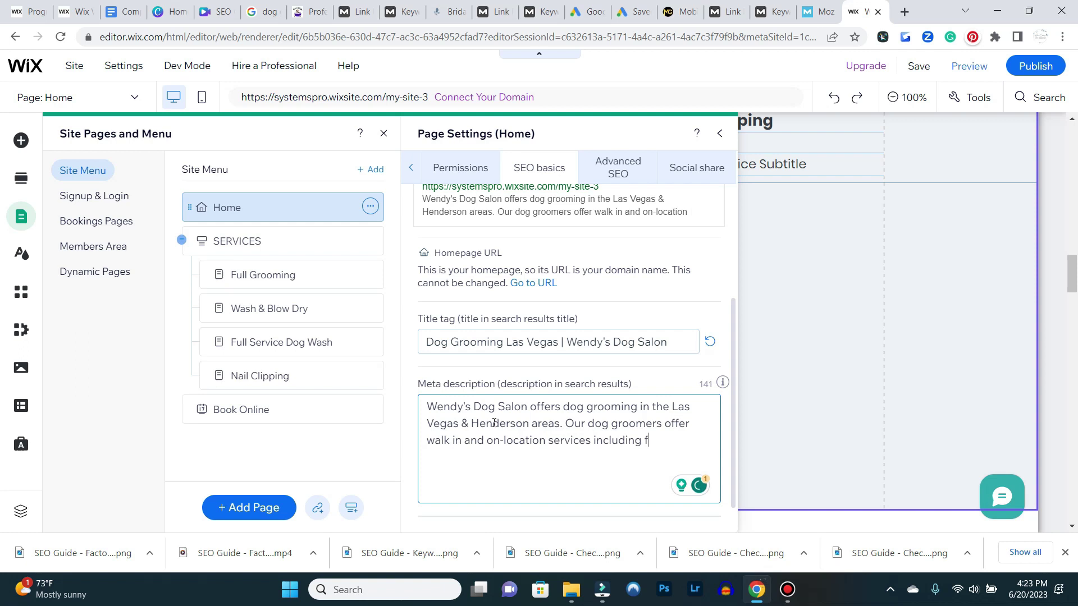
Finish the meta description with "full grooming, wash and blow dry, full service dog washing and nail clipping." and close the page settings
type("ull grooming, wash and ")
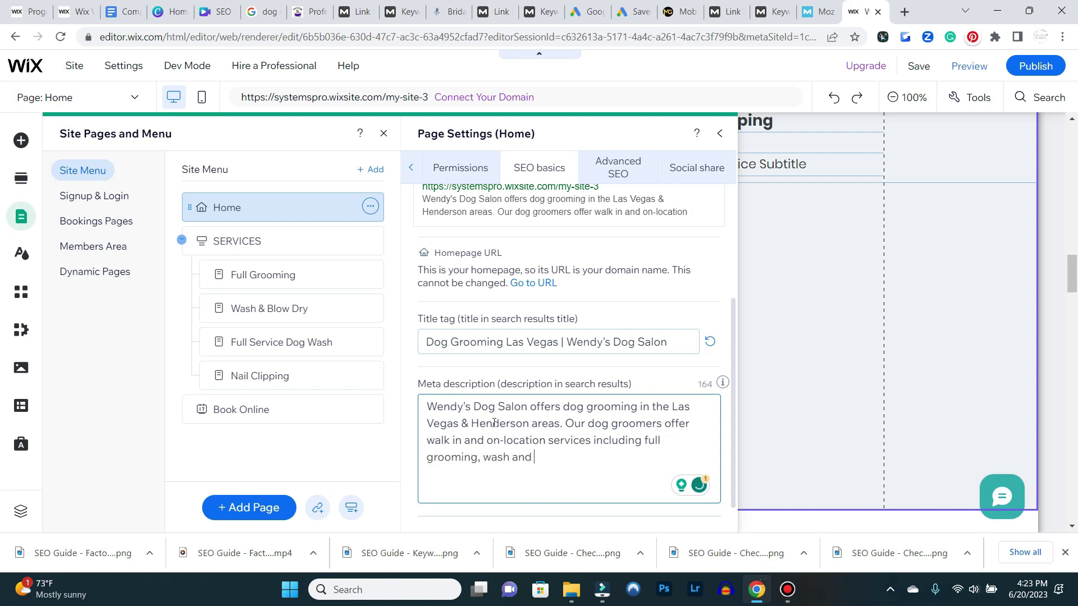
type("blow dry, full service d")
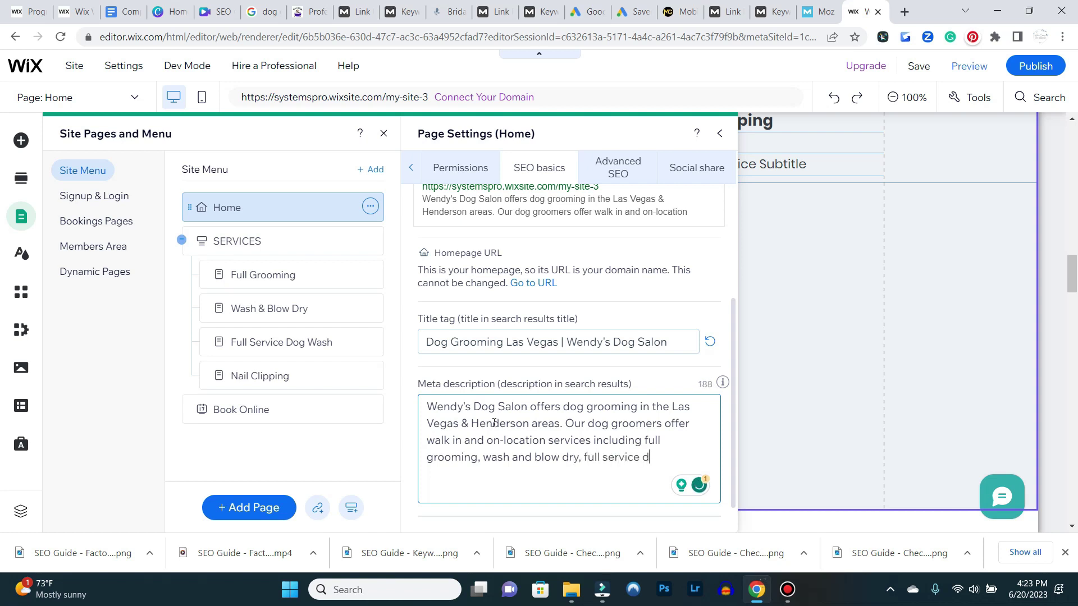
type("og washing and nail ")
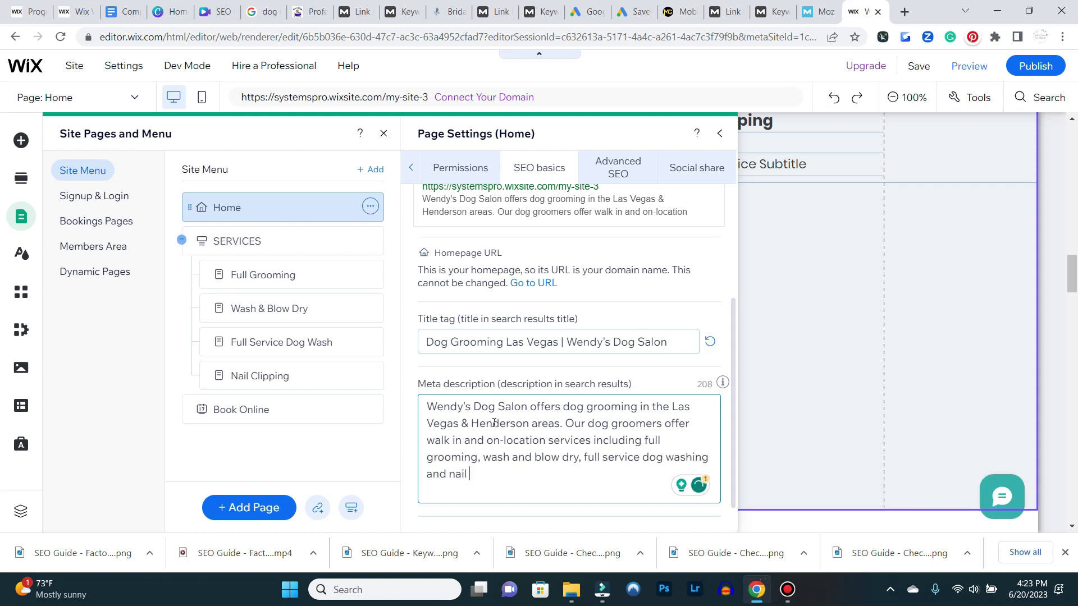
type("clipping.")
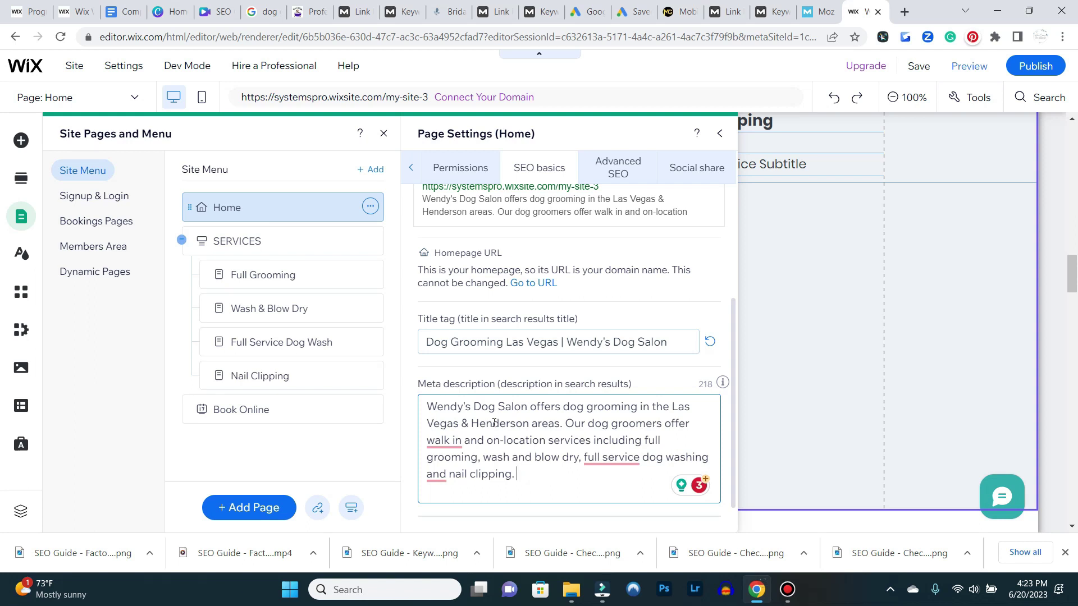
left_click(785, 355)
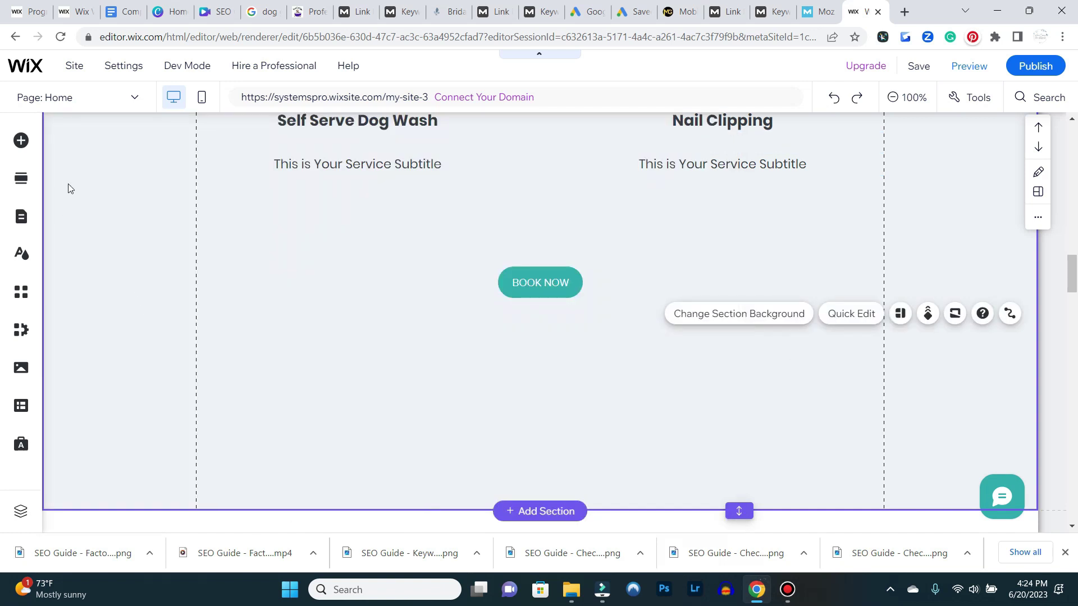
Reopen the Home page's SEO settings and show its Advanced SEO options
scroll(89, 159, "up", 3)
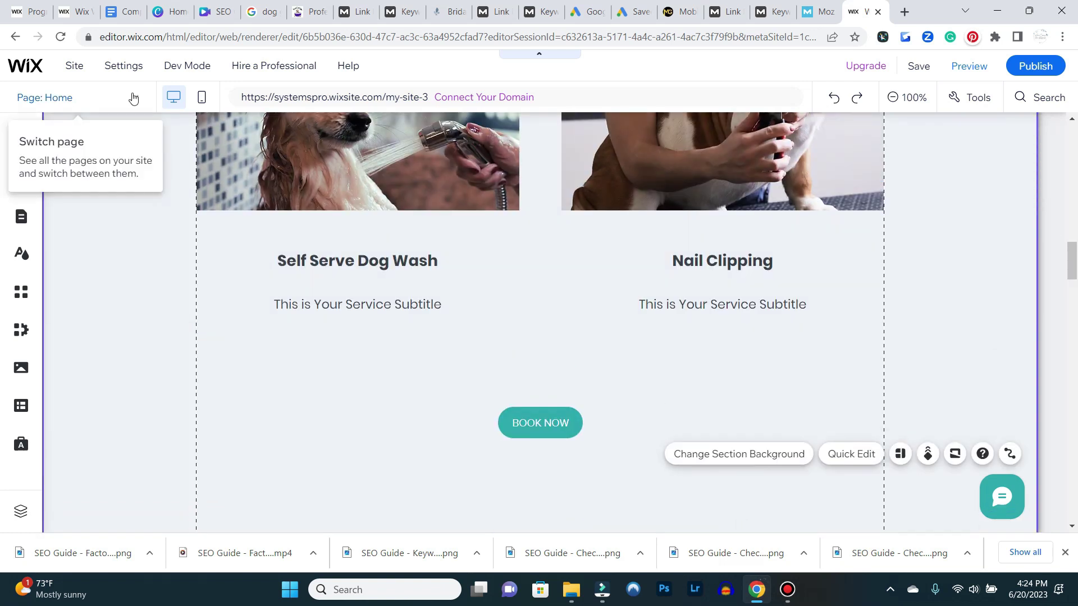
left_click(204, 233)
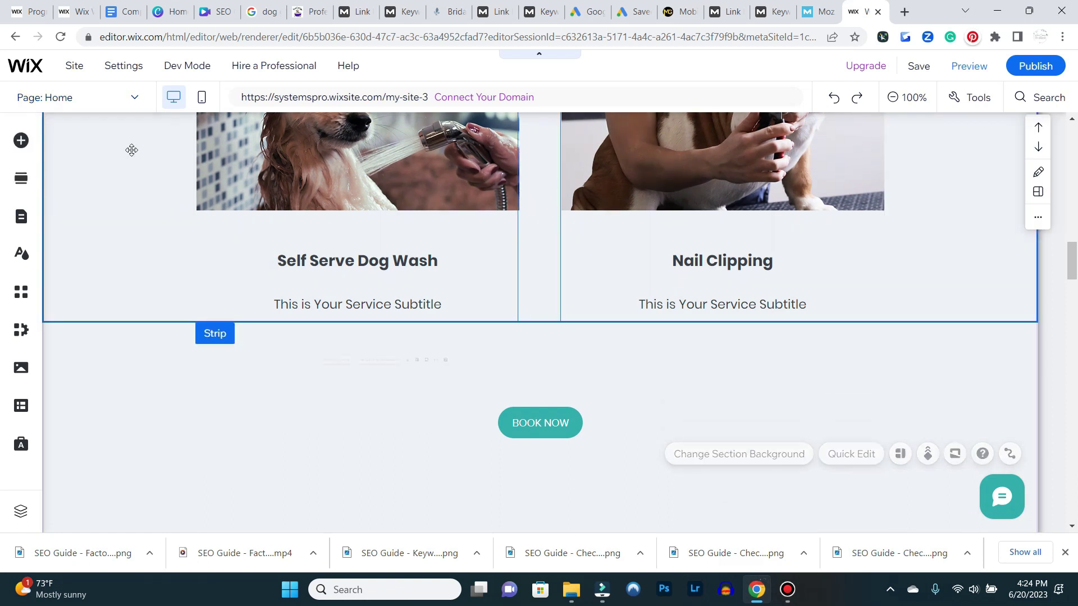
left_click(110, 108)
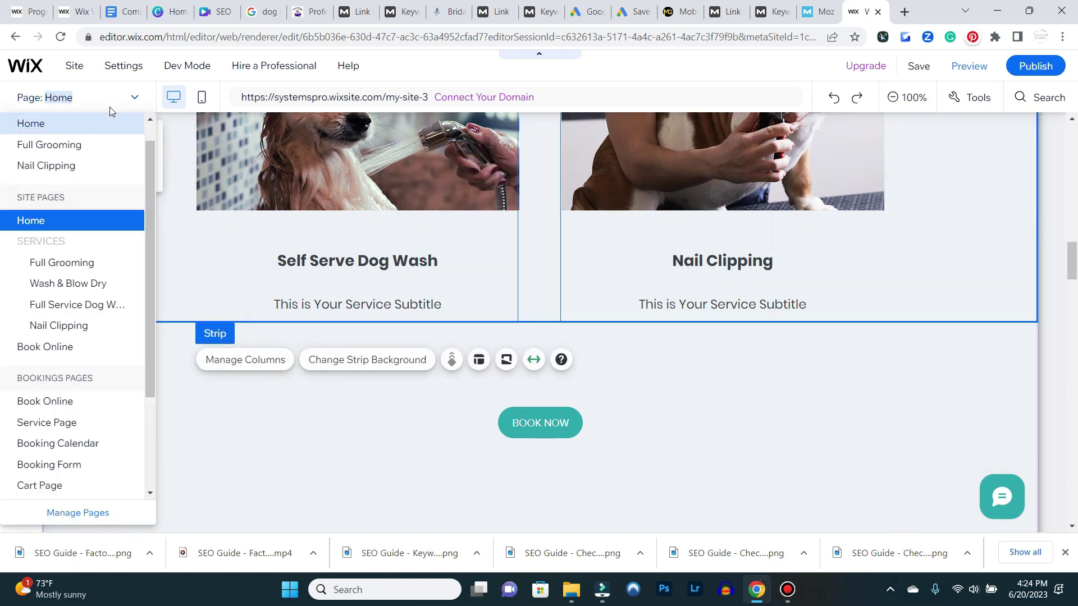
left_click(58, 515)
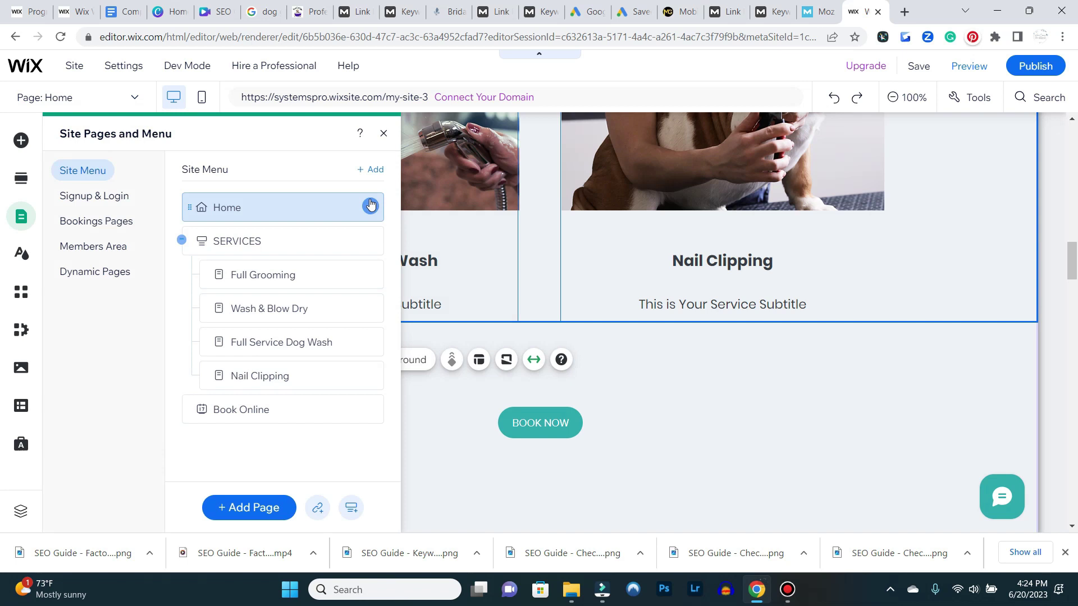
left_click(370, 205)
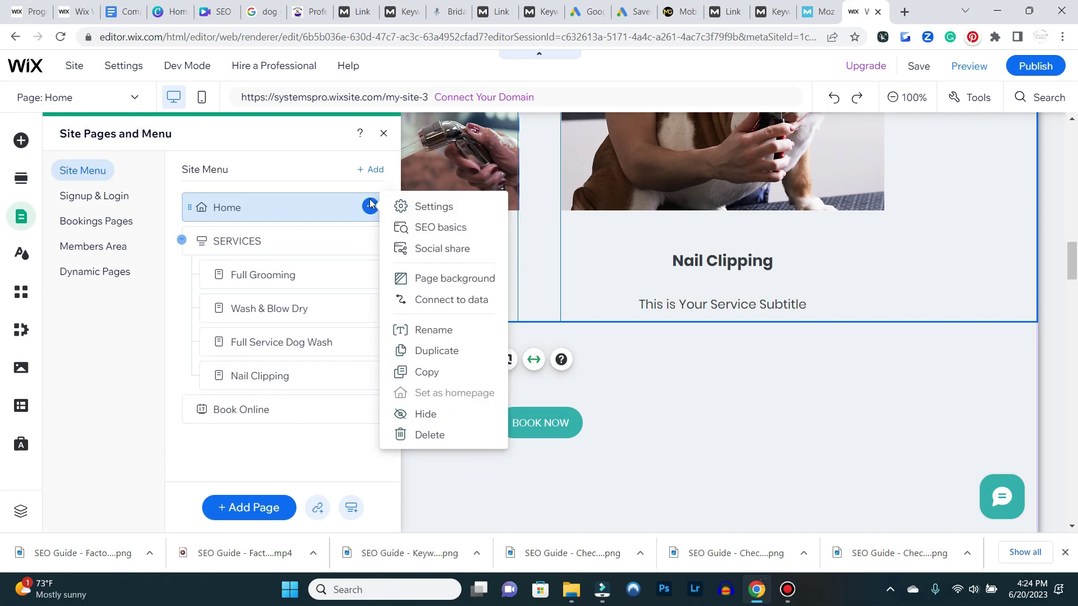
left_click(427, 228)
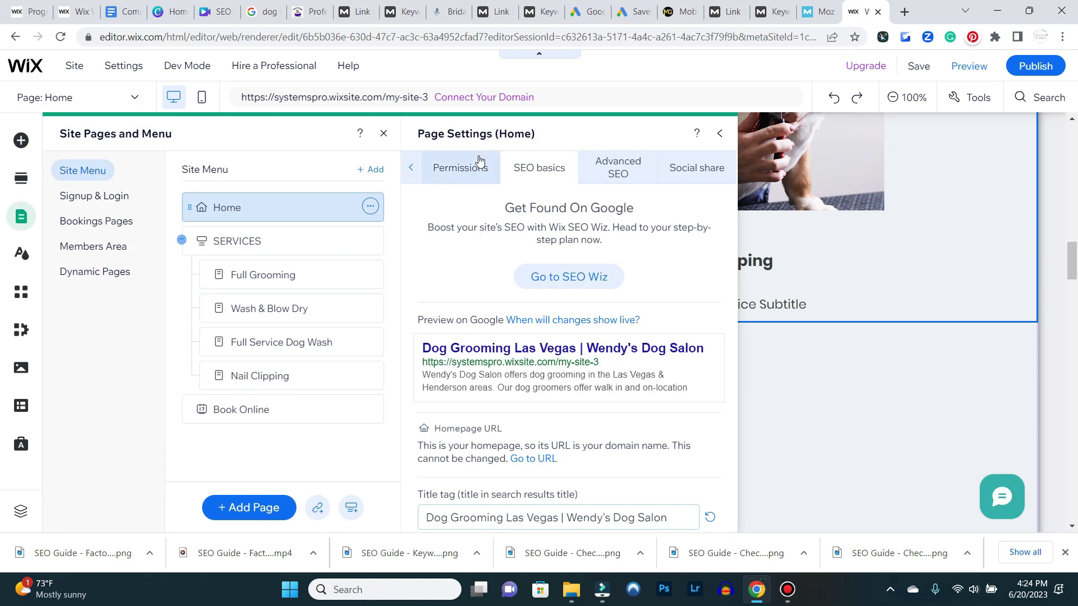
left_click(617, 167)
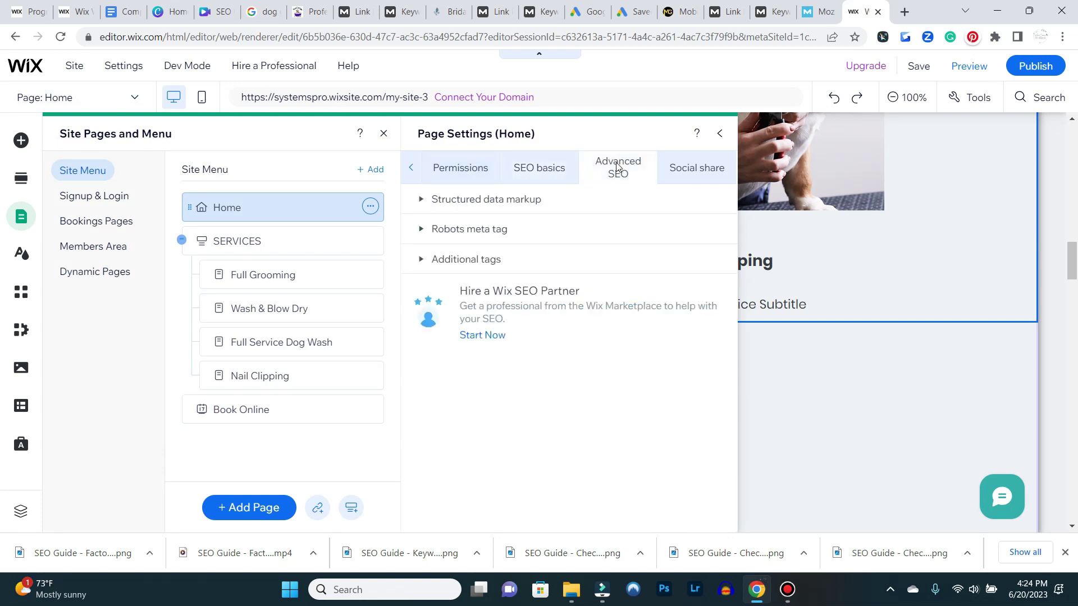
Open the keywords meta tag among the Home page's additional tags for editing
left_click(646, 268)
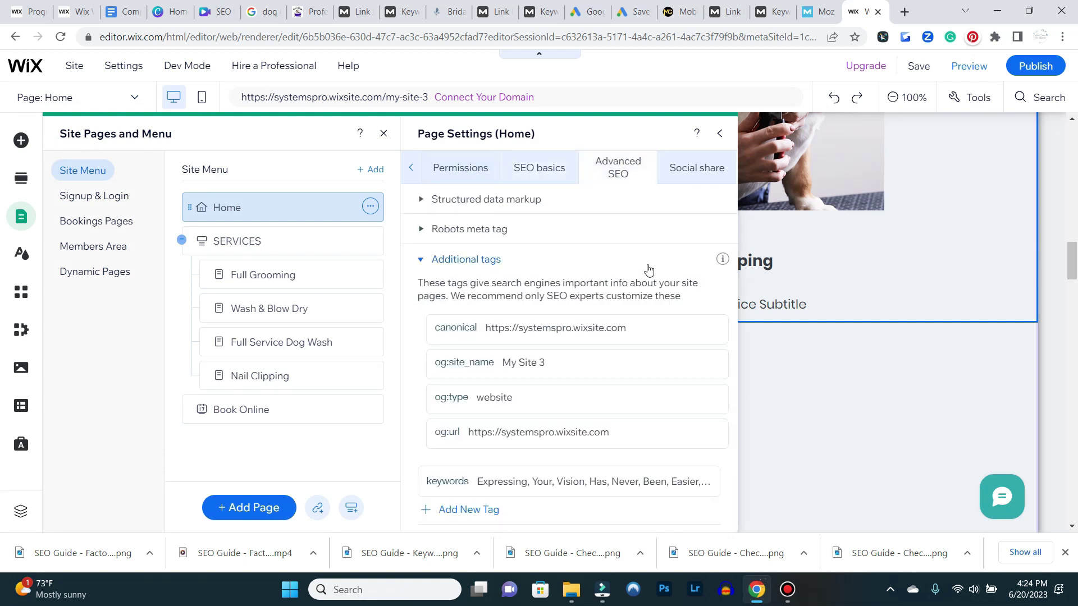
scroll(500, 424, "down", 1)
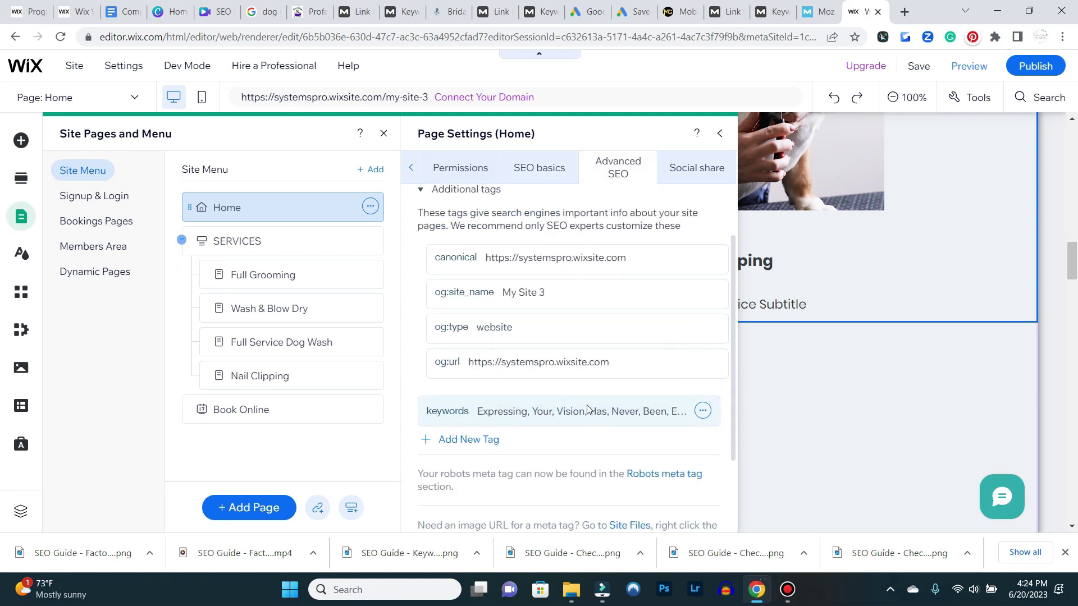
left_click(702, 410)
left_click(738, 413)
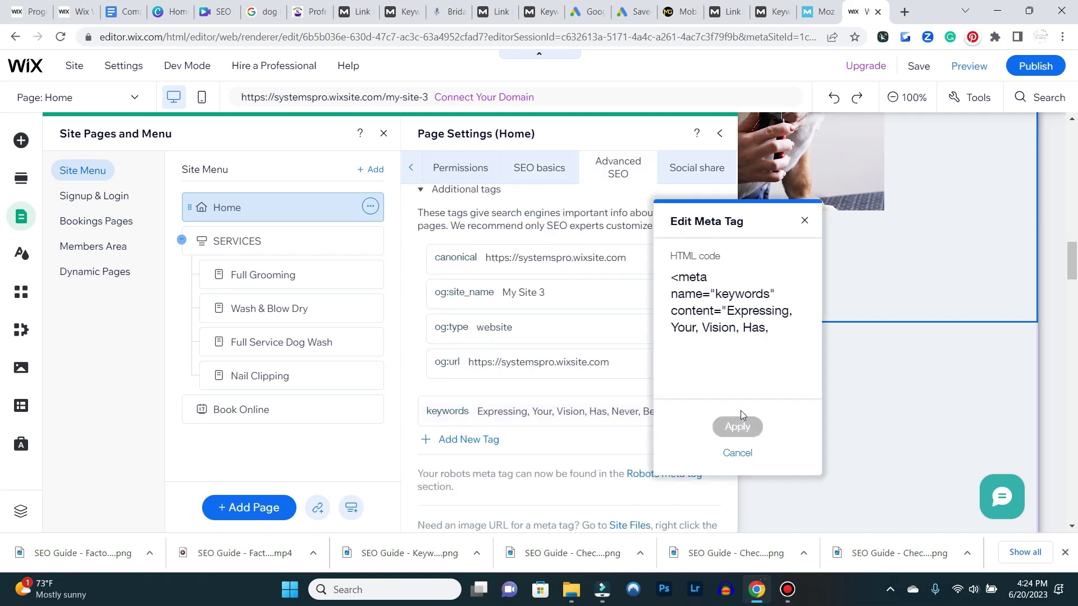
left_click(719, 312)
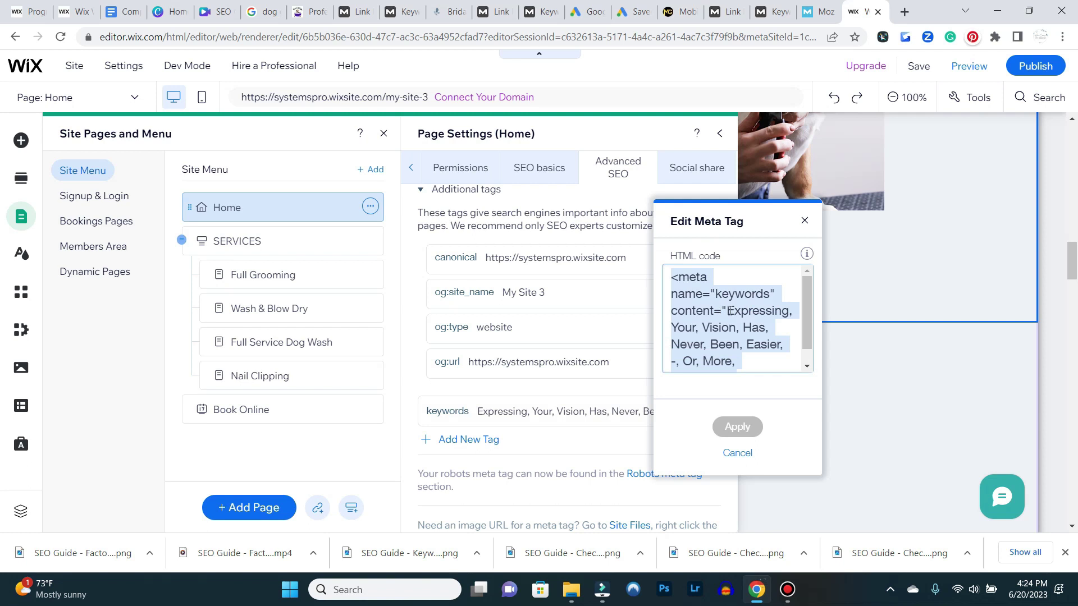
left_click(730, 364)
scroll(745, 360, "down", 1)
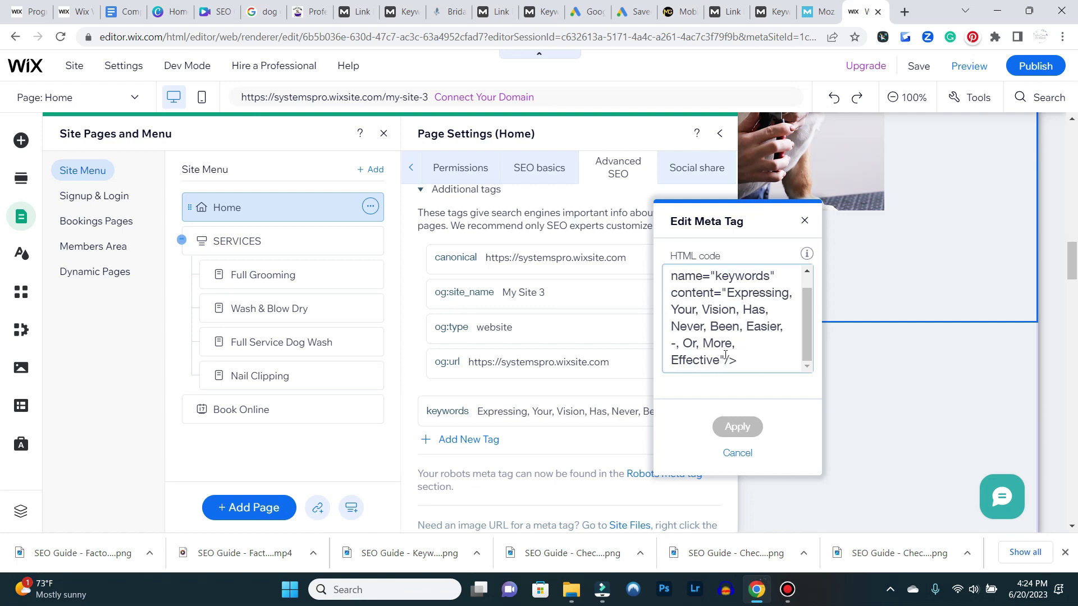
Delete all the placeholder keywords from the meta tag's content value, keeping the surrounding HTML code
left_click(720, 360)
key("BackSpace")
key("BackSpace")
key("BackSpace")
key("BackSpace")
key("BackSpace")
key("BackSpace")
key("BackSpace")
key("BackSpace")
key("BackSpace")
key("BackSpace")
key("BackSpace")
key("BackSpace")
key("BackSpace")
key("BackSpace")
key("BackSpace")
key("BackSpace")
key("BackSpace")
key("BackSpace")
key("BackSpace")
key("BackSpace")
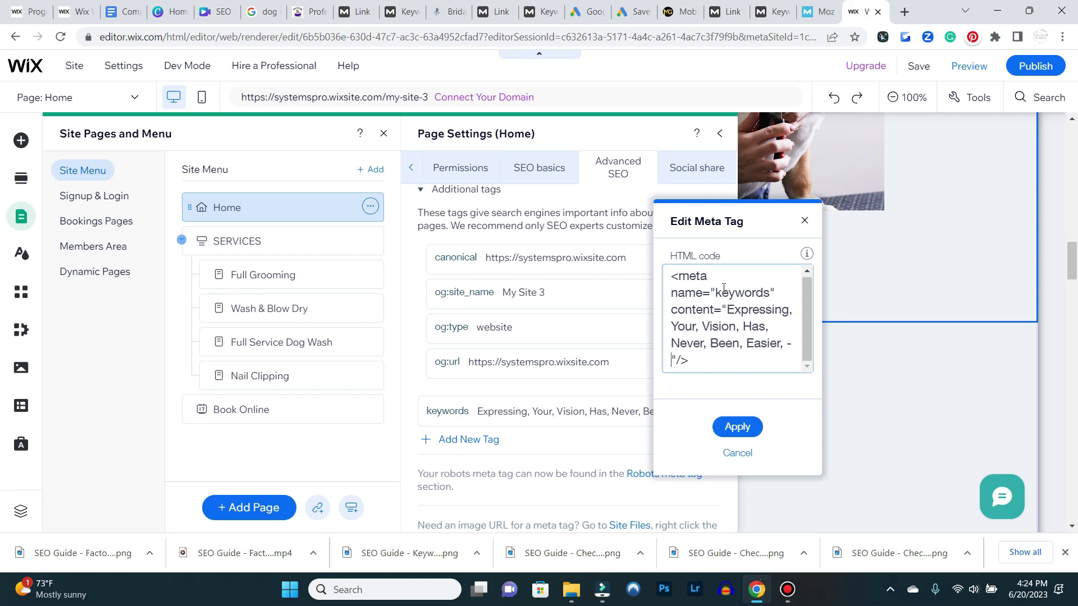
key("BackSpace")
key("BackSpace")
key("BackSpace")
key("BackSpace")
key("BackSpace")
key("BackSpace")
key("BackSpace")
key("BackSpace")
key("BackSpace")
key("BackSpace")
key("BackSpace")
key("BackSpace")
key("BackSpace")
key("BackSpace")
key("BackSpace")
key("BackSpace")
key("BackSpace")
key("BackSpace")
key("BackSpace")
key("BackSpace")
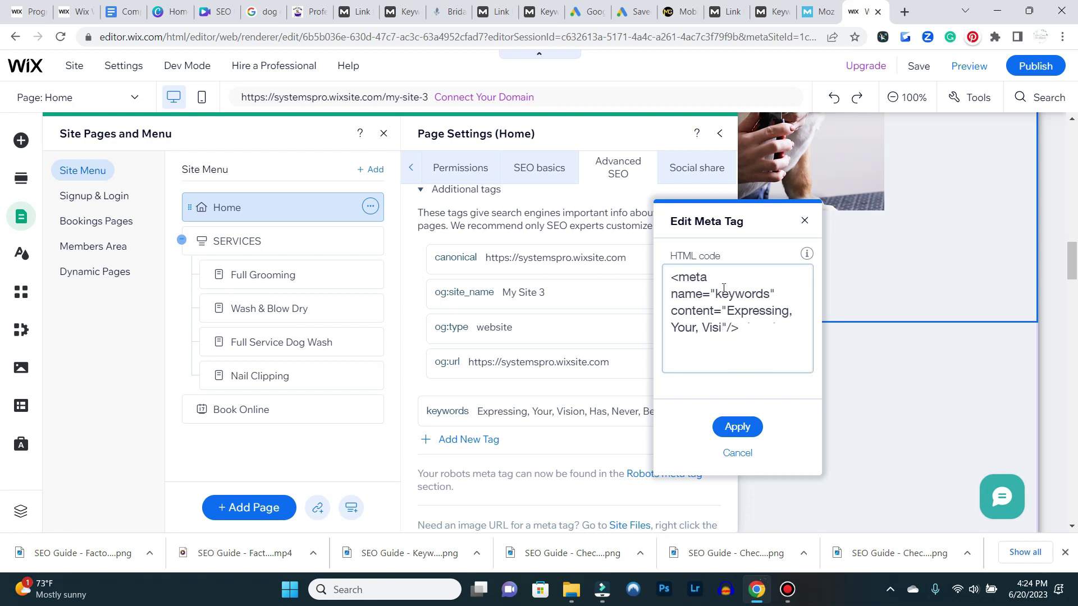
key("BackSpace")
key("BackSpace")
key("BackSpace")
key("BackSpace")
key("BackSpace")
key("BackSpace")
key("BackSpace")
key("BackSpace")
key("BackSpace")
key("BackSpace")
key("BackSpace")
key("BackSpace")
key("BackSpace")
key("BackSpace")
key("BackSpace")
Enter "dog grooming, dog groomers," as the first keywords in the meta tag's content
type("dog grrom")
key("BackSpace")
key("BackSpace")
key("BackSpace")
type("ooming, ")
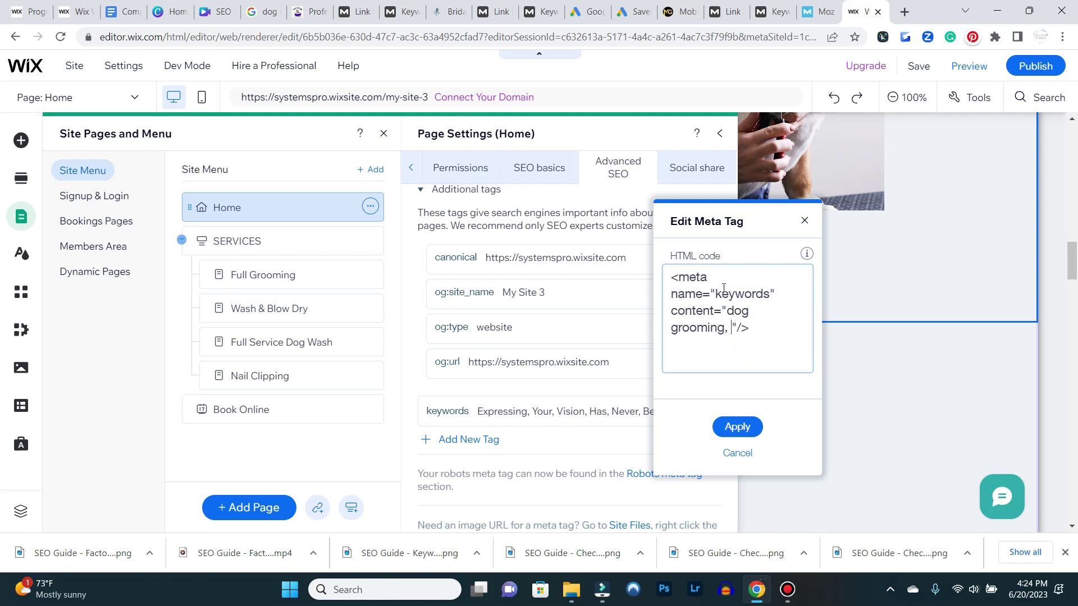
type("dog groom")
type("ers, ")
Add "nail clipping, on-location dog grooming" to the keywords and apply the meta tag
type("nail clip")
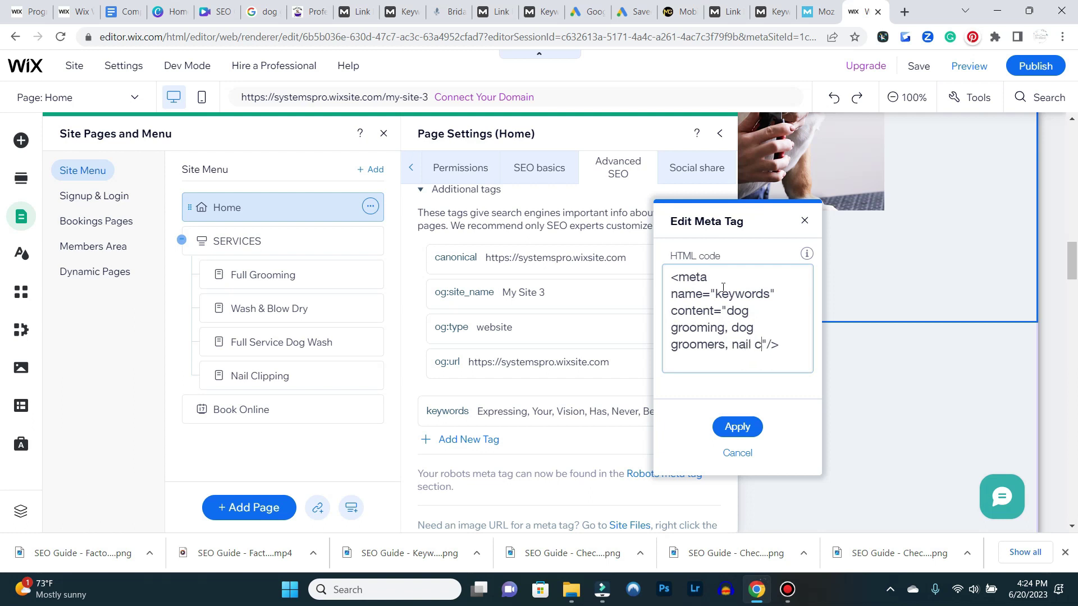
type("ping, o")
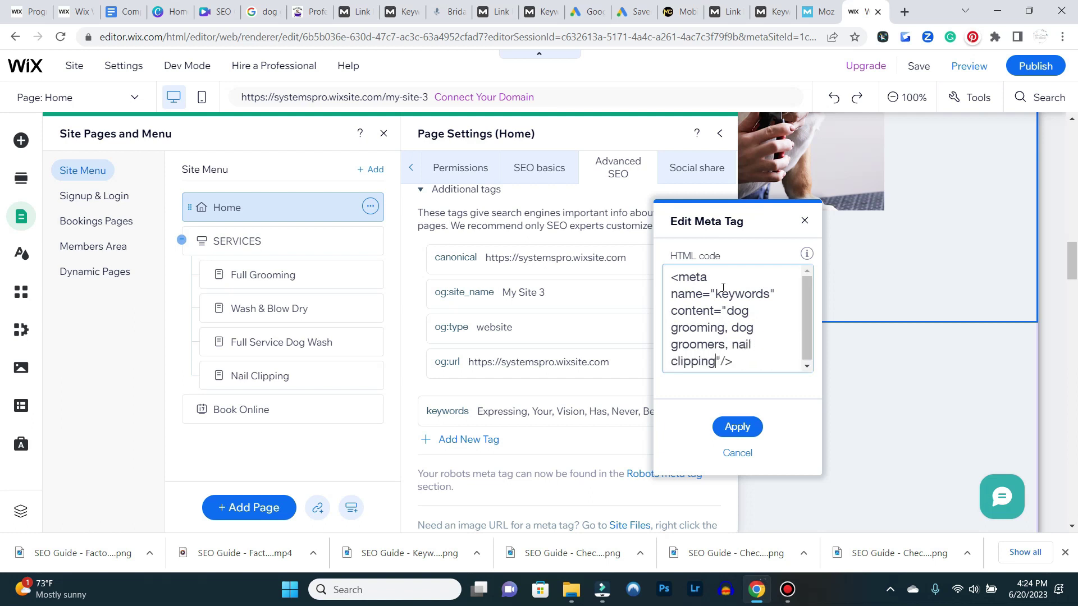
type("n")
type("-locatoin")
key("BackSpace")
key("BackSpace")
key("BackSpace")
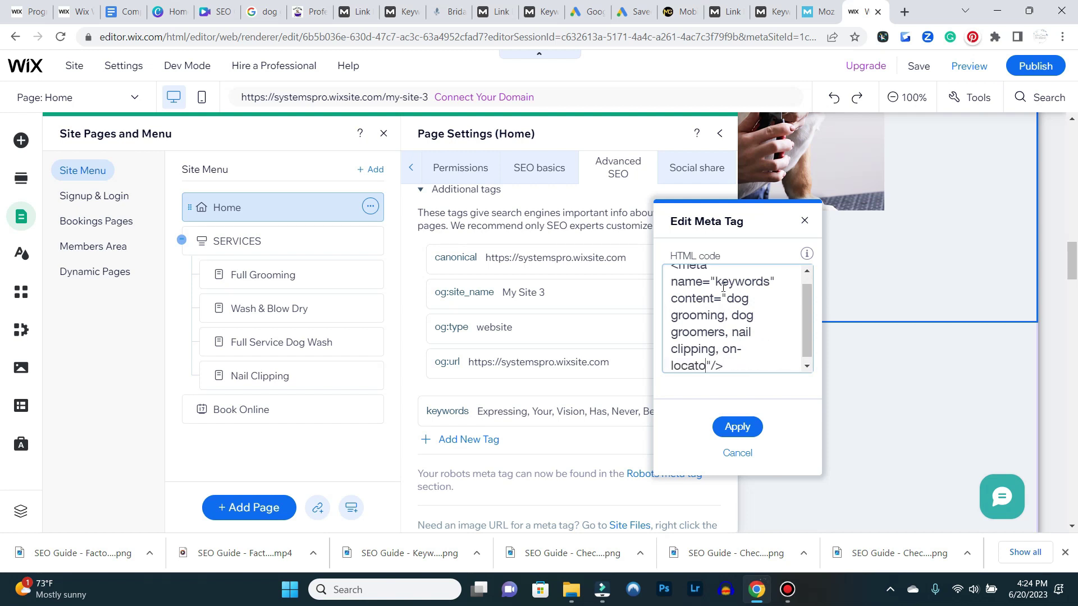
type("ion dog groo")
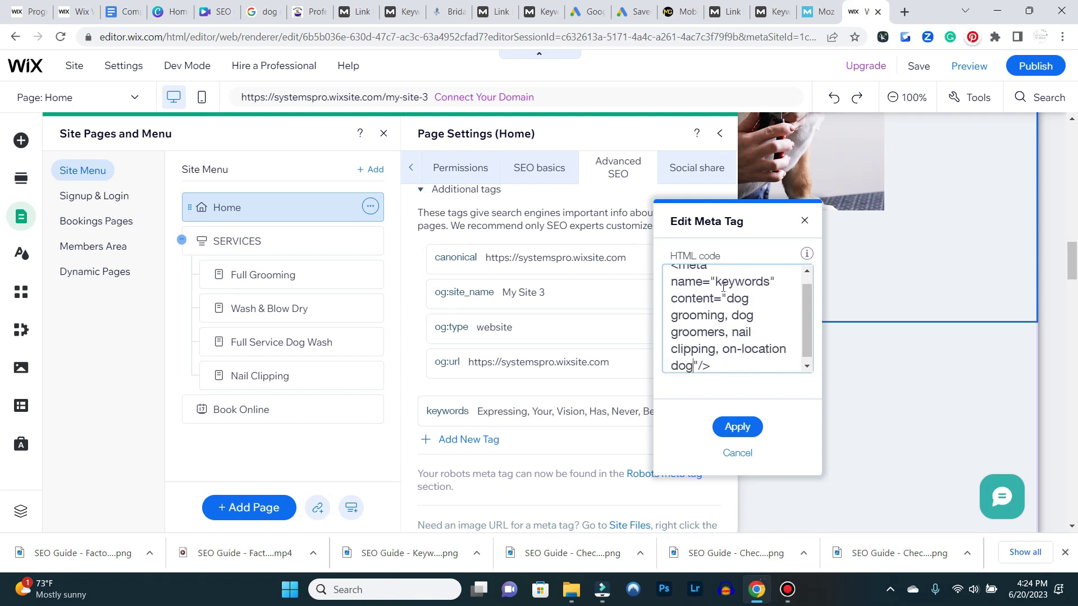
type("ming")
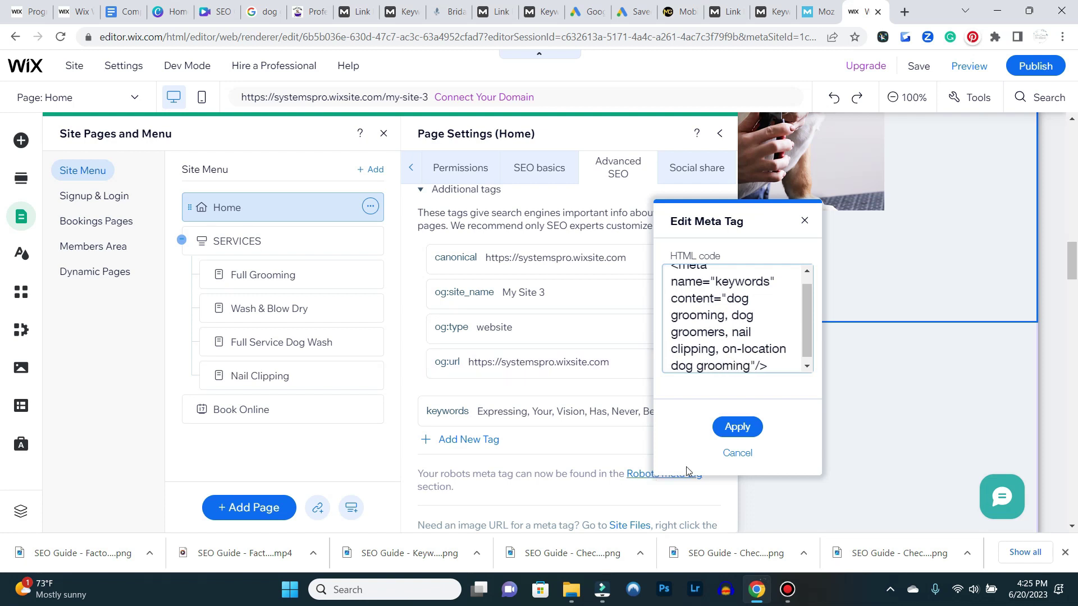
left_click(736, 427)
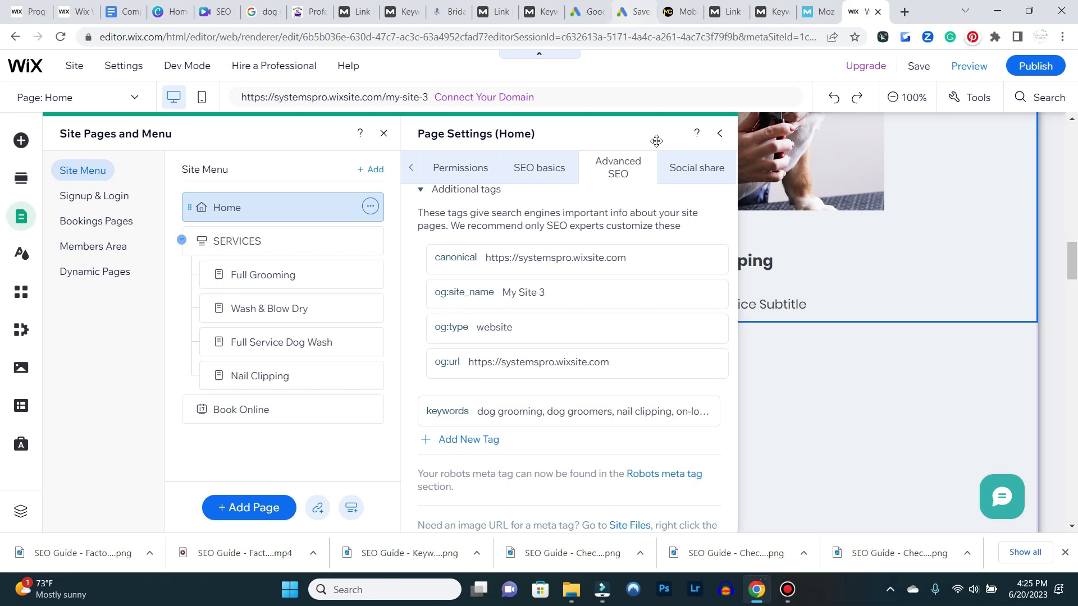
Close the Home page's settings and the site's page list
left_click(720, 136)
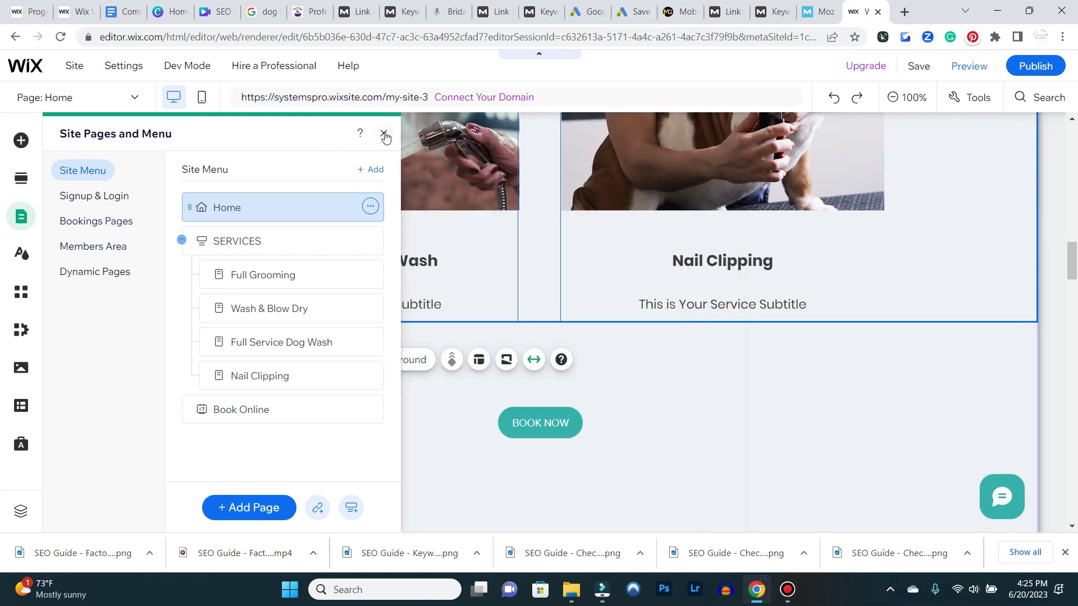
left_click(383, 134)
left_click(459, 279)
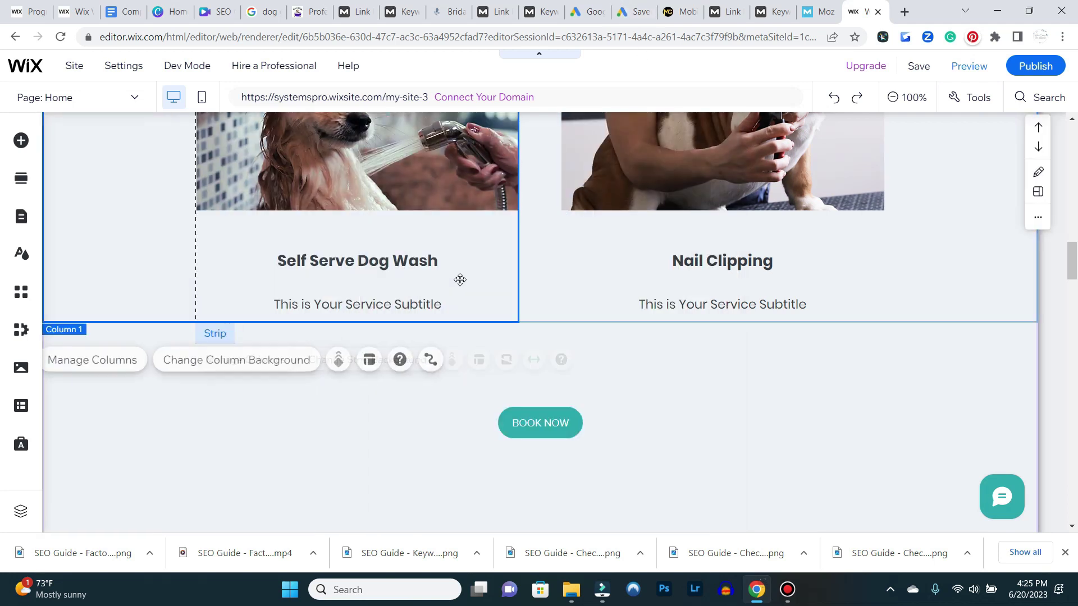
Check which heading theme the welcome section's title "Wendy's Dog Salon" uses and review the available themes
scroll(469, 280, "up", 10)
scroll(483, 274, "up", 8)
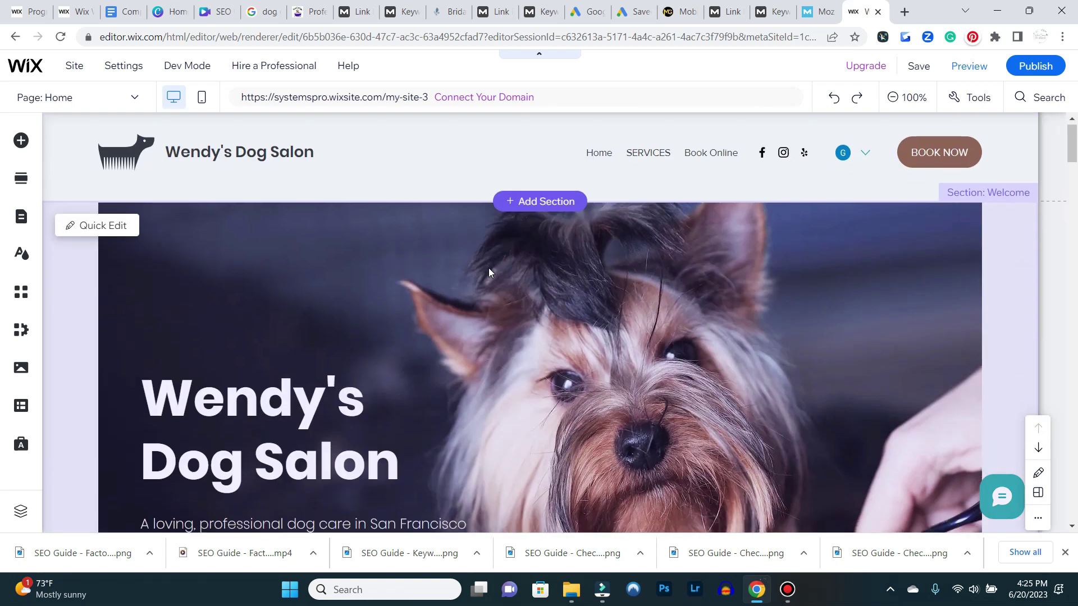
scroll(488, 272, "down", 3)
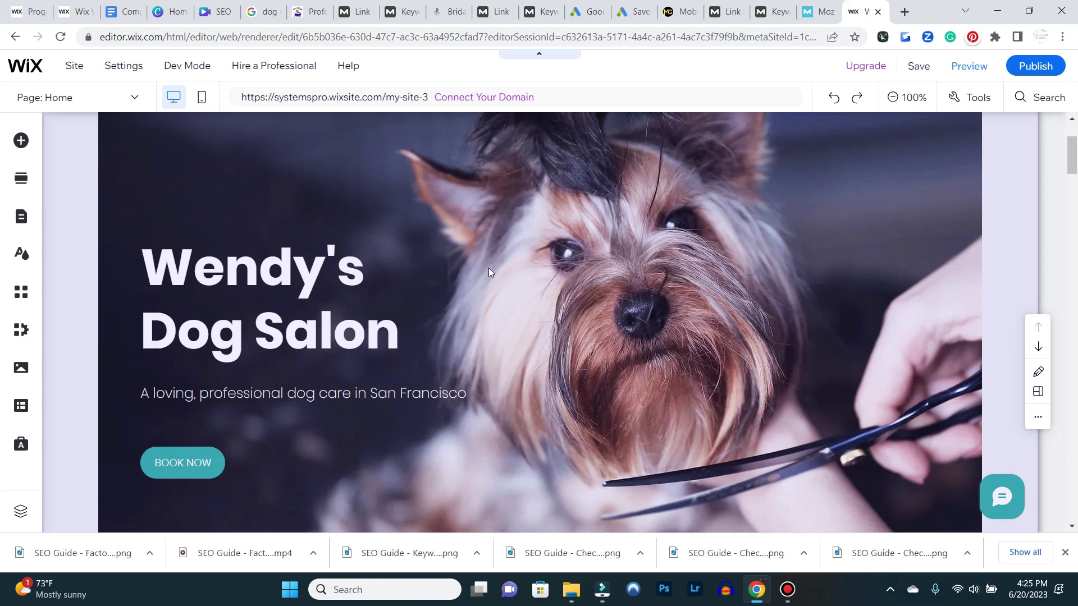
double_click(310, 317)
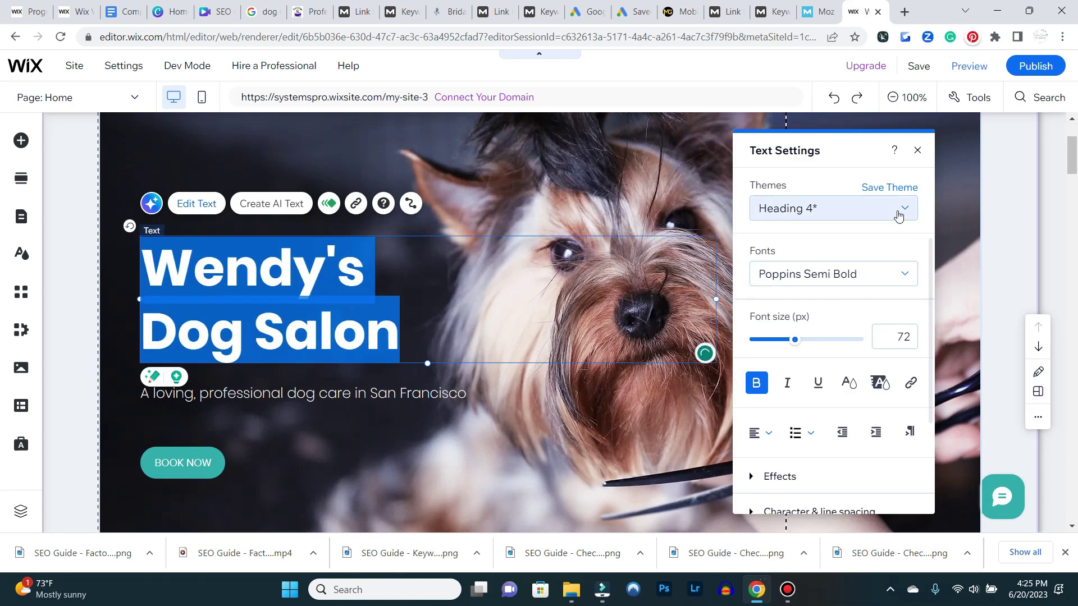
left_click(900, 218)
left_click(900, 218)
scroll(835, 113, "up", 1)
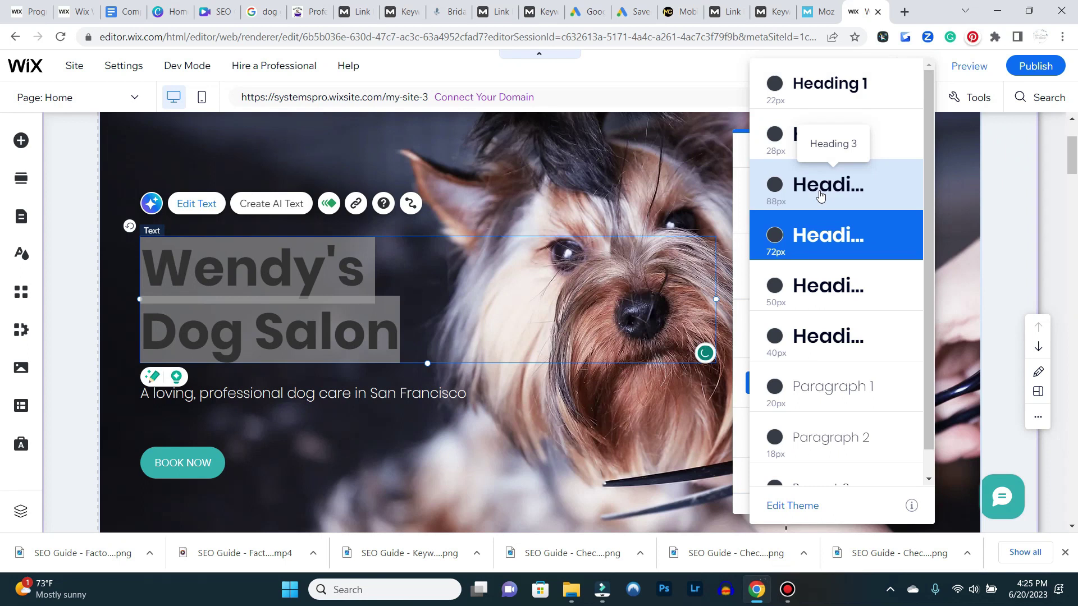
left_click(555, 179)
scroll(561, 253, "down", 3)
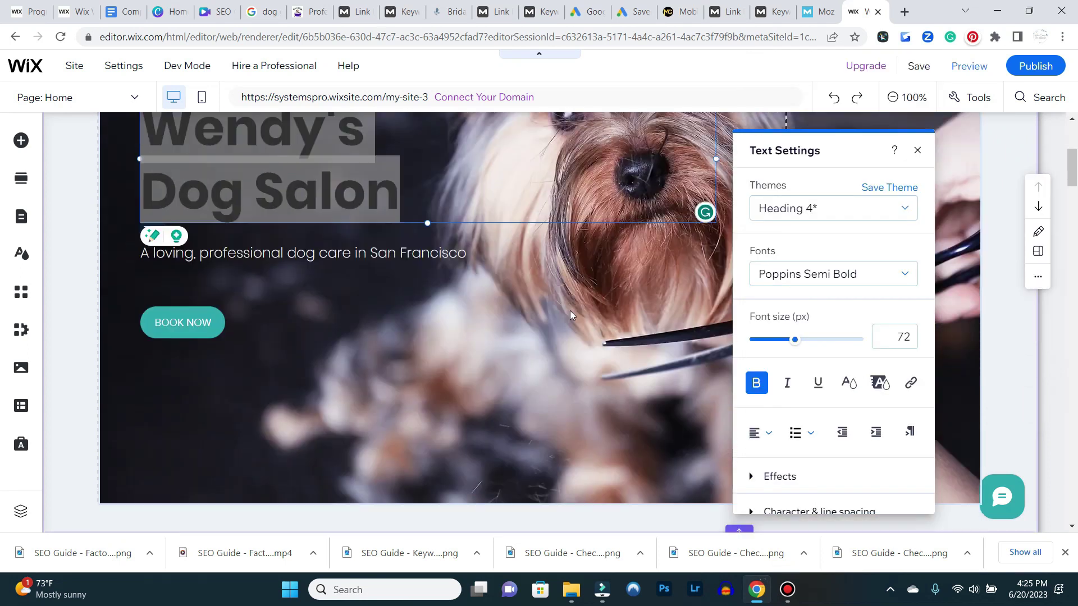
left_click(570, 308)
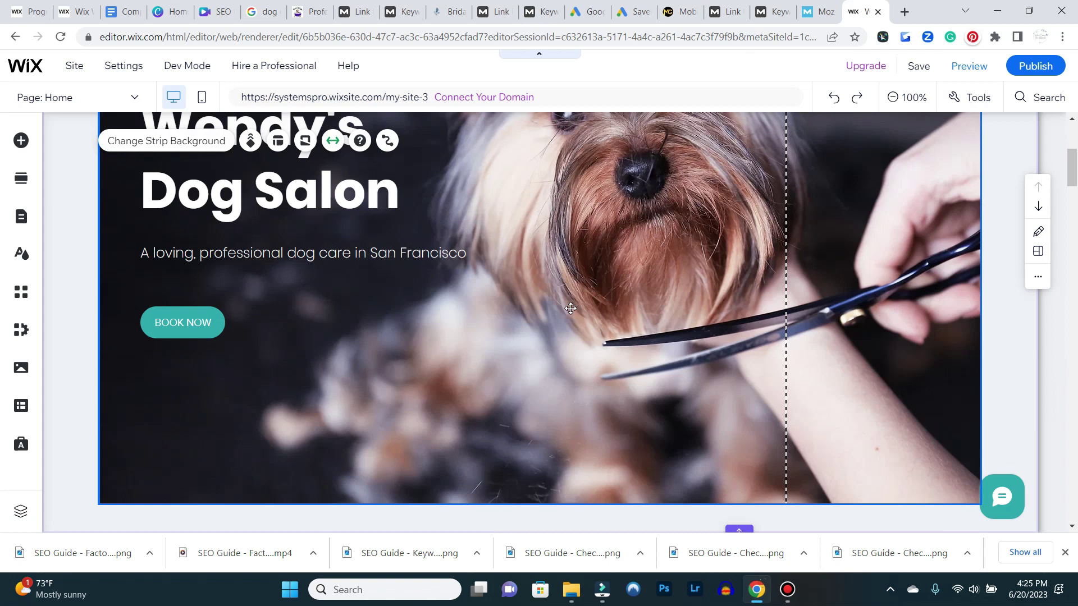
Replace the "Our Services" heading with "Dog Grooming Services"
scroll(571, 308, "down", 5)
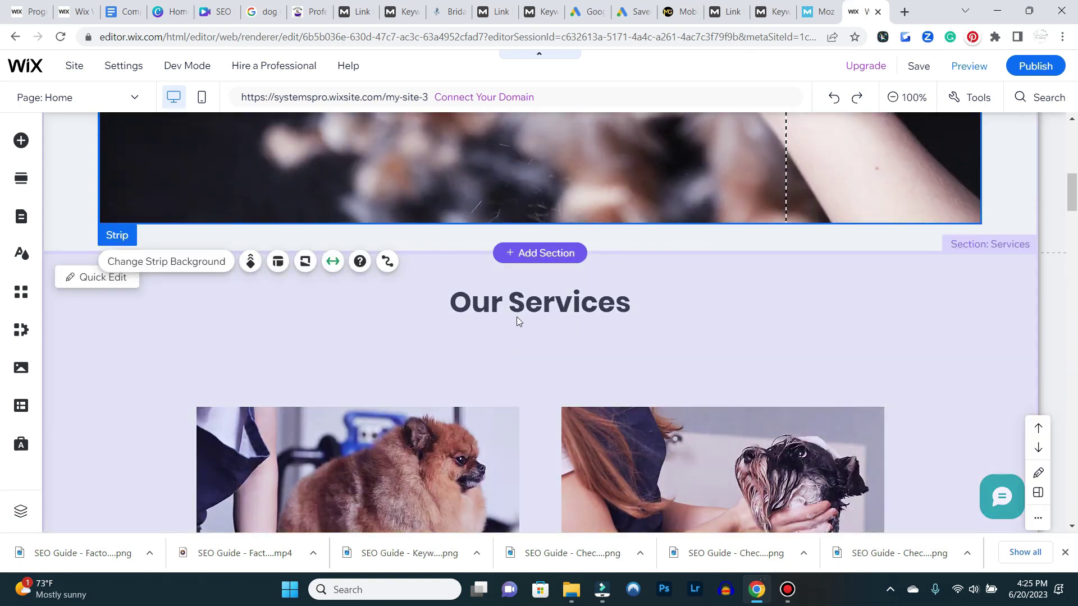
left_click(522, 307)
double_click(523, 306)
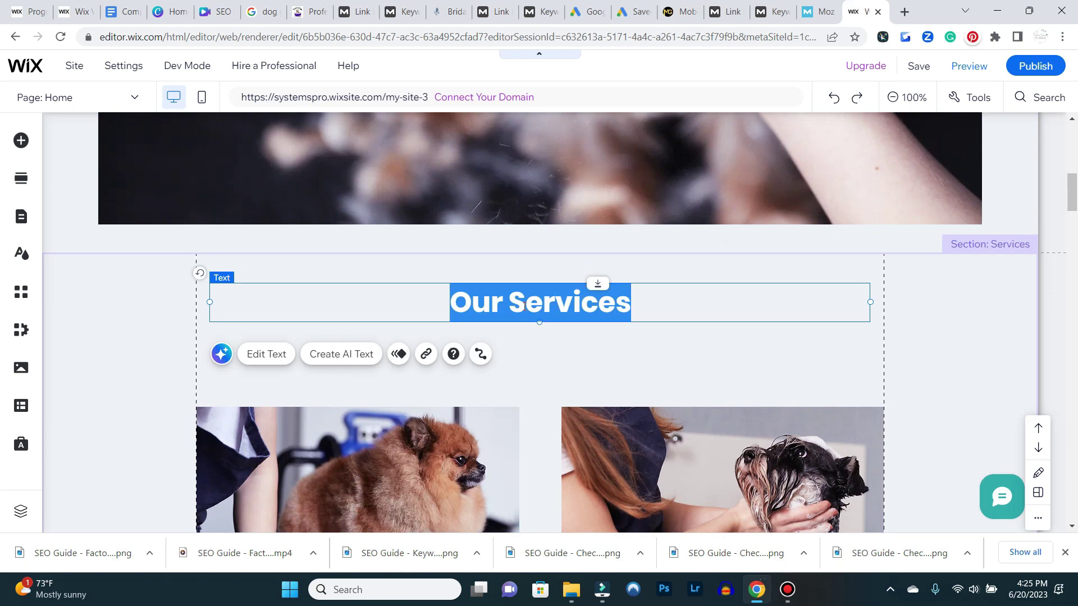
type("Do")
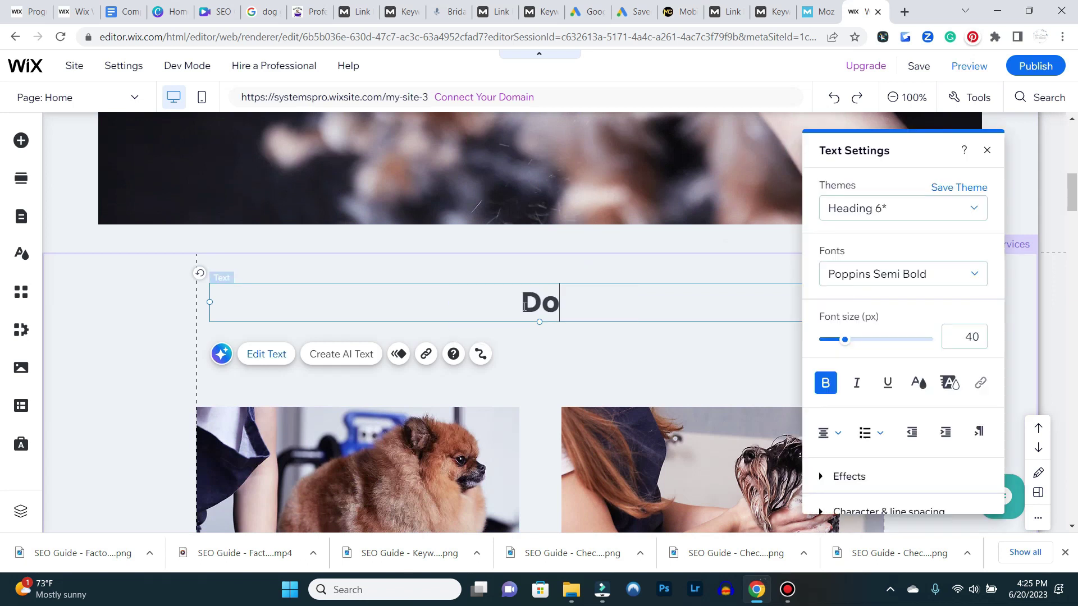
type("g Groom")
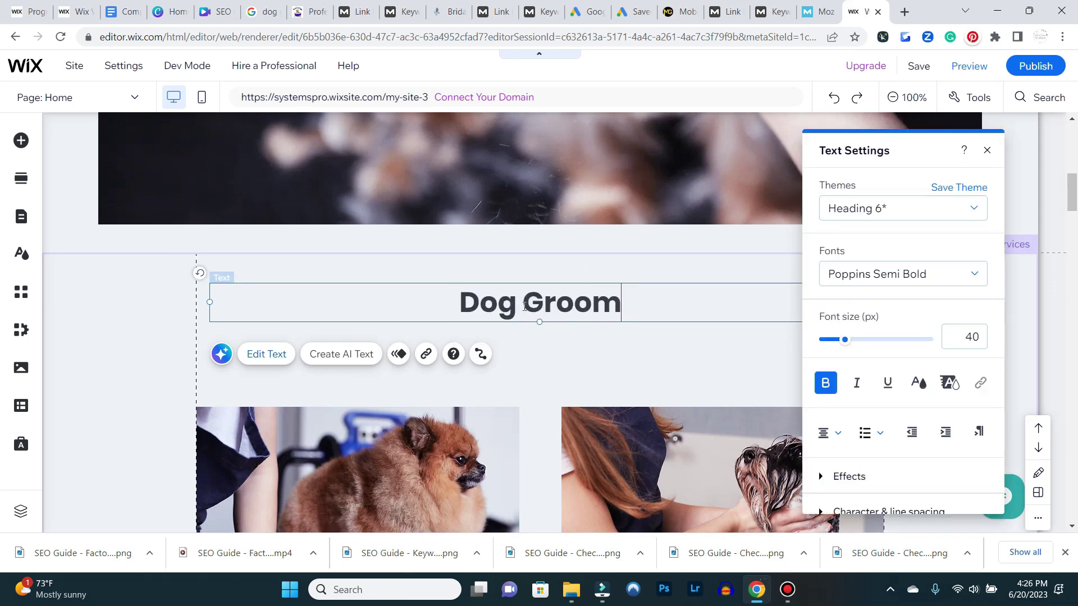
type("ing Services")
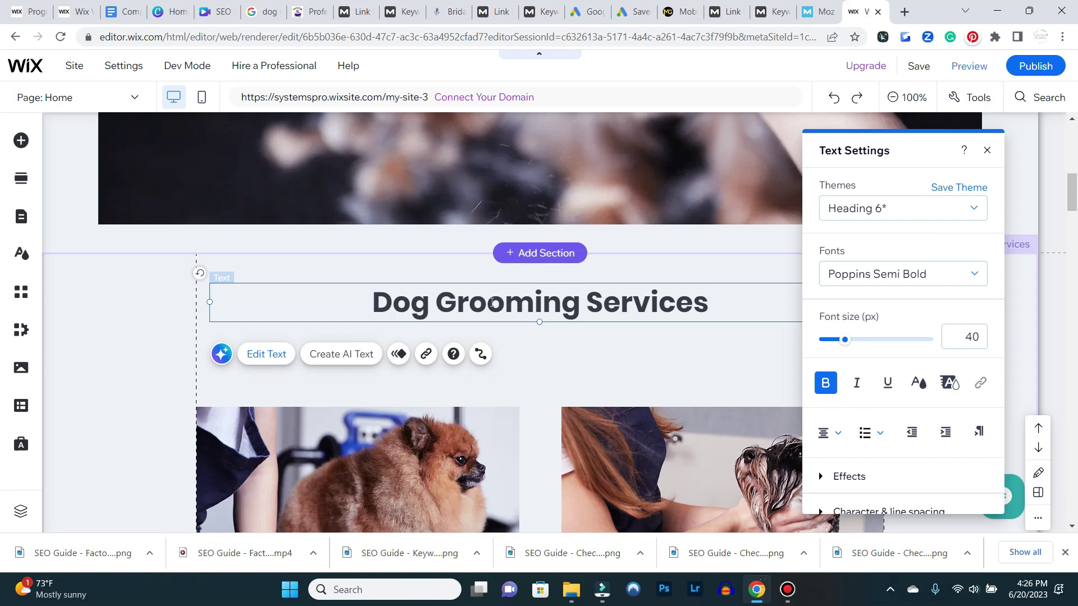
Apply the Heading 1 theme to the "Dog Grooming Services" heading and set its font size to 44 px
triple_click(492, 303)
left_click(866, 210)
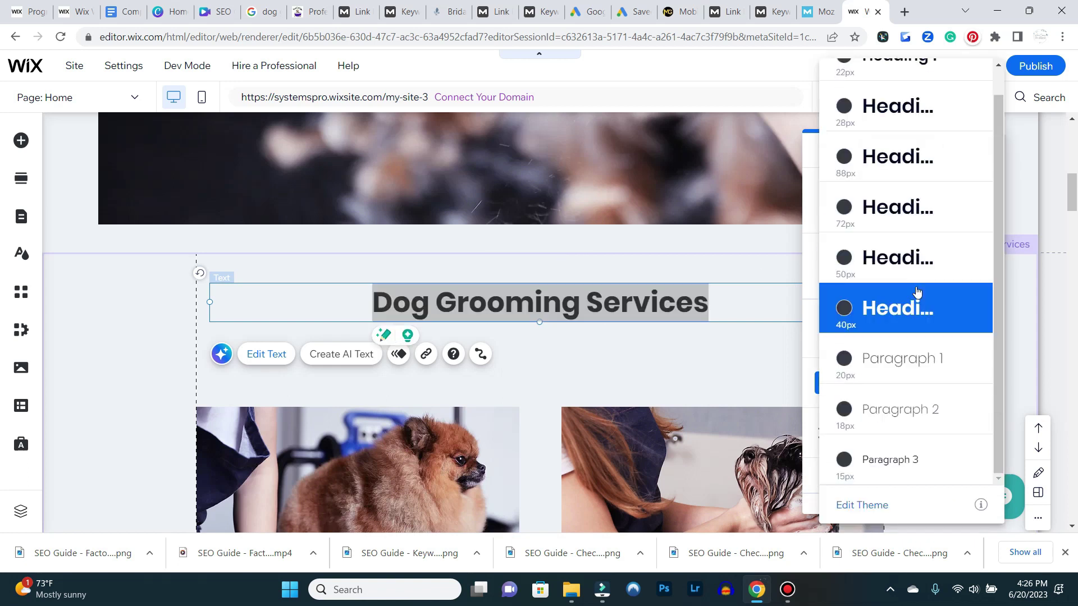
scroll(916, 290, "up", 2)
left_click(914, 91)
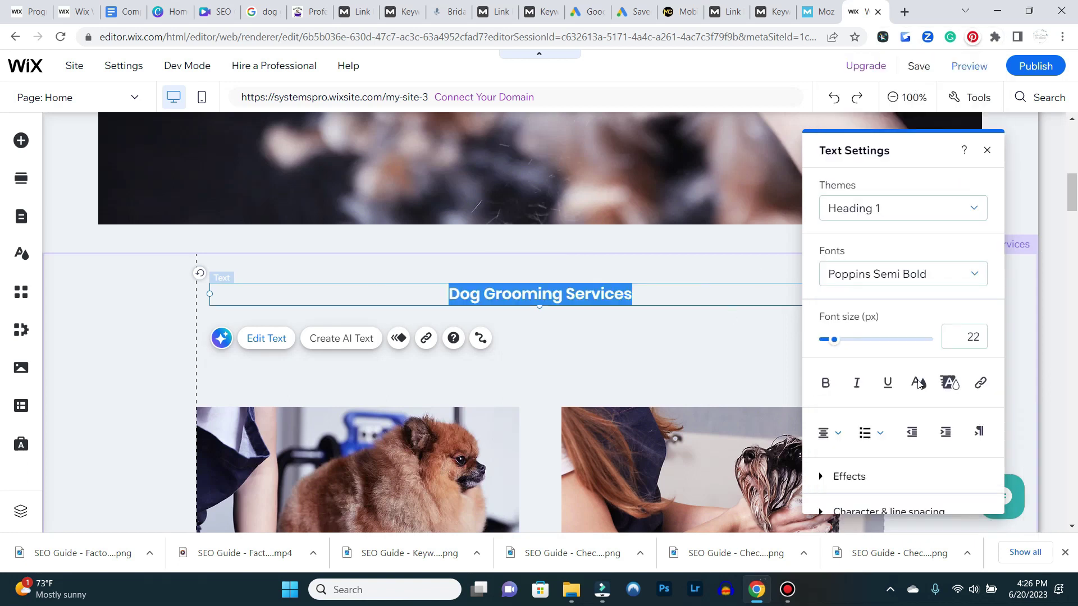
left_click_drag(835, 339, 846, 343)
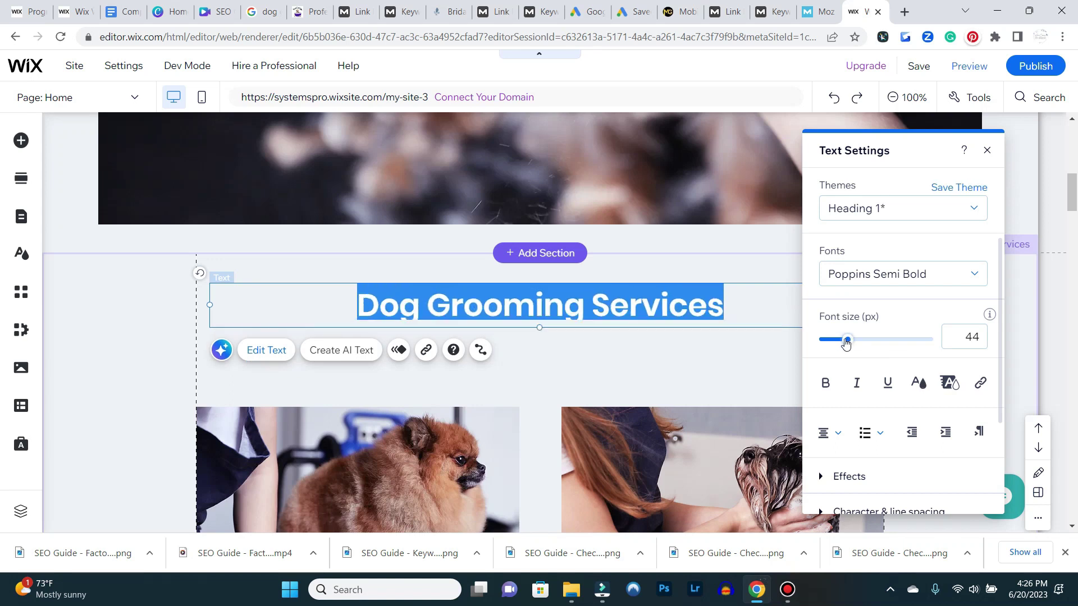
left_click(569, 358)
Duplicate the "Dog Grooming Services" heading and place the copy directly beneath the original
left_click(424, 307)
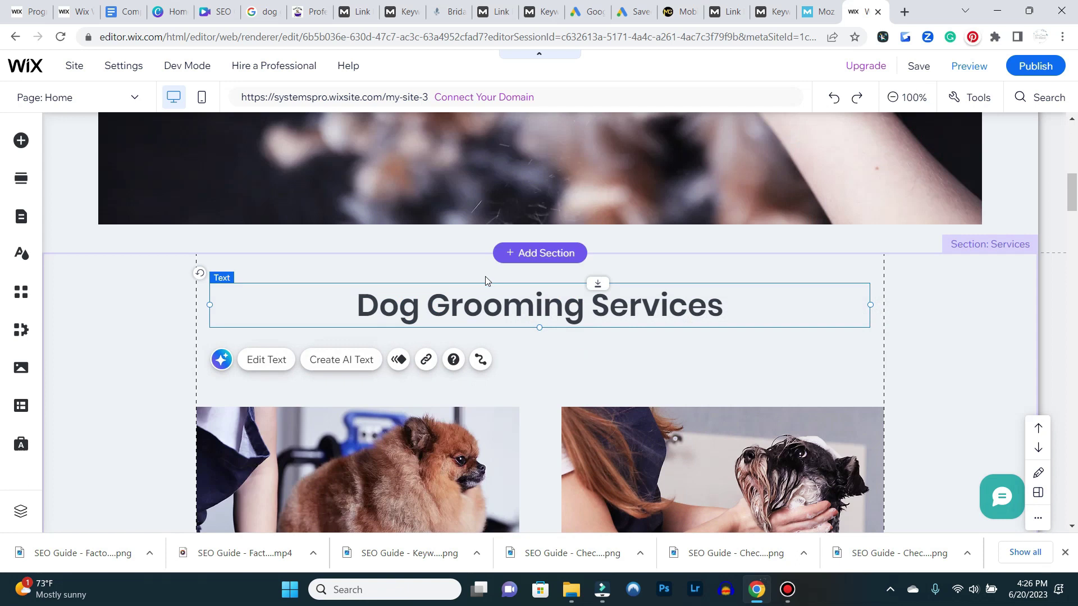
right_click(489, 306)
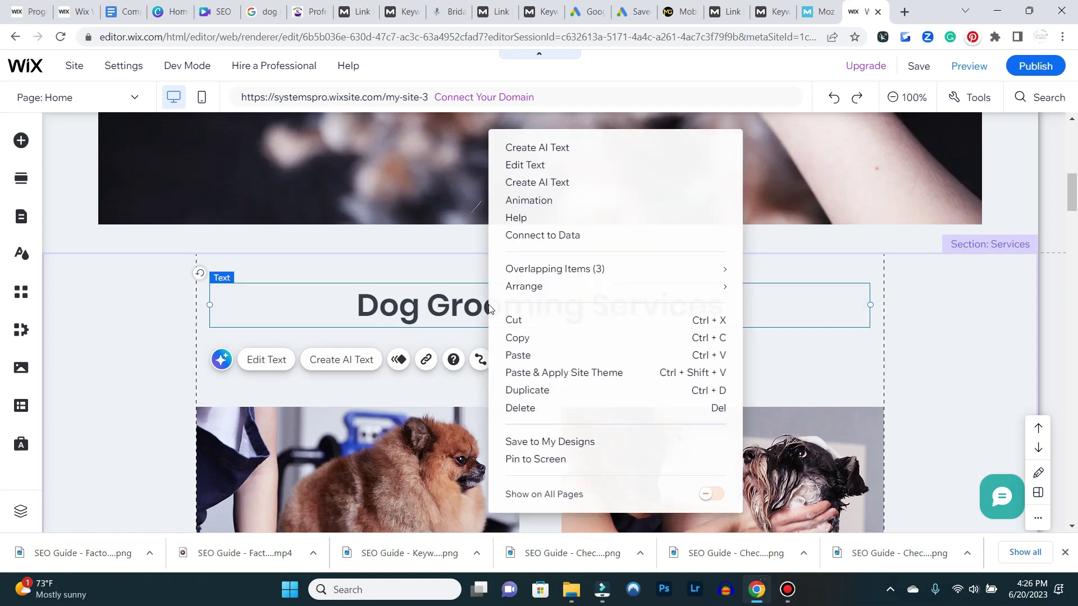
left_click(536, 399)
left_click_drag(508, 309, 516, 338)
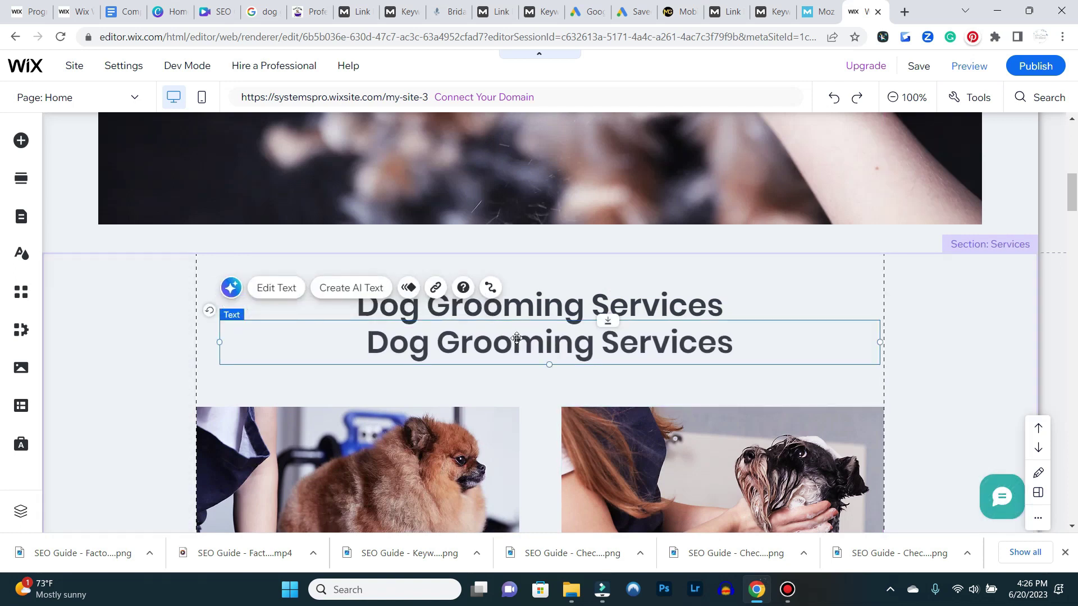
Replace the text of the duplicated heading with "Dog Groomers in Las Vegas and Henderson"
double_click(516, 338)
type("D")
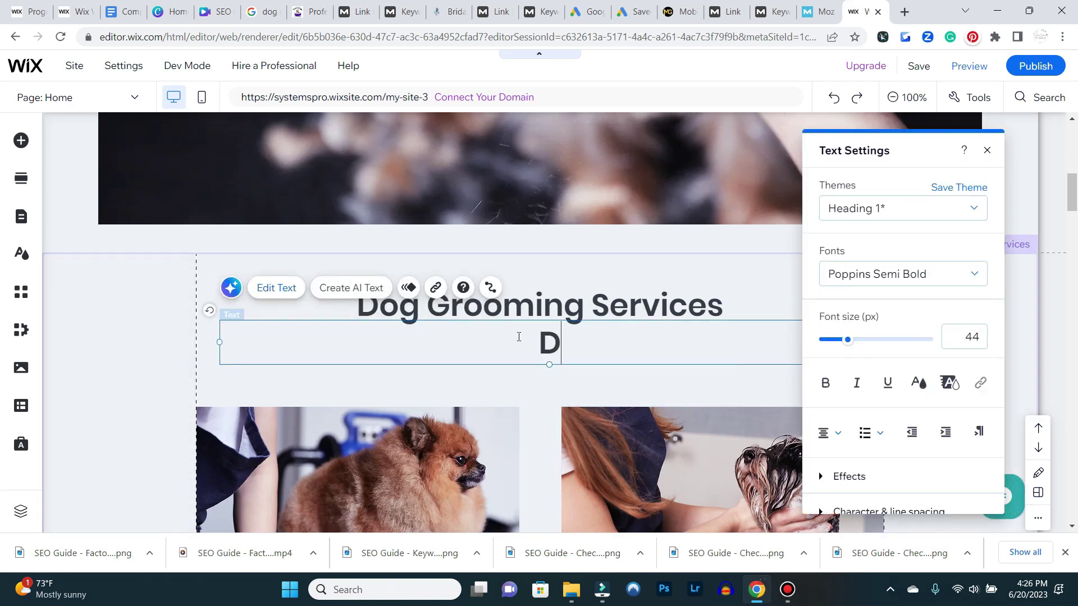
type("og Groom")
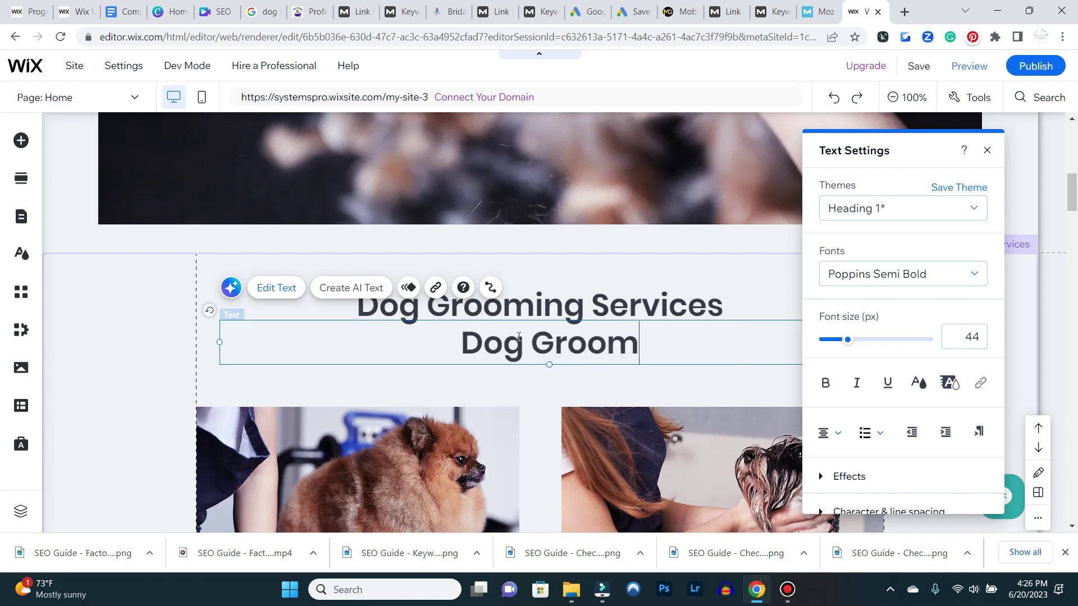
type("ers in La")
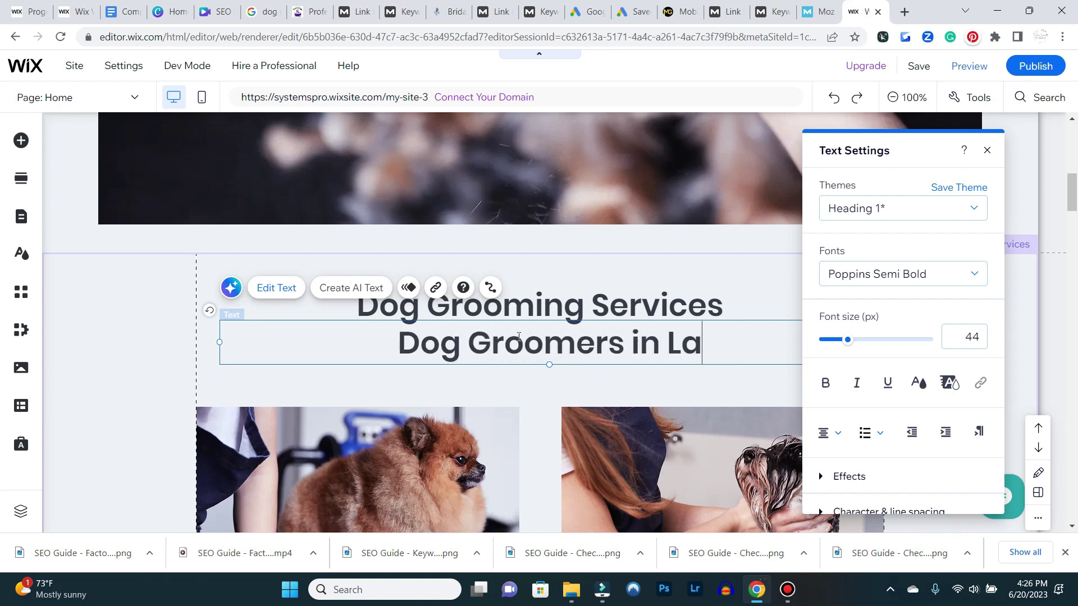
type("s Vegas and Henderson")
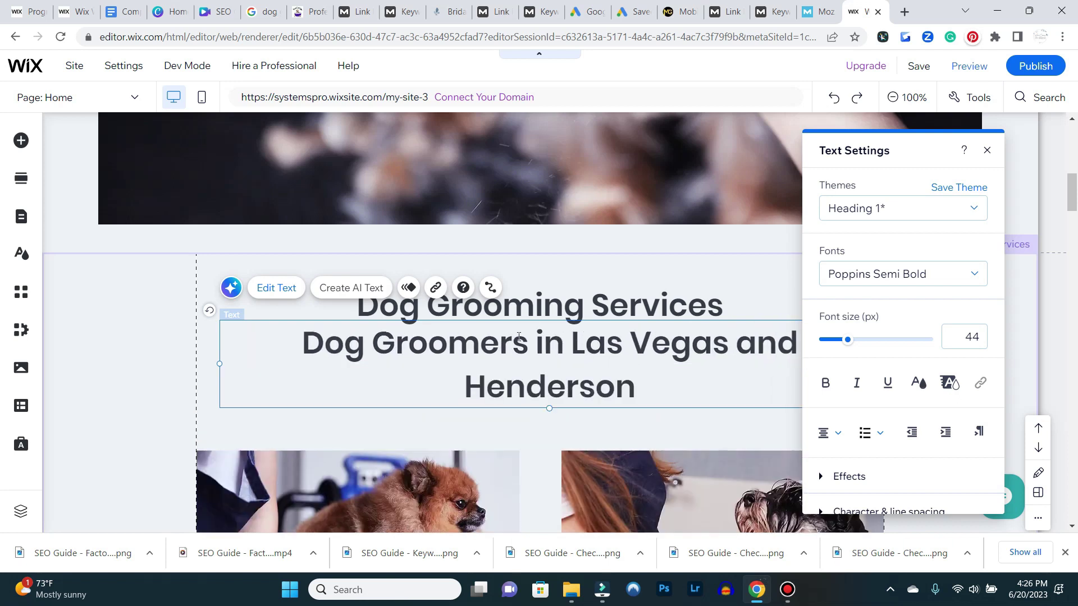
Apply the Heading 2 theme to the "Dog Groomers in Las Vegas and Henderson" line and set its font size to 20 px
triple_click(499, 343)
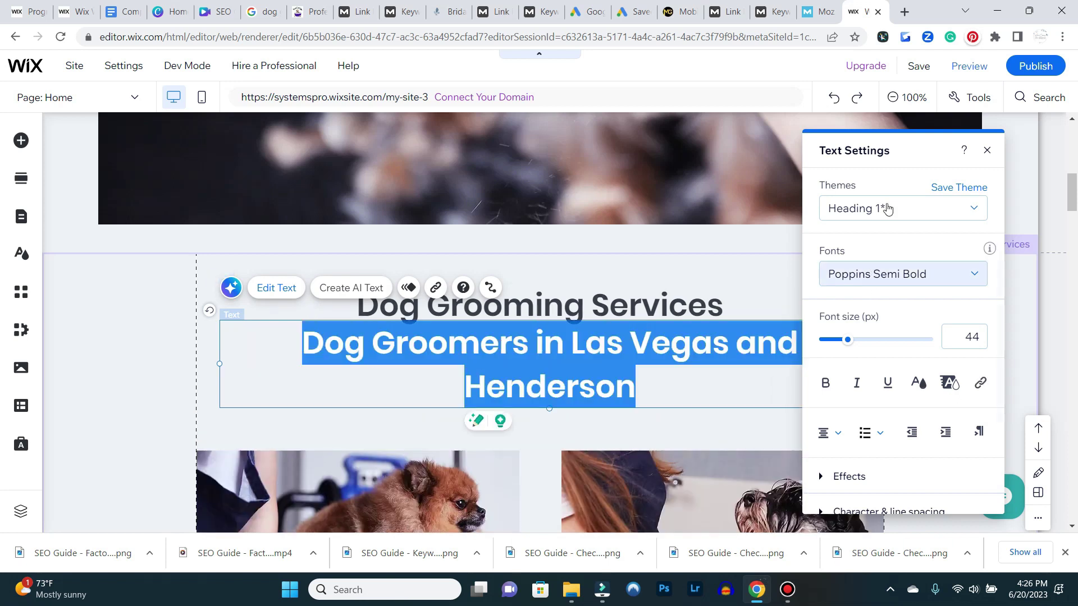
left_click(883, 210)
left_click(888, 268)
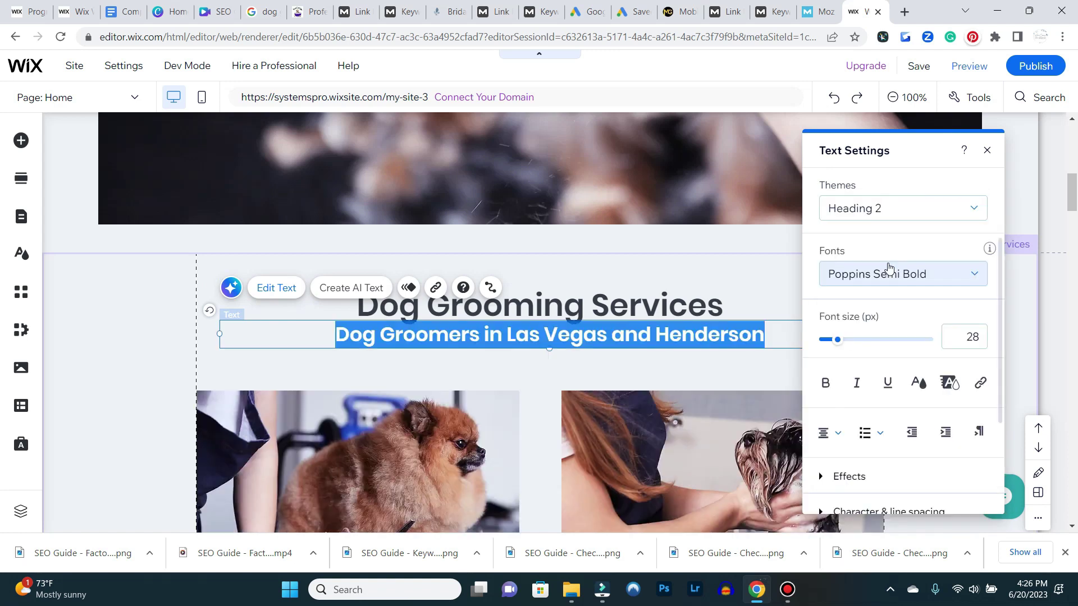
left_click(829, 340)
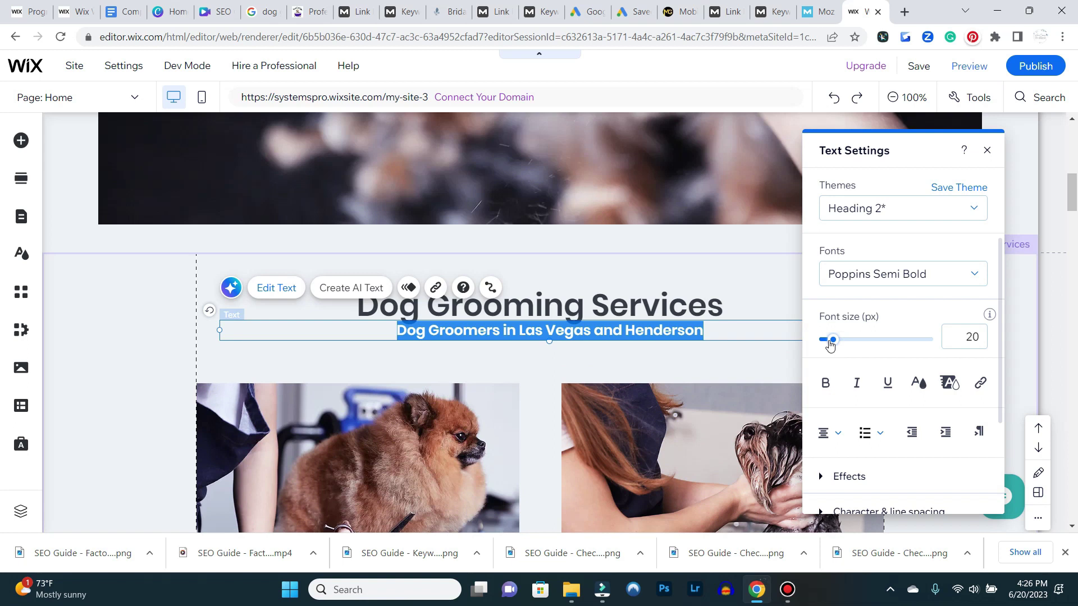
left_click_drag(832, 343, 828, 341)
left_click(963, 337)
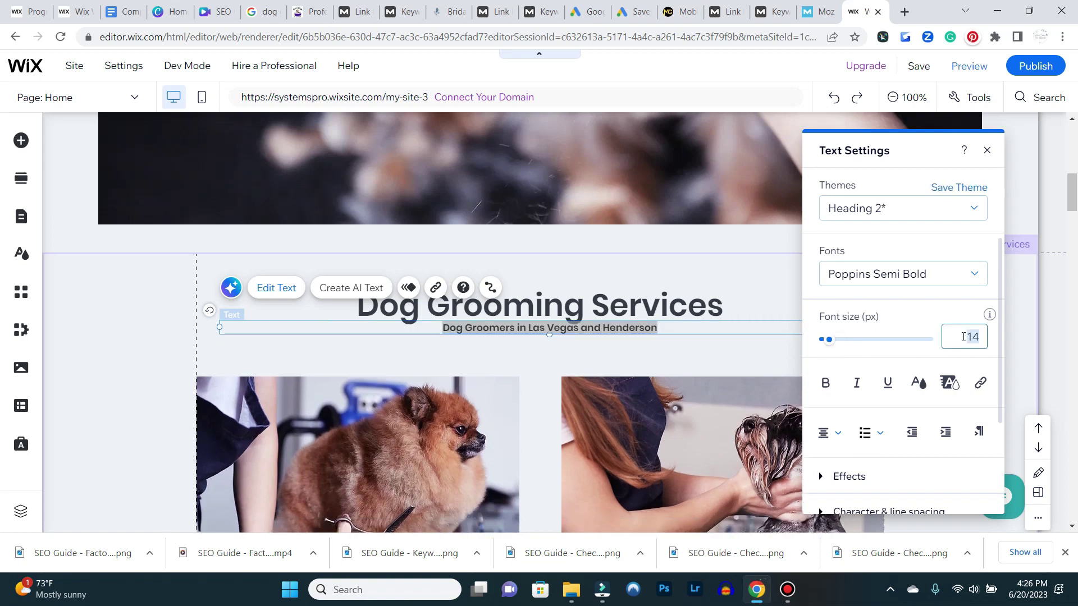
type("20")
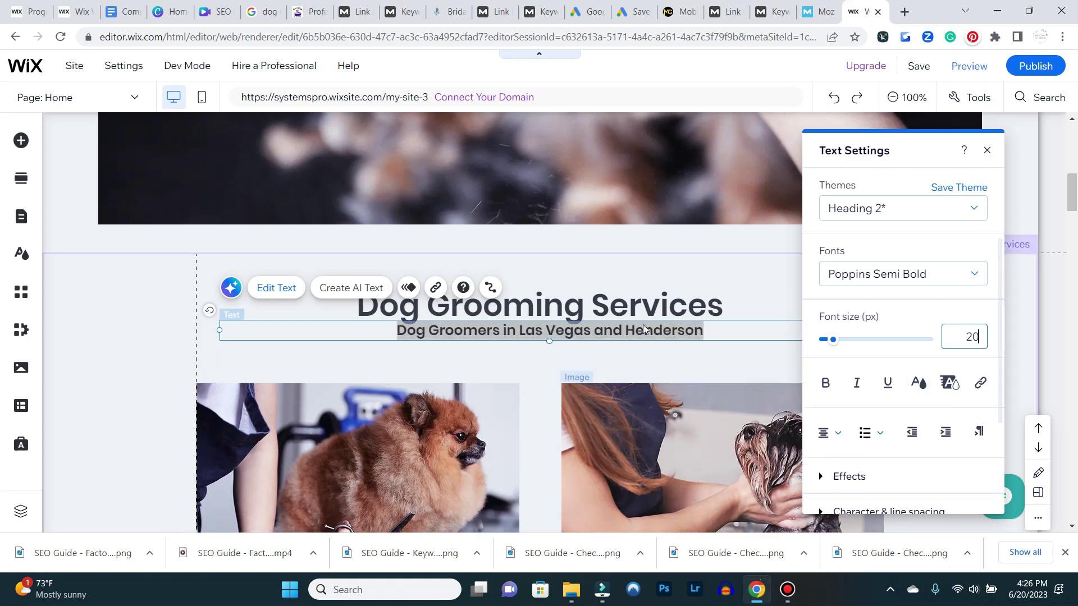
Move the "Dog Grooming Services" heading slightly up and shift the strip of service images down to make room beneath the subheading
left_click(597, 296)
left_click_drag(597, 297, 599, 286)
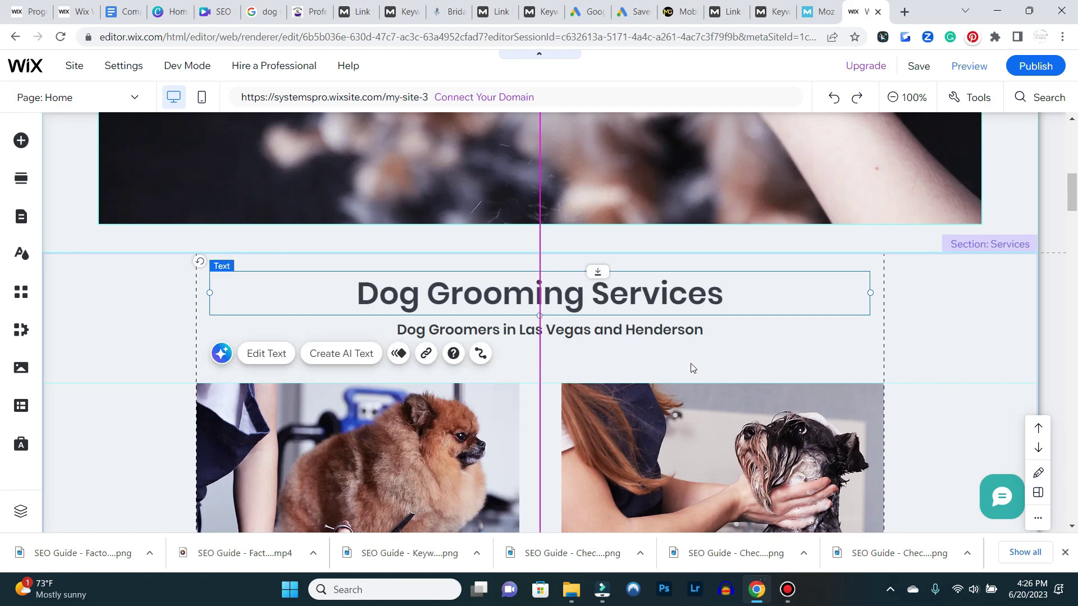
left_click(692, 366)
scroll(680, 312, "down", 3)
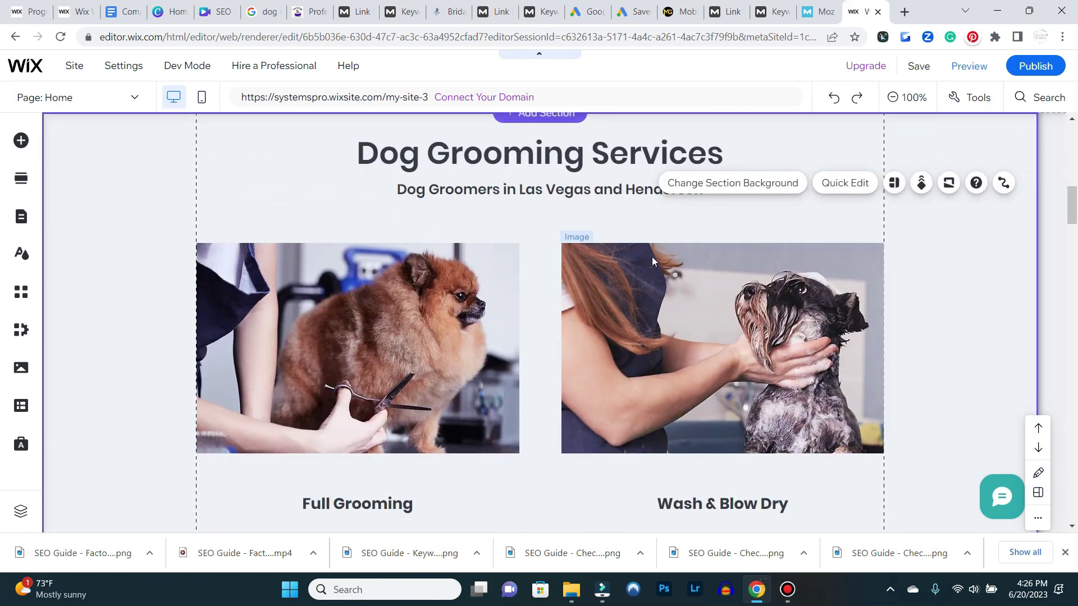
left_click(701, 250)
mouse_move(785, 243)
left_mouse_down()
mouse_move(797, 310)
mouse_move(803, 245)
left_mouse_up()
left_click(931, 272)
left_click_drag(932, 272, 926, 365)
Duplicate the "Dog Groomers in Las Vegas and Henderson" subheading and place the copy directly beneath the original
left_click(573, 194)
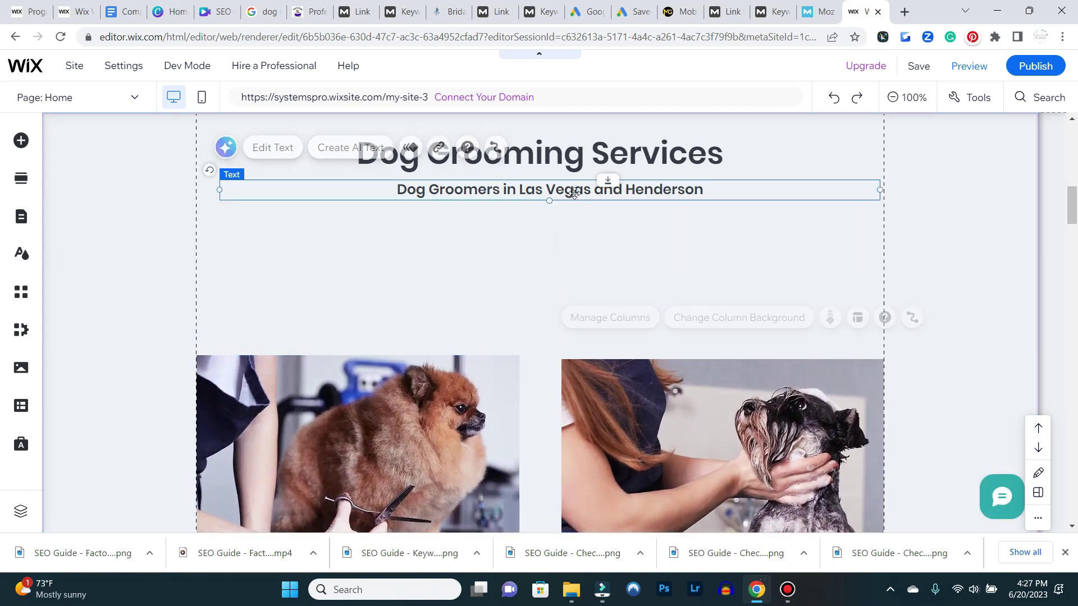
right_click(574, 193)
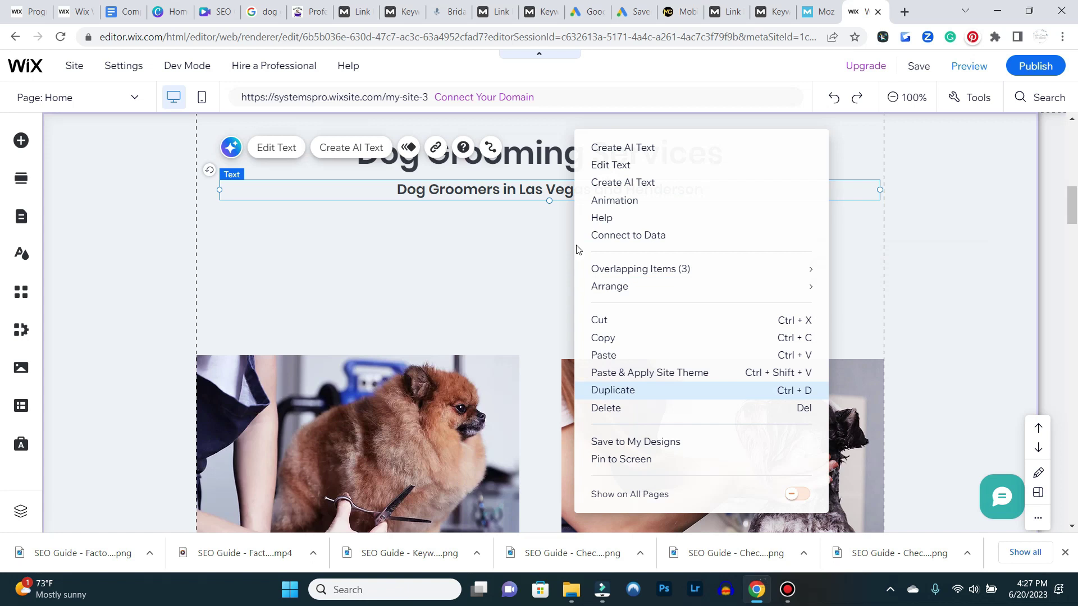
left_click(606, 387)
mouse_move(560, 200)
left_mouse_down()
mouse_move(551, 221)
mouse_move(542, 211)
left_mouse_up()
Apply the Heading 3 theme to the duplicated subheading and reduce its font size to 23 px
double_click(542, 211)
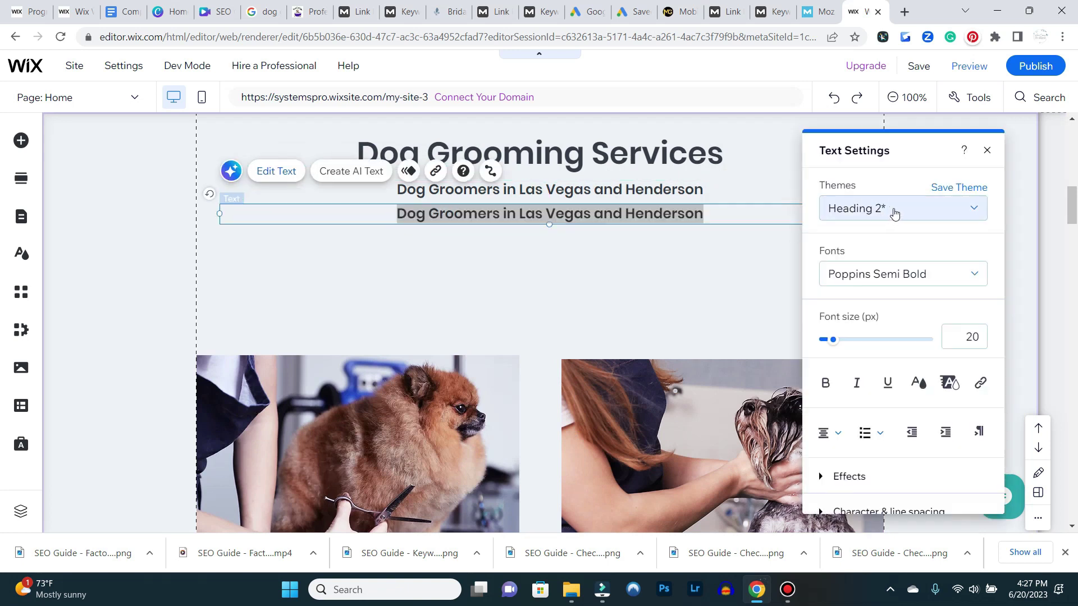
left_click(895, 213)
left_click(888, 283)
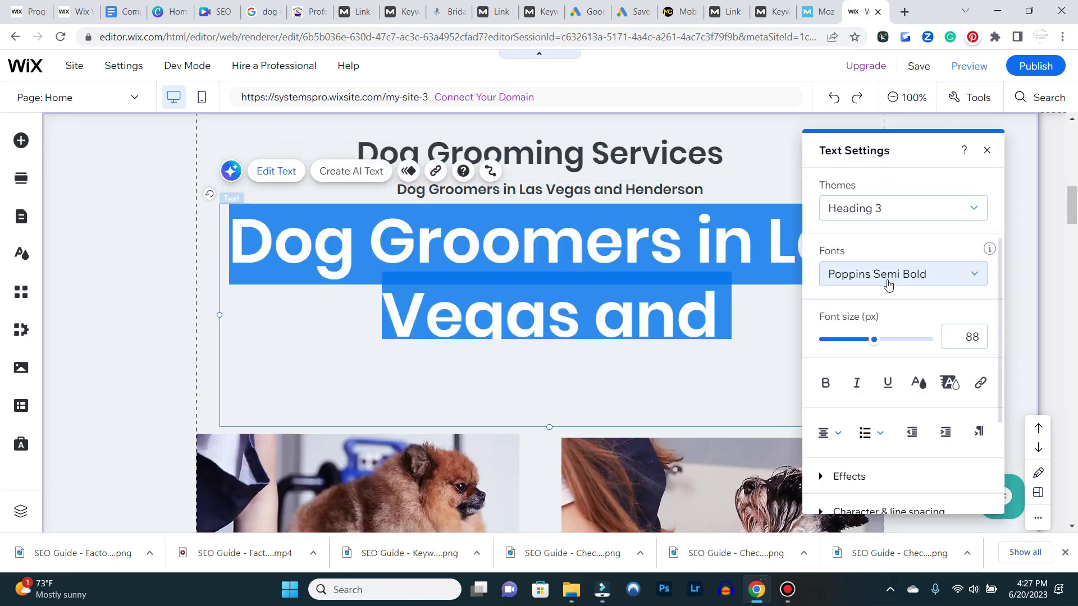
left_click_drag(873, 340, 831, 336)
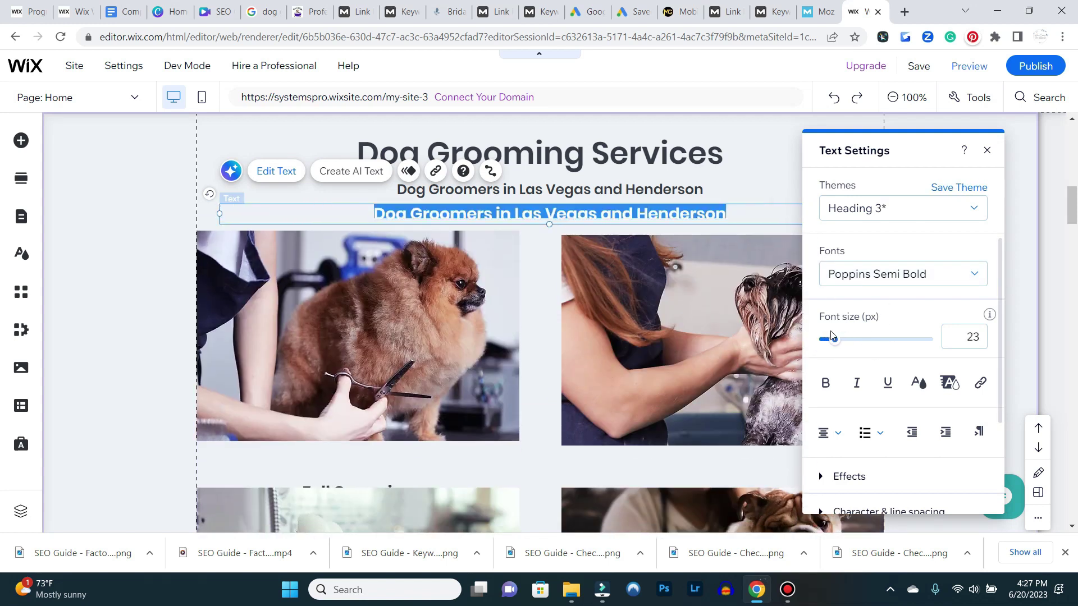
Move the strip of service images back down, leaving space beneath the Heading 3 line
left_click(584, 254)
left_click(164, 270)
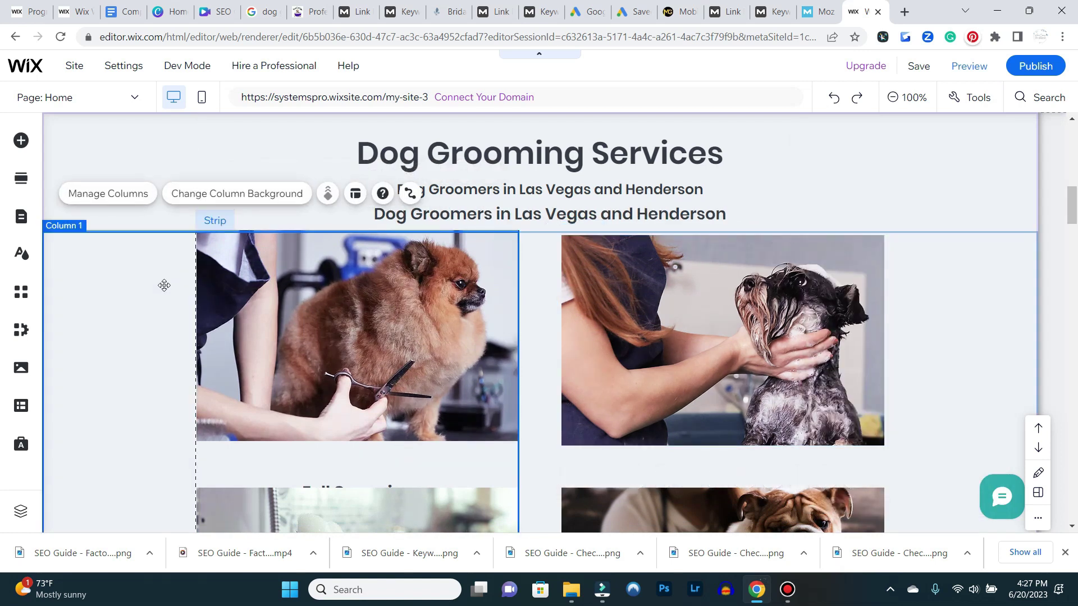
left_click_drag(164, 284, 164, 368)
Change the Heading 3 line's font to Poppins Extra Light and set its size to 18 px
left_click(505, 215)
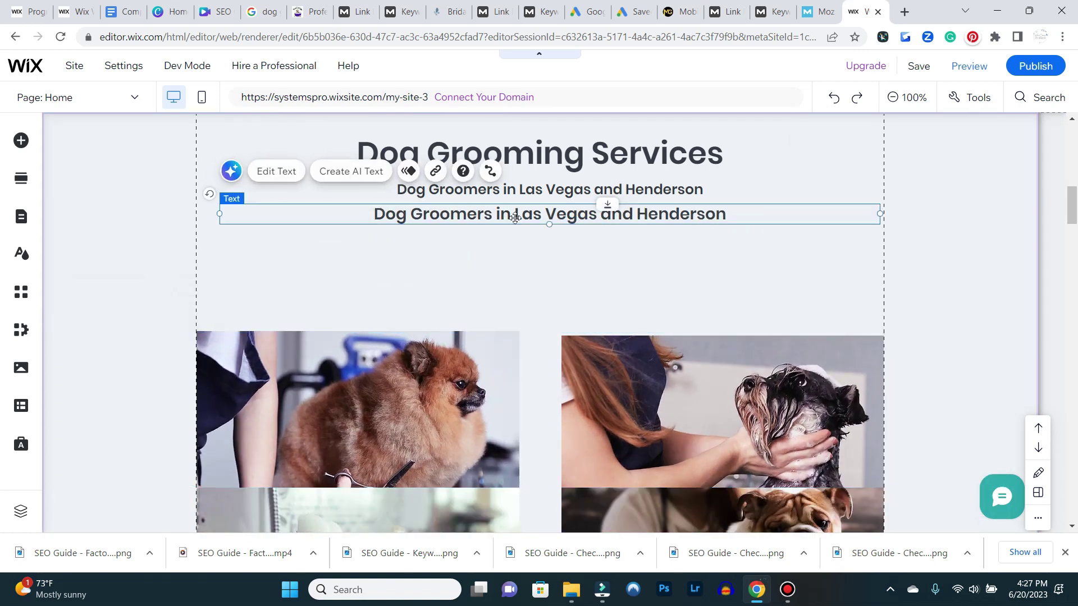
left_click(505, 215)
left_click(931, 272)
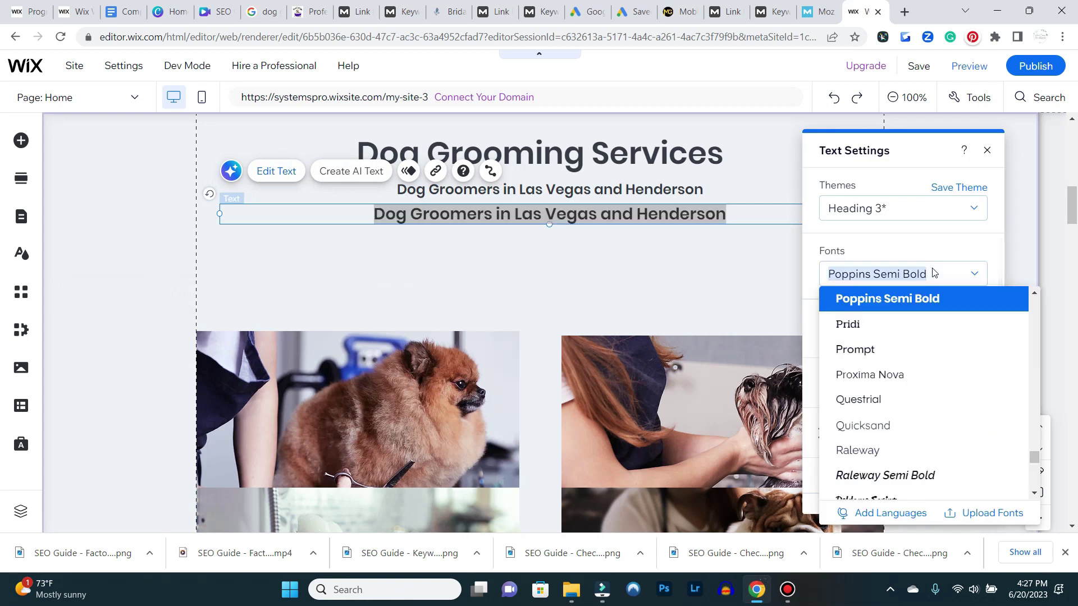
scroll(927, 353, "up", 1)
left_click(927, 354)
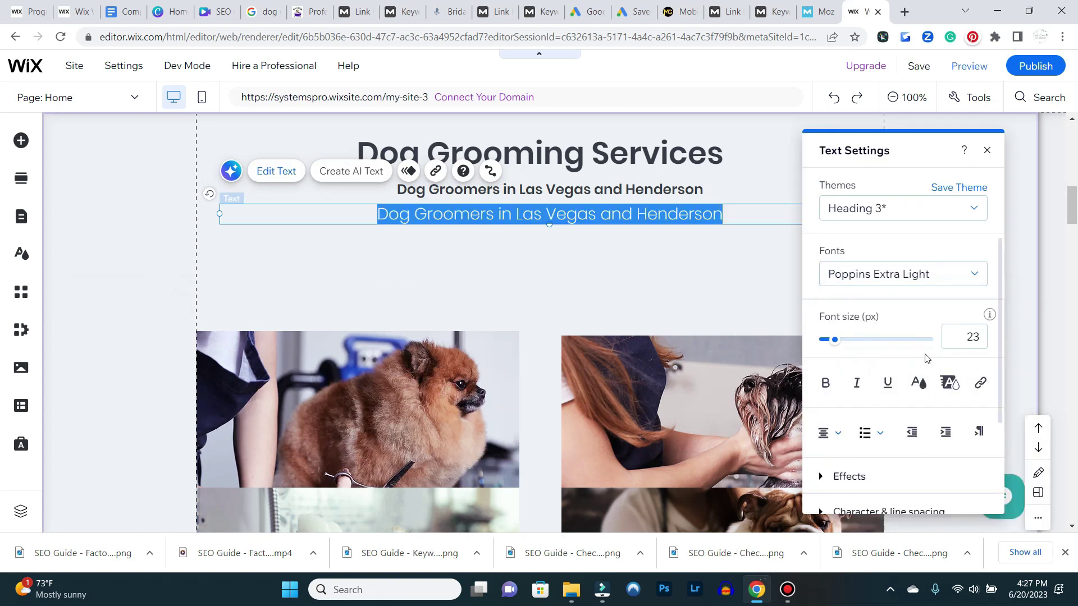
left_click(948, 338)
type("18")
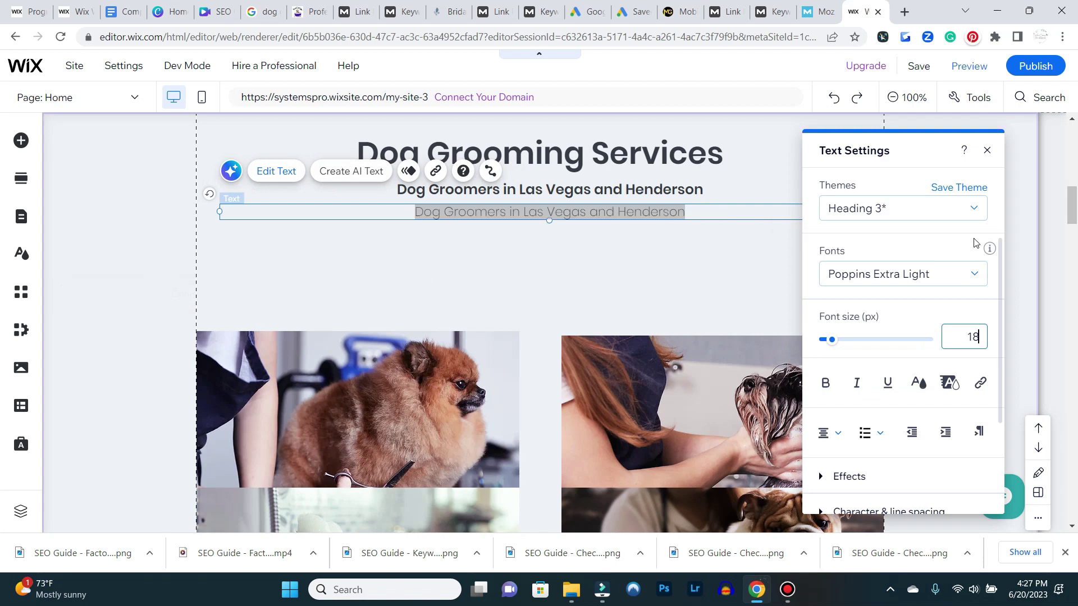
Check the theme, font and size settings of the lower "Dog Groomers in Las Vegas and Henderson" line
left_click(611, 267)
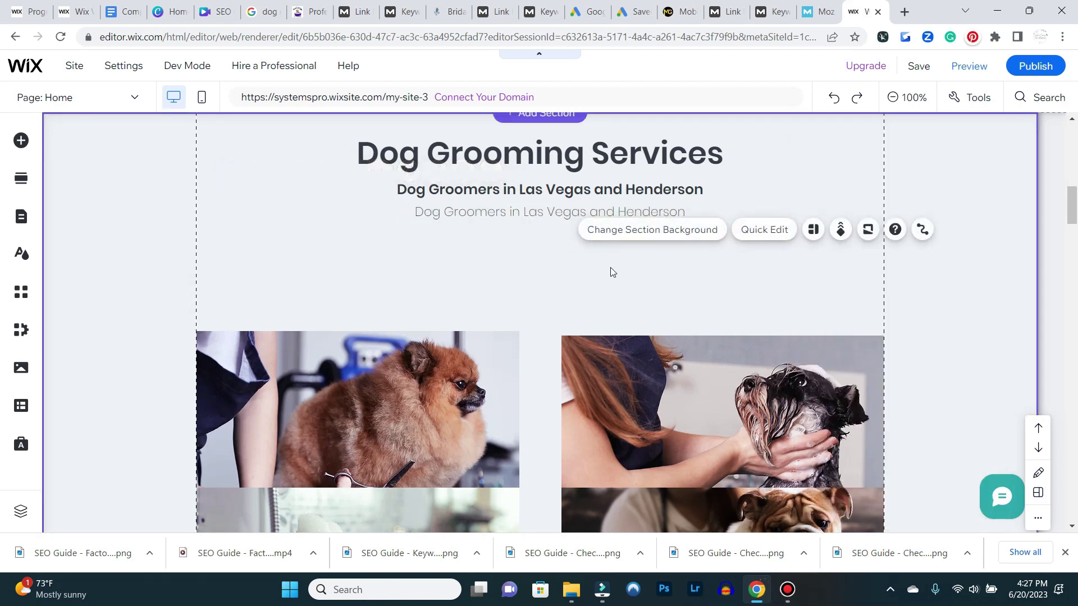
left_click(550, 388)
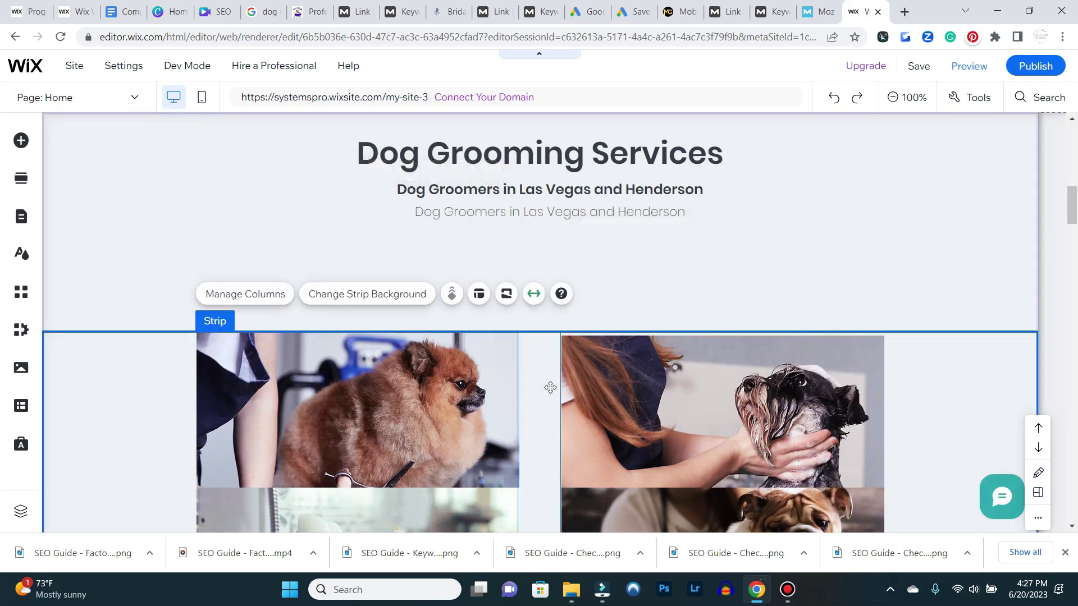
left_click(515, 212)
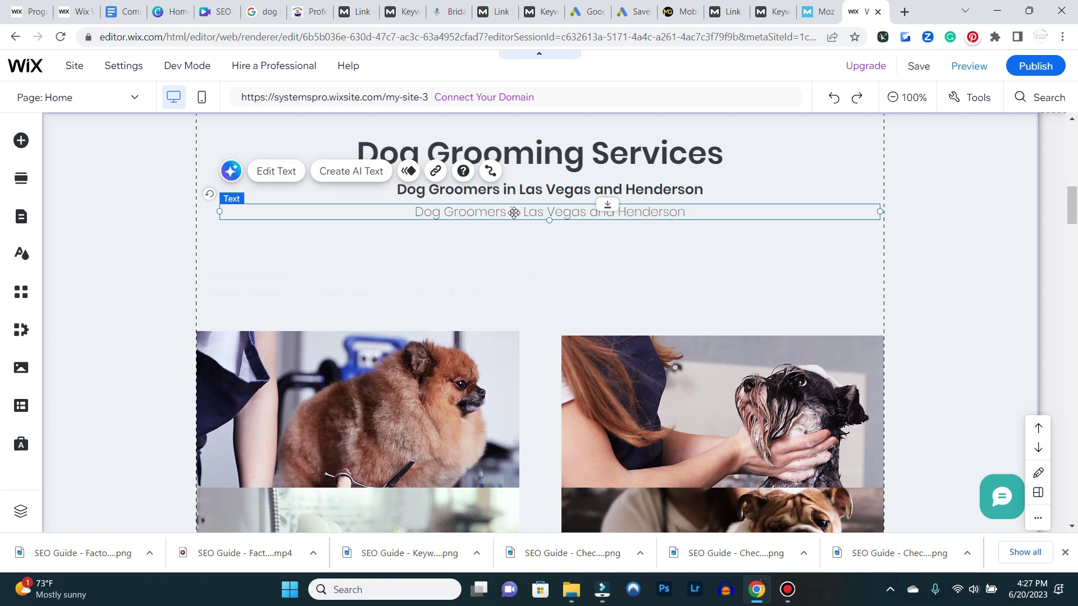
double_click(514, 212)
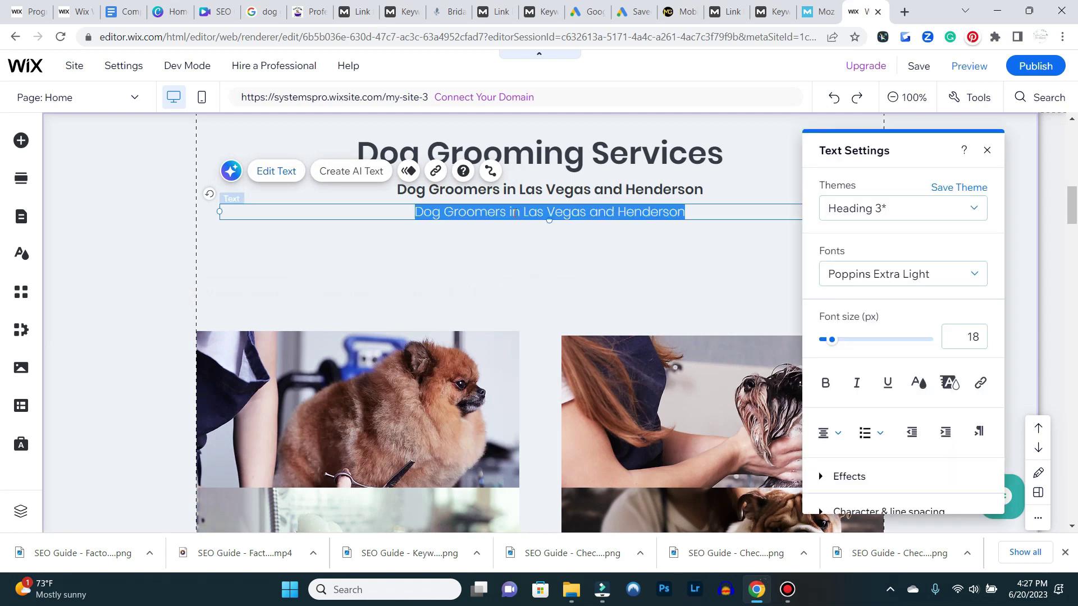
Move the strip of service images up to close the gap beneath the three heading lines
left_click(525, 347)
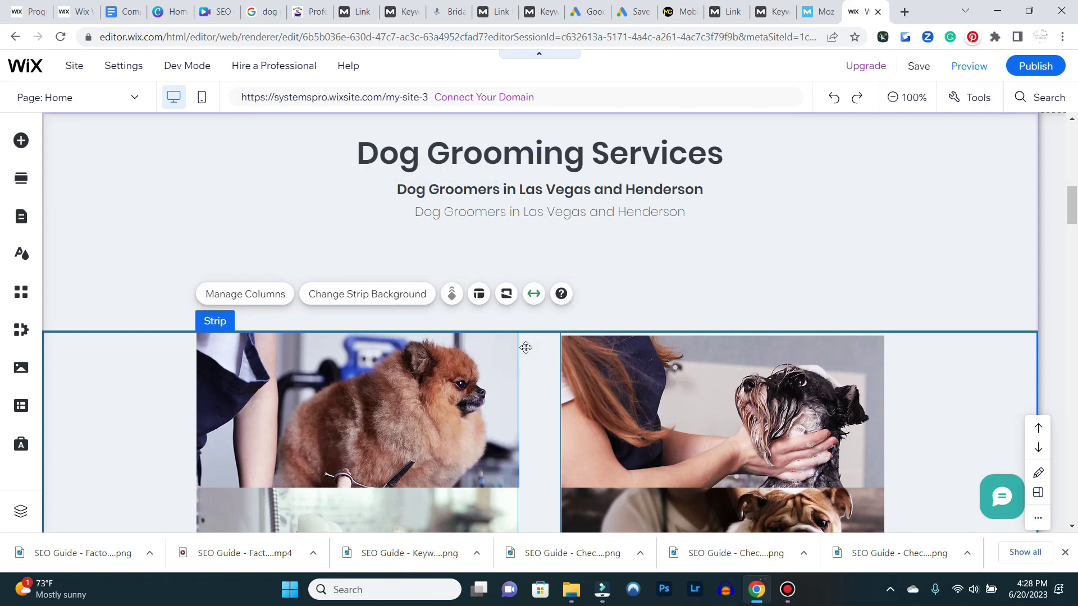
scroll(525, 348, "down", 2)
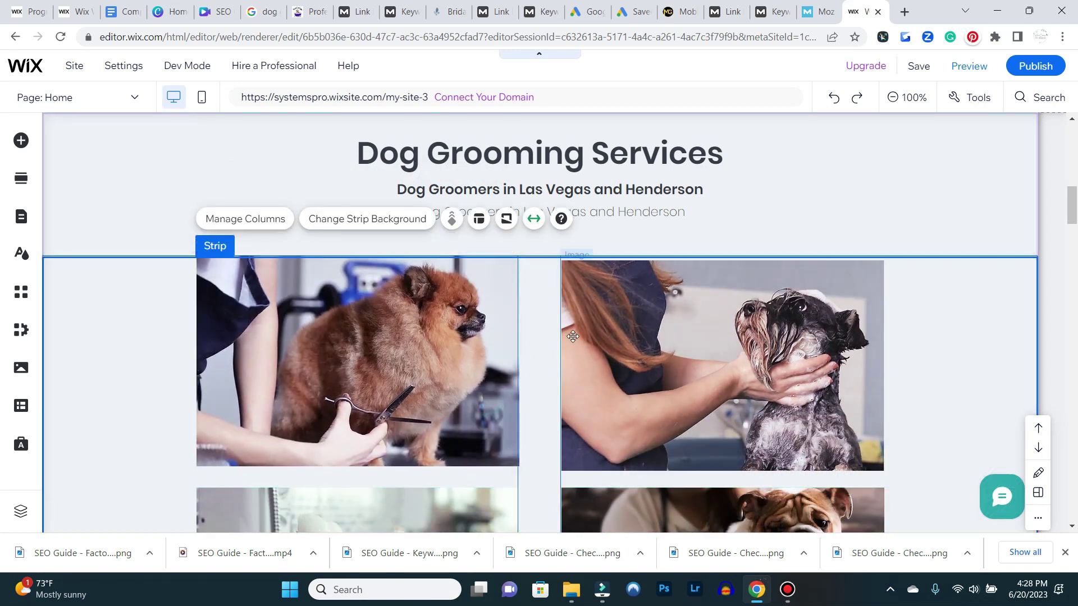
scroll(572, 336, "up", 3)
left_click(894, 334)
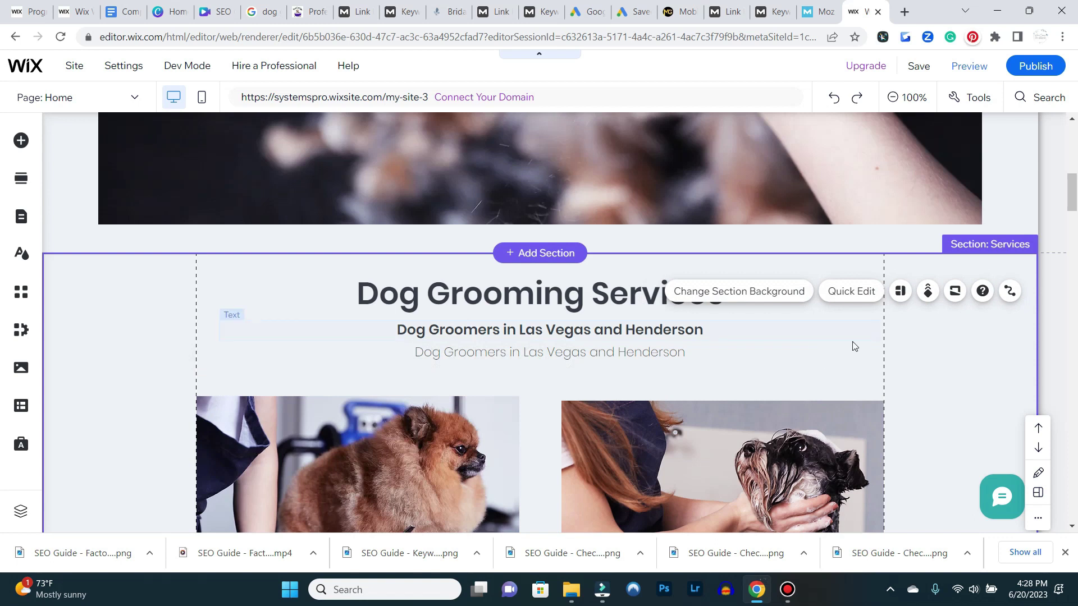
Open the image settings of the welcome section's strip background and activate the alt text field
scroll(893, 328, "up", 5)
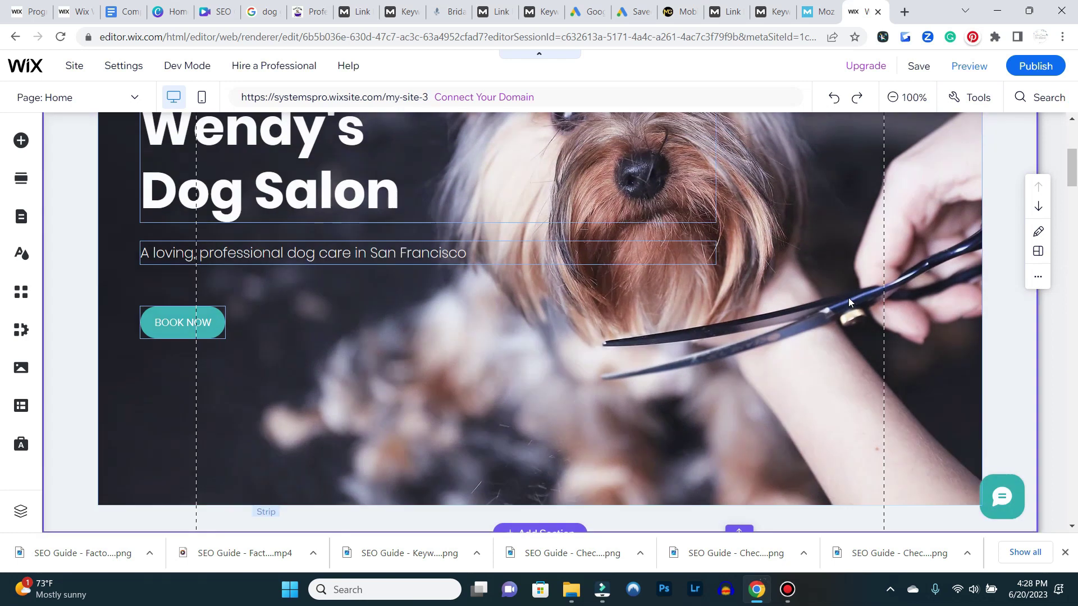
scroll(850, 295, "up", 3)
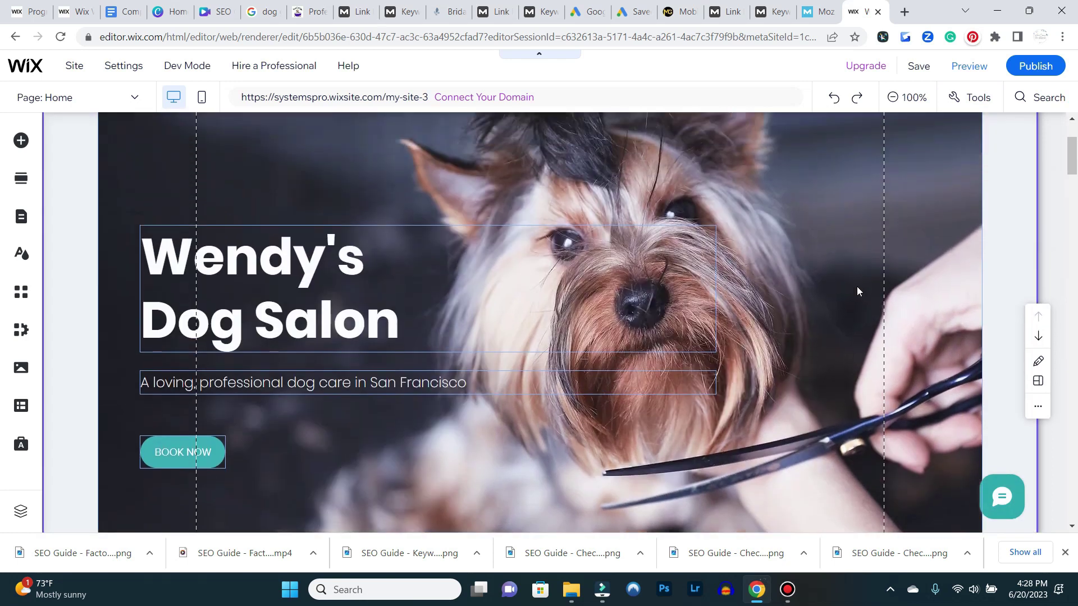
left_click(855, 258)
scroll(855, 258, "up", 3)
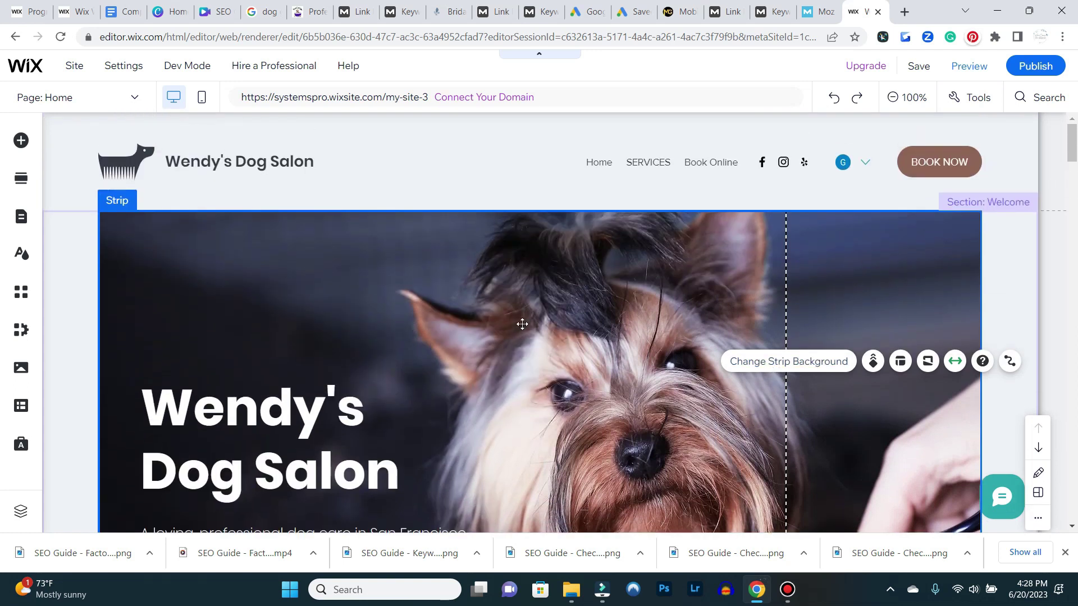
left_click(796, 362)
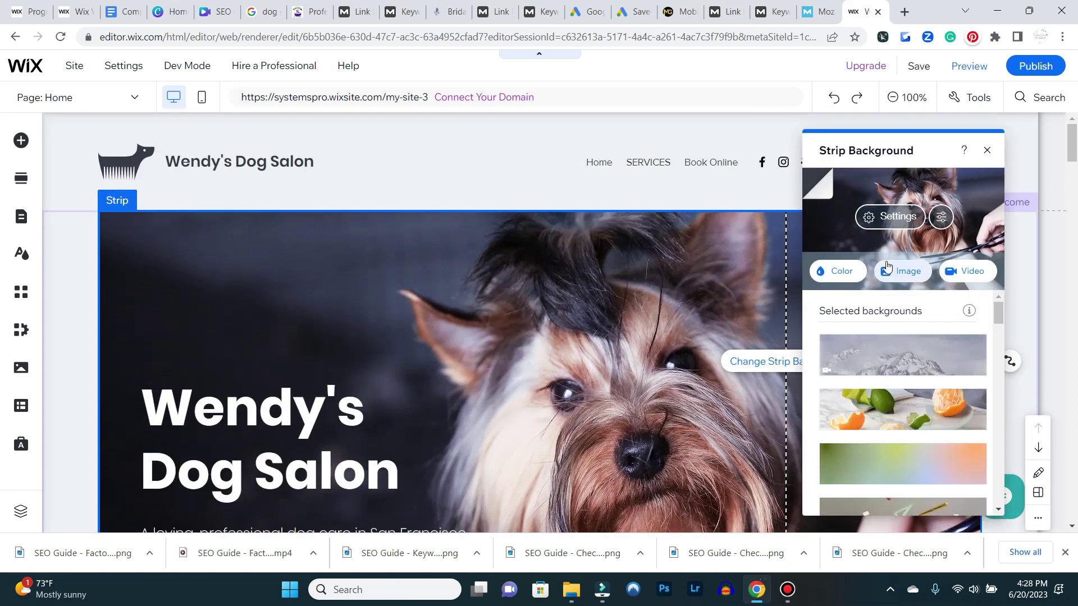
left_click(897, 221)
scroll(893, 356, "down", 3)
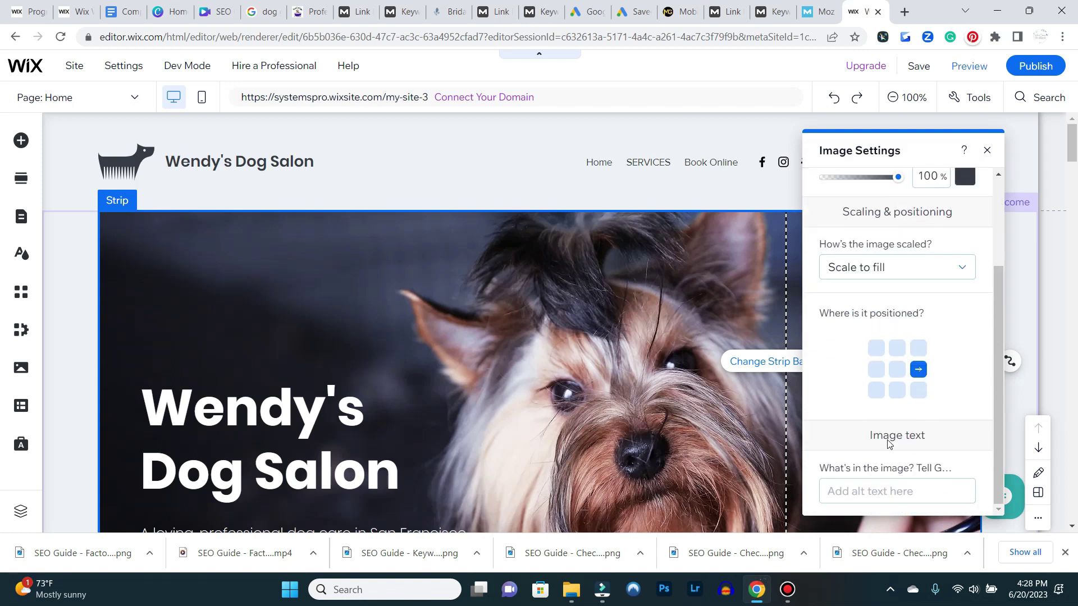
left_click(834, 492)
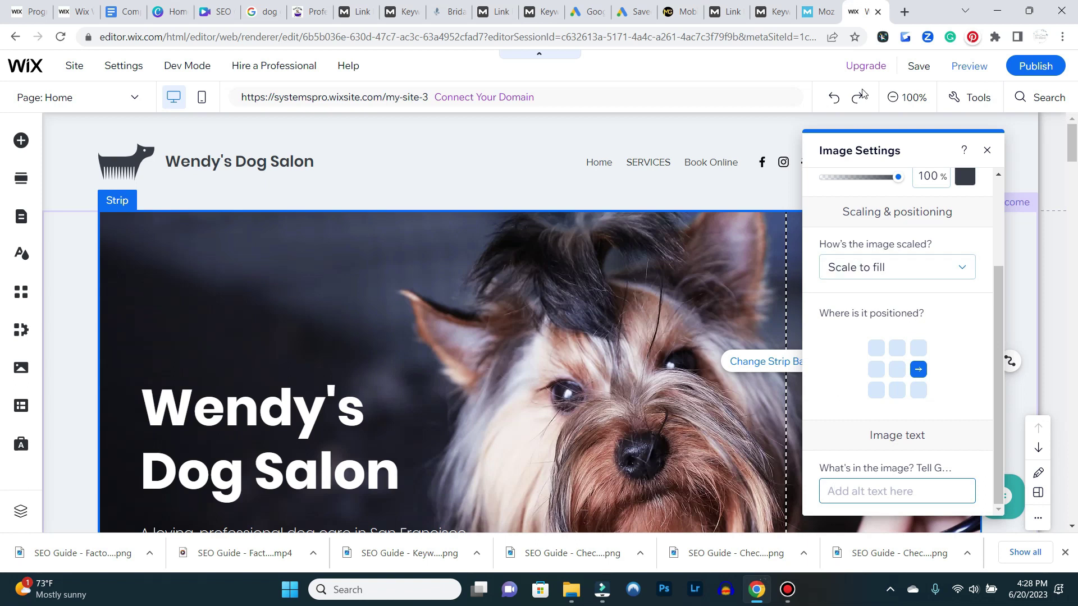
Search Google for "dog grooming las vegas" in a new browser tab and browse the image results
left_click(903, 12)
type("dog")
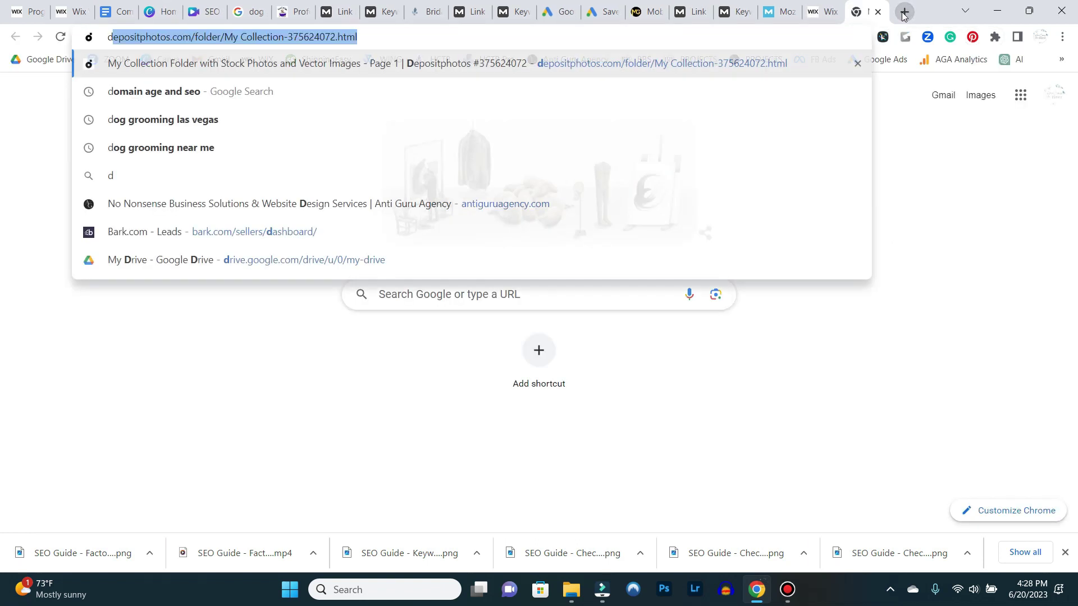
key("Return")
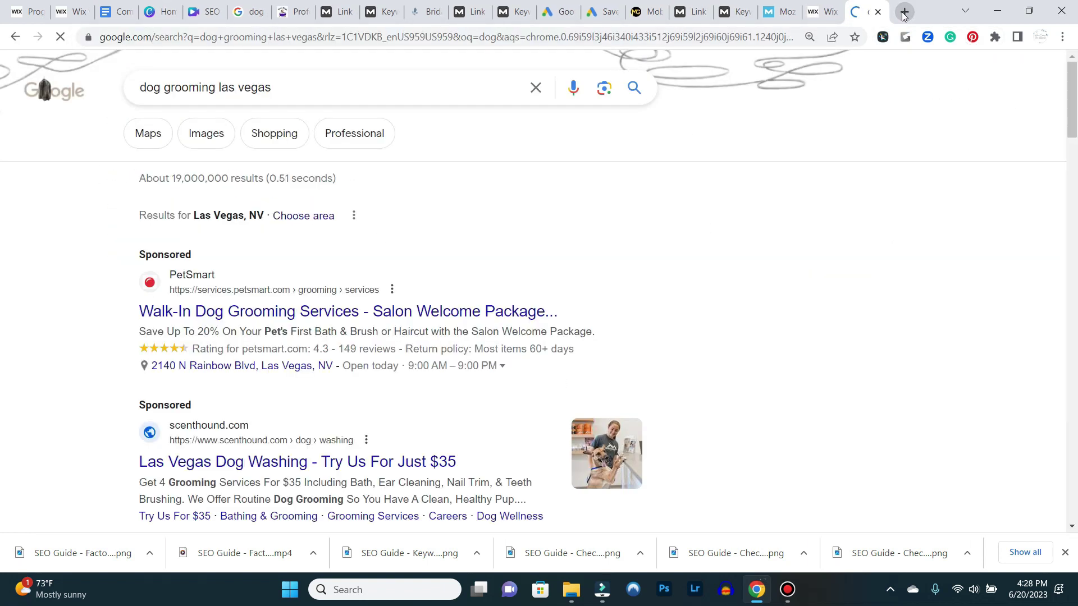
left_click(194, 133)
scroll(49, 364, "down", 1)
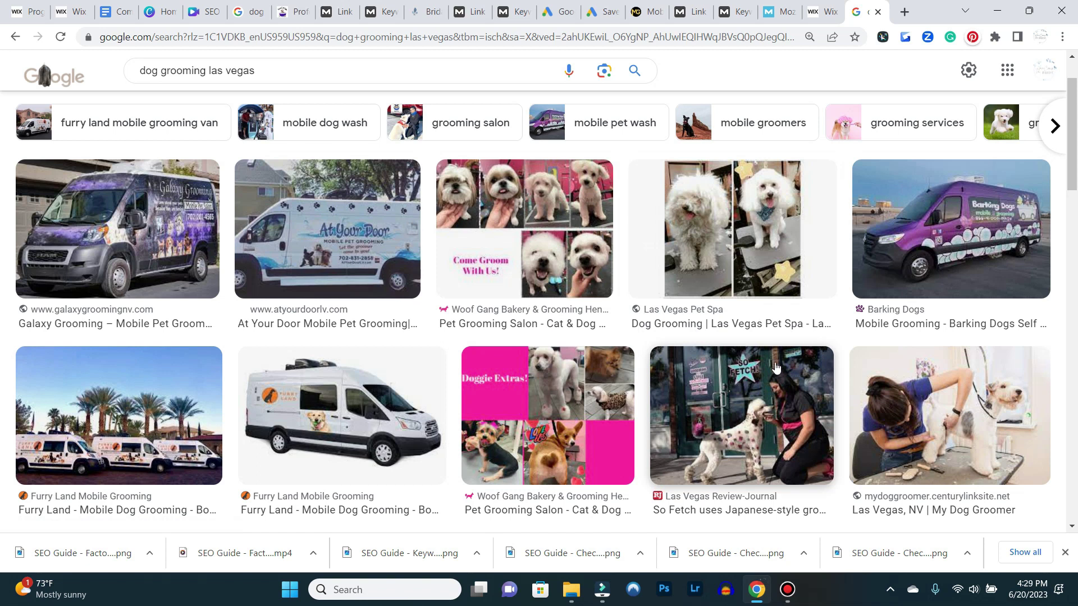
scroll(808, 331, "up", 2)
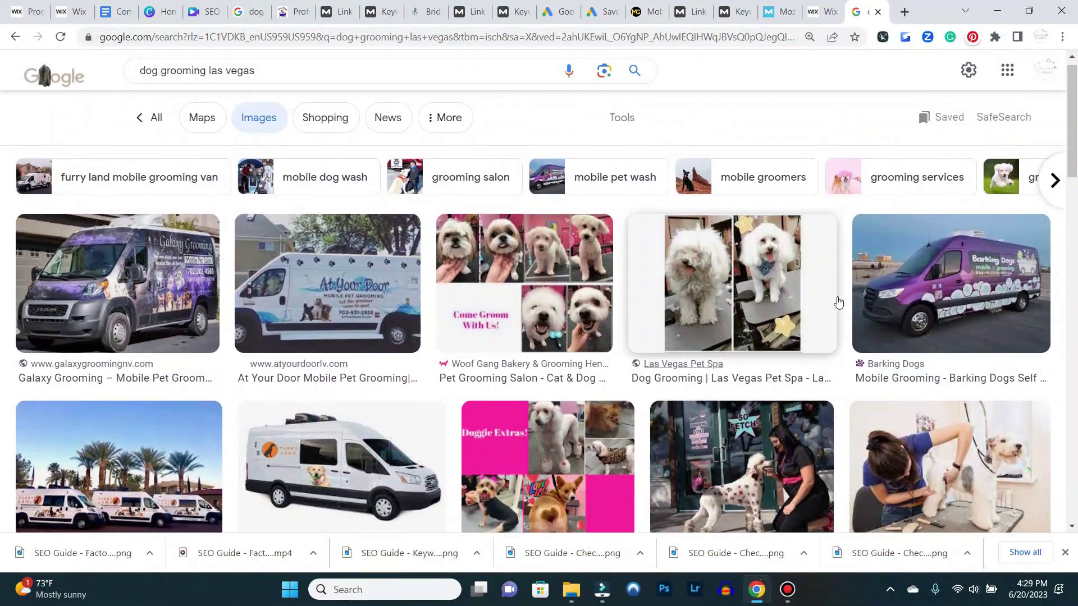
Return to the Wix editor and set the strip background's alt text to "Dog Grooming Las Vegas Nevada | Wendy's Dog Salon"
left_click(817, 13)
left_click(881, 489)
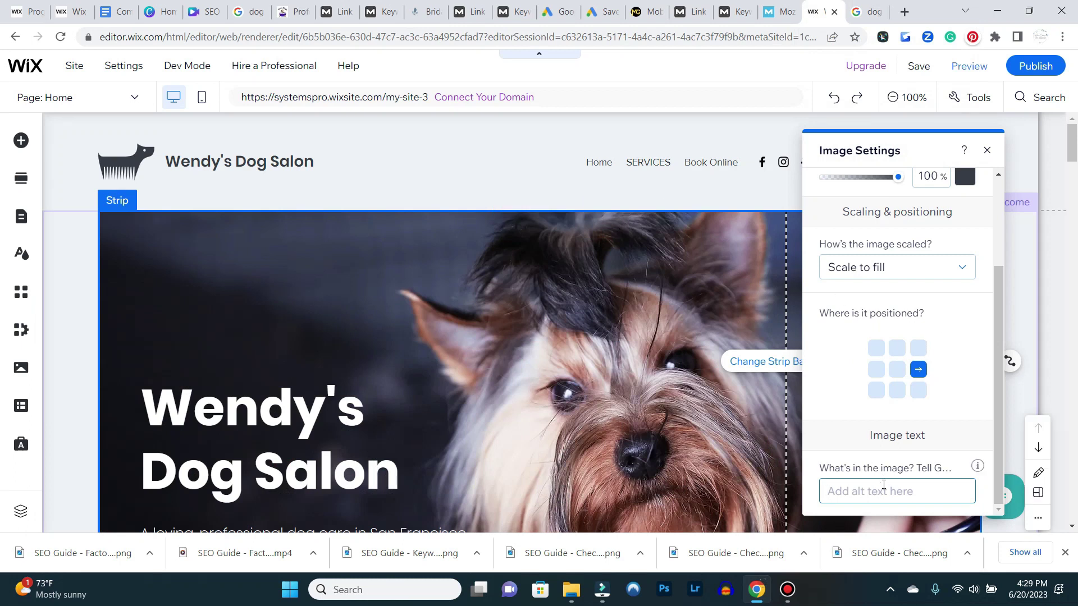
type("Dog Grooming Las Vegas N")
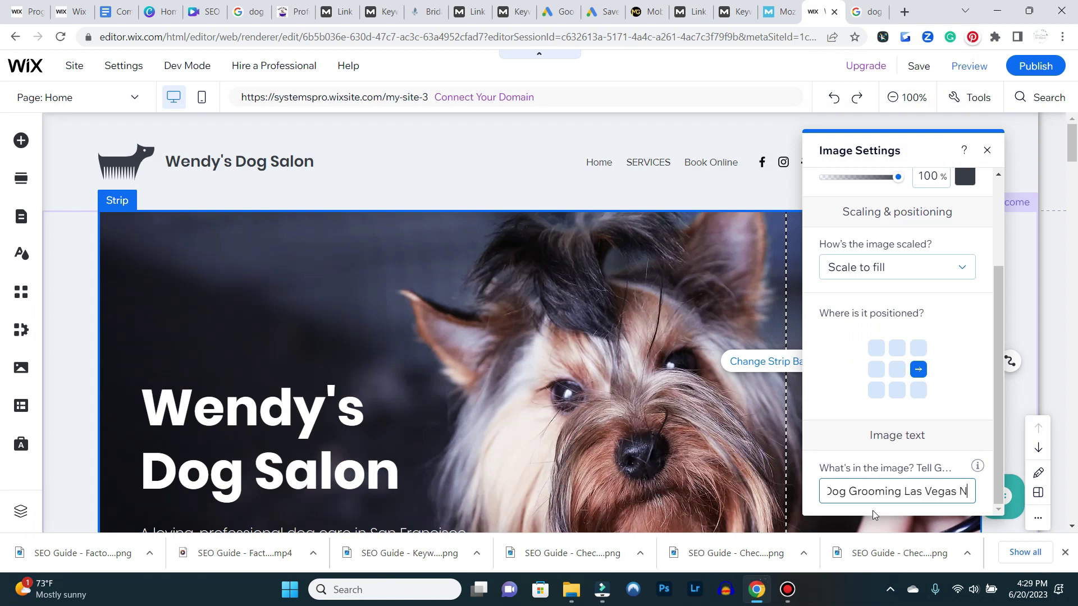
type("evada")
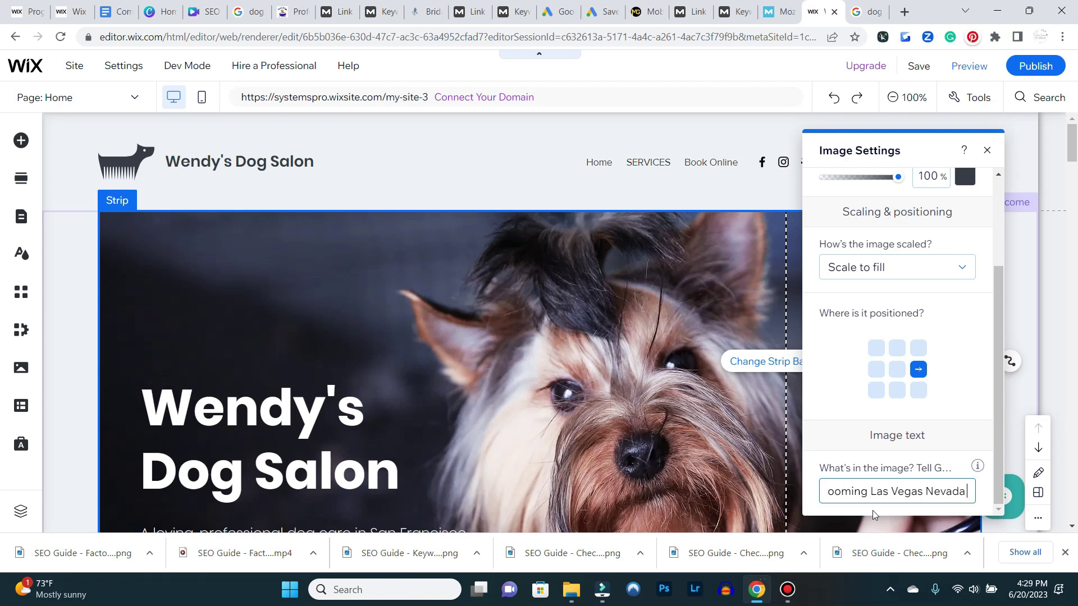
type(" | Wen")
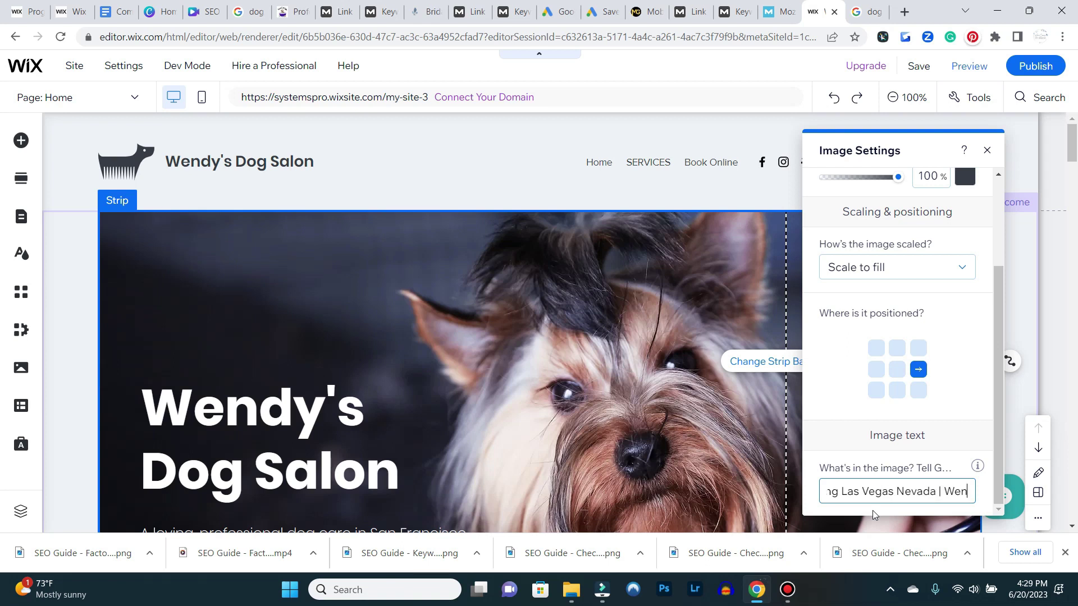
type("dy's Dog Salon")
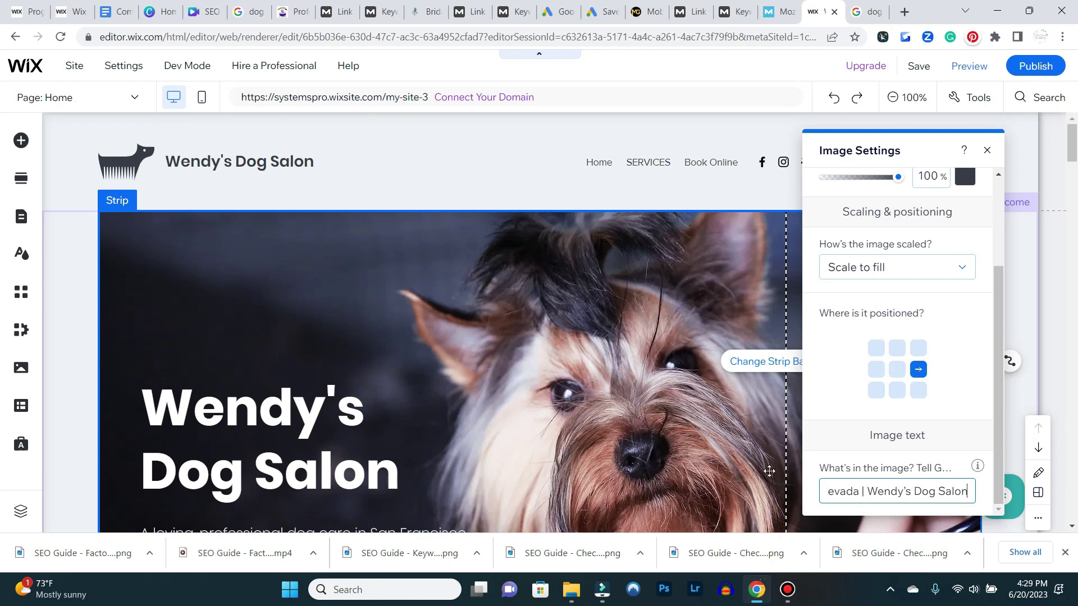
left_click(773, 304)
scroll(773, 304, "down", 2)
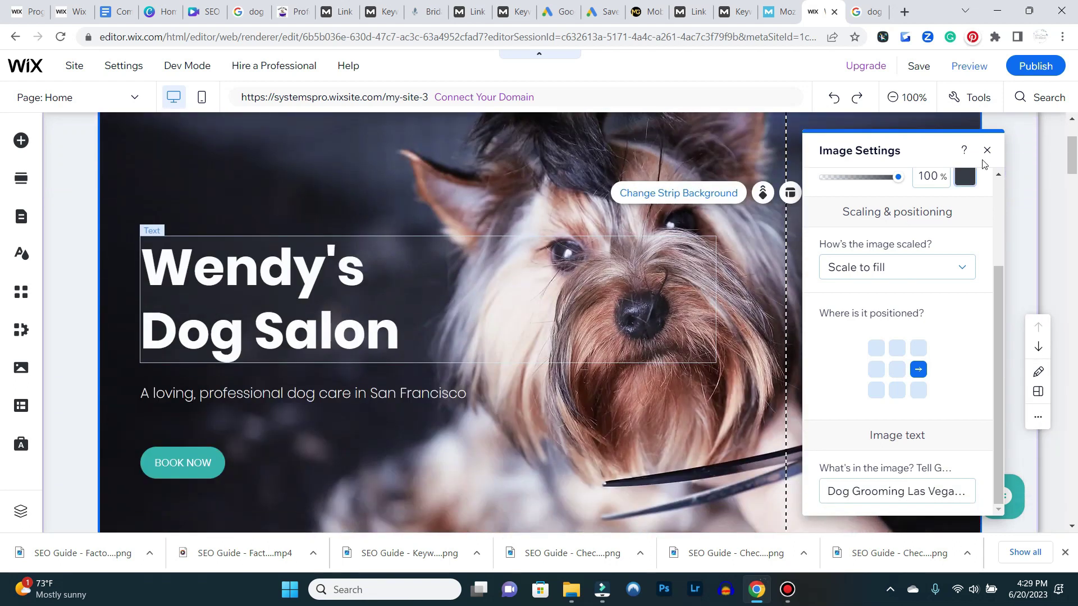
Enter "Full Service Dog Grooming" as the alt text of the first service image, the Pomeranian being trimmed
scroll(403, 279, "down", 5)
scroll(403, 279, "down", 1)
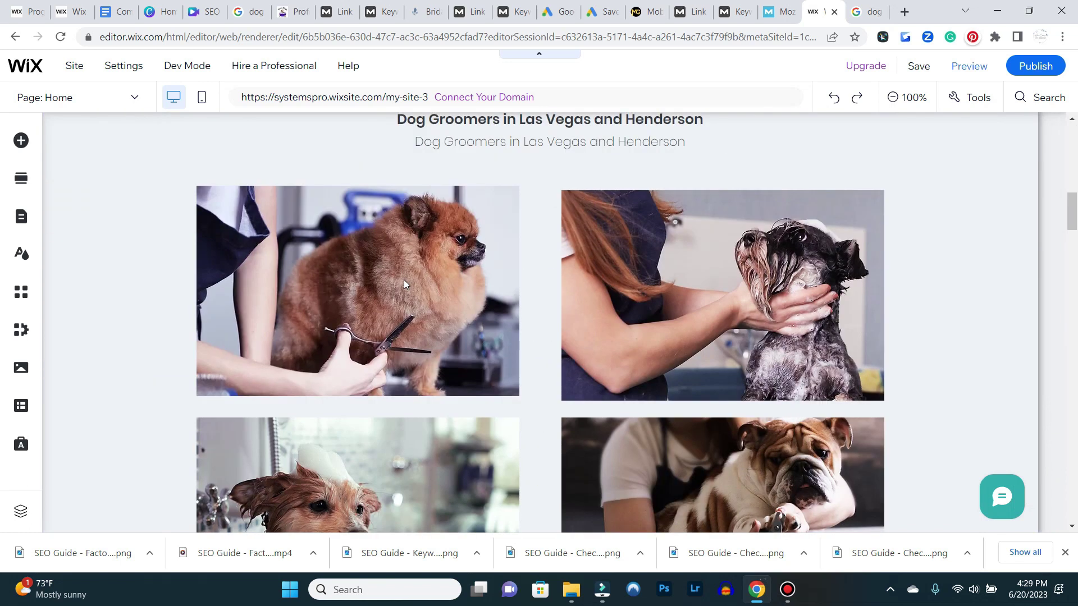
left_click(403, 280)
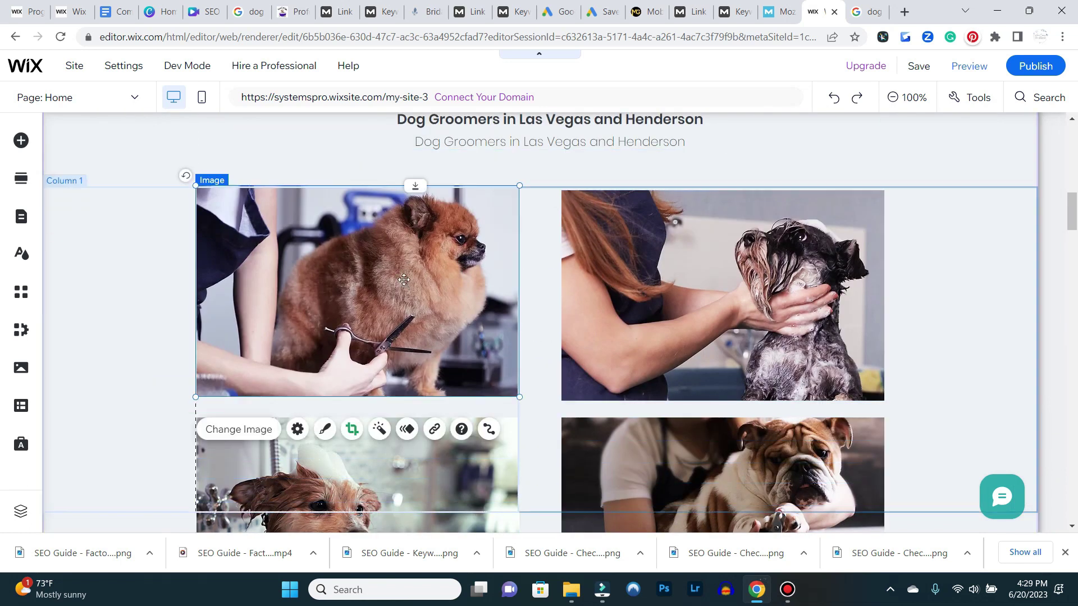
left_click(297, 429)
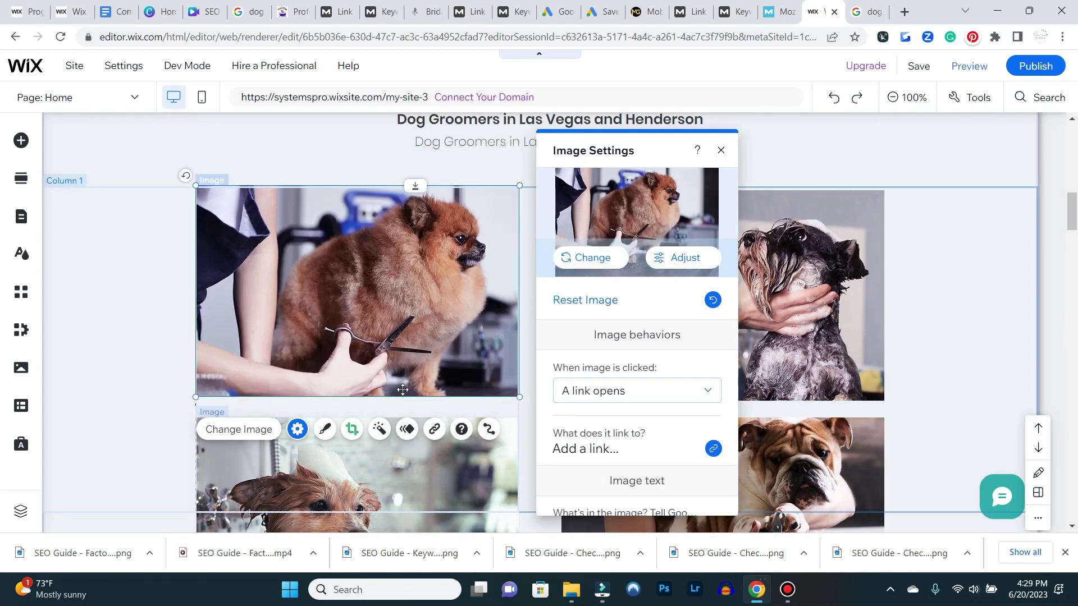
scroll(561, 297, "down", 3)
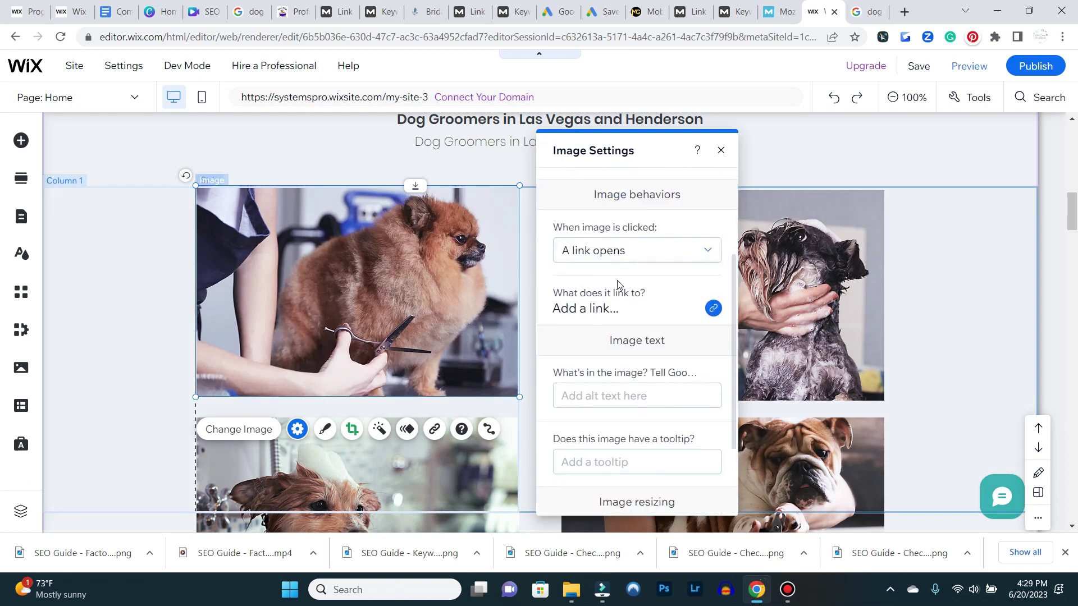
scroll(621, 376, "down", 2)
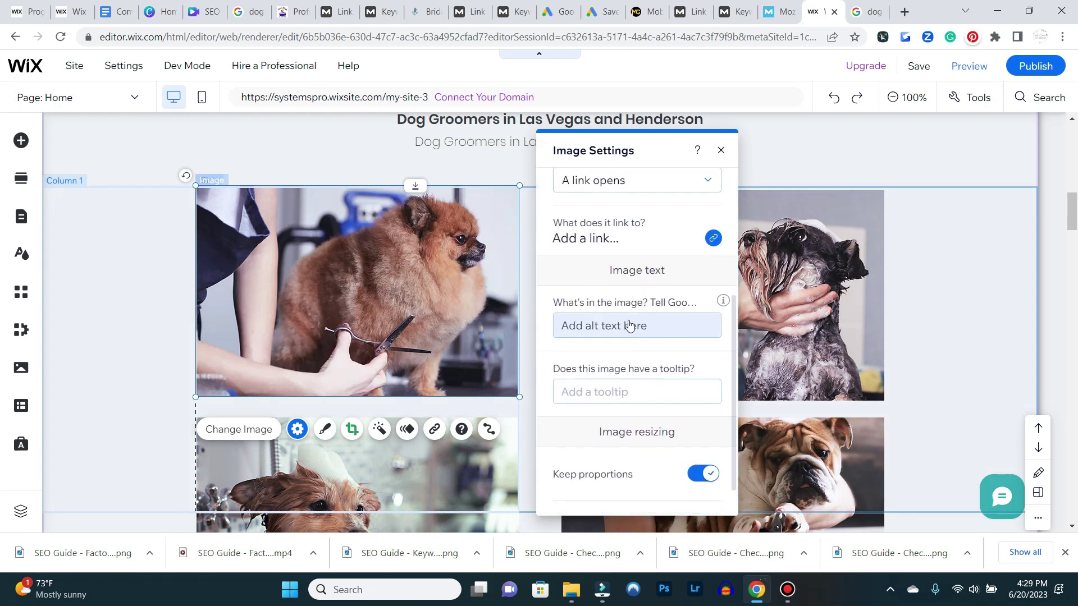
left_click(629, 324)
type("Full Servic")
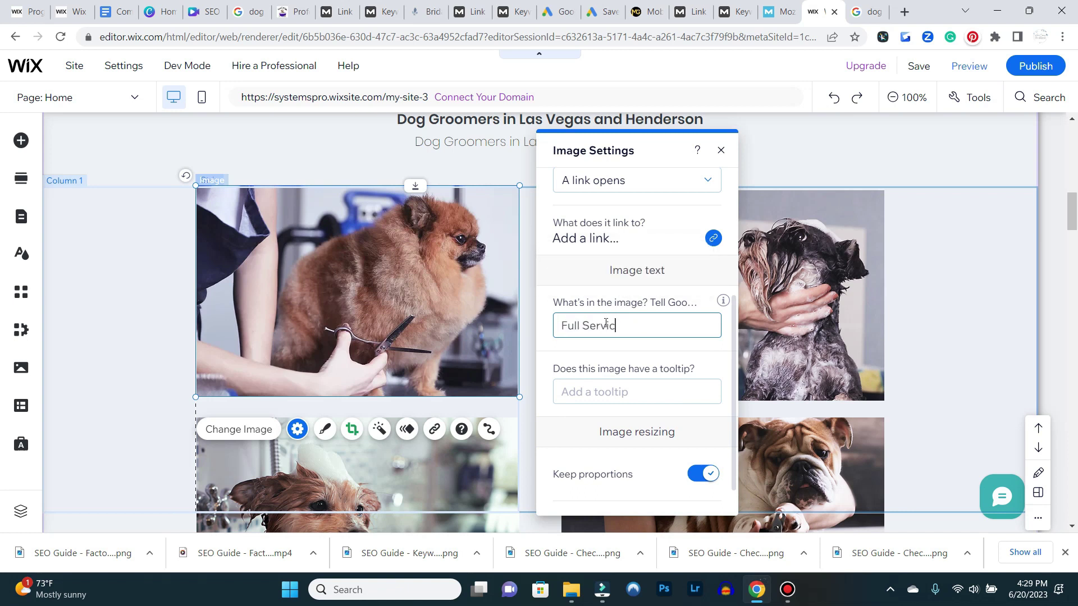
type("e Dog Grooming")
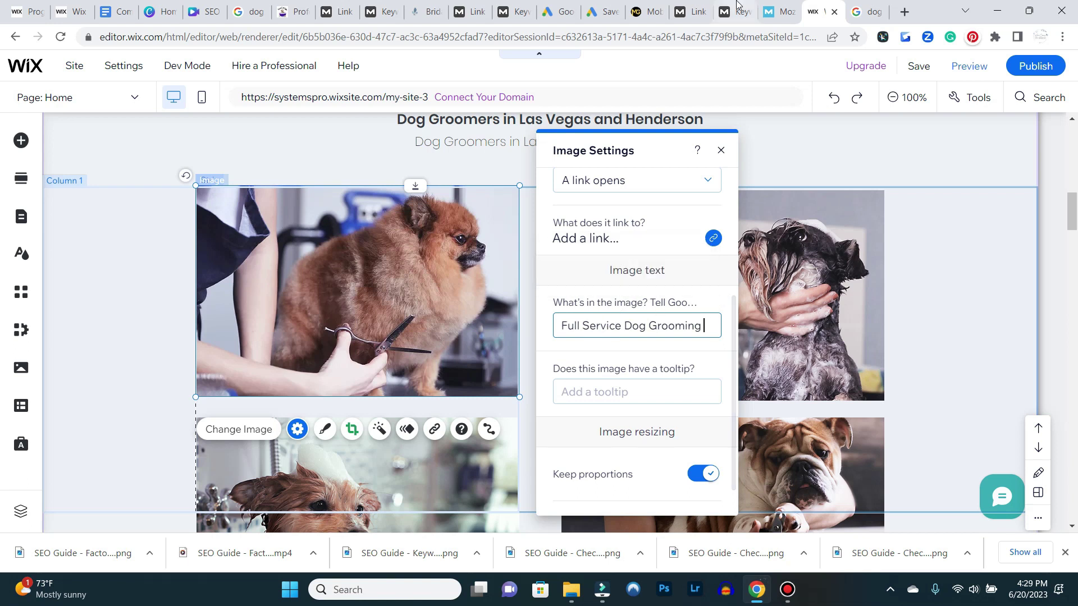
Check the titles beneath the Google image results for dog grooming in Las Vegas
left_click(867, 12)
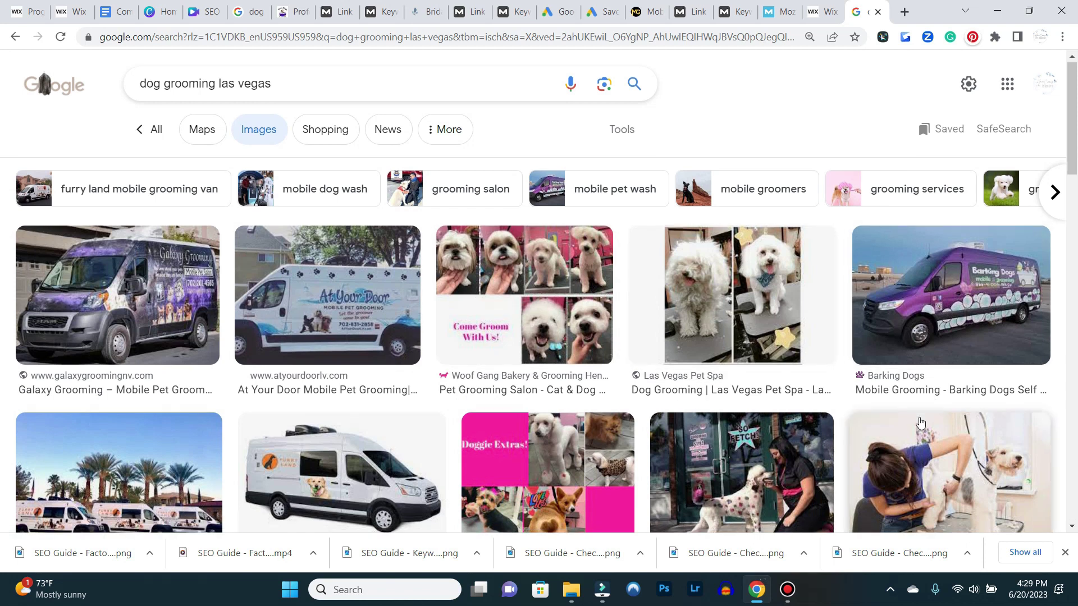
scroll(538, 337, "down", 3)
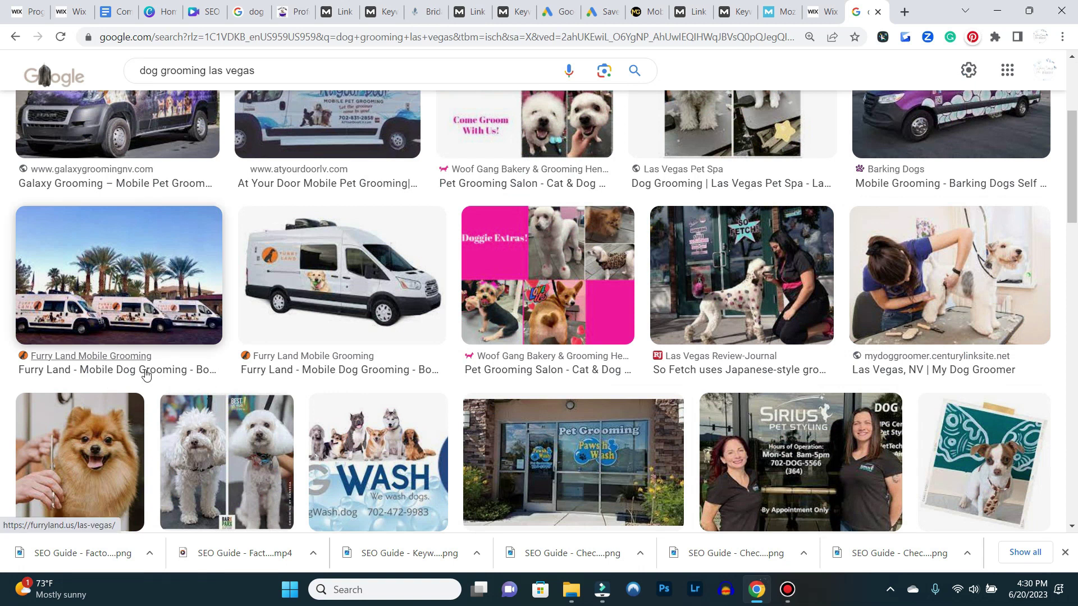
scroll(685, 200, "up", 3)
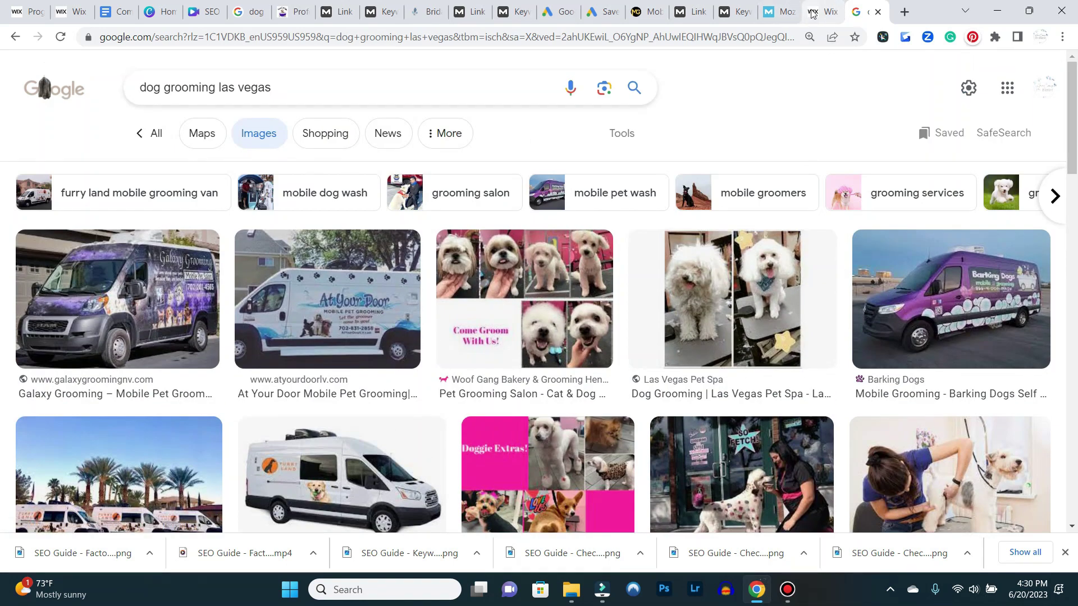
Back in the Wix editor, extend the Pomeranian image's alt text with "| Las Vegas and Henderson | Wendy's Dog Salon"
left_click(823, 11)
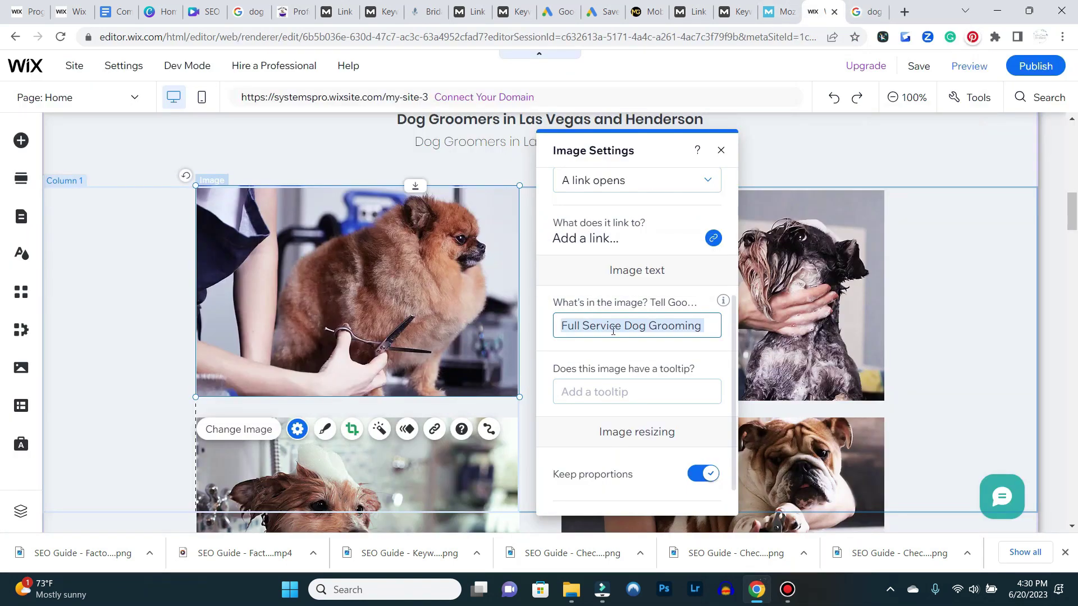
left_click(708, 326)
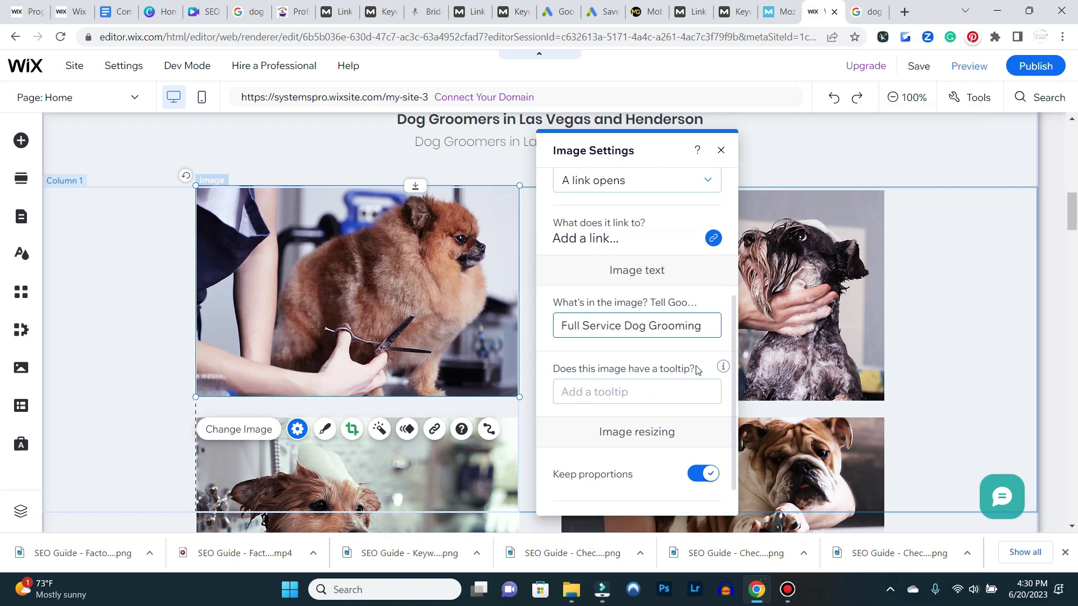
type("| Las")
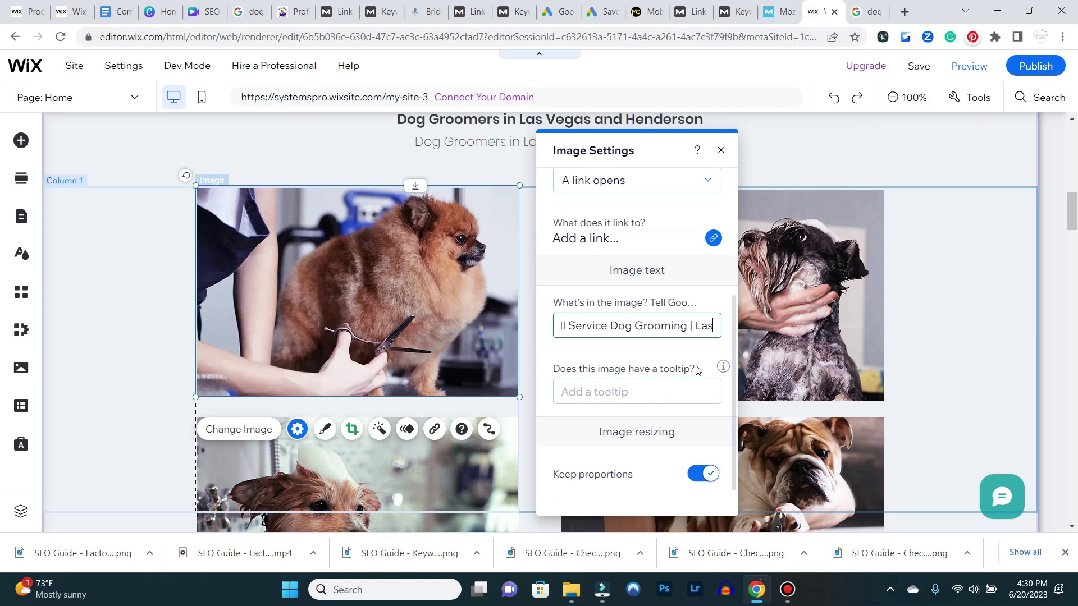
type(" Vegas and")
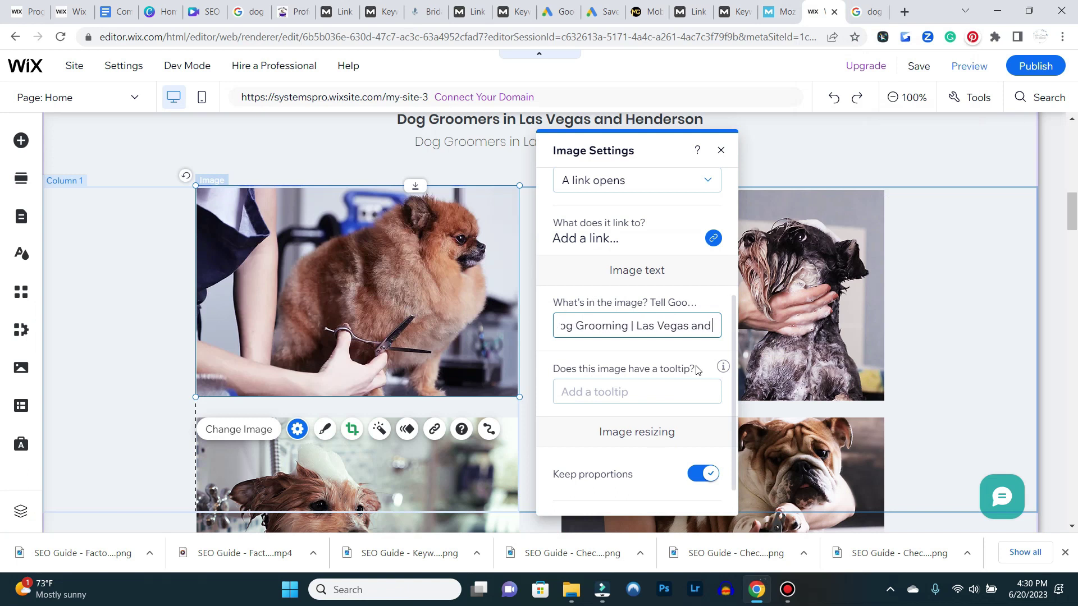
type(" Henderson | Wed")
key("BackSpace")
type("ndy's Do")
type("g Sa")
key("BackSpace")
type("Salon")
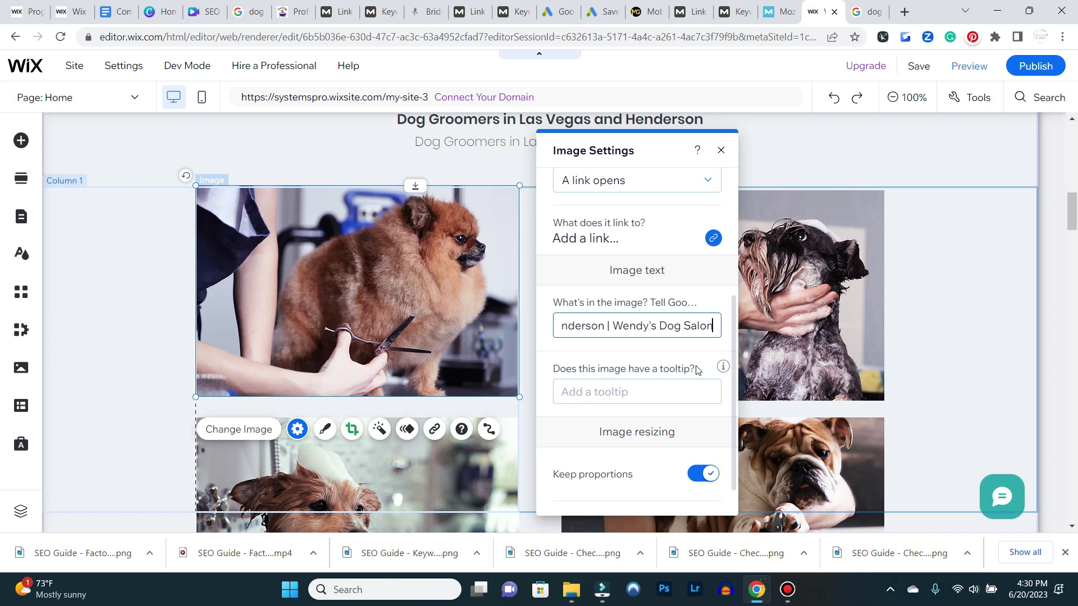
left_click(987, 312)
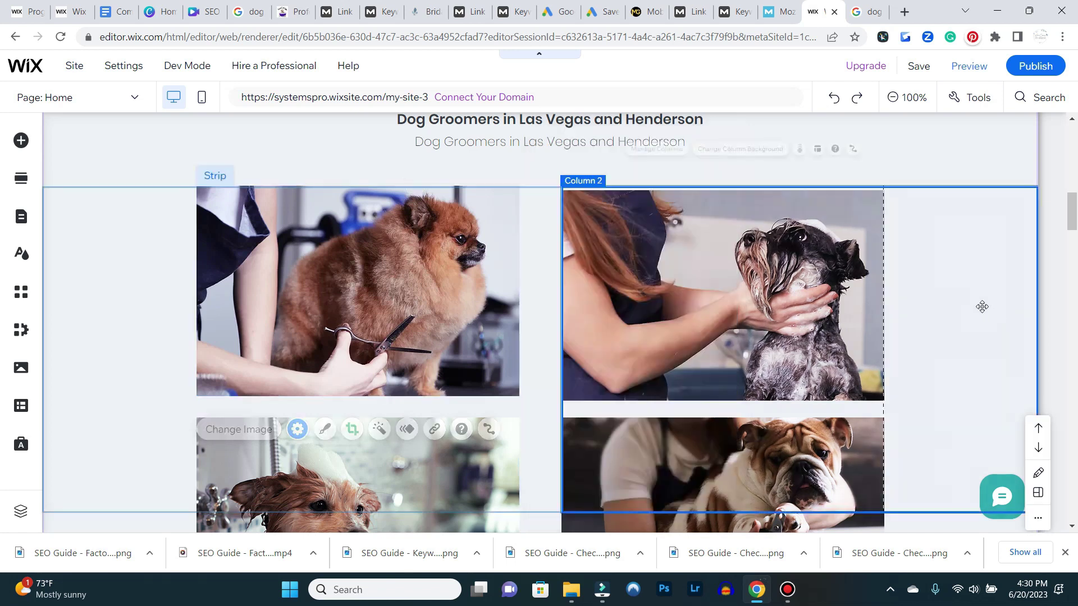
Review the service pages in the site's page list and menu, and look over the Home page's Dog Grooming Services section
left_click(98, 100)
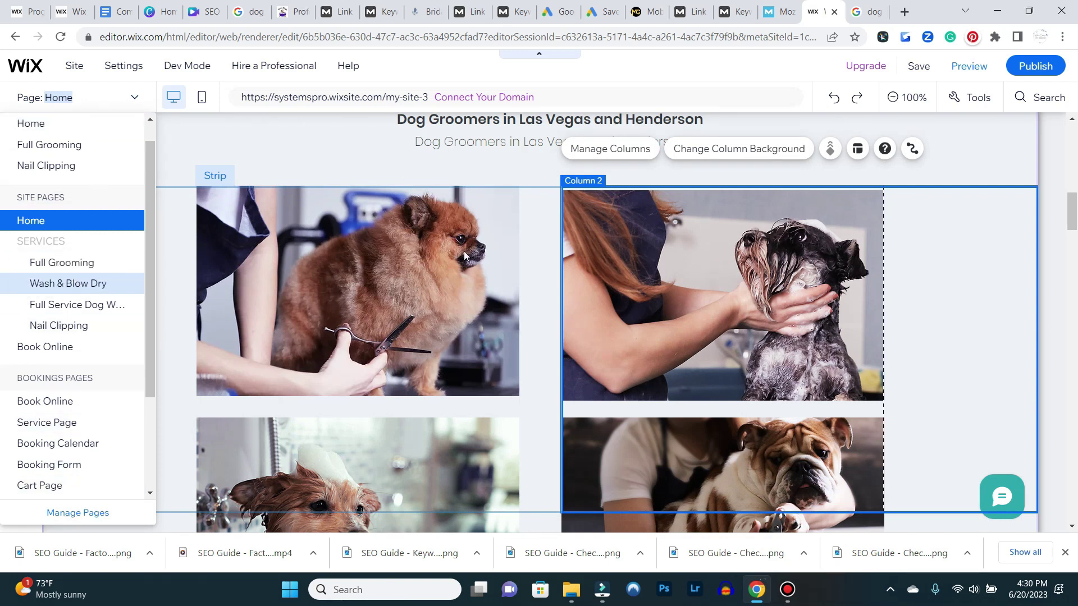
scroll(960, 258, "up", 10)
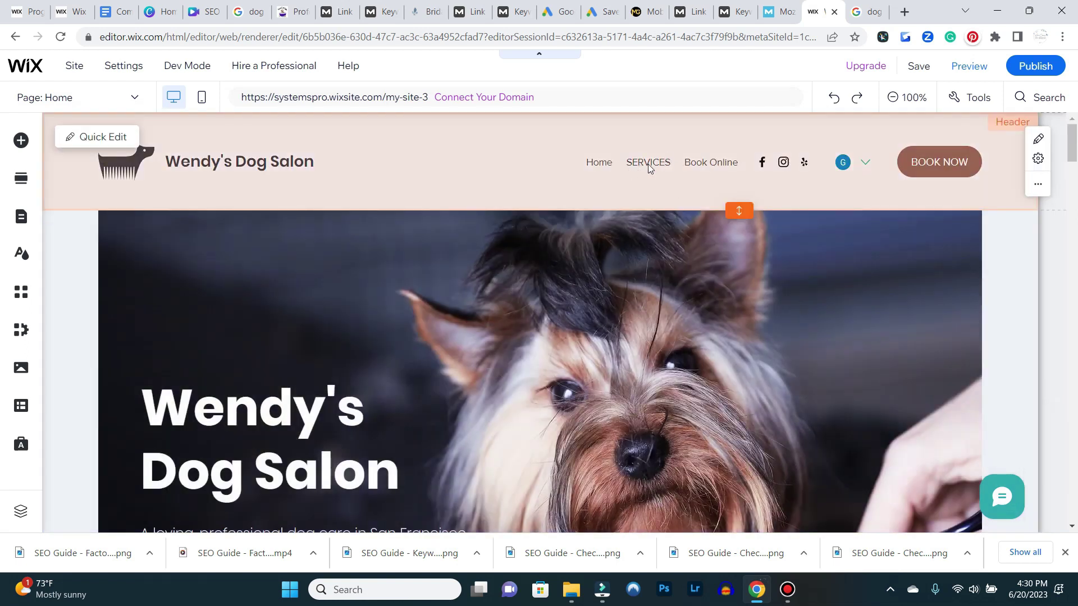
left_click(648, 169)
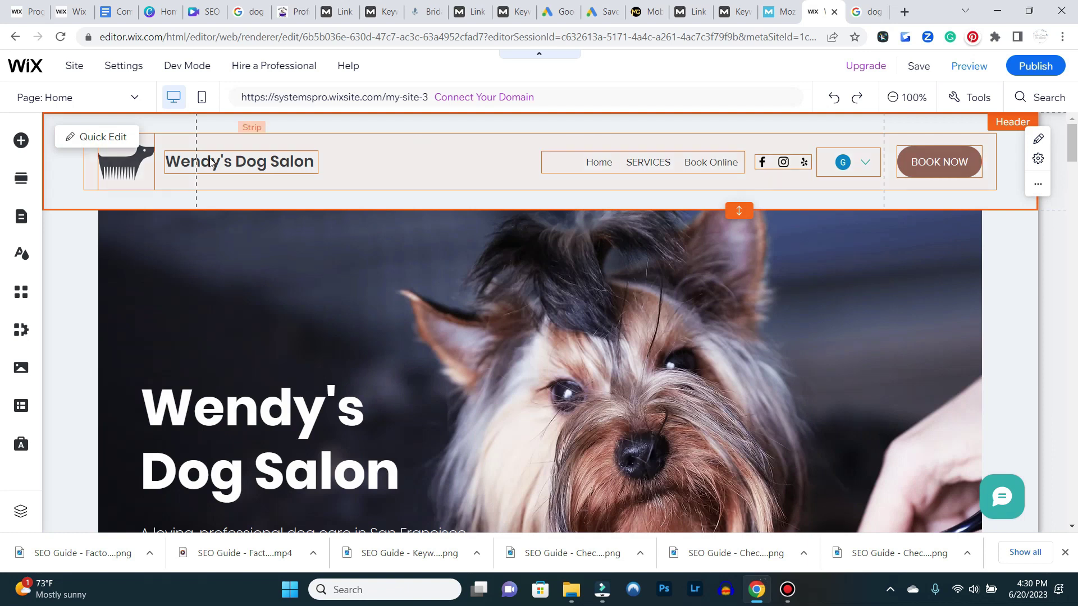
left_click(59, 97)
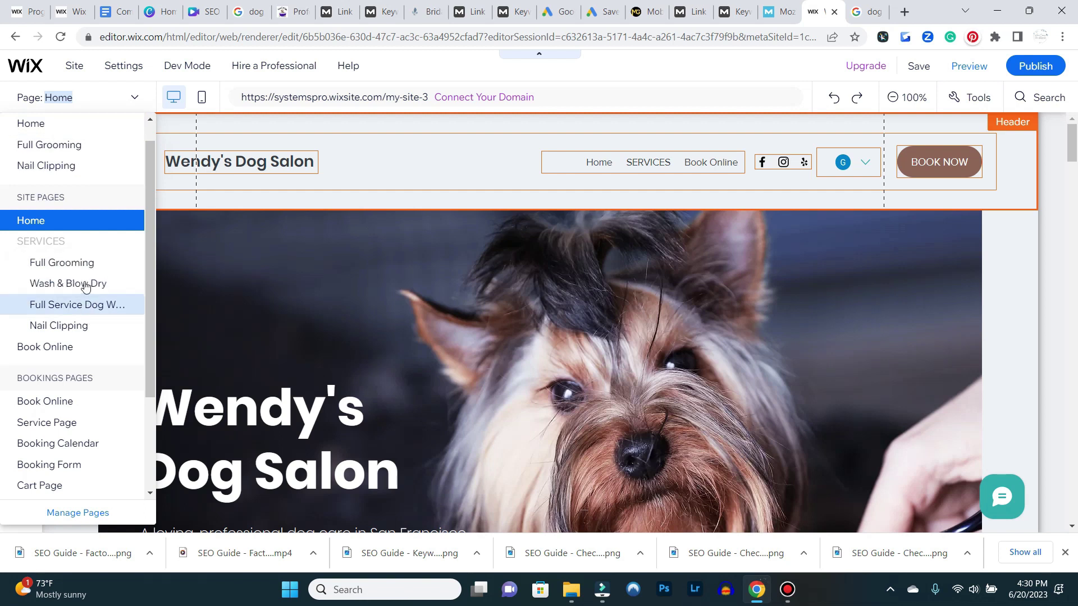
left_click(79, 513)
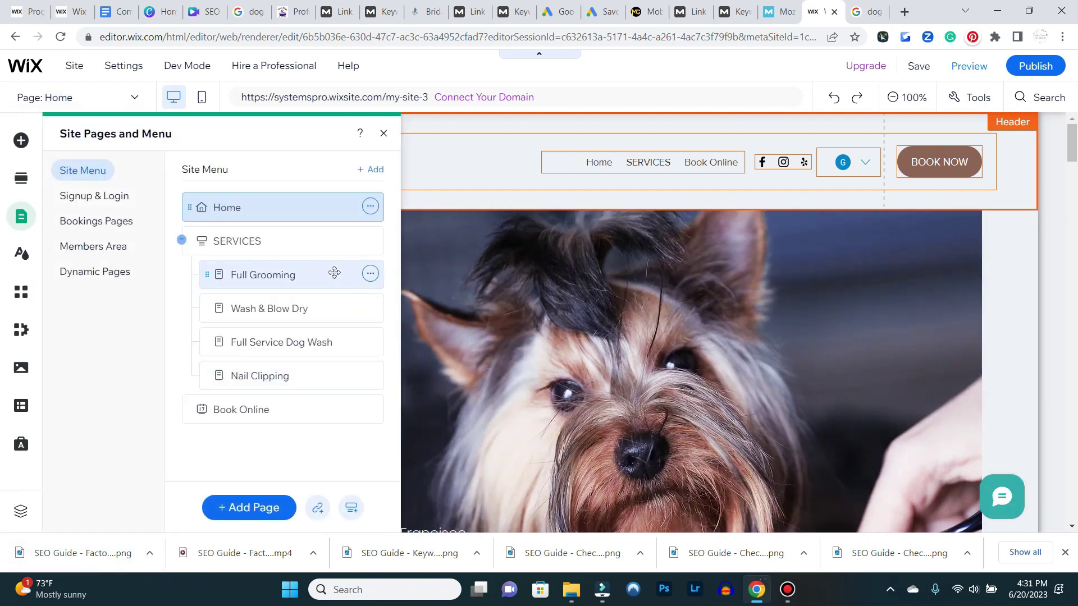
left_click(545, 303)
scroll(545, 303, "down", 10)
scroll(545, 308, "down", 10)
scroll(597, 291, "up", 8)
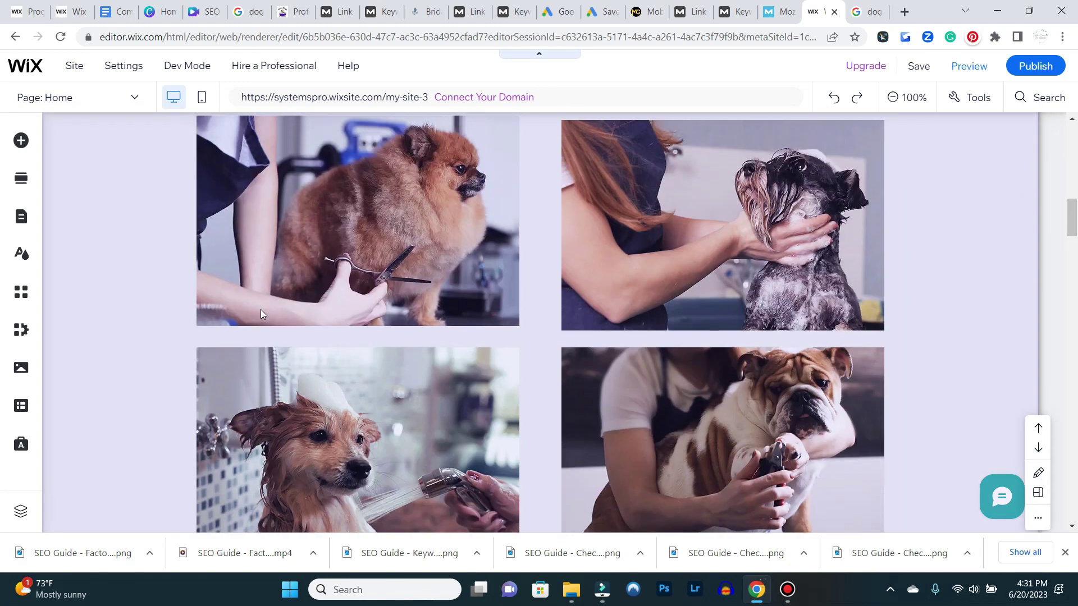
scroll(338, 358, "up", 5)
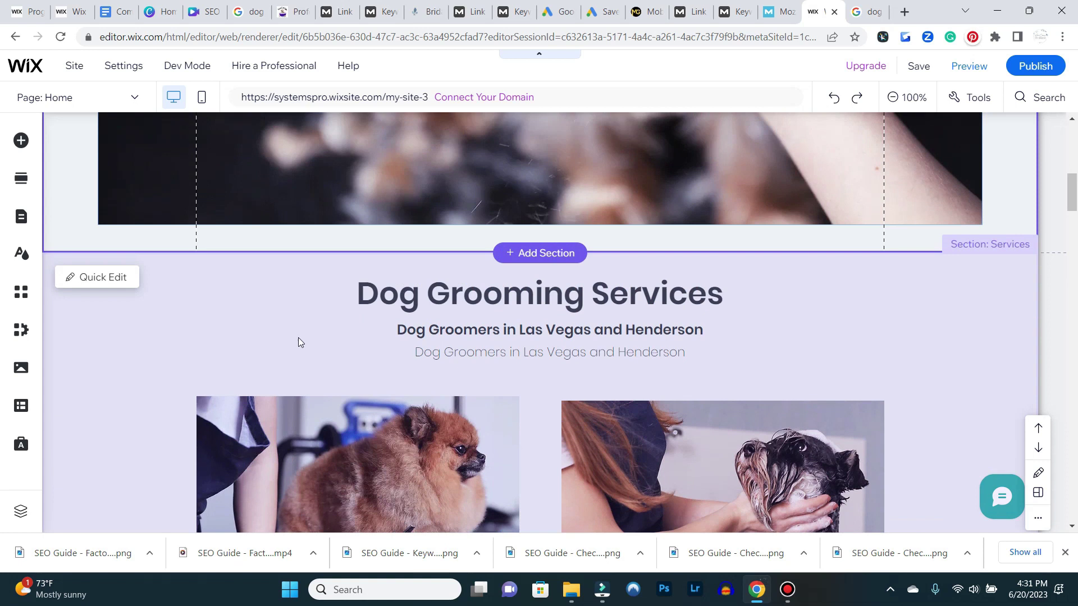
Open the SEO basics settings of the Full Grooming service page from the site's page management
scroll(298, 338, "up", 8)
left_click(101, 104)
left_click(78, 514)
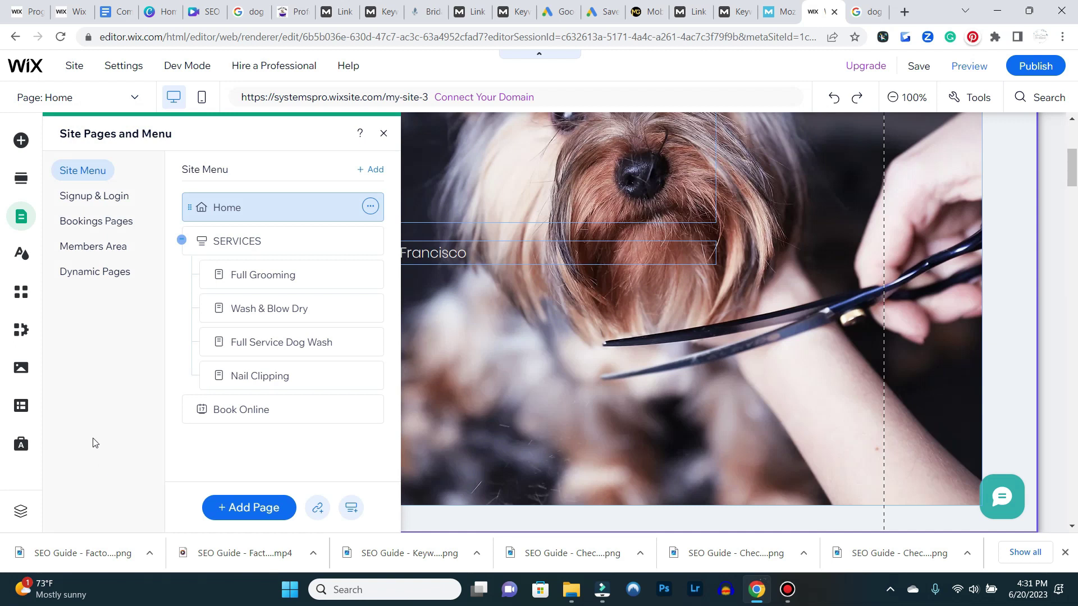
left_click(370, 274)
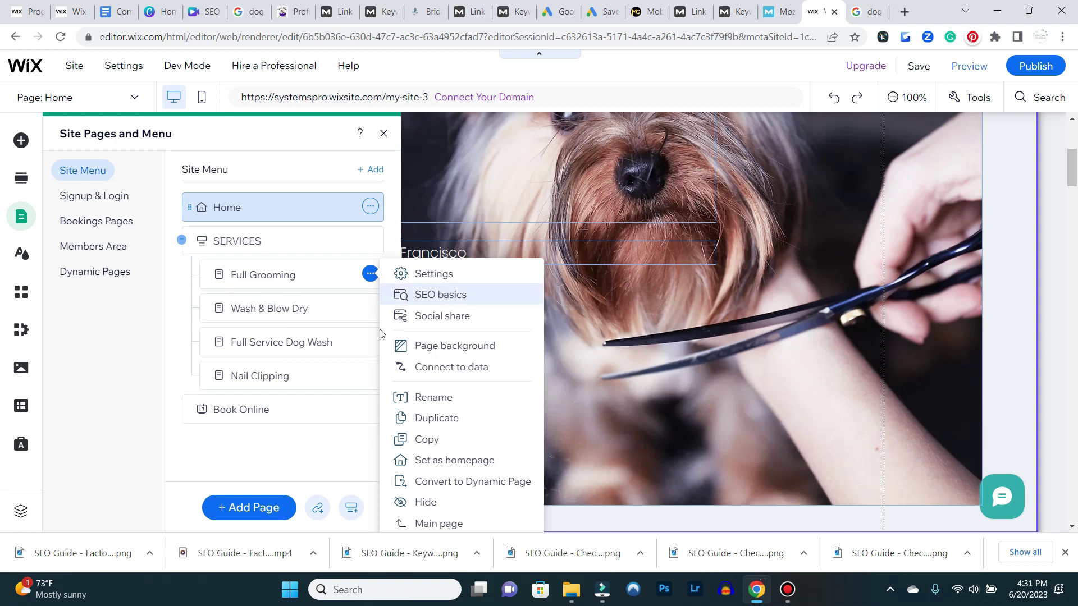
left_click(457, 304)
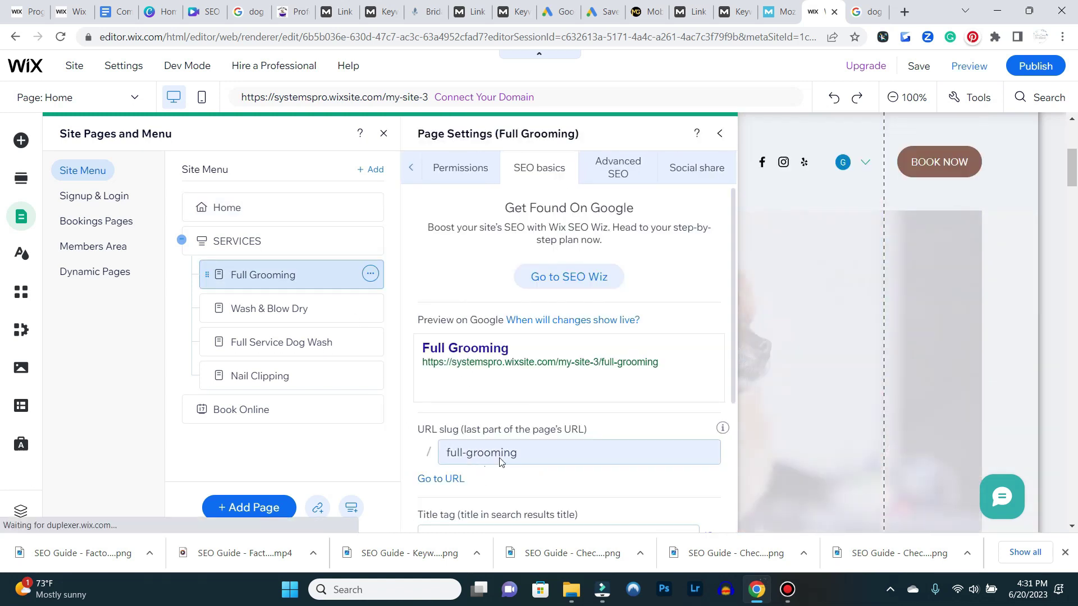
Set the Full Grooming page's title tag to "Full Service Dog Grooming Las Vegas | Wendy's Dog Salon"
scroll(498, 457, "down", 3)
left_click(476, 398)
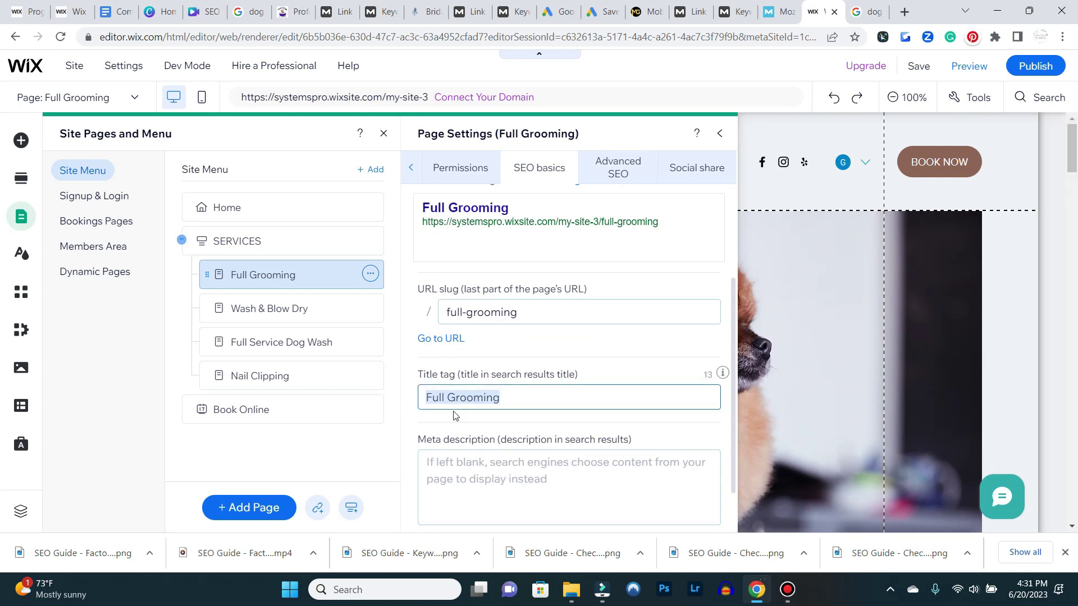
type("Full Serv")
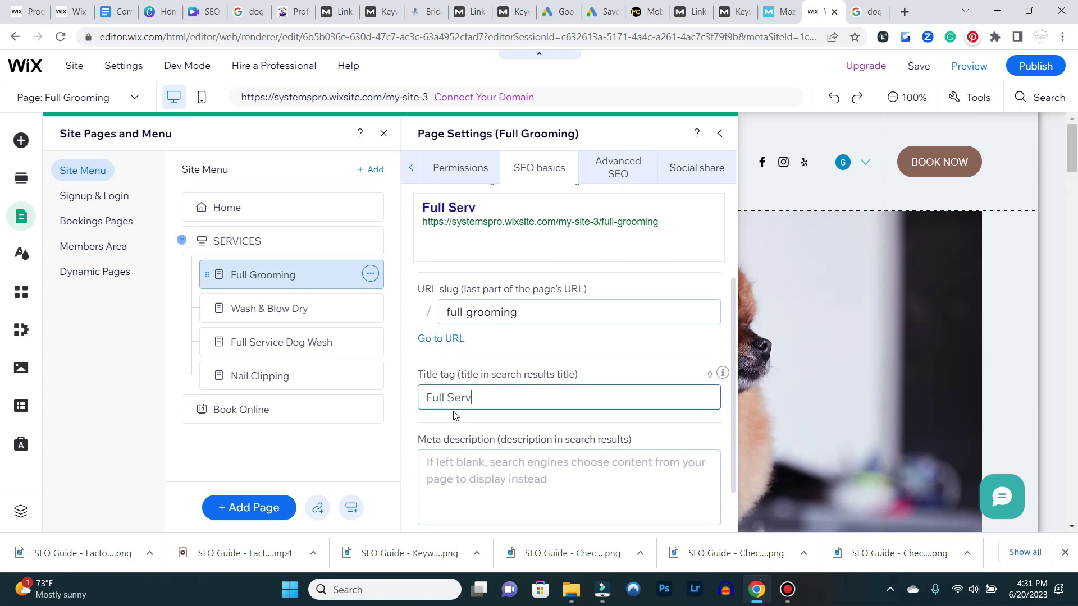
type("ice Dog Grooming ")
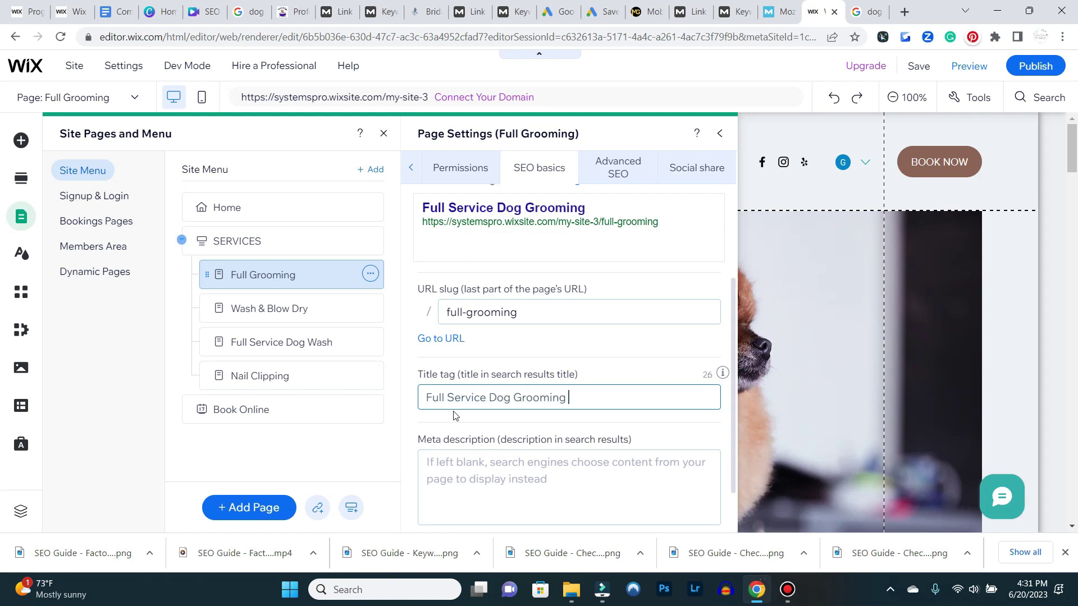
type("Las Vegas | W")
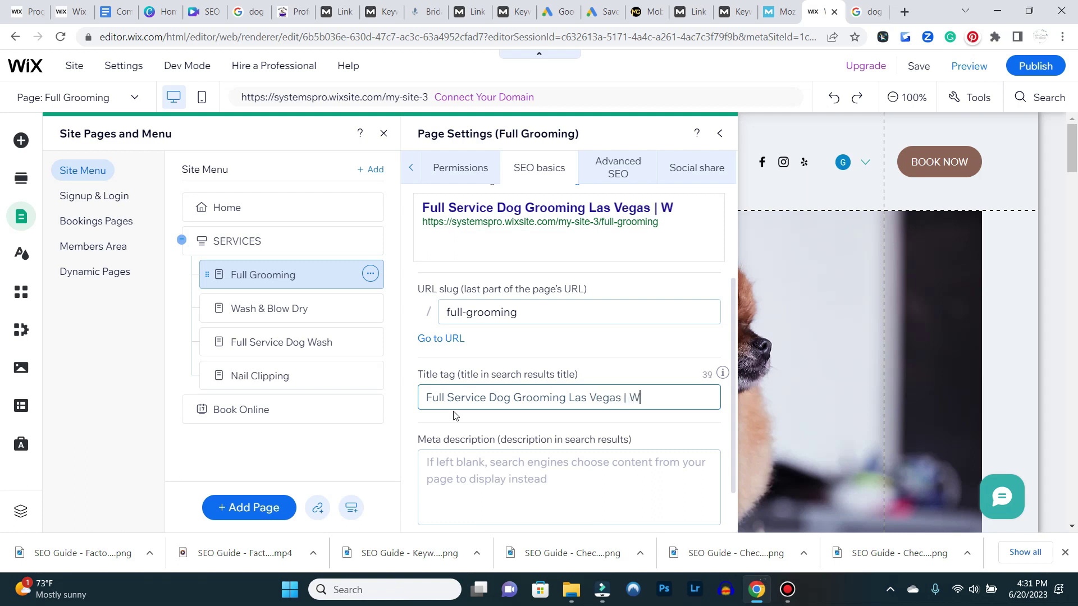
type("endy's Dog Salon")
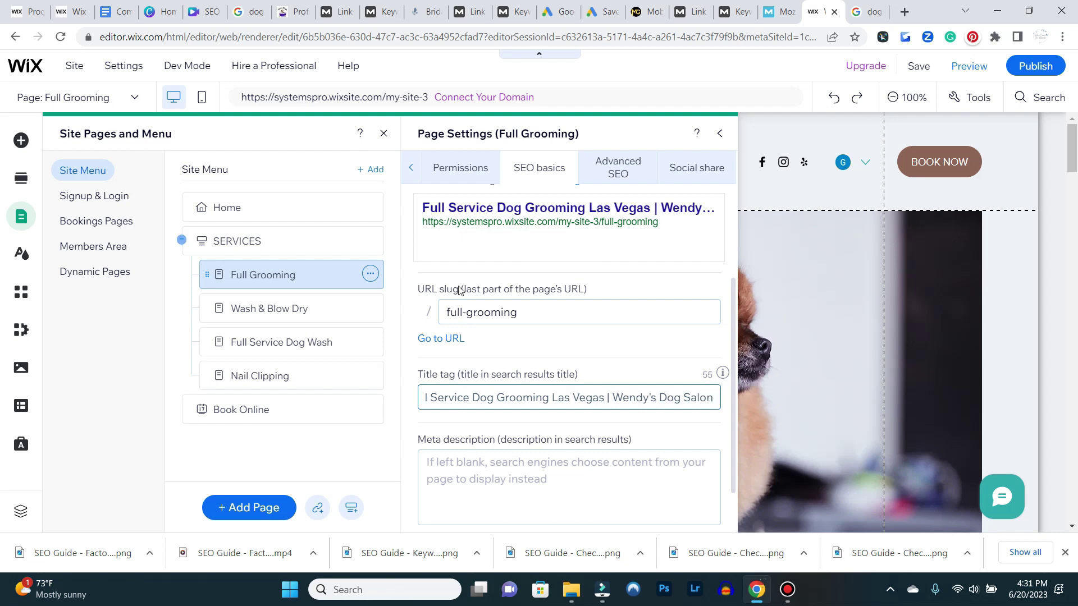
scroll(455, 286, "down", 1)
left_click(468, 433)
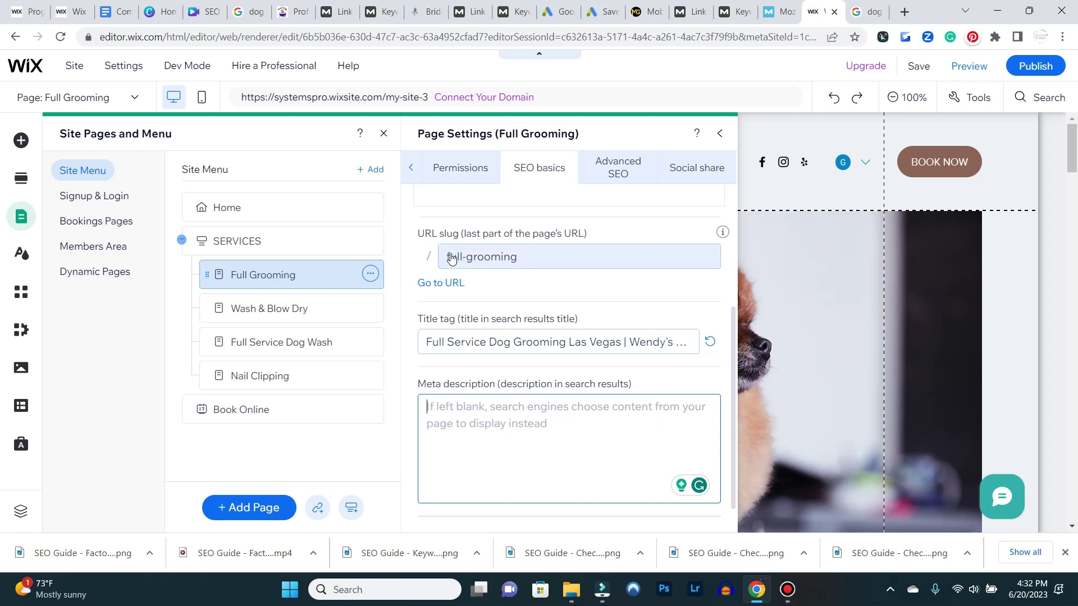
left_click(501, 258)
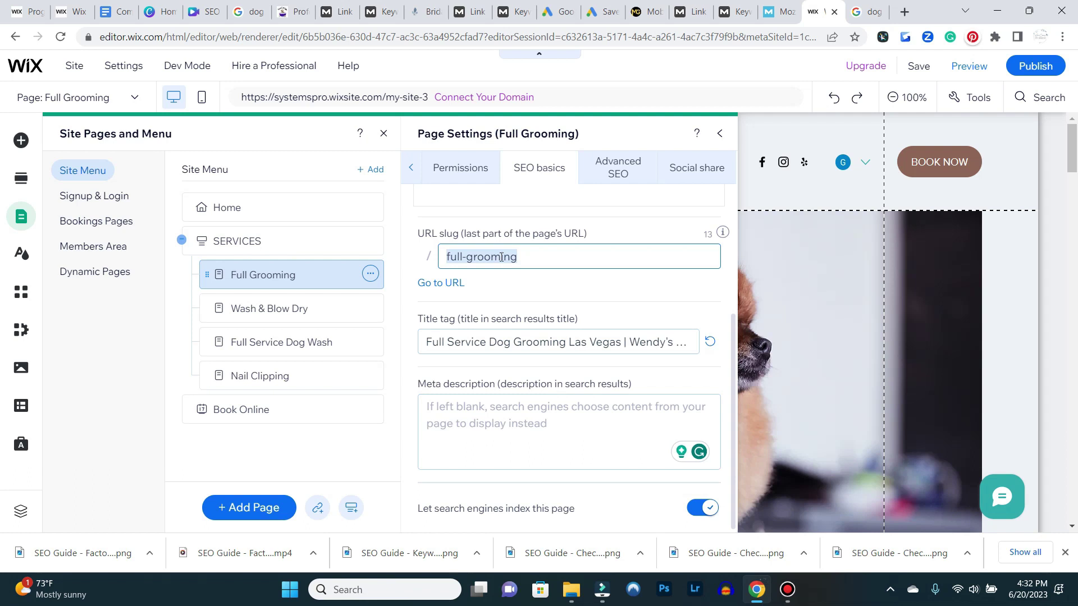
type("full-serv")
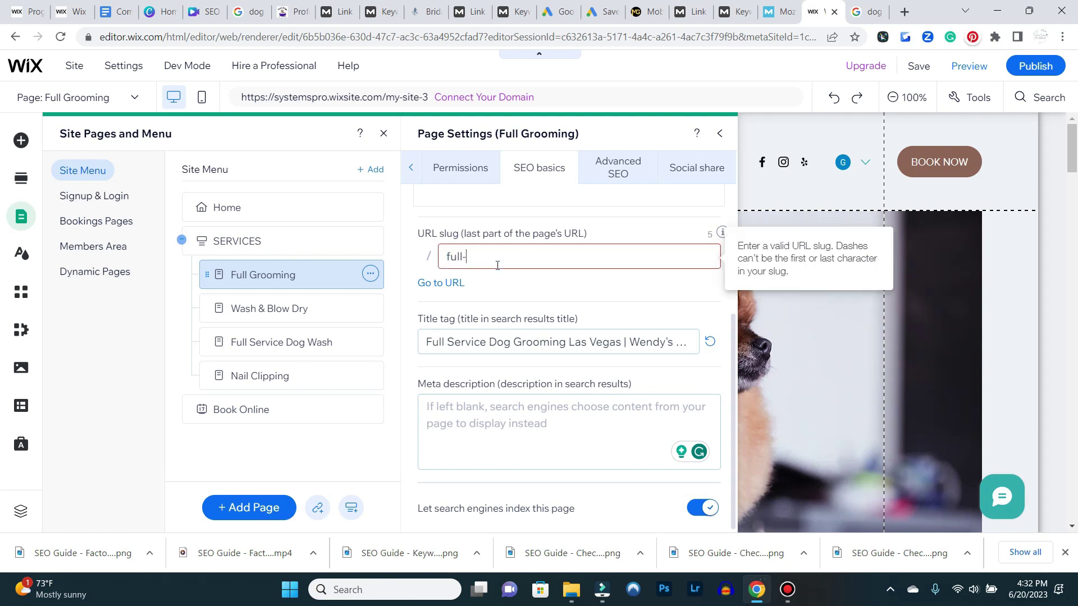
key("BackSpace")
key("BackSpace")
key("BackSpace")
key("BackSpace")
key("BackSpace")
key("BackSpace")
key("BackSpace")
key("BackSpace")
key("BackSpace")
type("services")
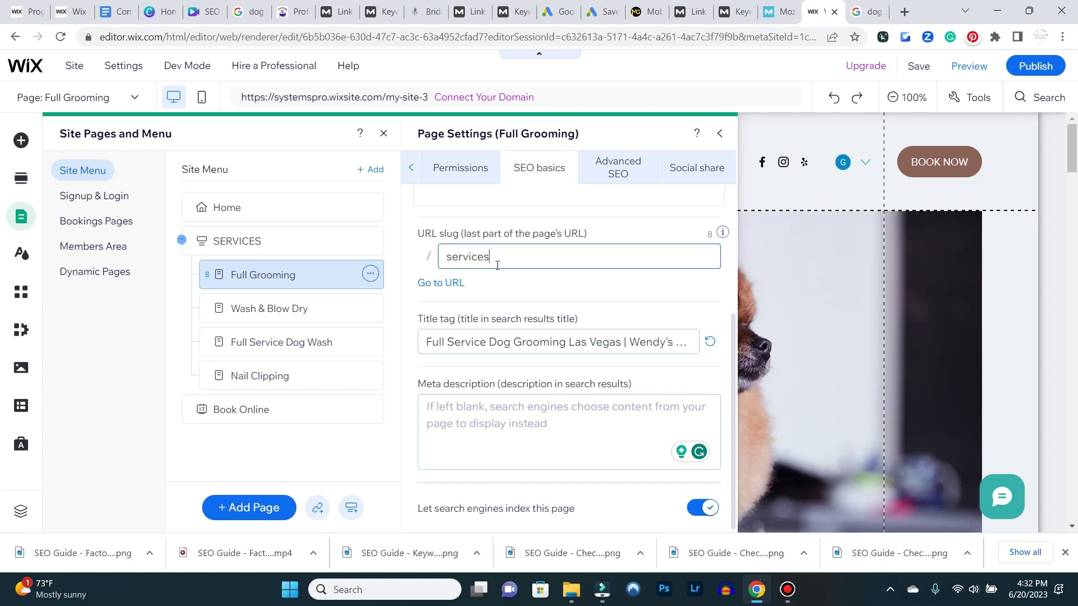
key("BackSpace")
key("BackSpace")
key("BackSpace")
key("BackSpace")
key("BackSpace")
key("BackSpace")
key("BackSpace")
Set the Full Grooming page's URL slug to full-service-dog-grooming and close the page settings
type("full-service-dog-")
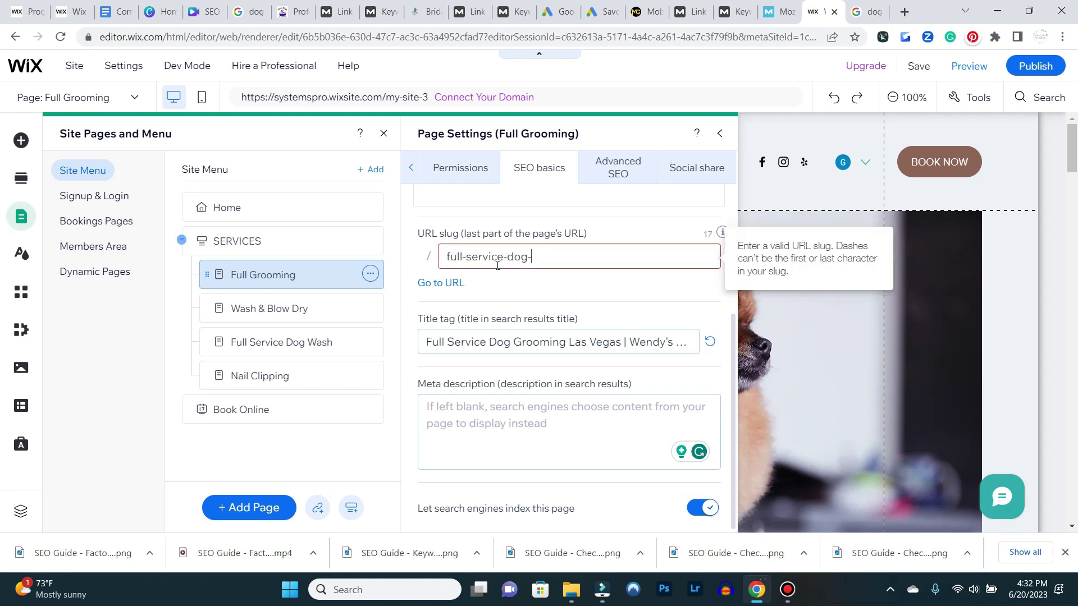
type("grooming-las-vegas")
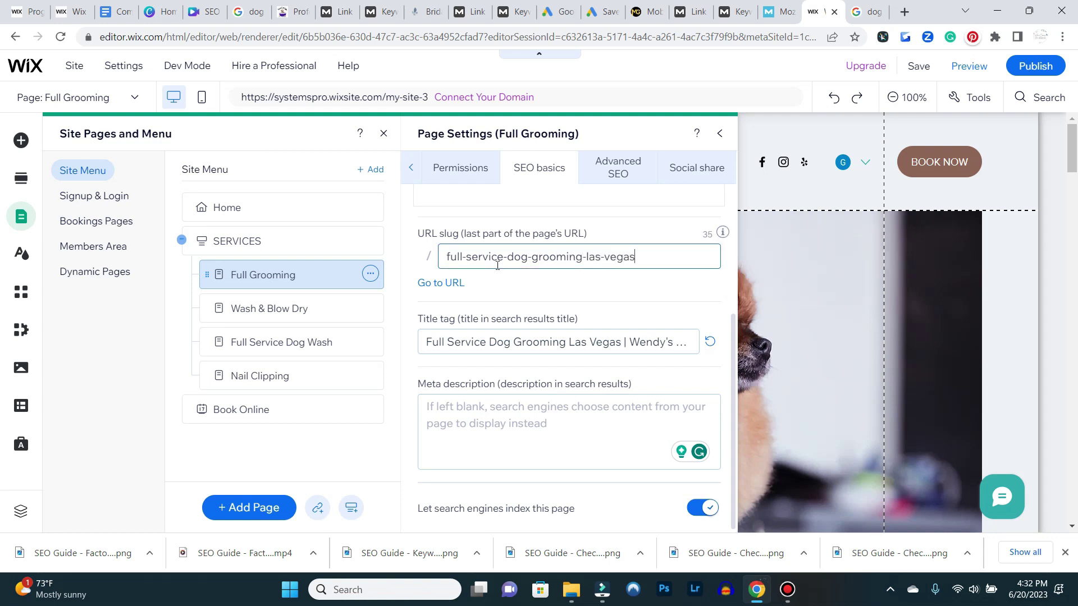
key("BackSpace")
key("BackSpace")
key("BackSpace")
key("BackSpace")
key("BackSpace")
key("BackSpace")
key("BackSpace")
key("BackSpace")
key("BackSpace")
key("BackSpace")
left_click(721, 142)
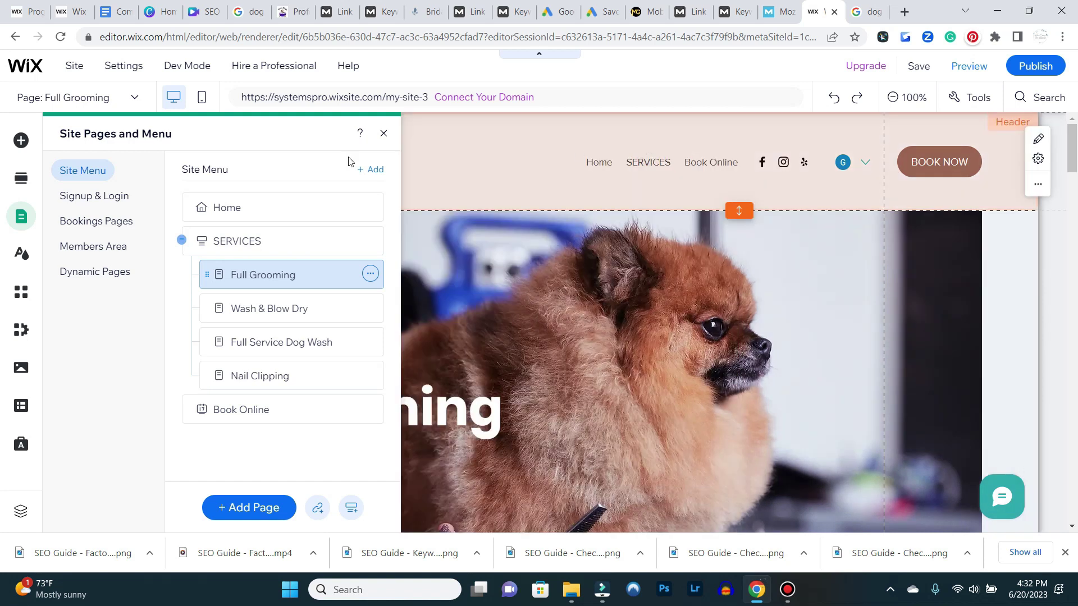
left_click(384, 133)
left_click(787, 287)
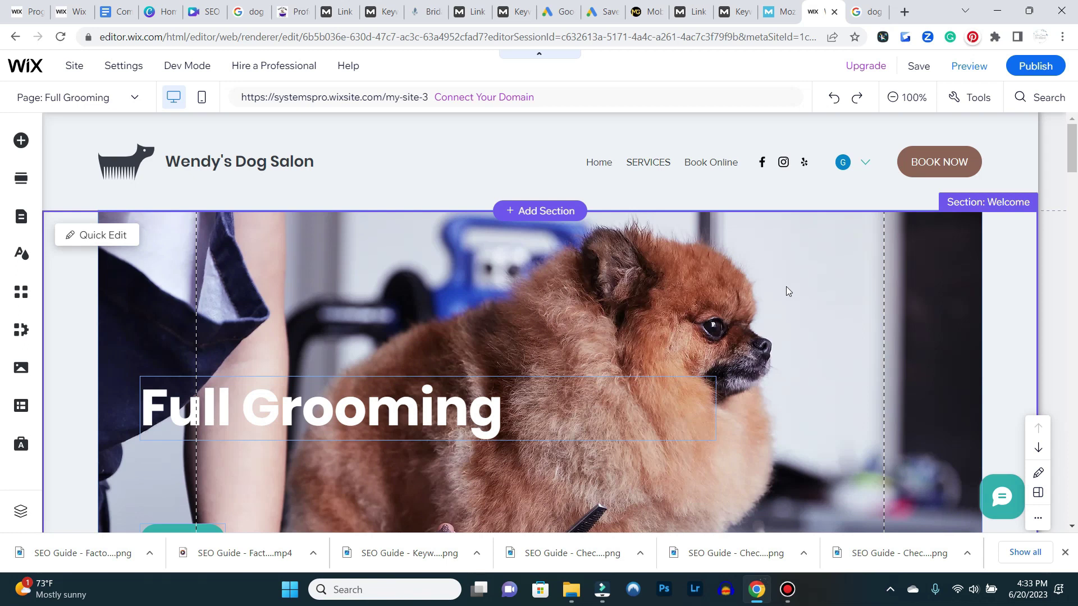
Check the structured data markup option in the Home page's advanced SEO settings, and close the settings
left_click(126, 100)
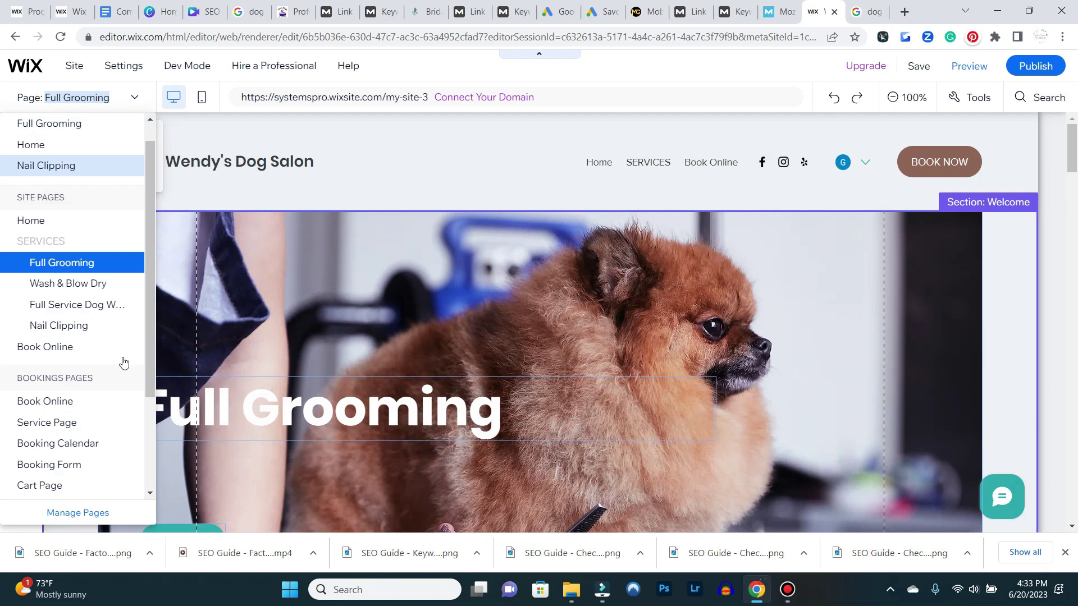
left_click(82, 512)
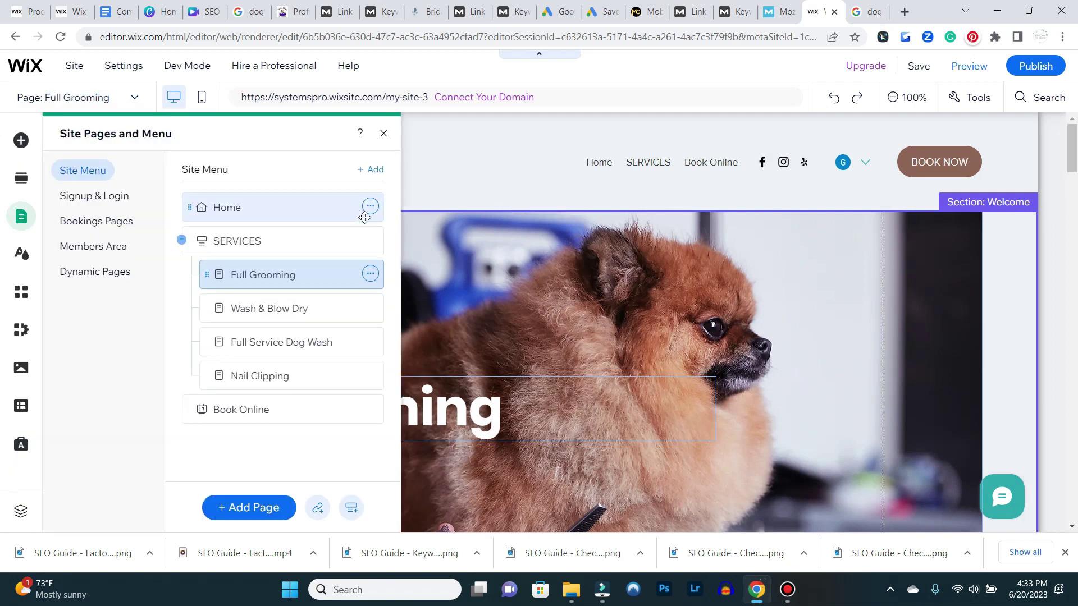
left_click(371, 207)
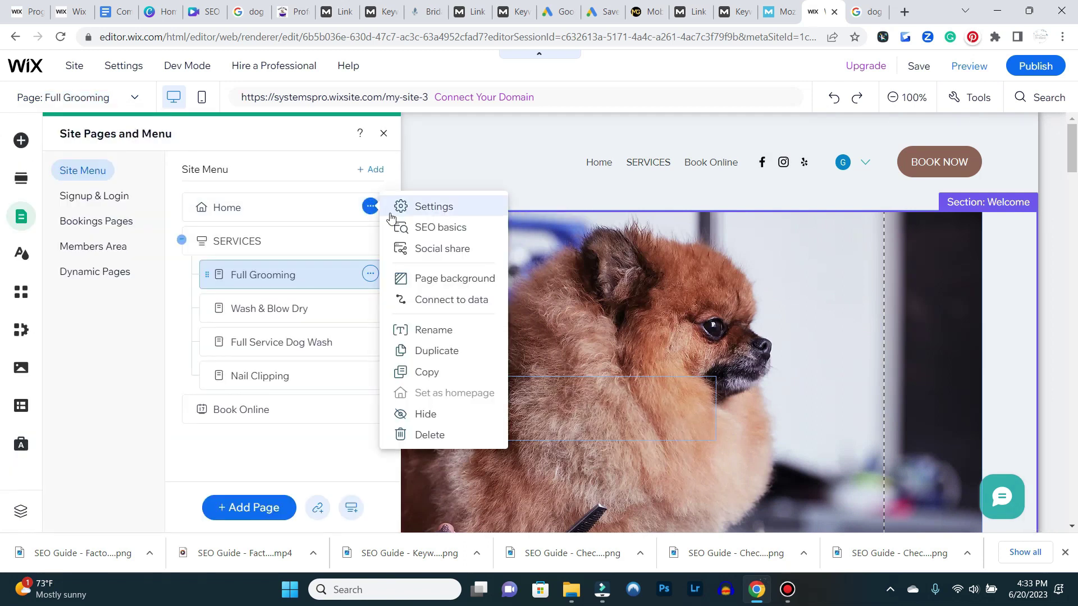
left_click(438, 231)
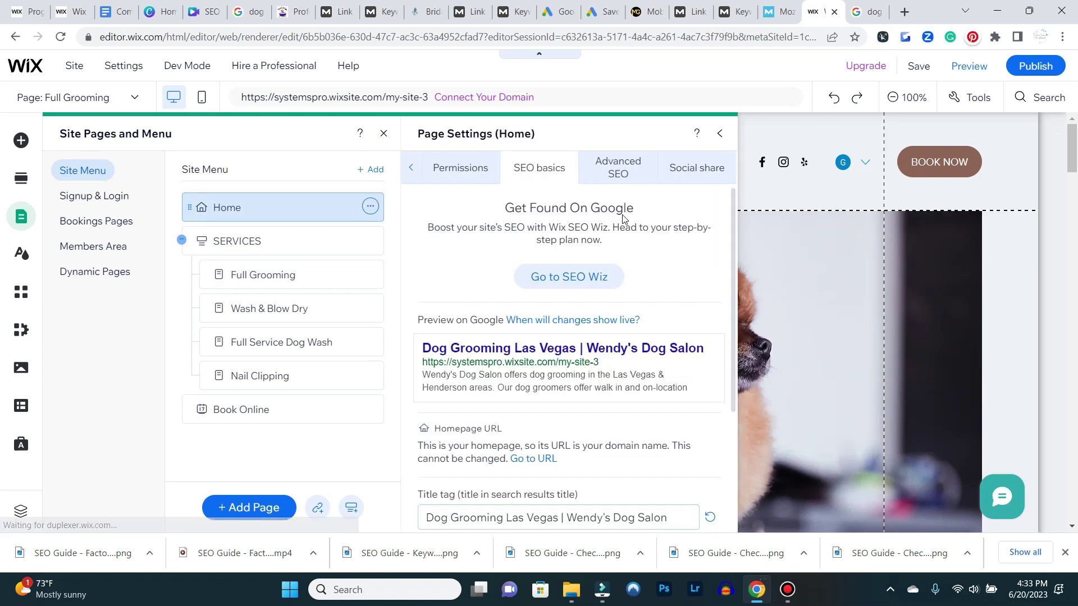
left_click(628, 172)
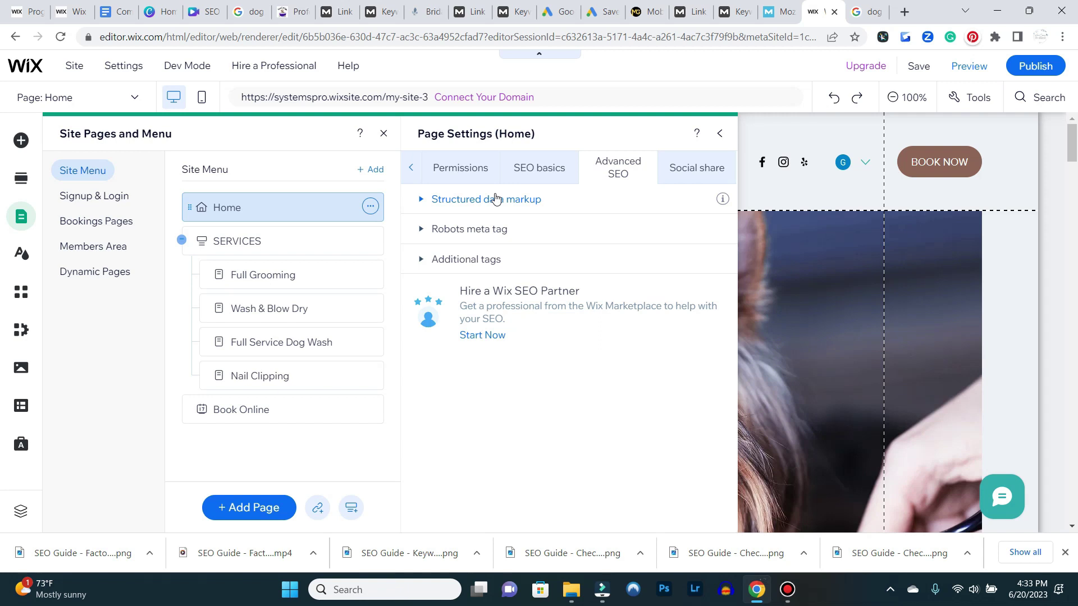
left_click(496, 199)
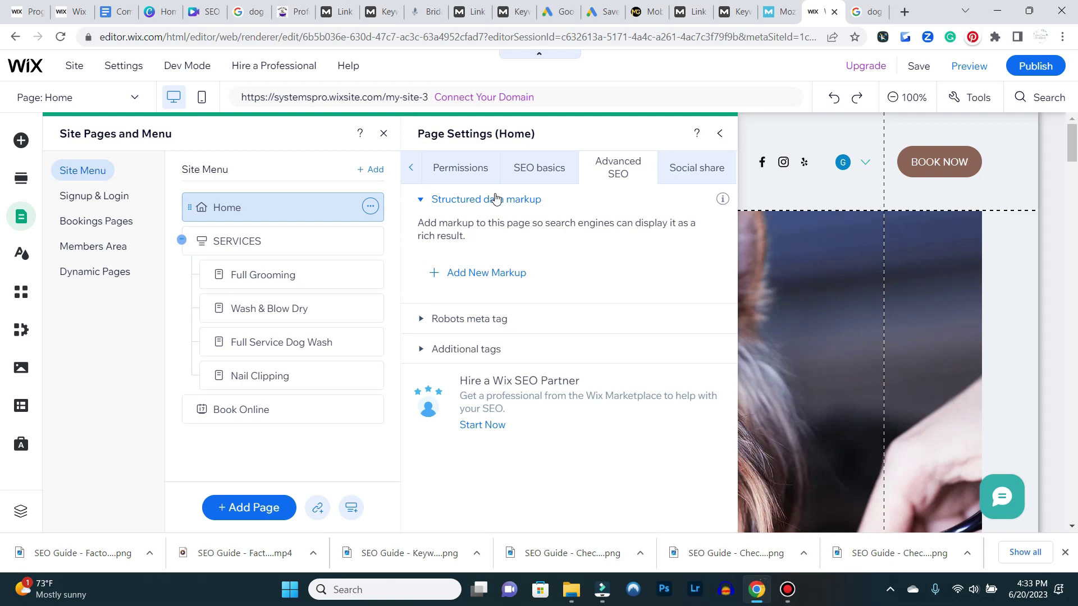
left_click(721, 135)
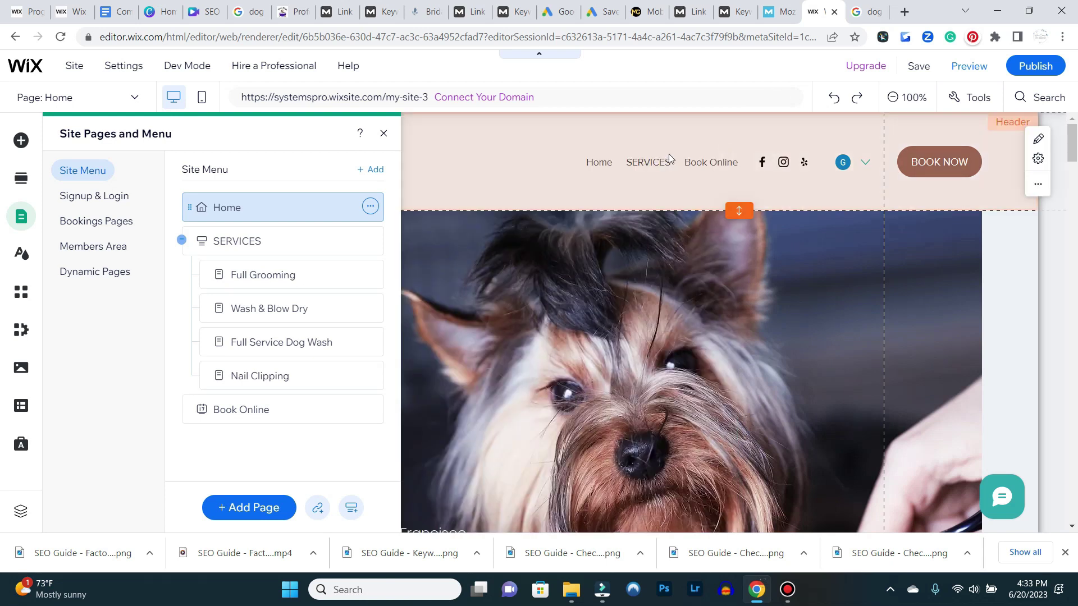
left_click(384, 134)
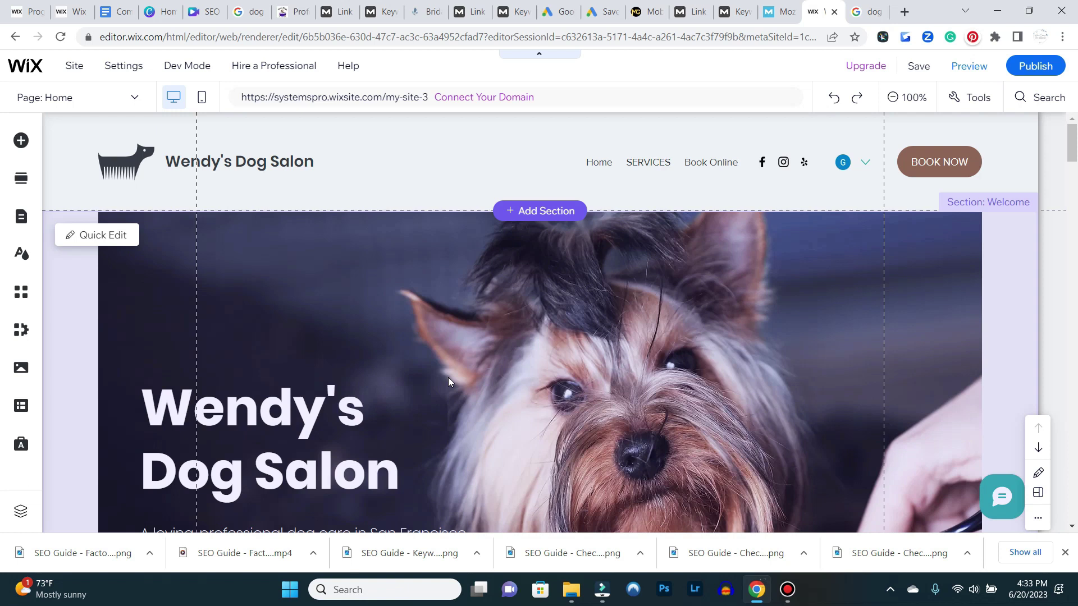
Look over the Home page's Dog Grooming Services section and the Full Grooming page's hero banner and services heading
scroll(448, 383, "down", 6)
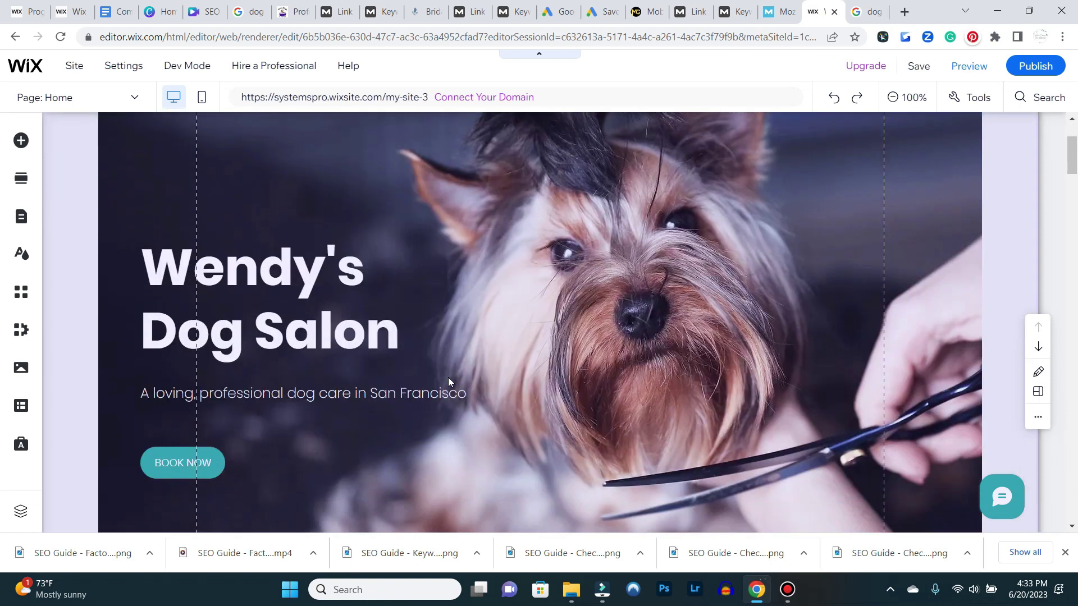
scroll(451, 375, "down", 3)
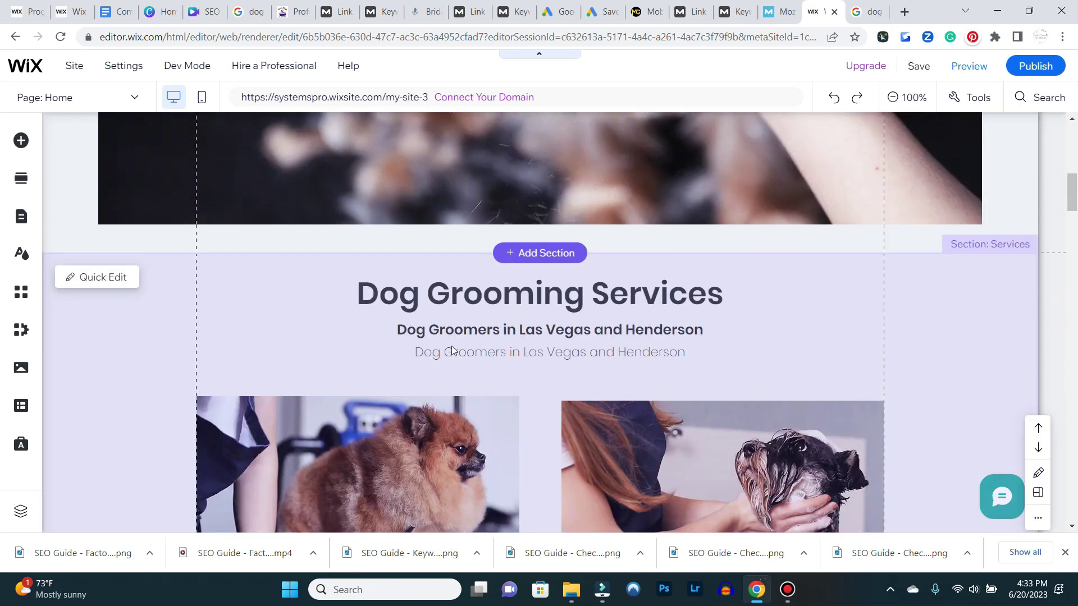
scroll(250, 133, "up", 9)
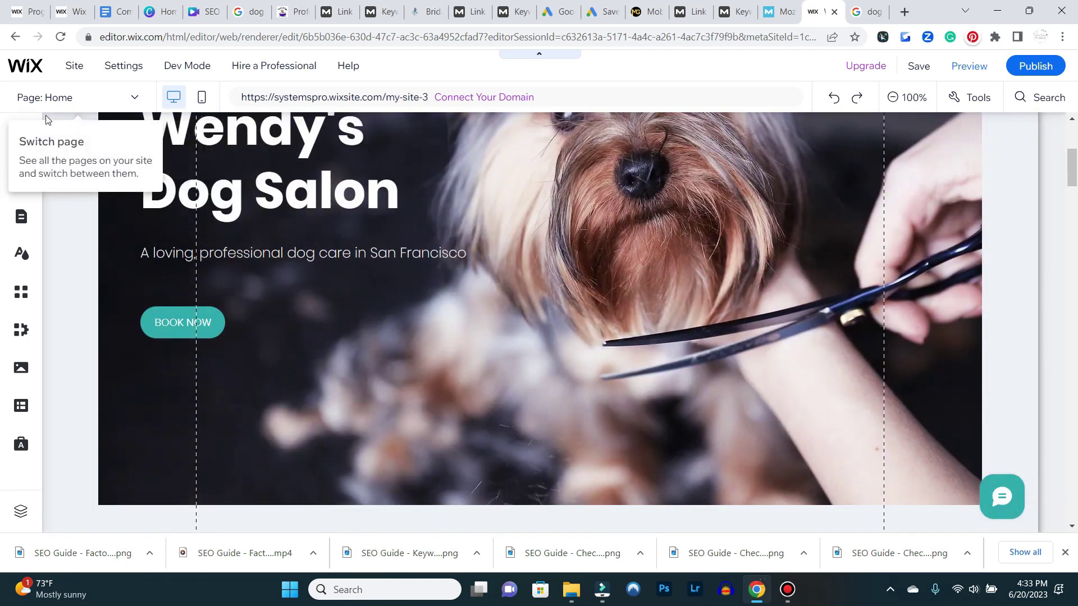
left_click(101, 97)
left_click(69, 268)
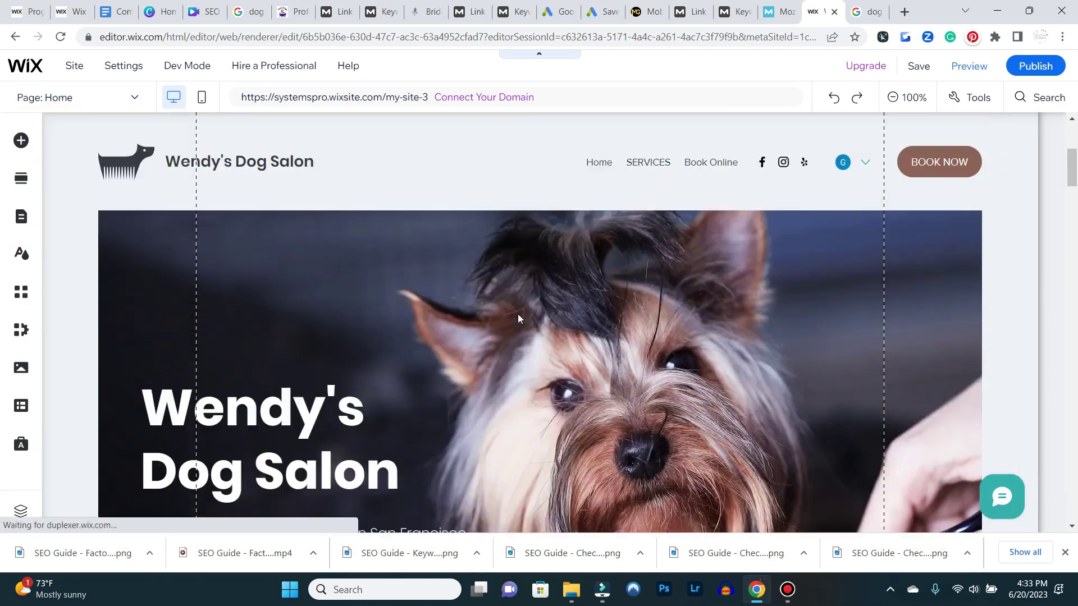
scroll(517, 313, "down", 7)
scroll(529, 340, "down", 4)
scroll(532, 315, "up", 4)
left_click(595, 378)
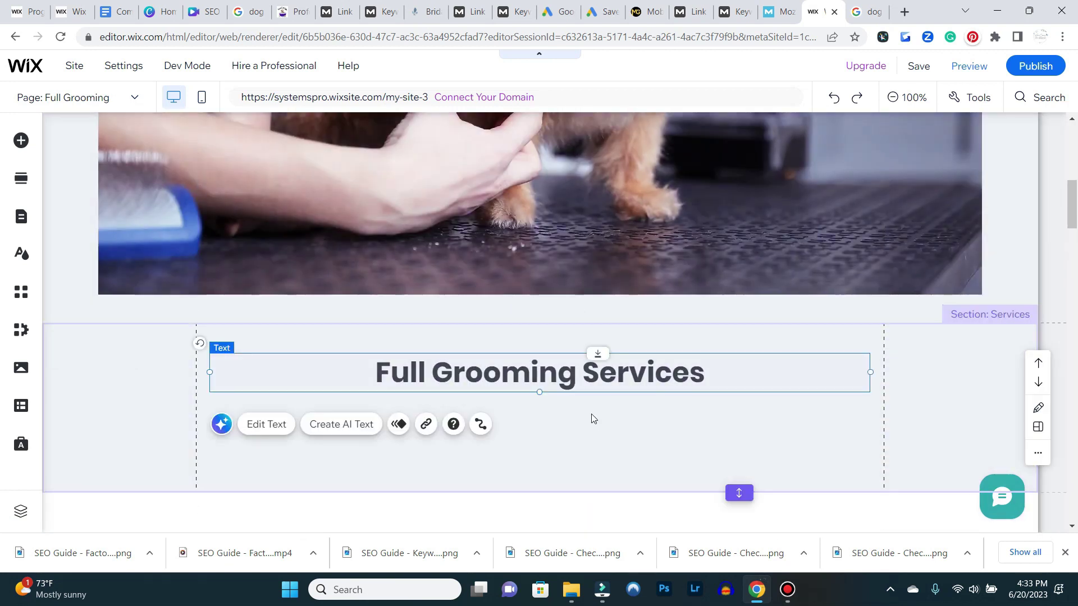
left_click(590, 420)
scroll(590, 373, "up", 8)
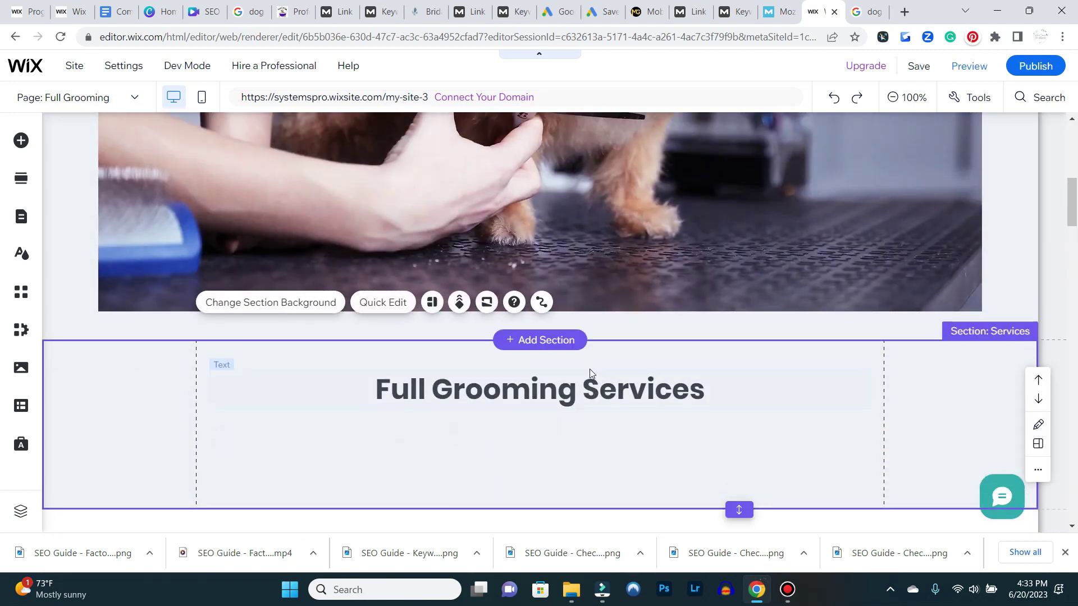
scroll(590, 372, "up", 1)
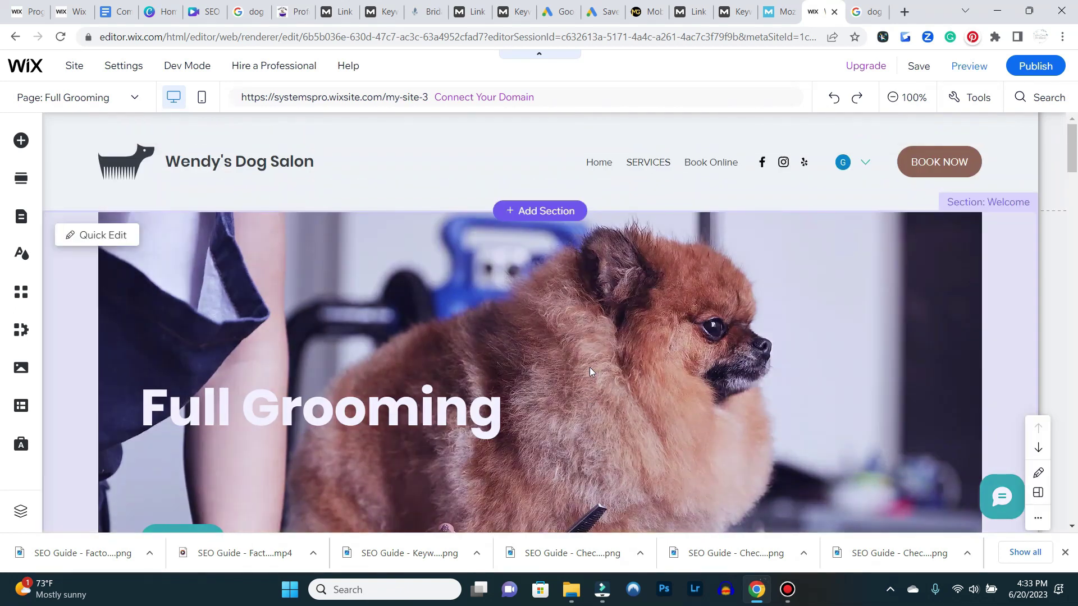
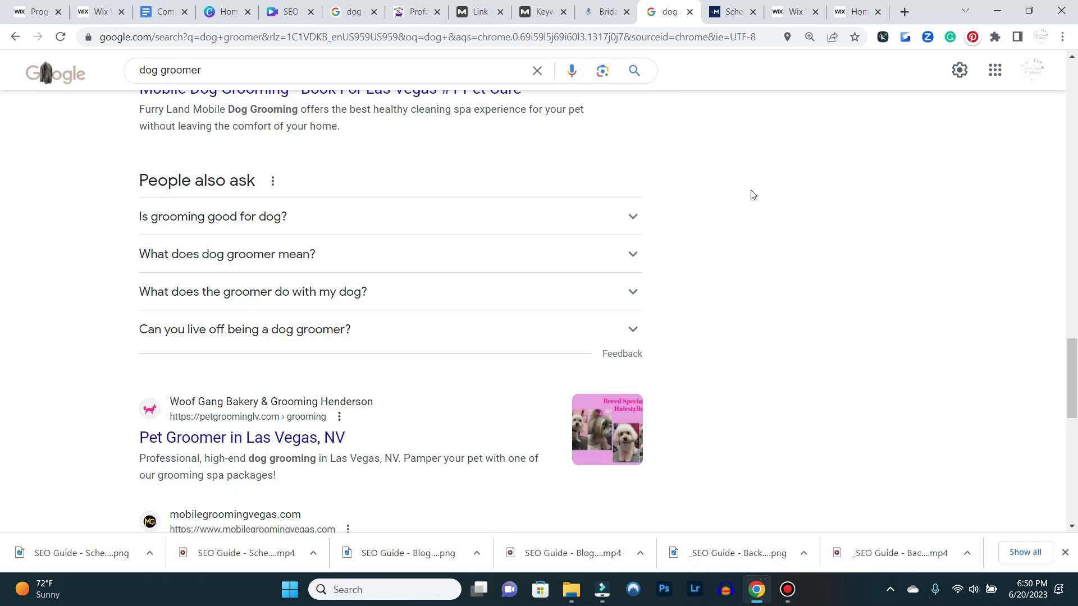
Switch to the Schema Markup Generator, try the Article markup type, and set the type back to FAQ Page
left_click(731, 7)
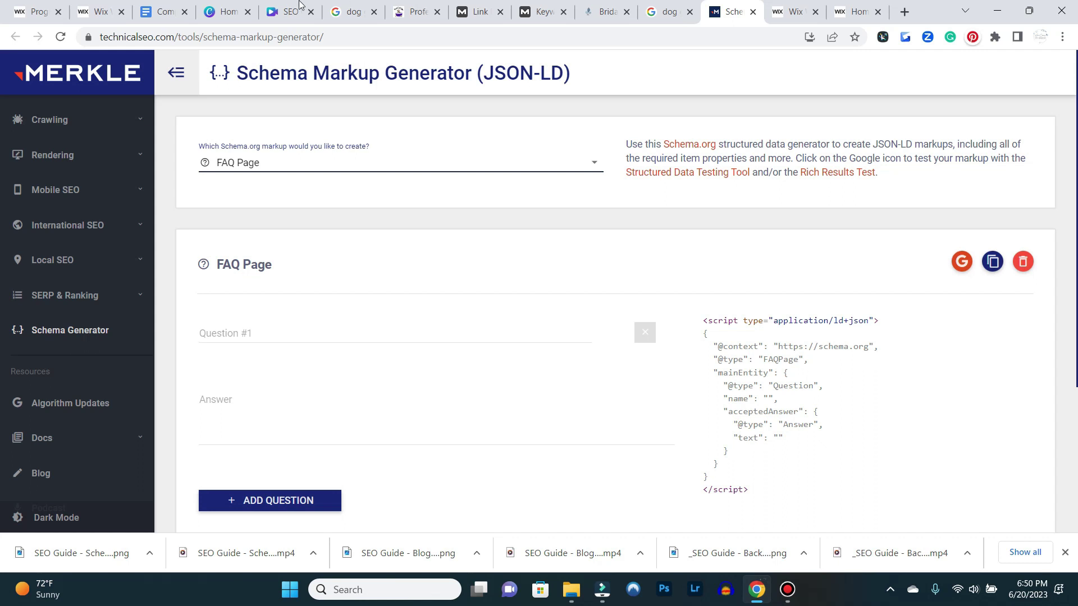
left_click(343, 165)
scroll(355, 166, "up", 1)
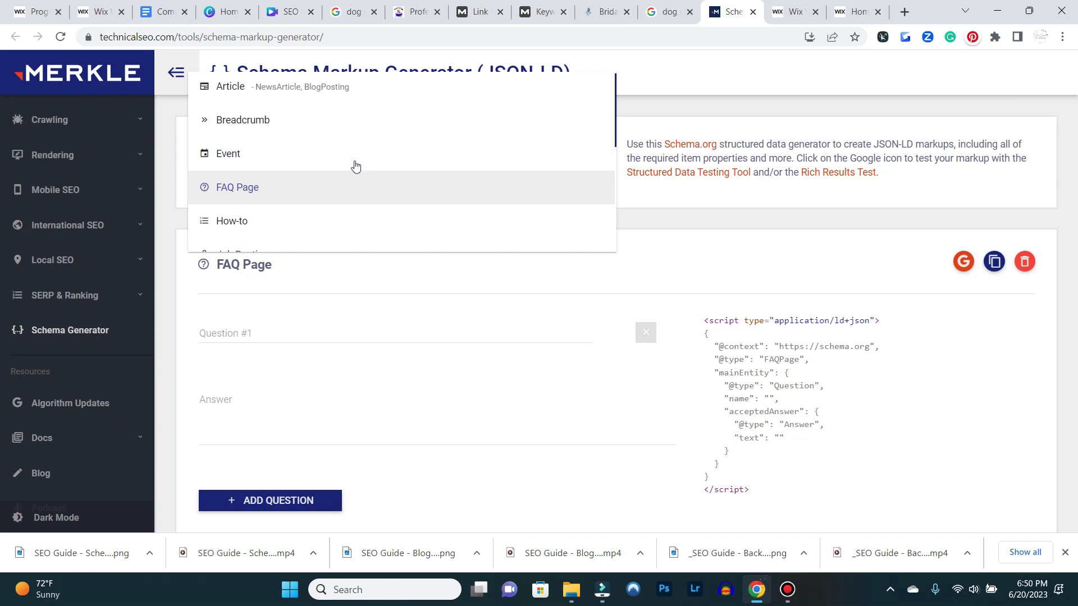
left_click(234, 93)
left_click(302, 167)
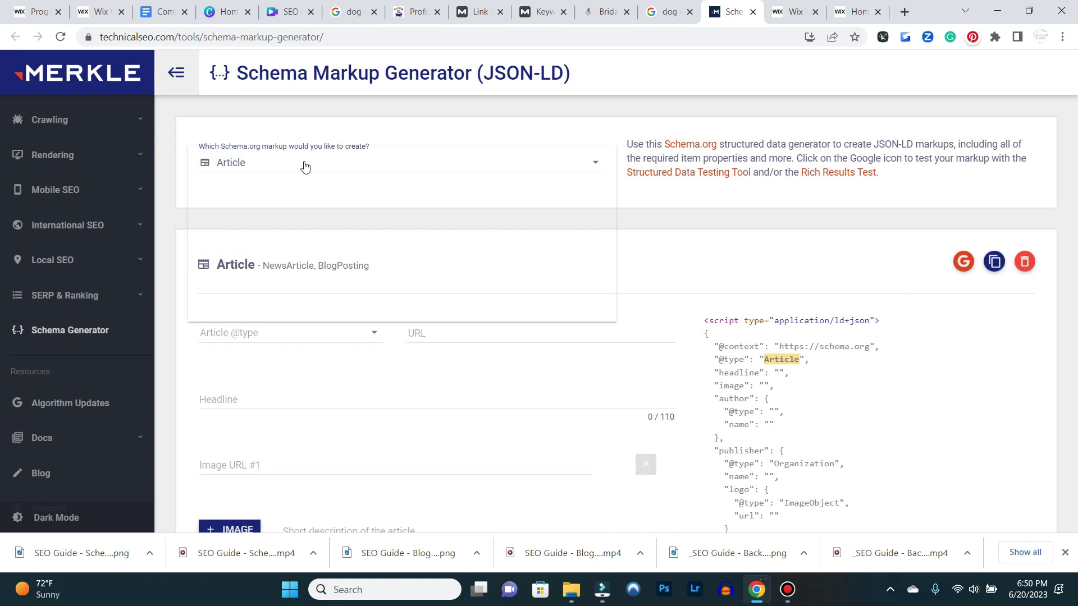
left_click(259, 266)
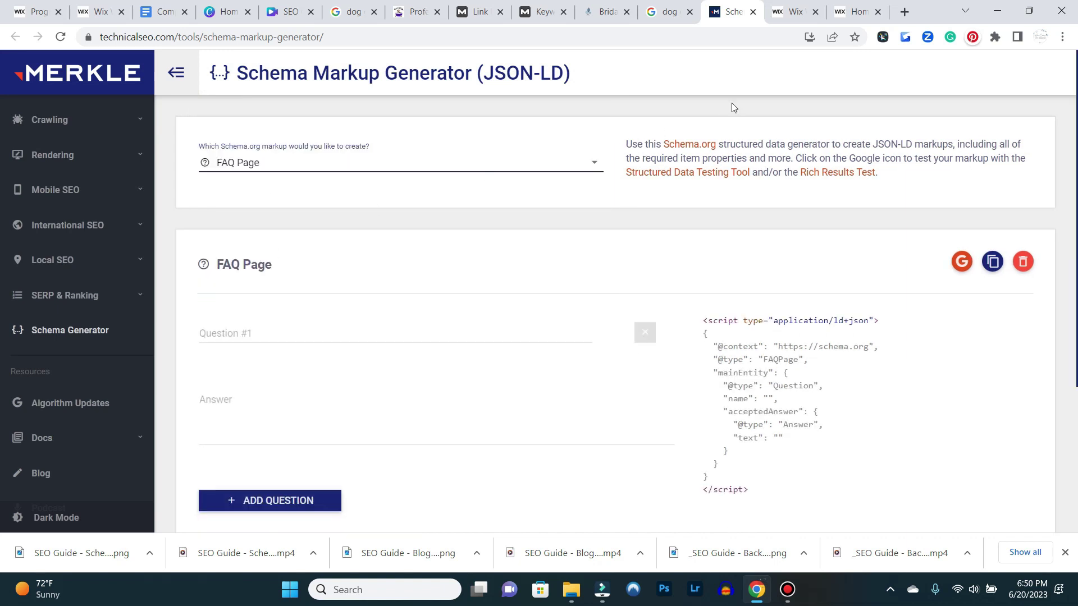
Switch to the Wix editor and copy the dog groomer cost paragraph under the Full Grooming Services heading
left_click(781, 15)
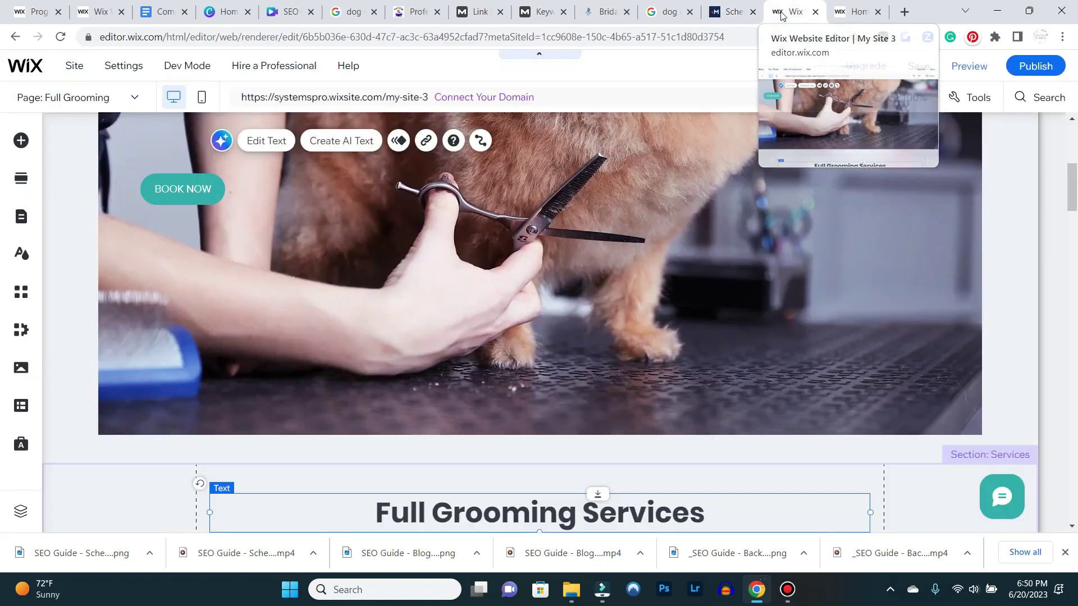
scroll(692, 198, "down", 8)
scroll(700, 197, "up", 4)
left_click(522, 319)
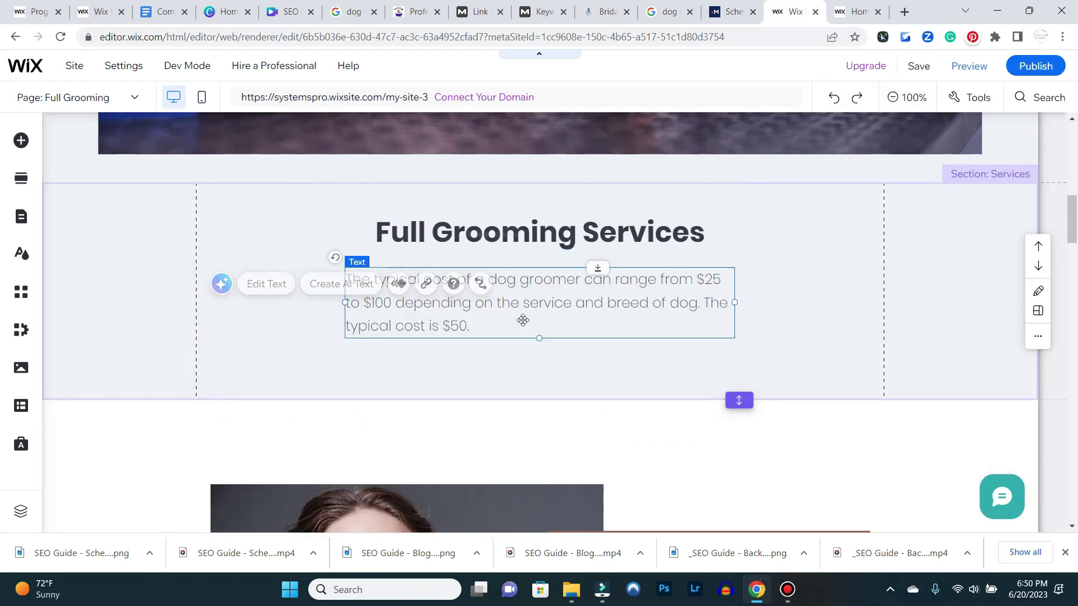
double_click(512, 291)
key("ctrl+c")
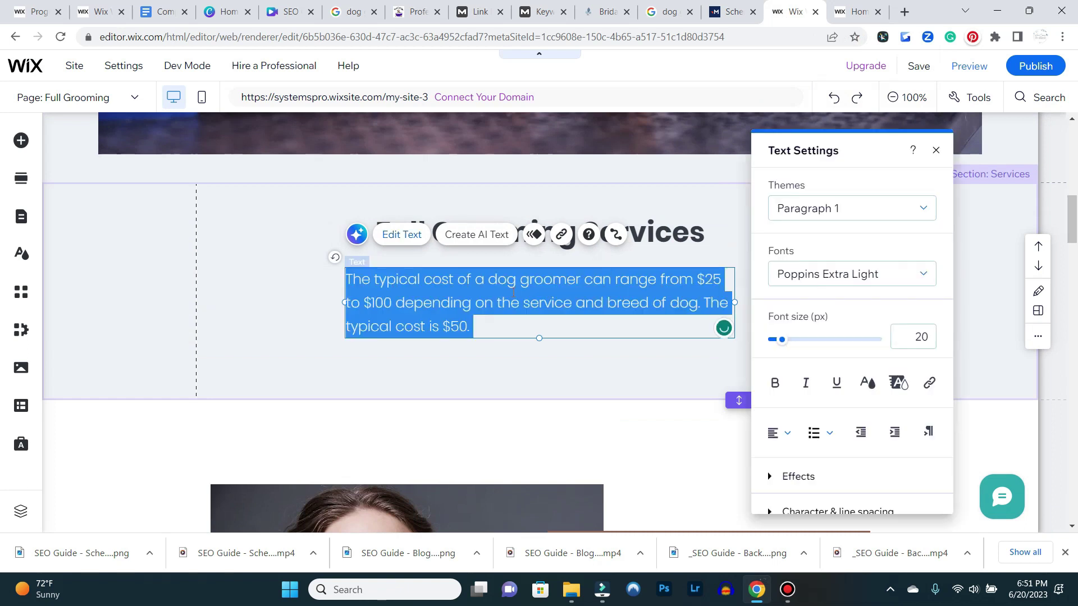
right_click(512, 291)
left_click(547, 88)
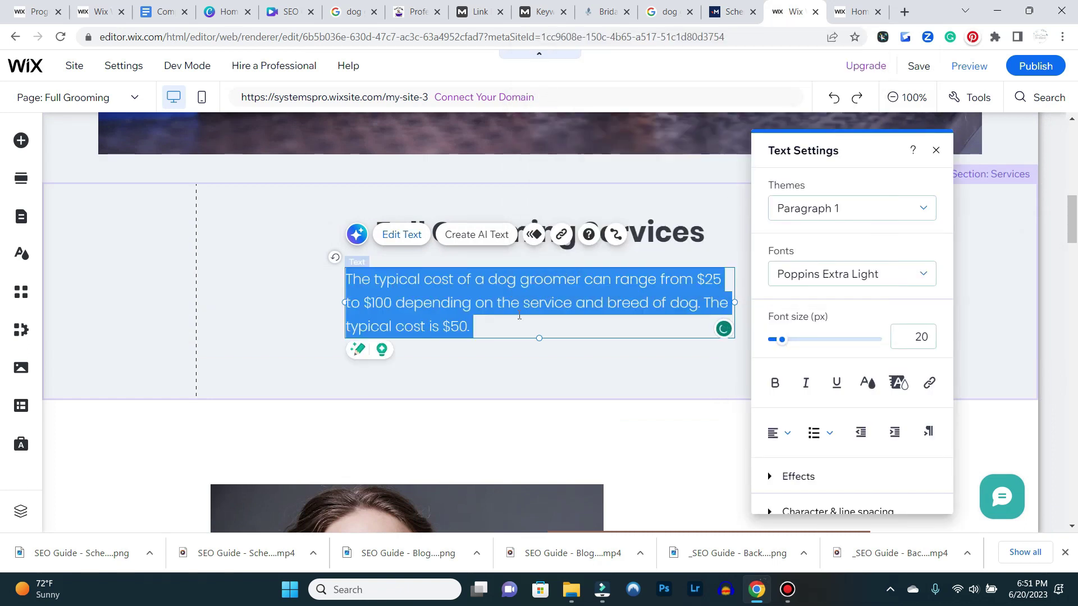
left_click(494, 352)
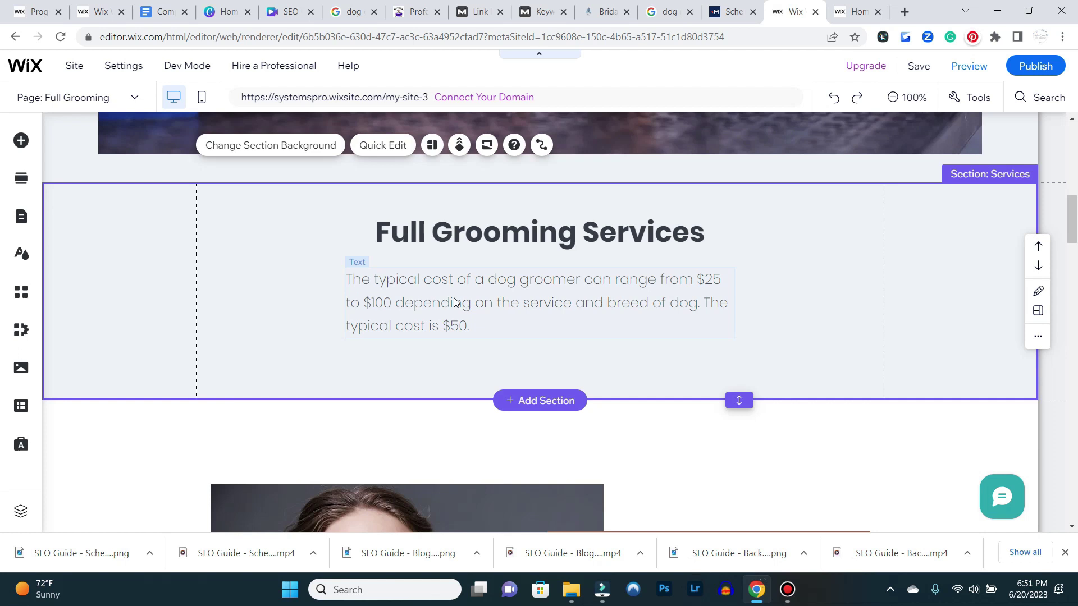
In the Schema Markup Generator, enter "How much should a dog groomer cost?" as Question #1 and paste the copied paragraph as its answer
left_click(727, 19)
left_click(275, 336)
type("How d")
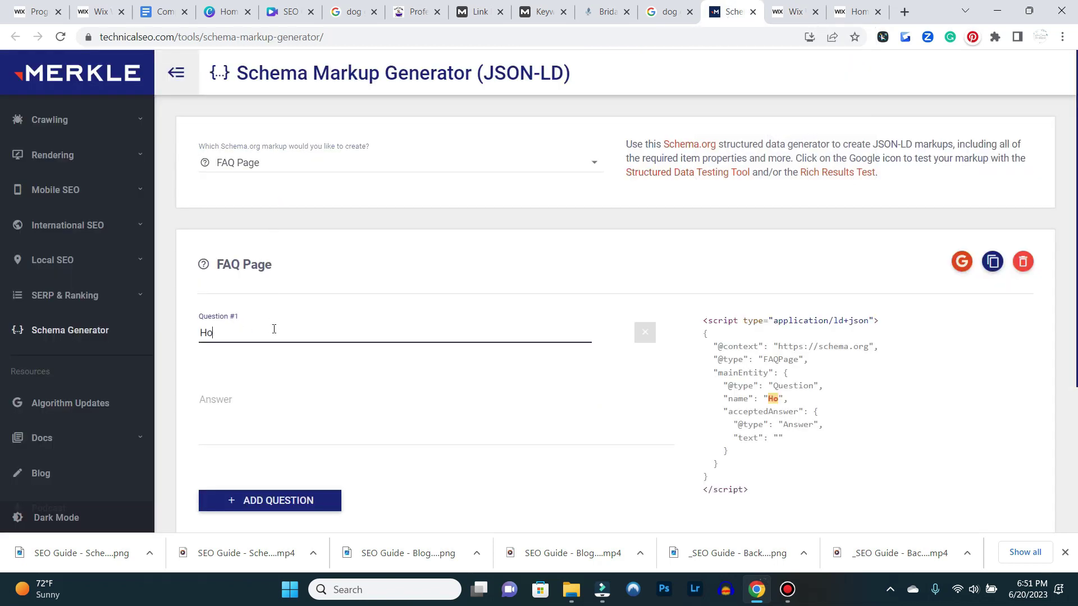
key("BackSpace")
type("much s")
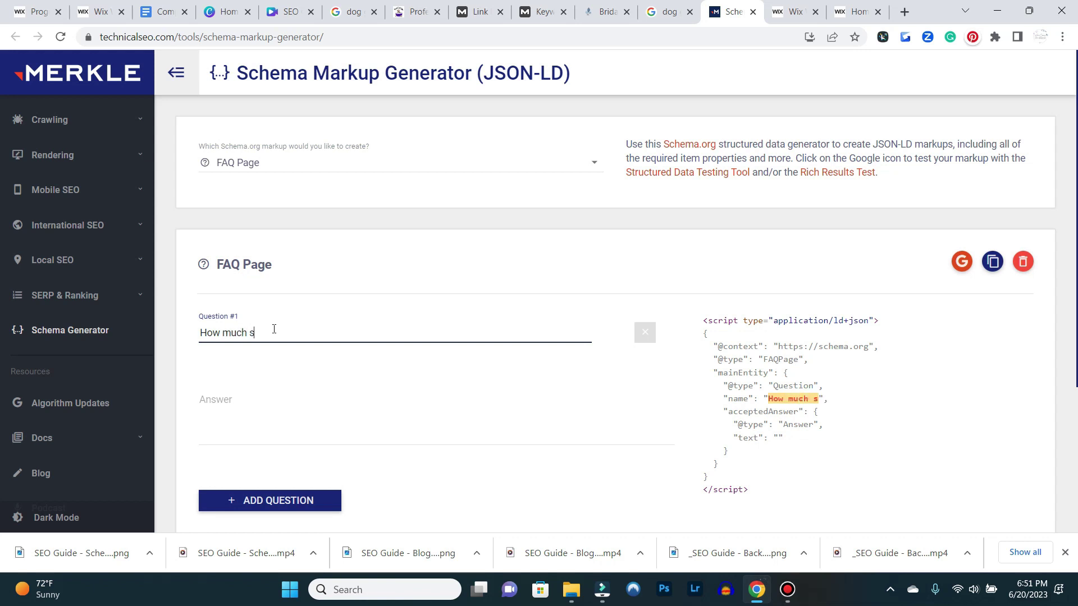
type("hould a dog ")
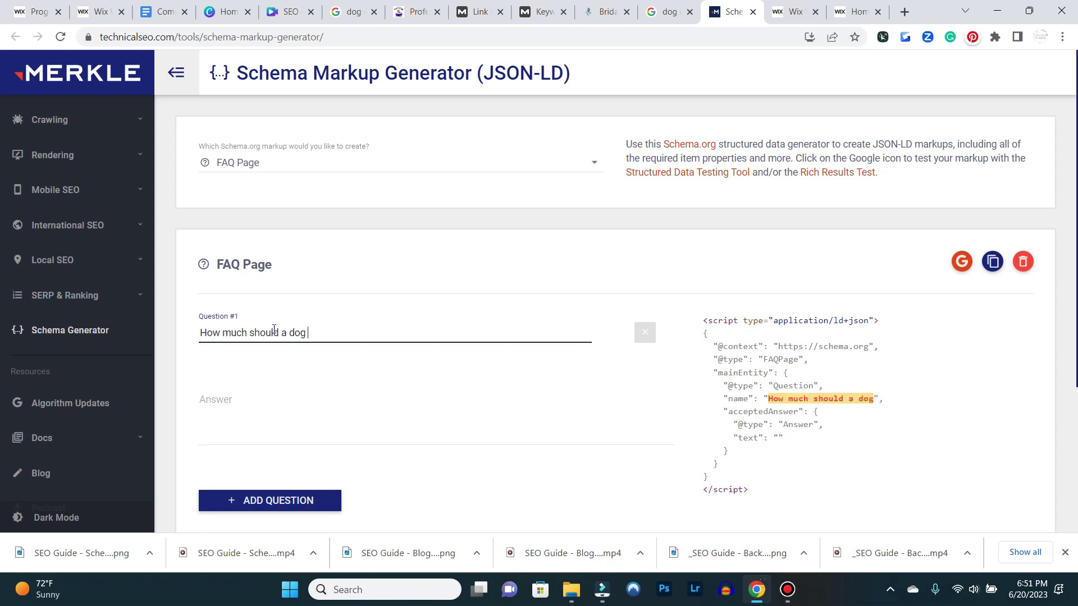
type("groomer cost?")
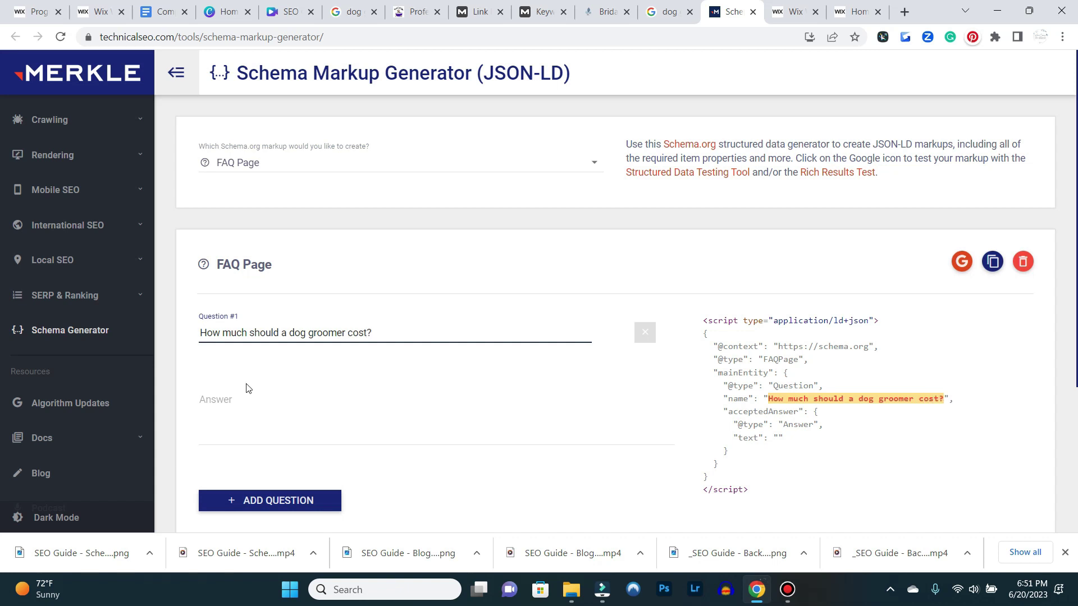
left_click(219, 433)
right_click(219, 433)
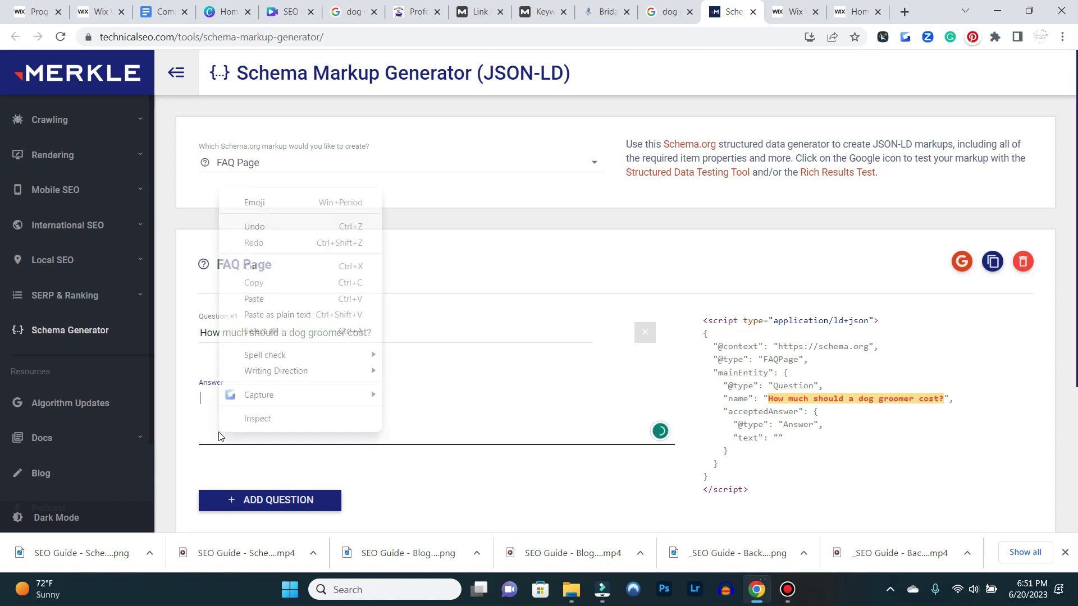
left_click(273, 299)
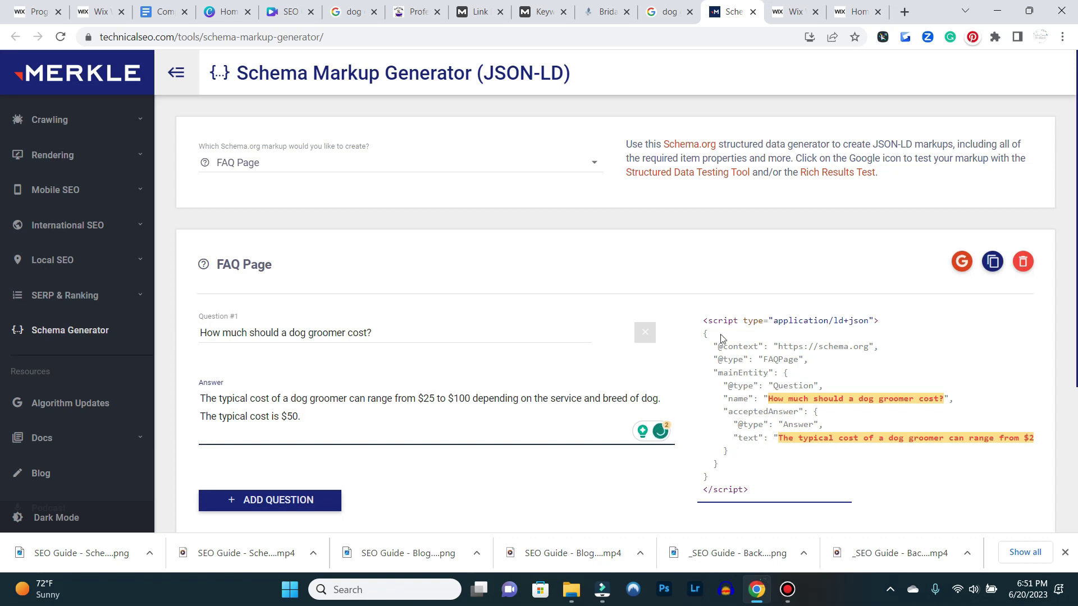
Copy the entire generated FAQPage JSON-LD script, including its opening and closing script tags
left_click_drag(706, 320, 889, 495)
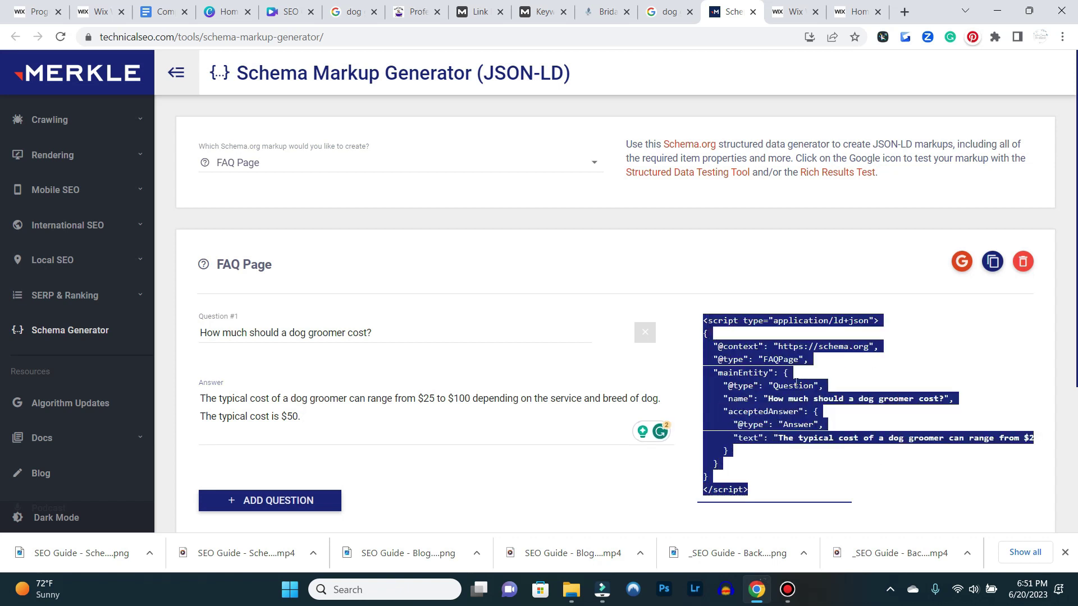
right_click(796, 383)
left_click(578, 396)
Return to the Wix editor and open the structured data markup options in the Full Grooming page's advanced SEO settings
left_click(864, 17)
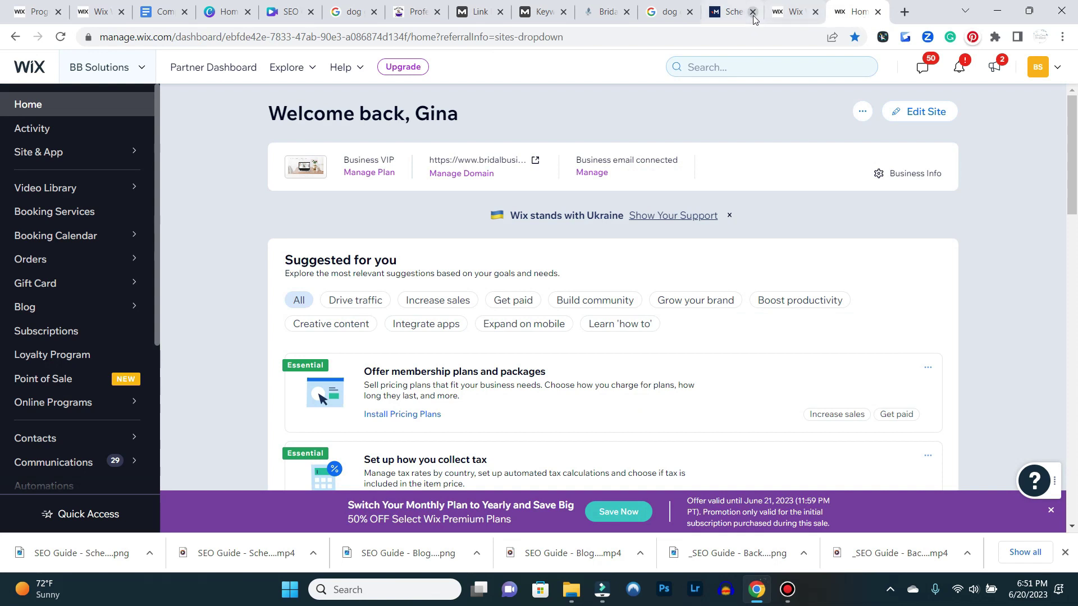
left_click(791, 14)
left_click(774, 248)
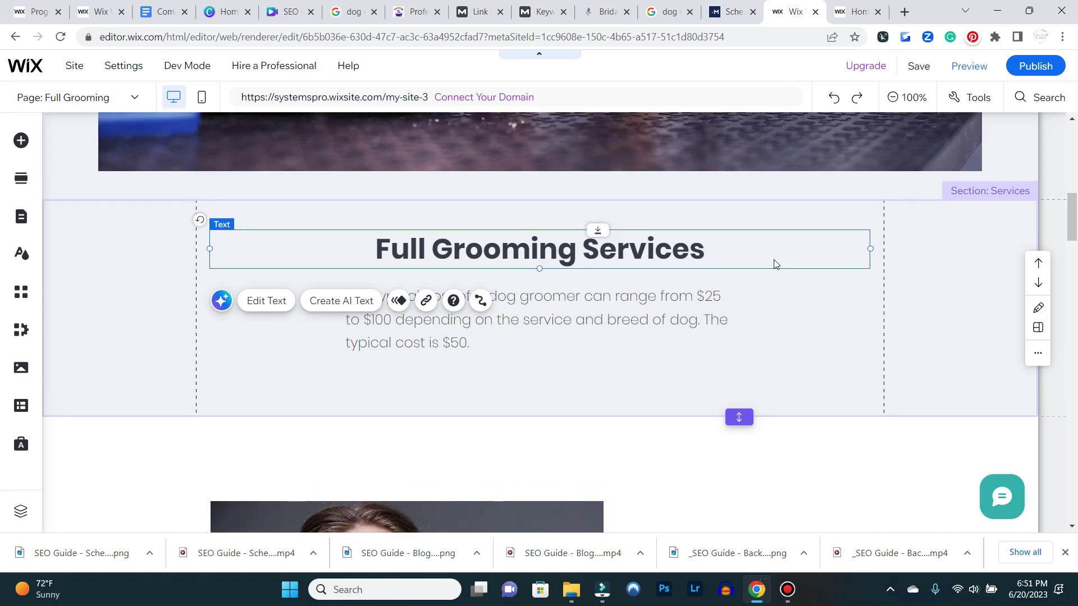
scroll(774, 259, "up", 9)
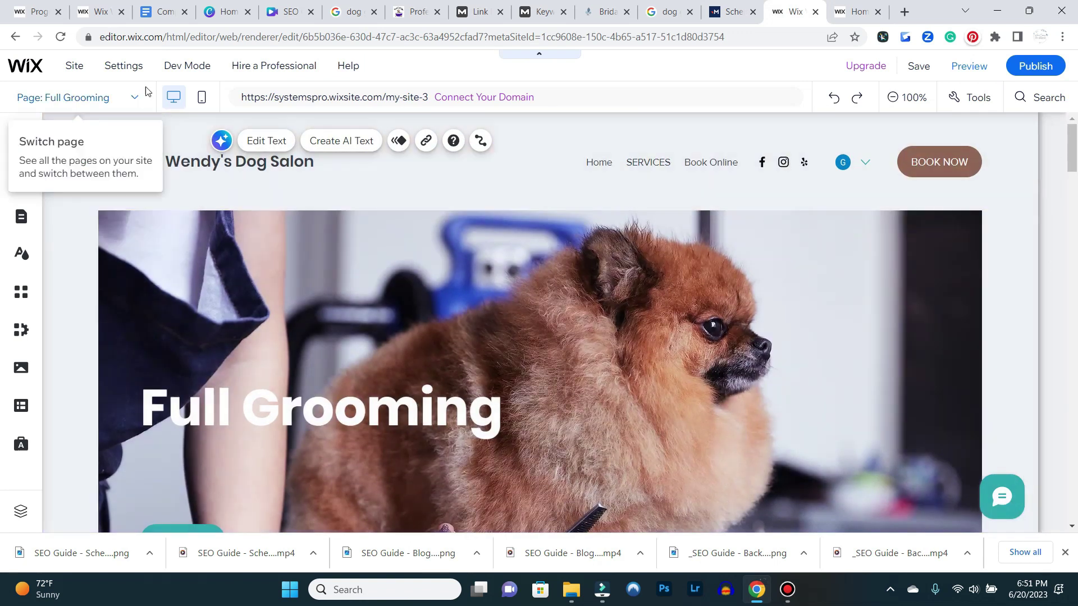
left_click(125, 102)
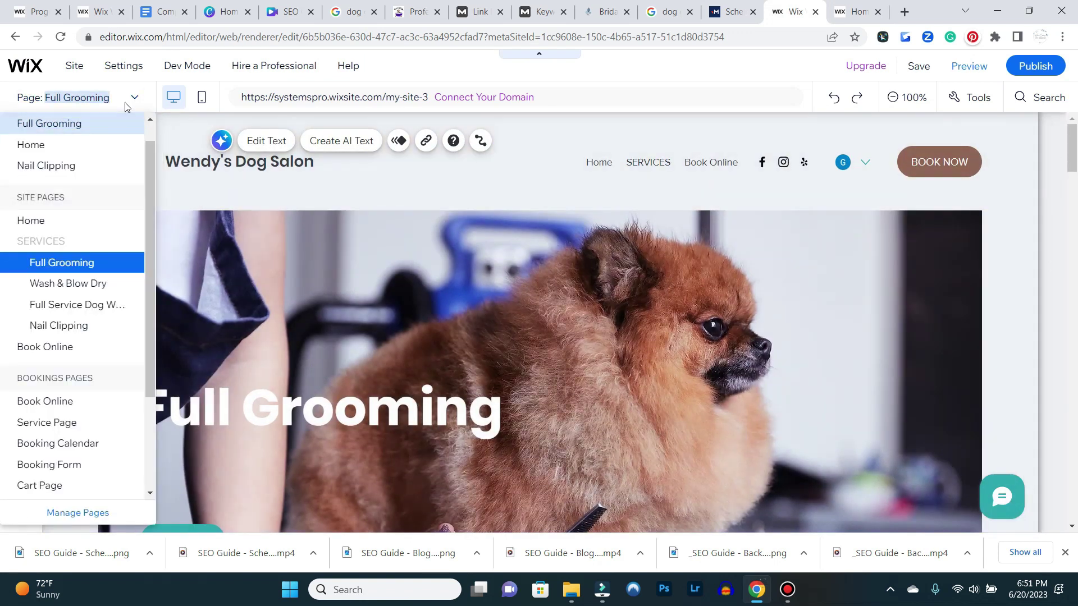
left_click(70, 513)
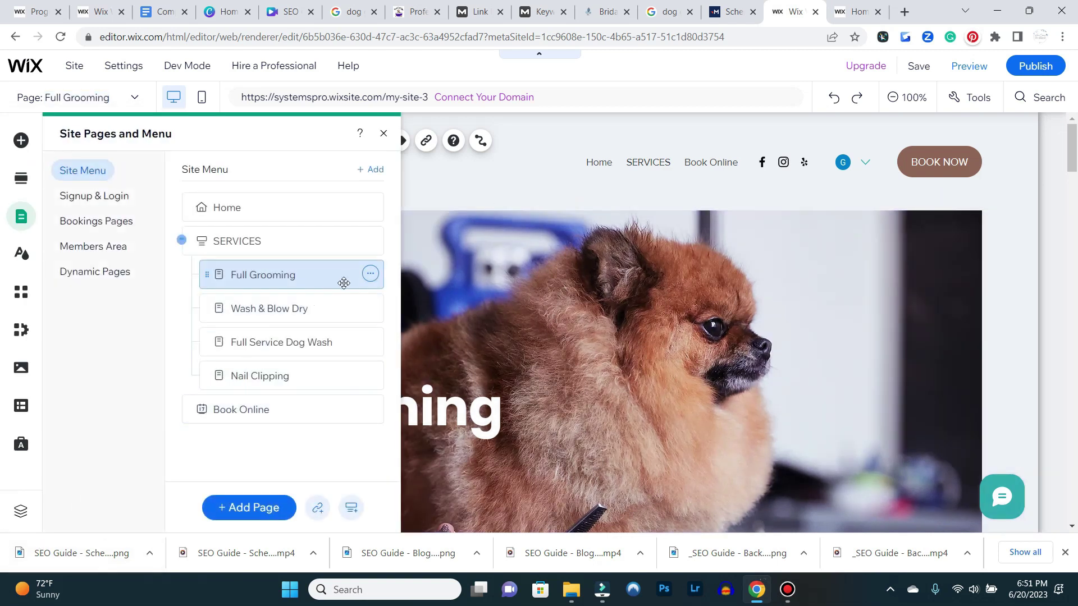
left_click(370, 275)
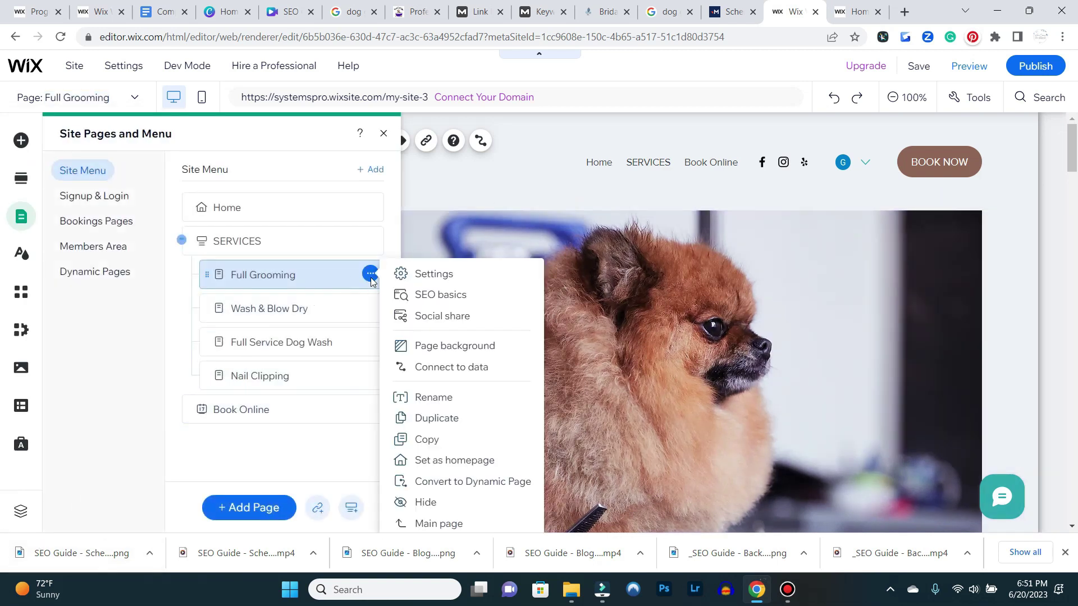
left_click(449, 296)
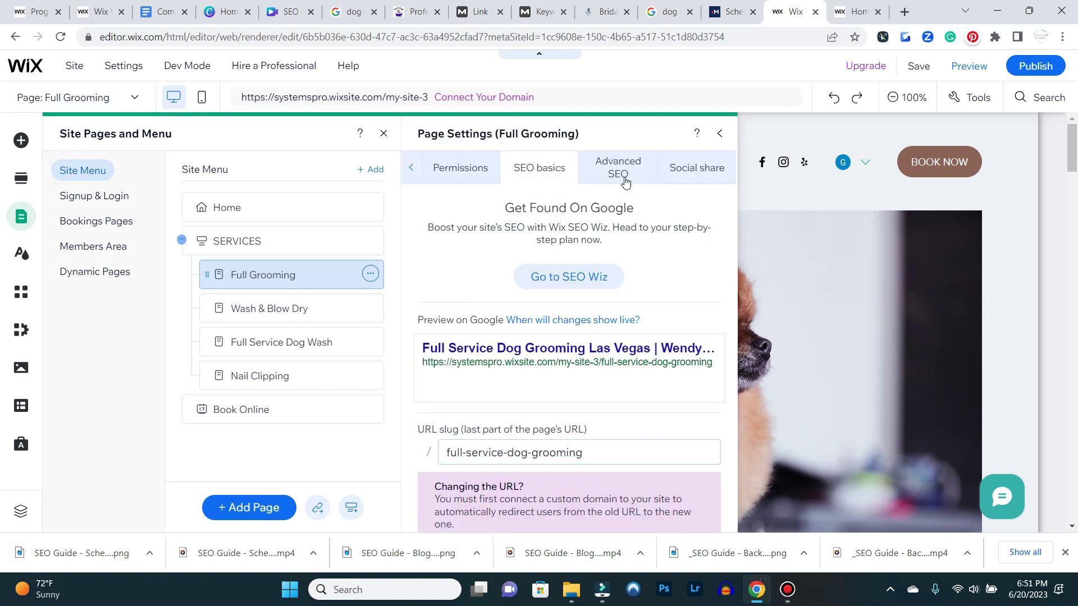
left_click(618, 171)
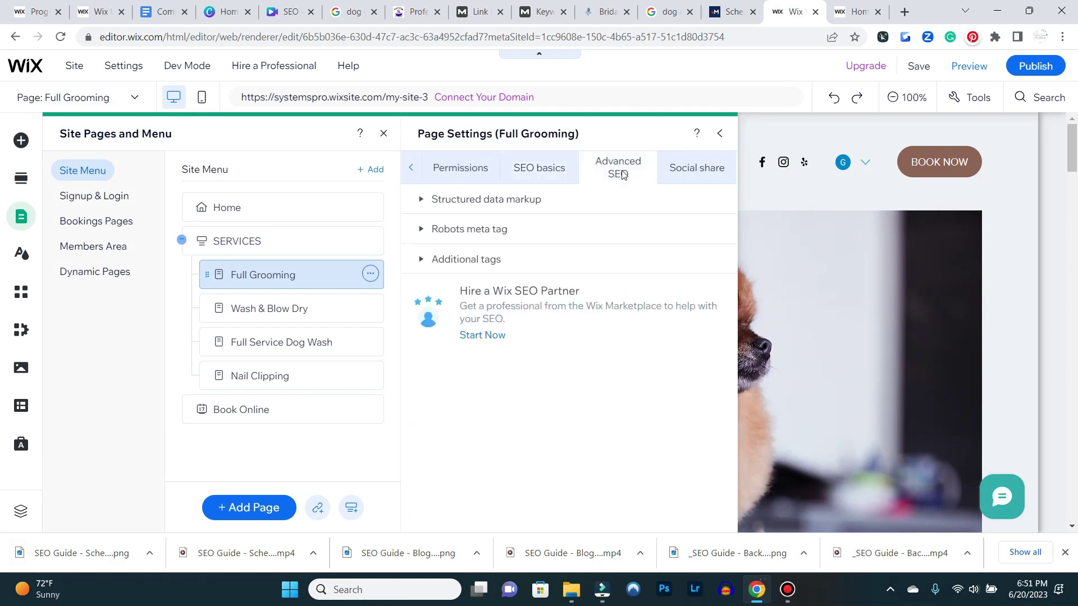
left_click(511, 209)
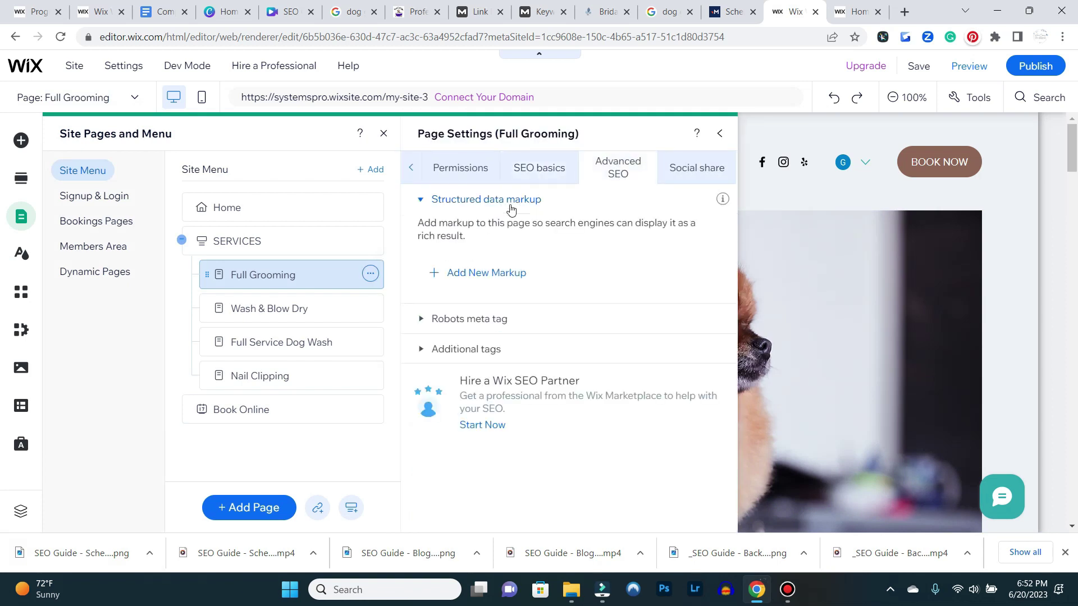
Add a new markup named "FAQ Markup" with the copied JSON-LD code, apply it, and close the page settings
left_click(504, 273)
left_click(593, 240)
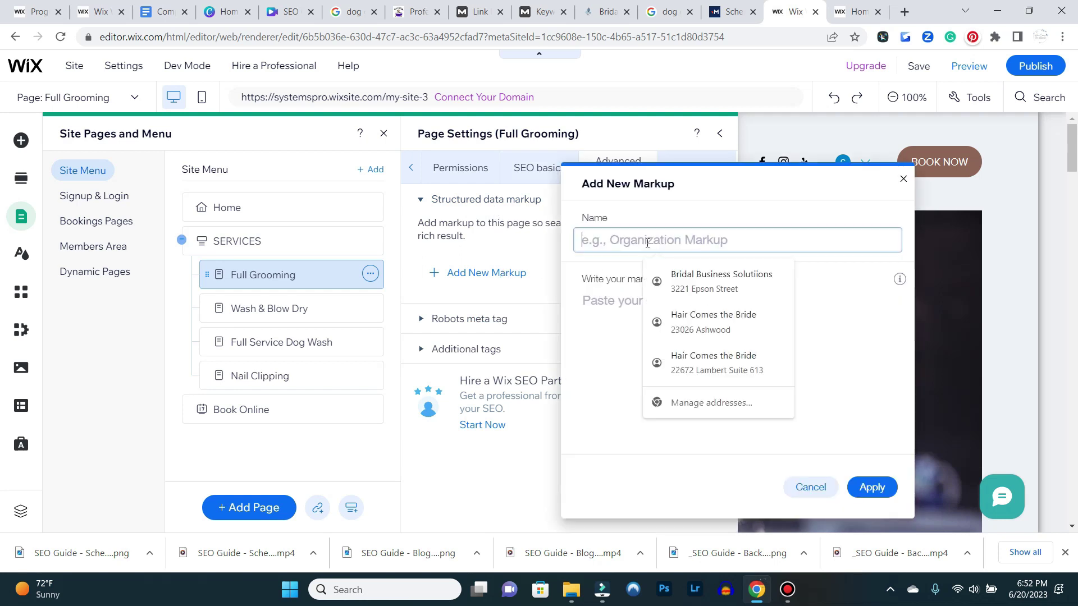
type("FAQ M")
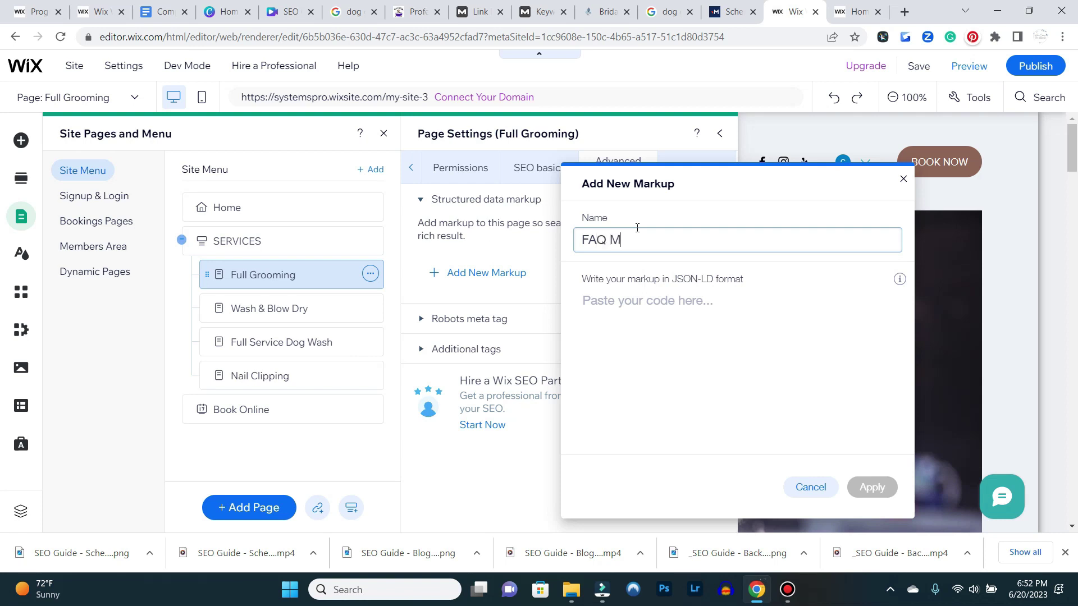
type("arkup")
left_click(628, 292)
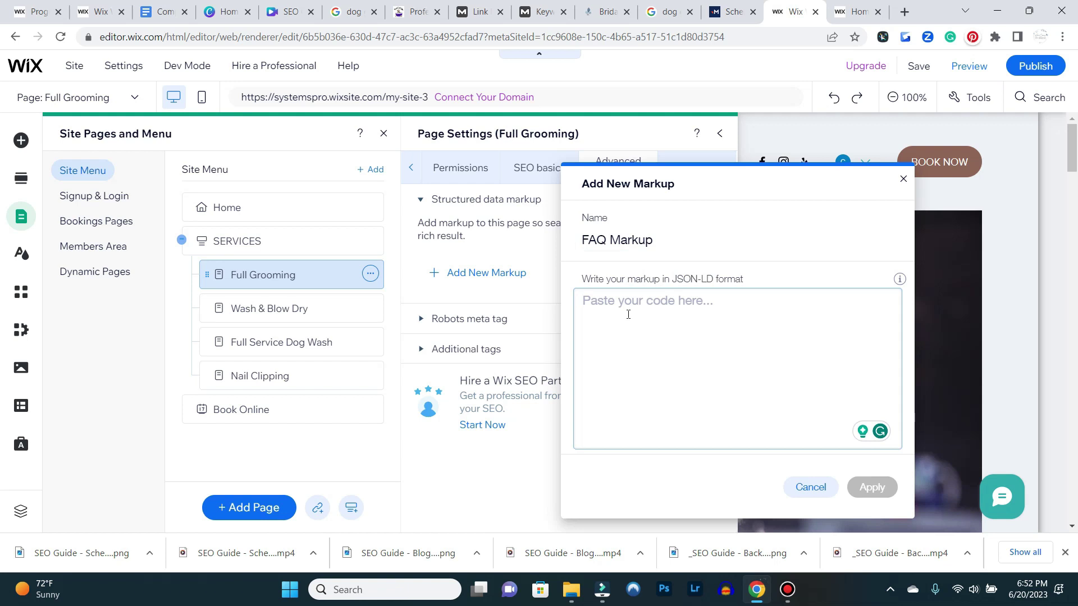
key("ctrl+v")
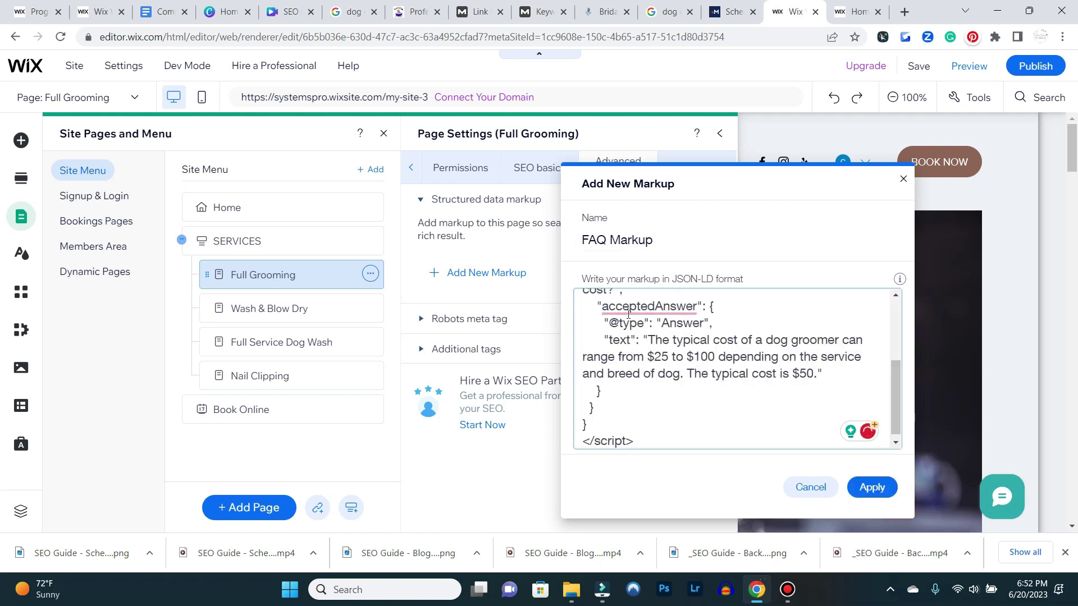
left_click(866, 495)
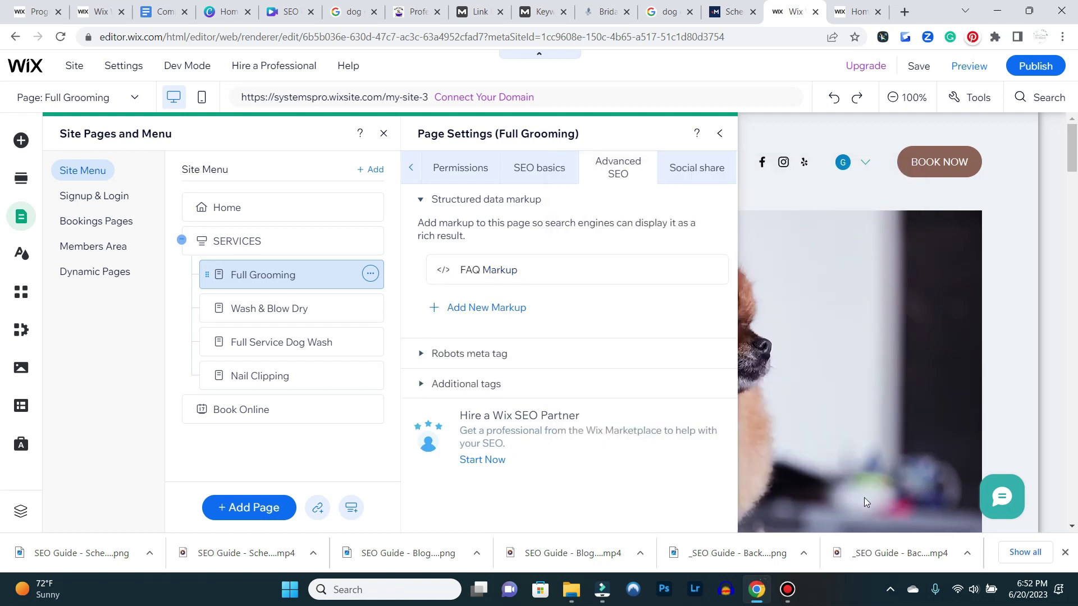
left_click(719, 133)
left_click(384, 133)
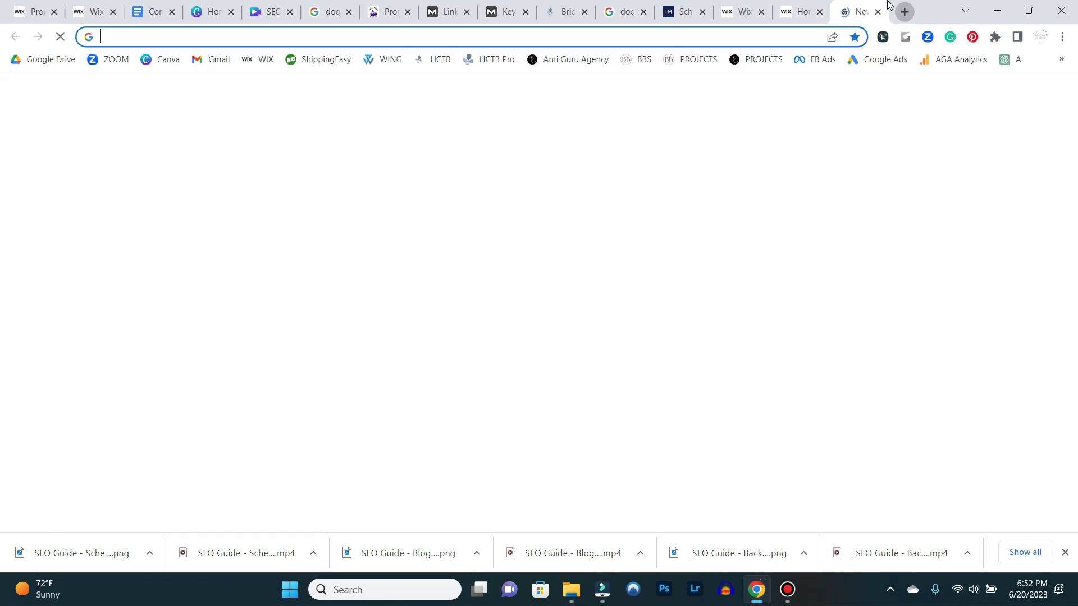
Search Google for "check schema markup" in a new browser tab
left_click(904, 12)
type("check s")
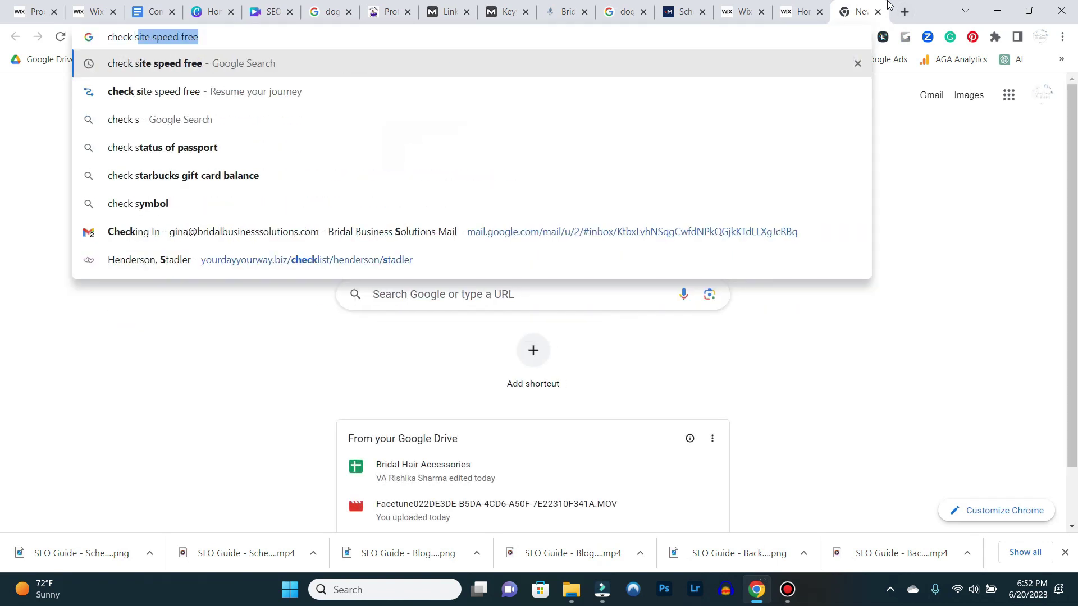
type("chema mark")
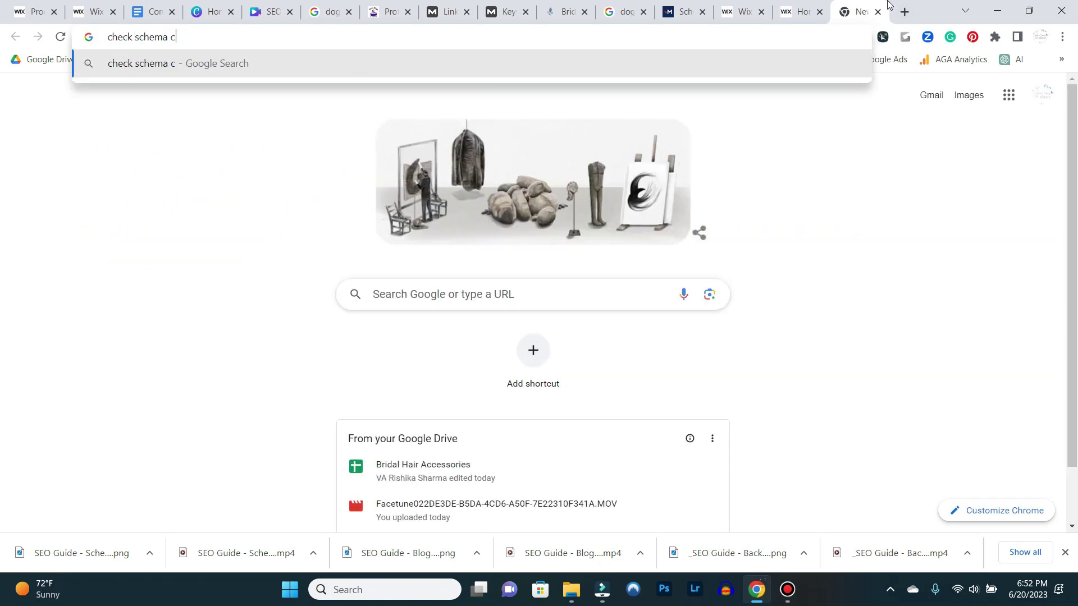
type("up")
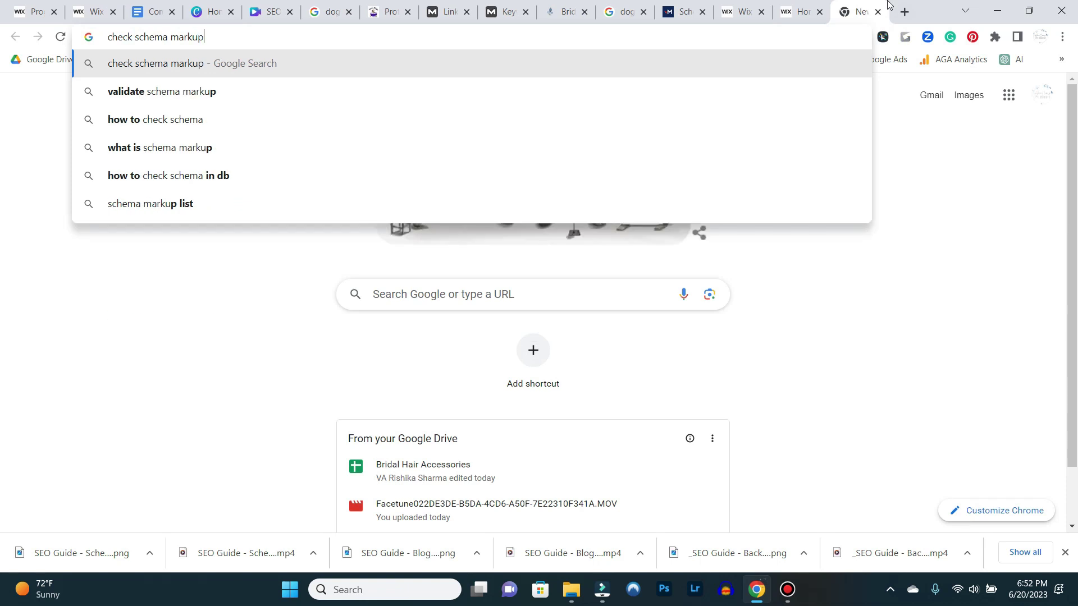
key("Return")
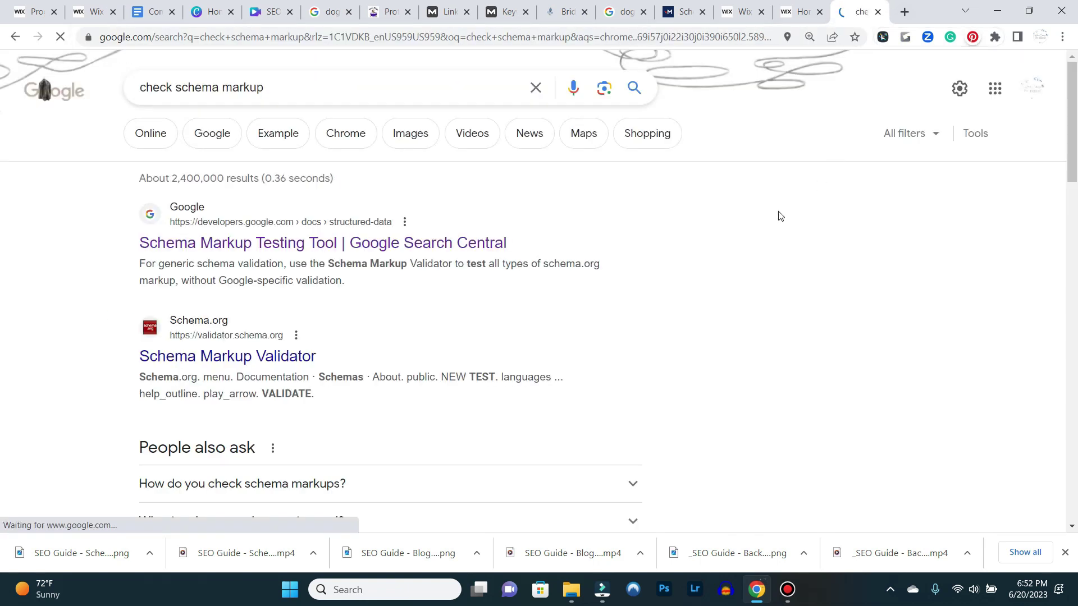
Open Google Search Central's Schema Markup Testing Tool page from the results, dismiss the developer profile prompt and look over the available testers
left_click(282, 246)
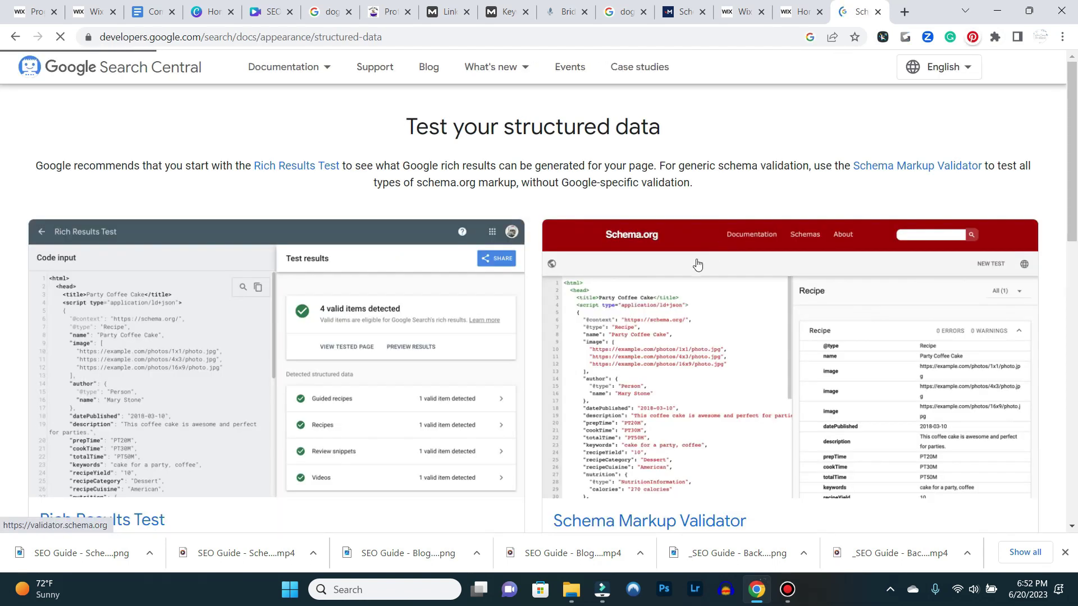
scroll(696, 252, "down", 6)
scroll(687, 245, "down", 1)
scroll(595, 317, "up", 5)
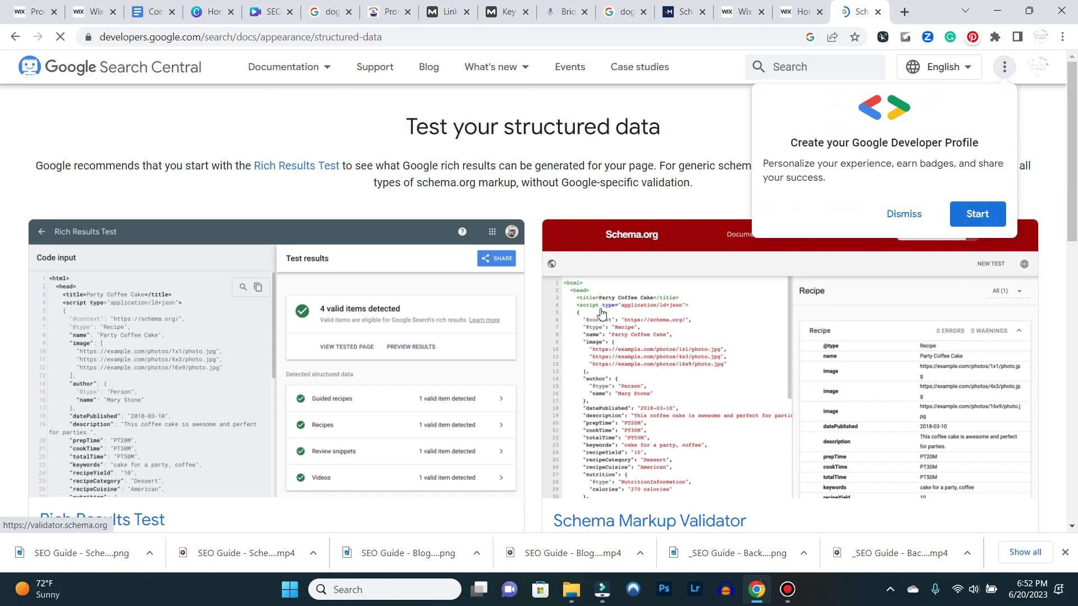
left_click(914, 214)
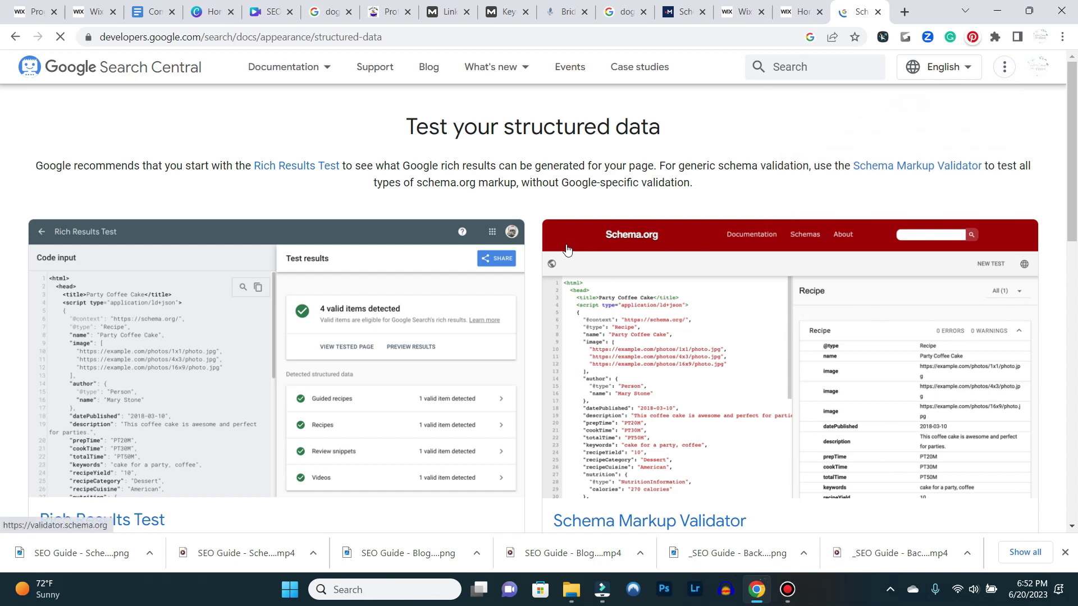
Switch to the BB Solutions site dashboard in Wix and open its list of blog posts
left_click(803, 12)
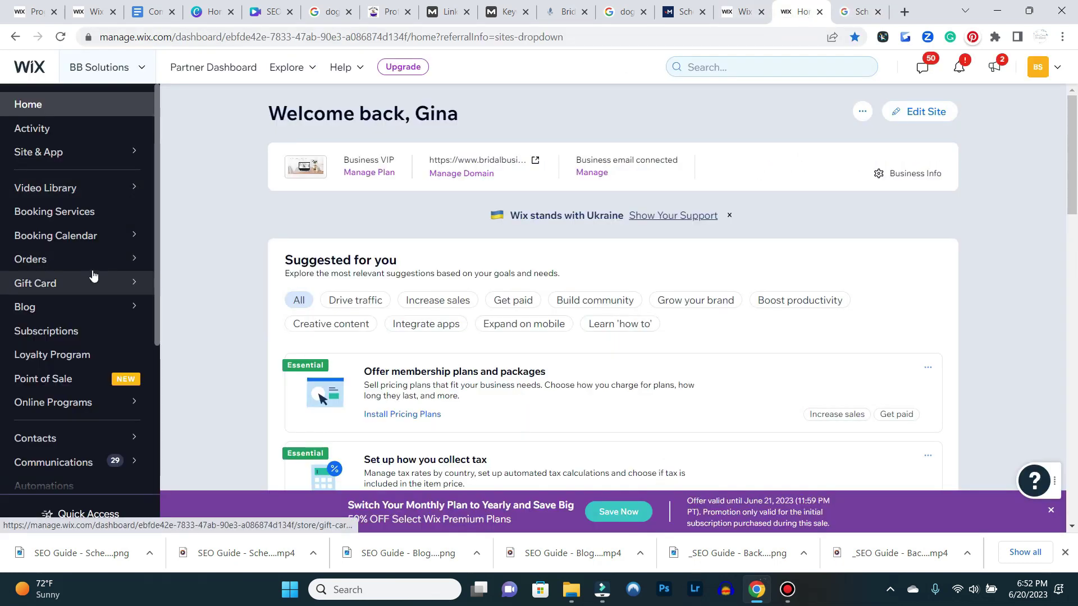
scroll(63, 209, "down", 3)
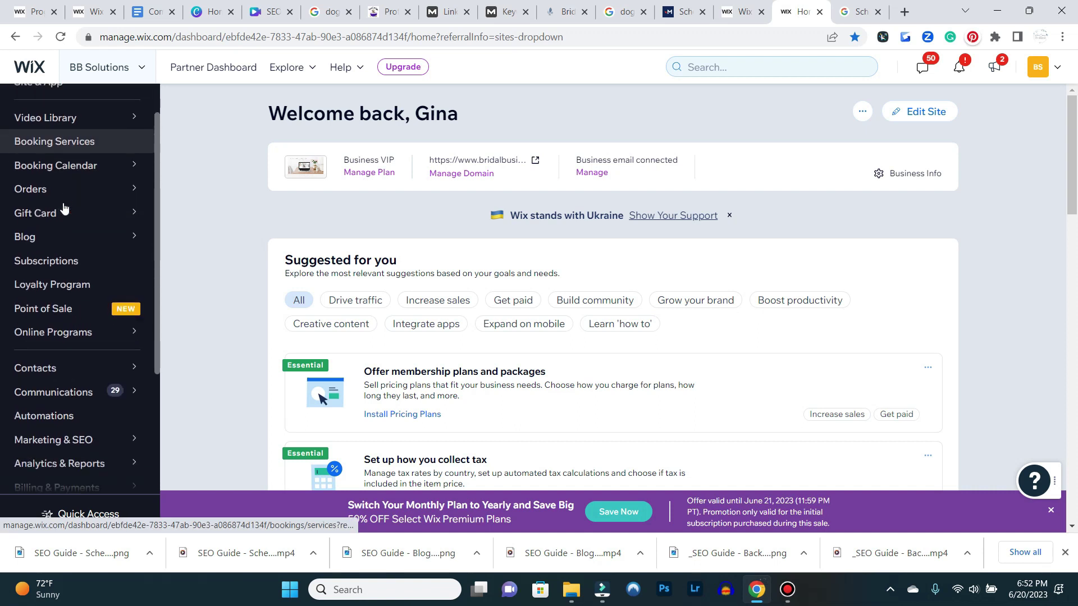
scroll(64, 209, "down", 2)
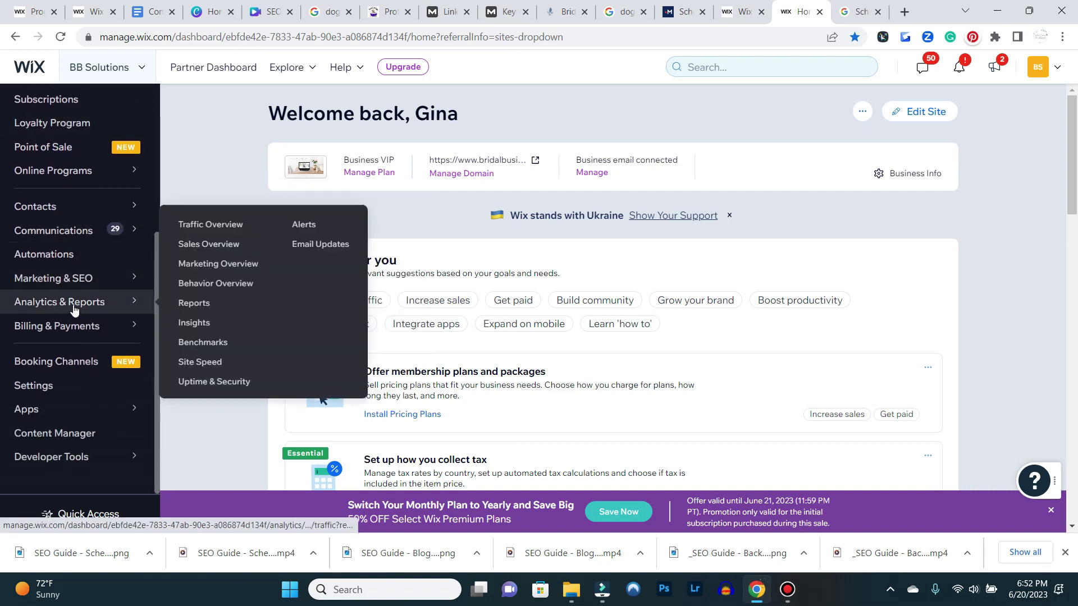
scroll(83, 292, "up", 3)
mouse_move(73, 217)
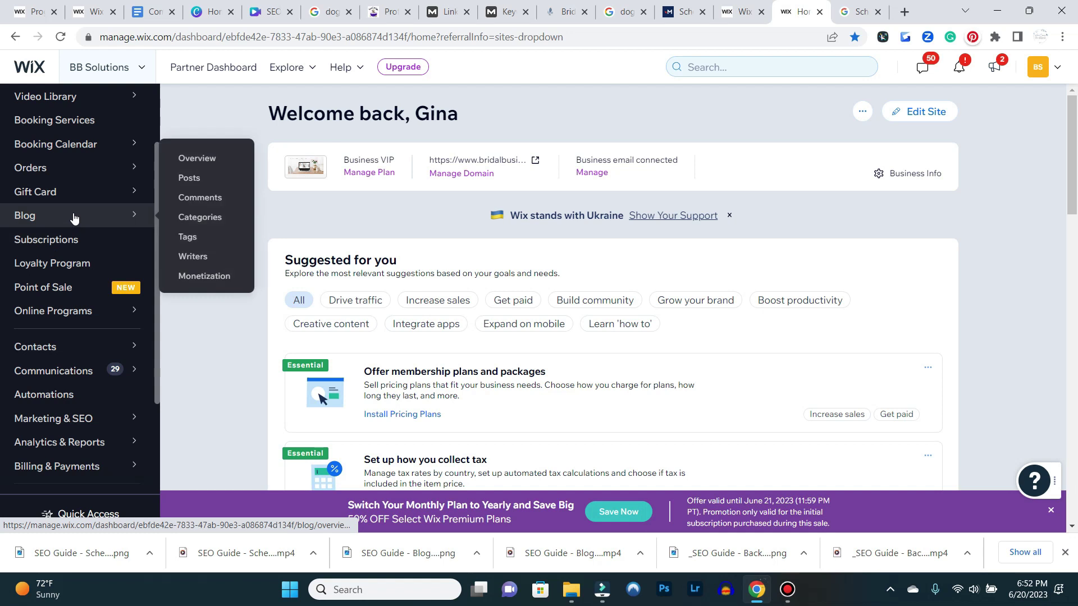
left_click(181, 178)
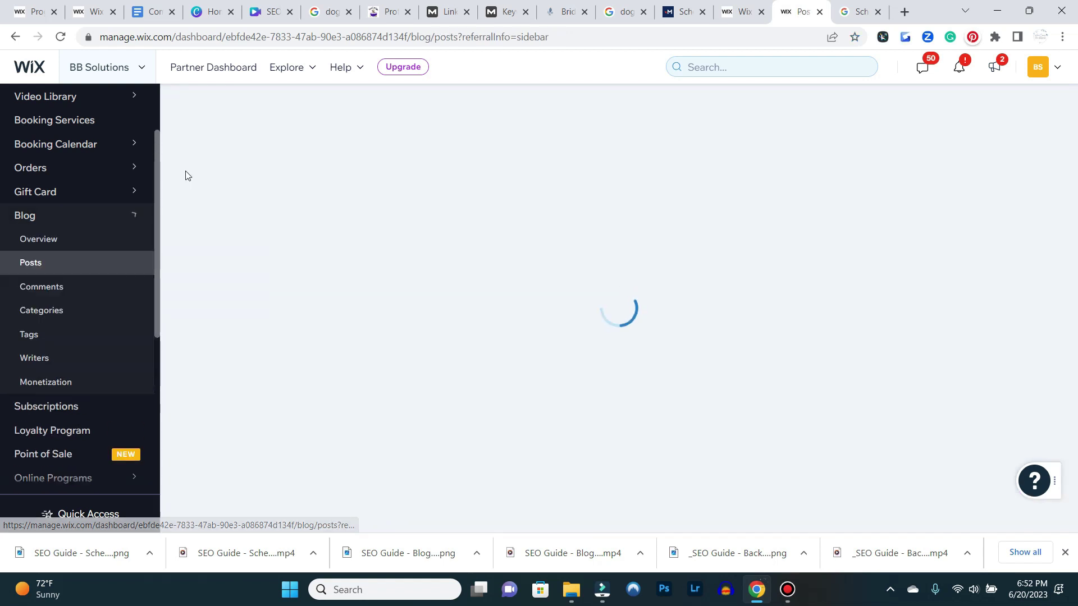
Return to the Schema Markup Generator and view the available markup types, including Article for blog postings
left_click(668, 15)
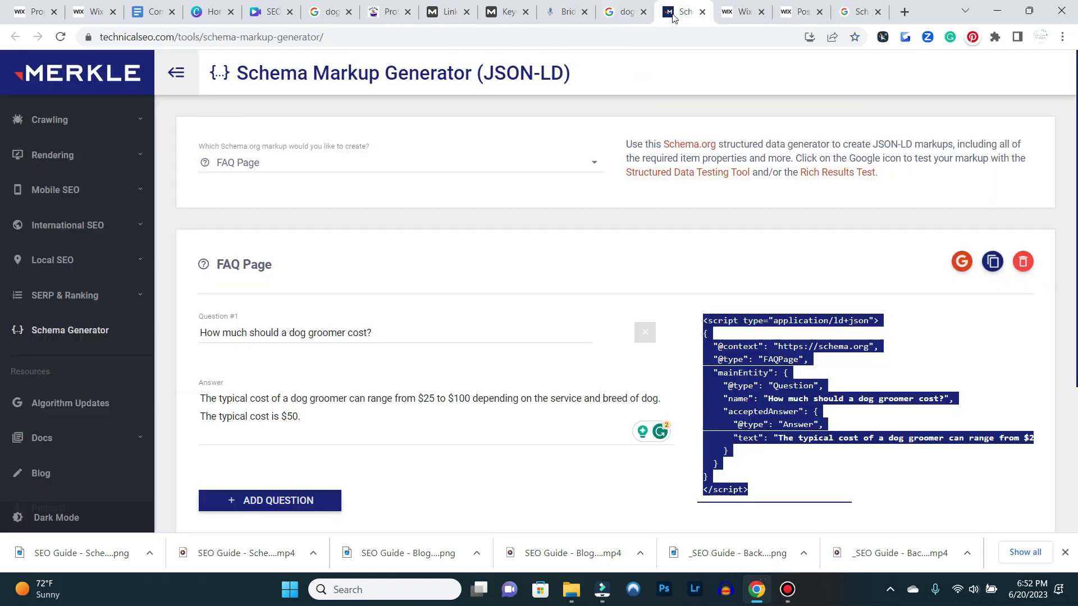
left_click(395, 163)
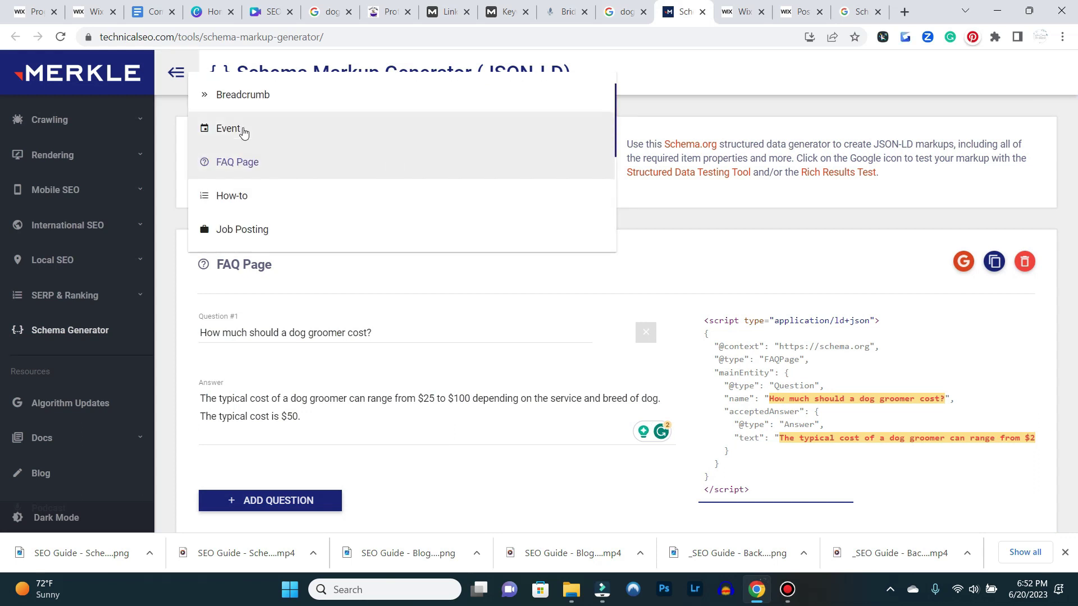
scroll(252, 112, "up", 1)
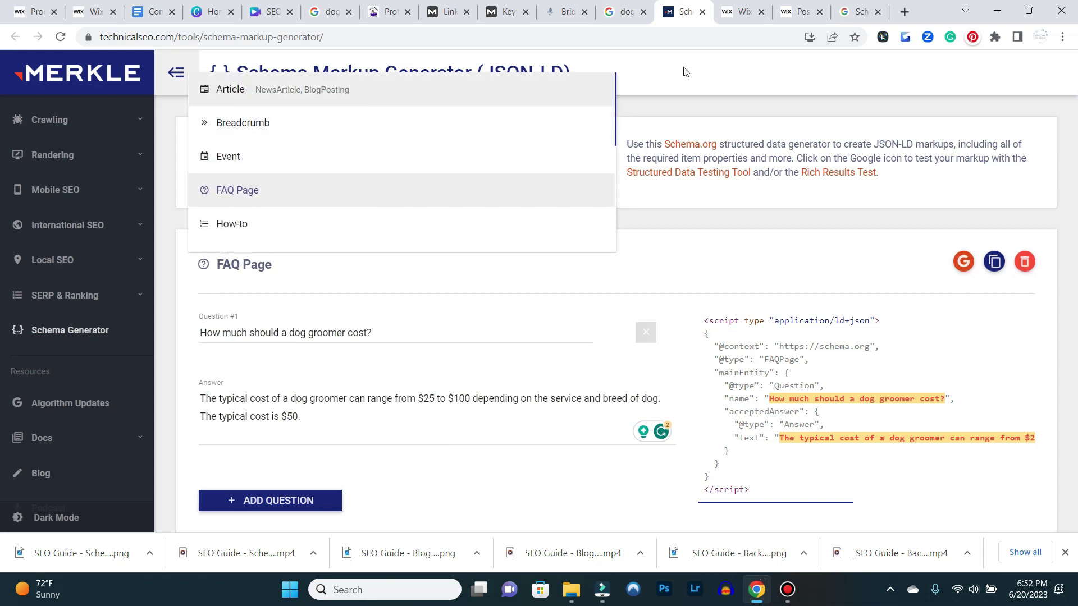
In the Wix blog, open the post "This is why people play it safe...and fail!" and view its advanced SEO structured data markup
left_click(737, 16)
left_click(798, 13)
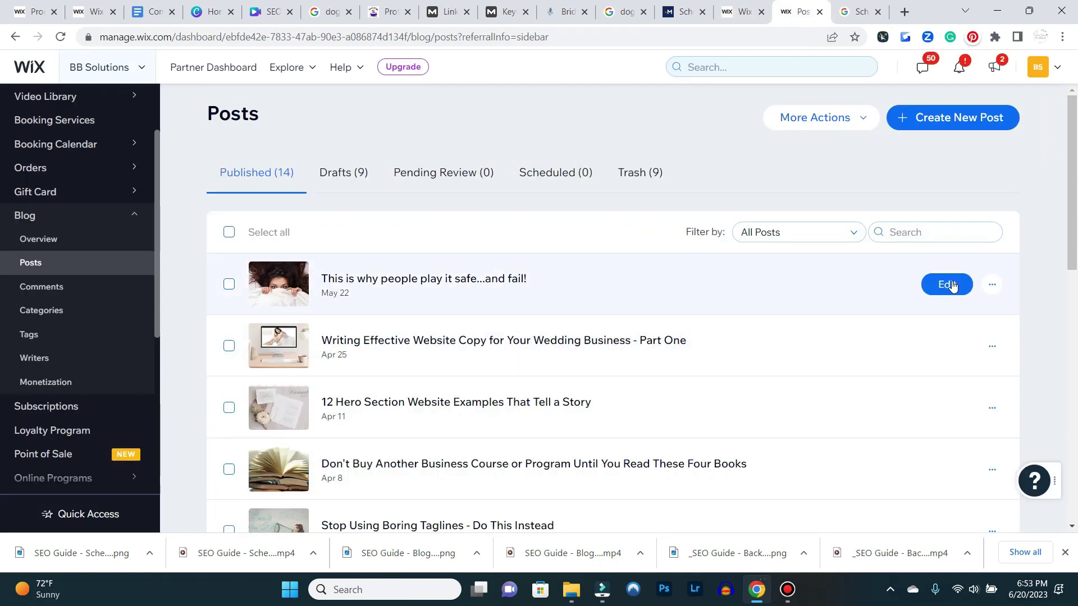
left_click(992, 284)
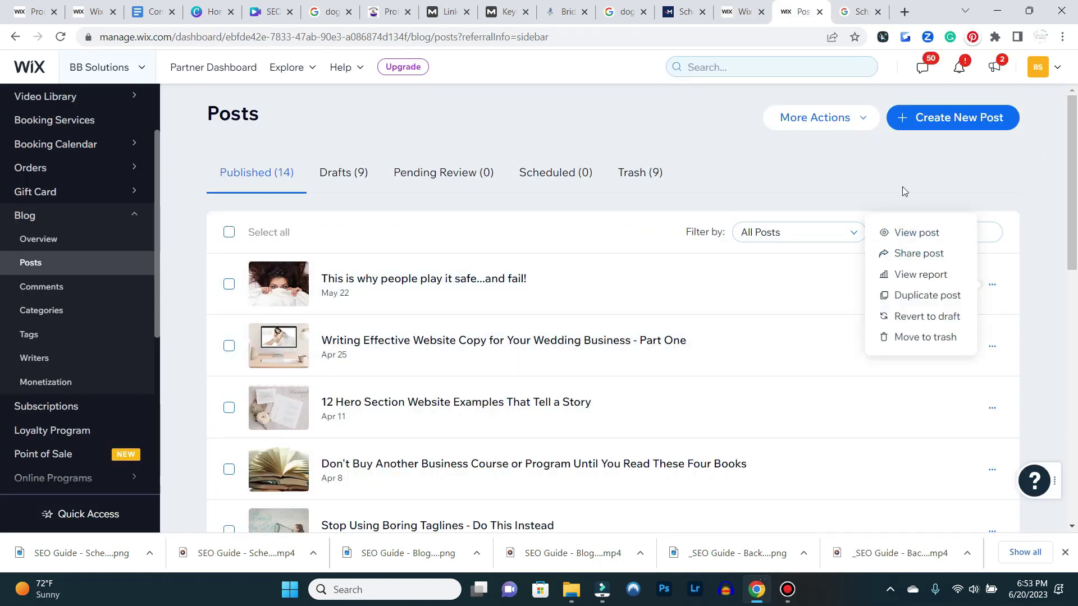
left_click(939, 279)
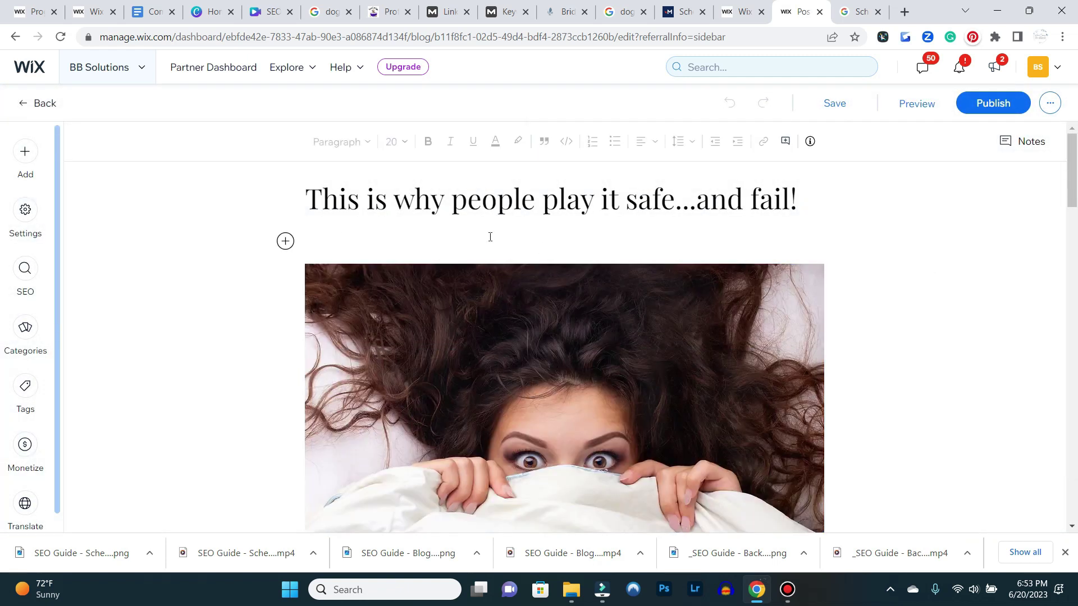
left_click(25, 279)
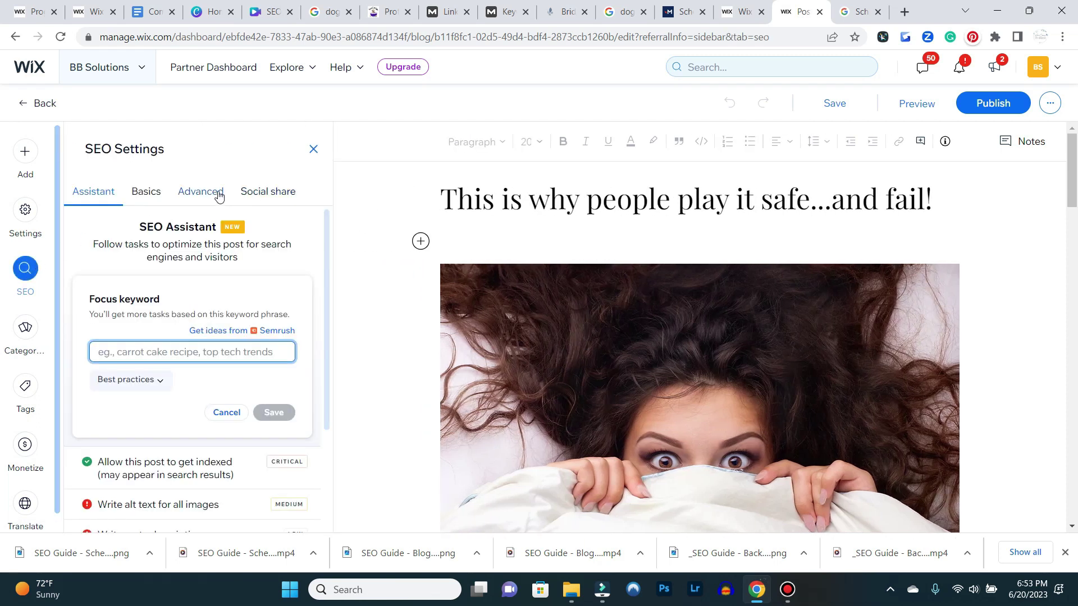
left_click(212, 197)
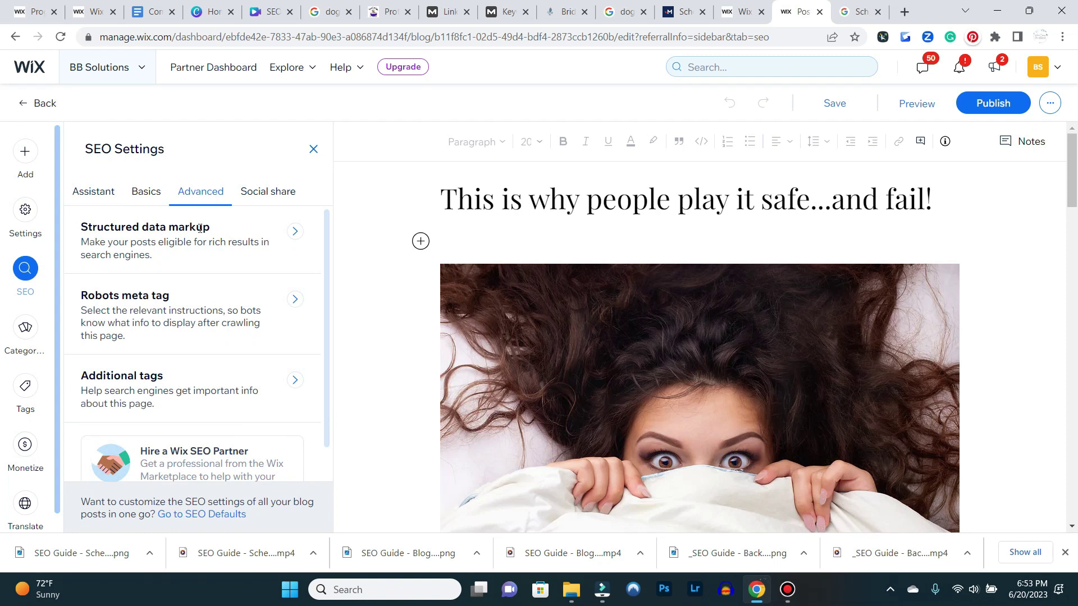
left_click(295, 231)
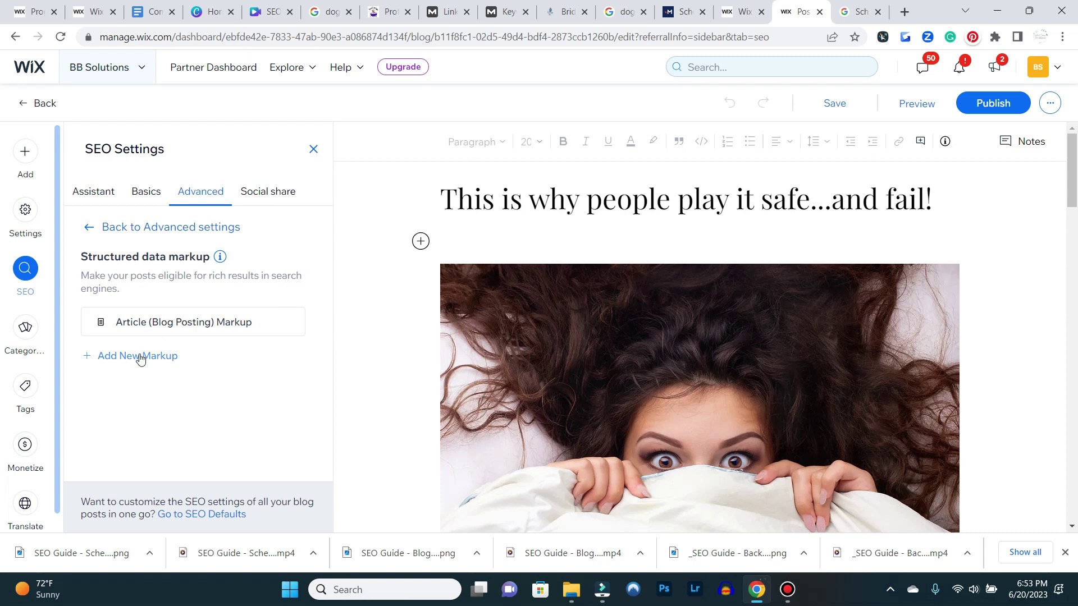
Leave the blog post editor and return to the Schema Markup Generator, closing its markup type list with FAQ Page kept
left_click(41, 103)
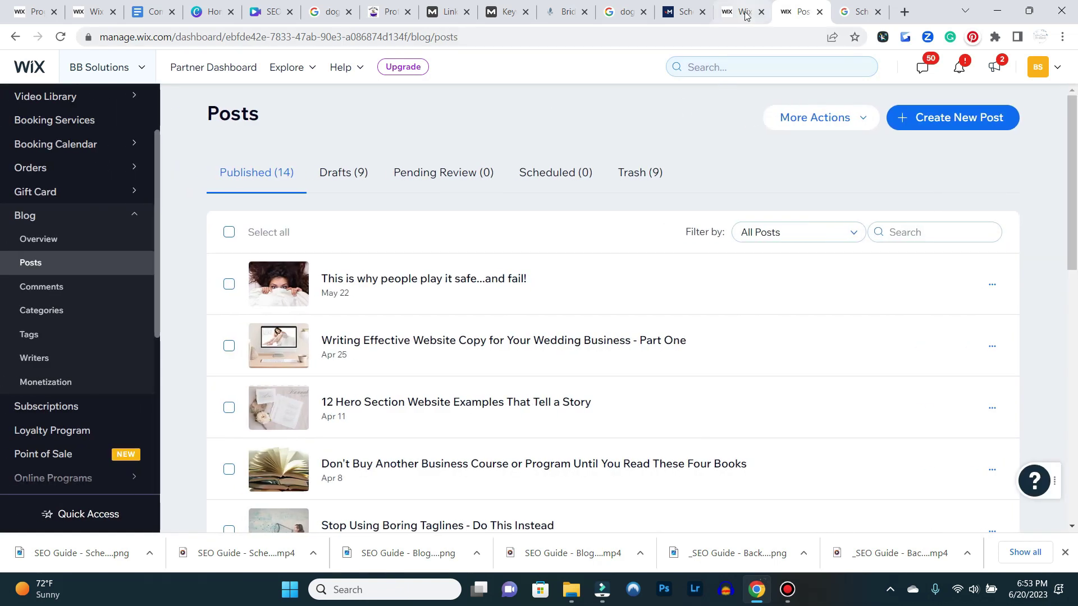
left_click(688, 16)
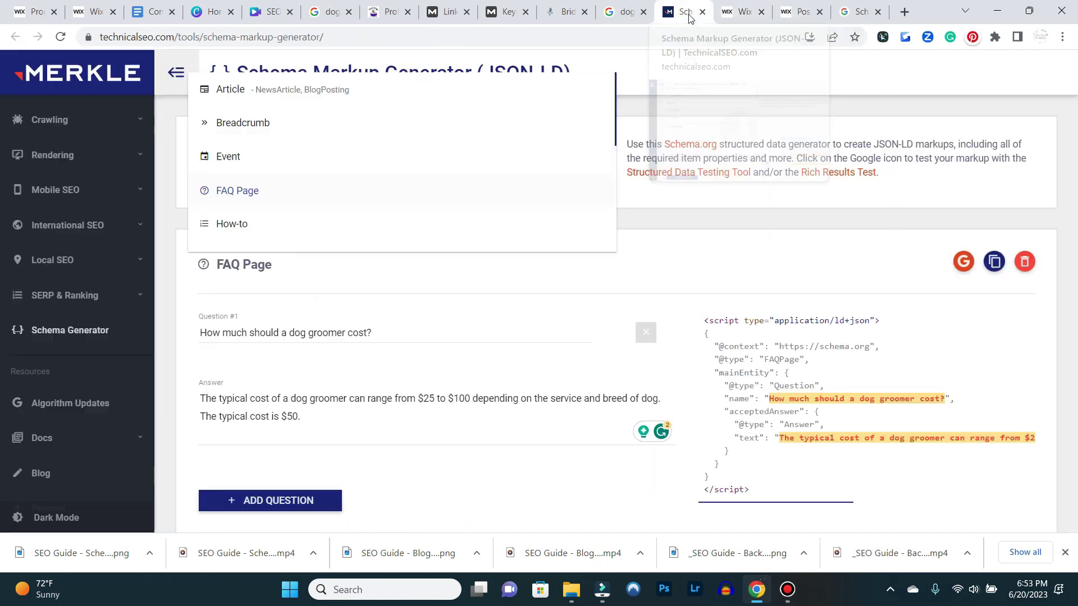
left_click(681, 218)
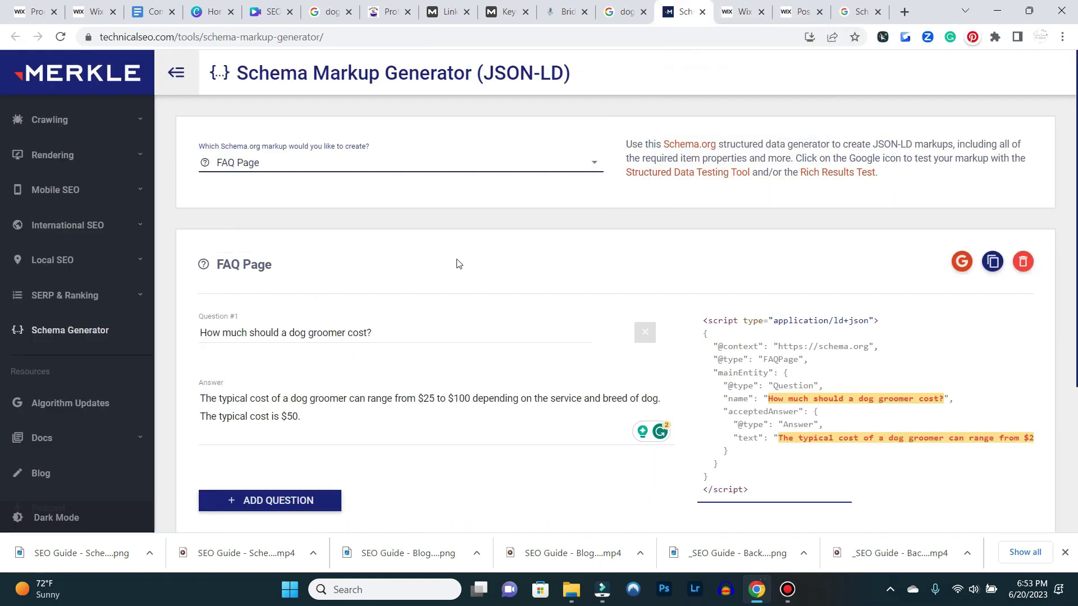